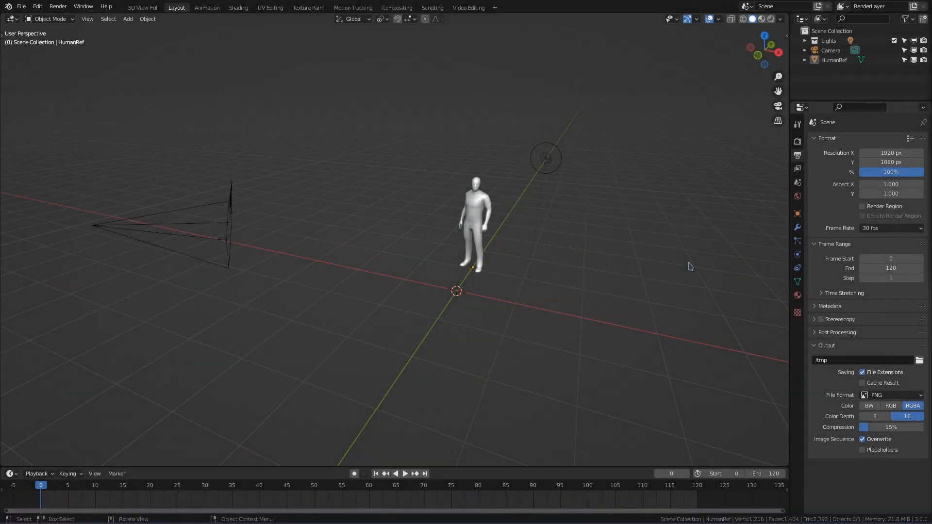
Step: Delete all existing objects from the scene, including the camera, the light and the human reference
{"action": "middle_click_drag", "start_coordinate": [677, 271], "coordinate": [688, 274]}
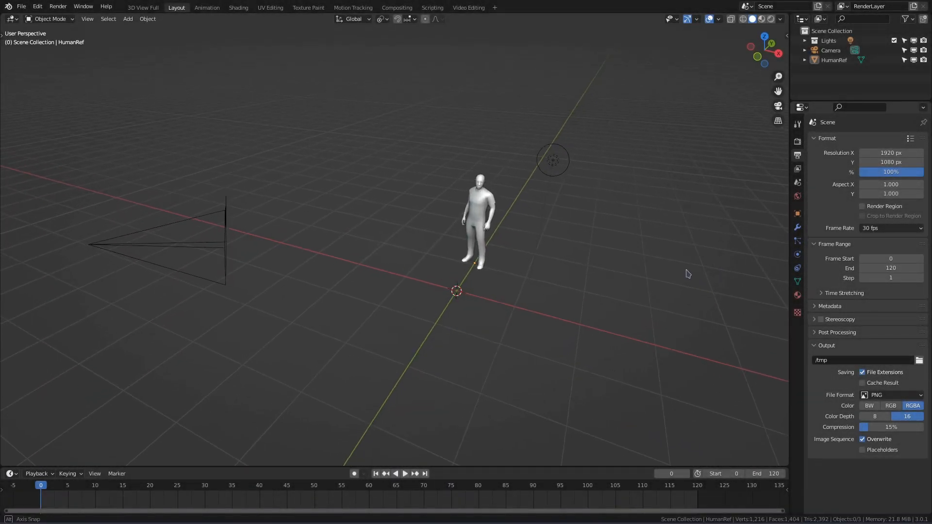
{"action": "key", "text": "a"}
{"action": "key", "text": "x"}
{"action": "left_click", "coordinate": [407, 217]}
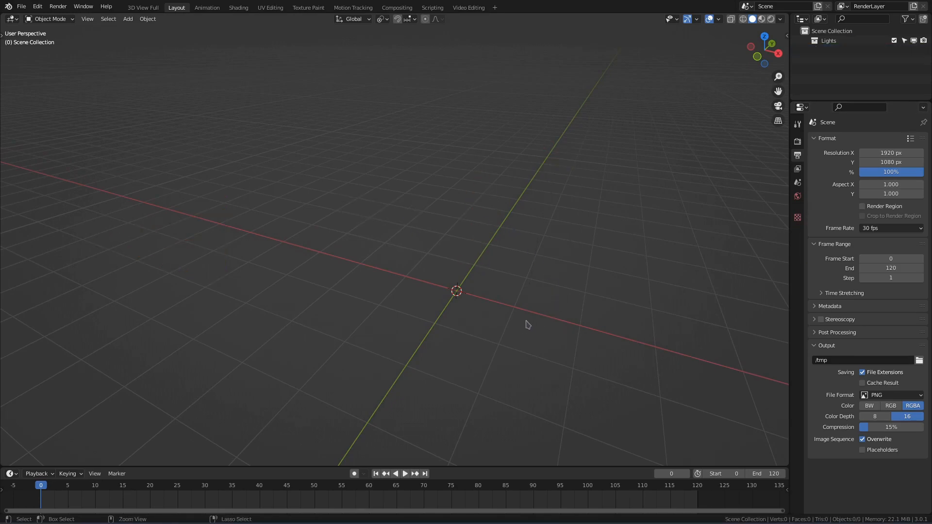
Step: Add a cube mesh to the empty scene and rename it MusicTransform
{"action": "key", "text": "shift+a"}
{"action": "mouse_move", "coordinate": [533, 220]}
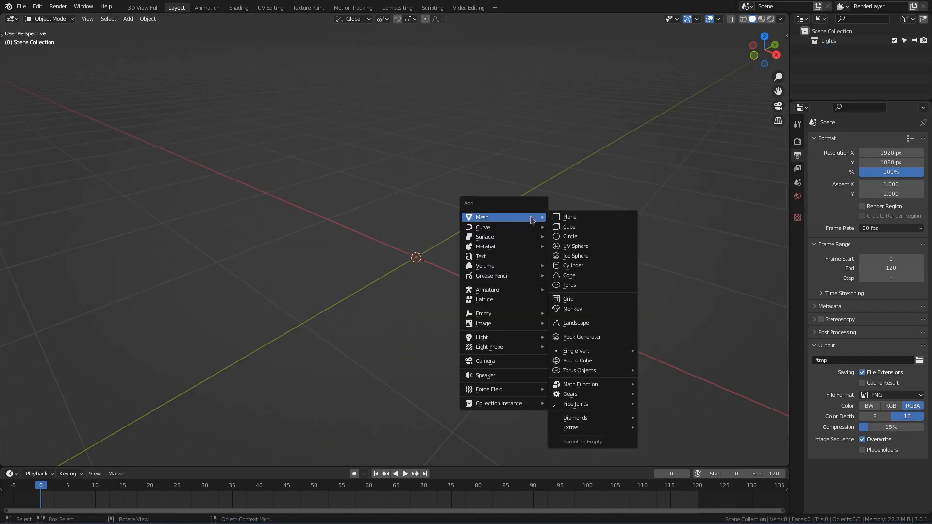
{"action": "left_click", "coordinate": [566, 227]}
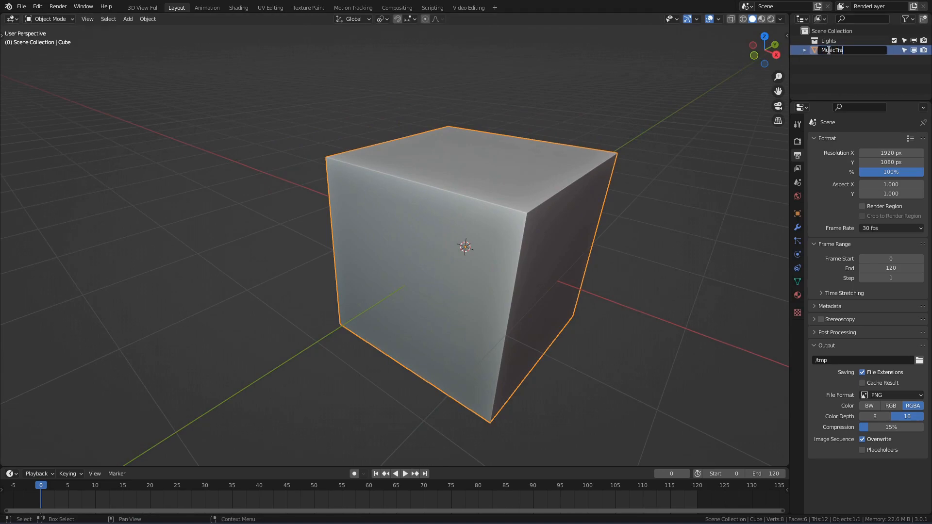
{"action": "middle_click_drag", "start_coordinate": [626, 209], "coordinate": [582, 206], "text": "shift"}
Step: Insert a Scale keyframe for the cube at frame 0 in the Animation workspace and select its X, Y and Z Scale channels
{"action": "left_click", "coordinate": [208, 8]}
{"action": "key", "text": "i"}
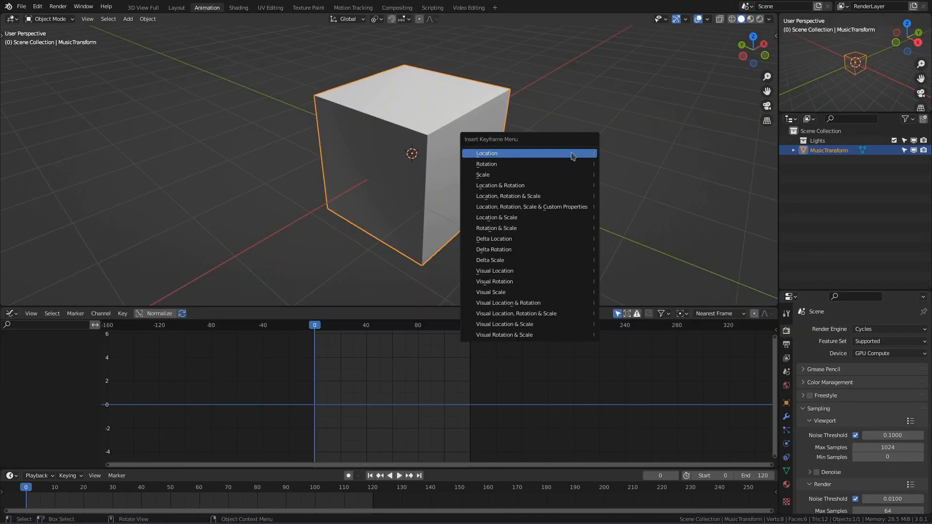
{"action": "left_click", "coordinate": [552, 175]}
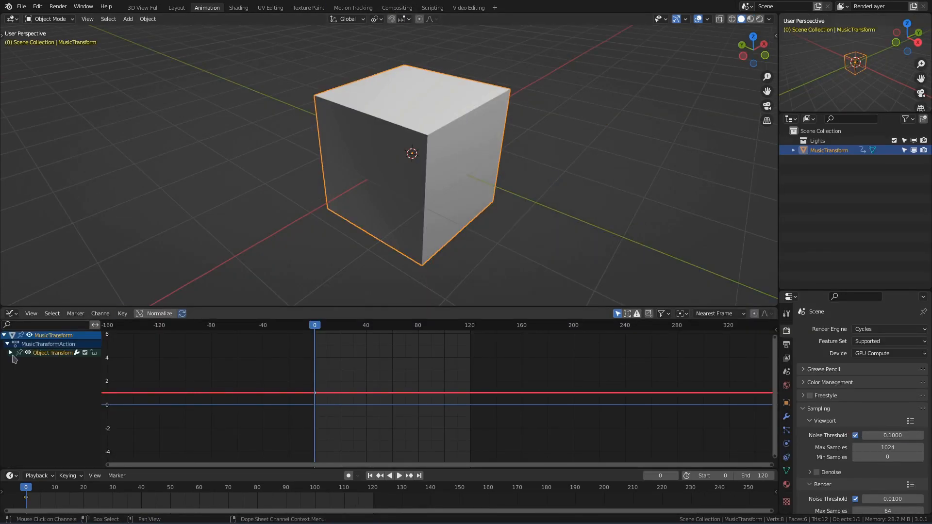
{"action": "left_click", "coordinate": [45, 382], "text": "shift"}
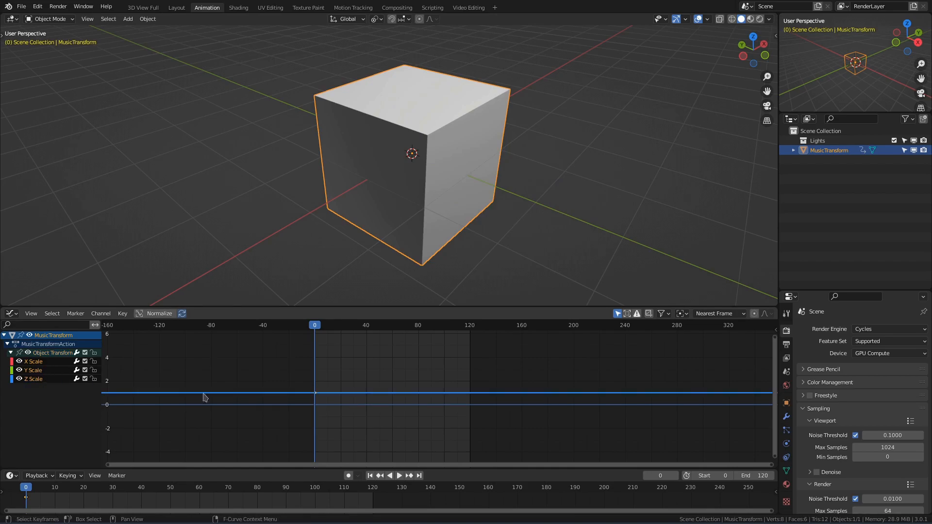
Step: Bake the sound of Nominal_Export.mp4 to the cube's scale F-curves with default settings and play the result
{"action": "left_click", "coordinate": [122, 313]}
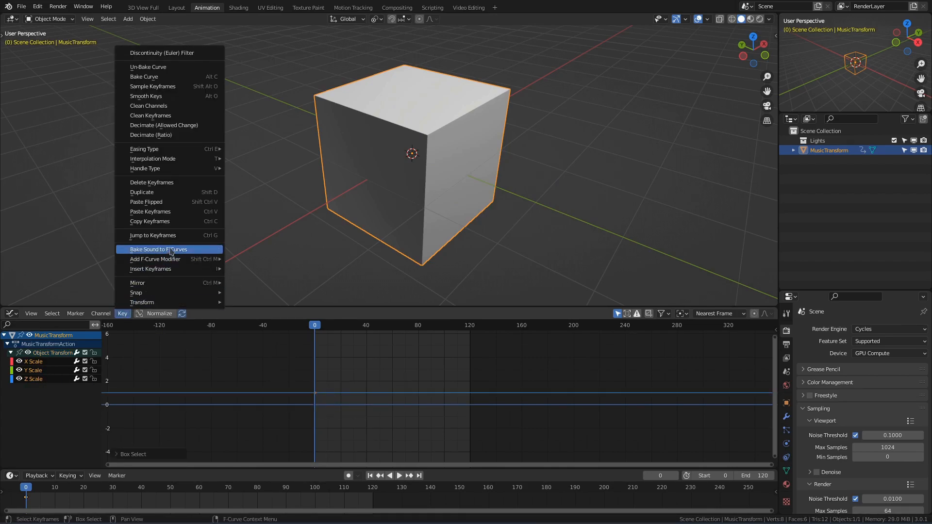
{"action": "left_click", "coordinate": [160, 249]}
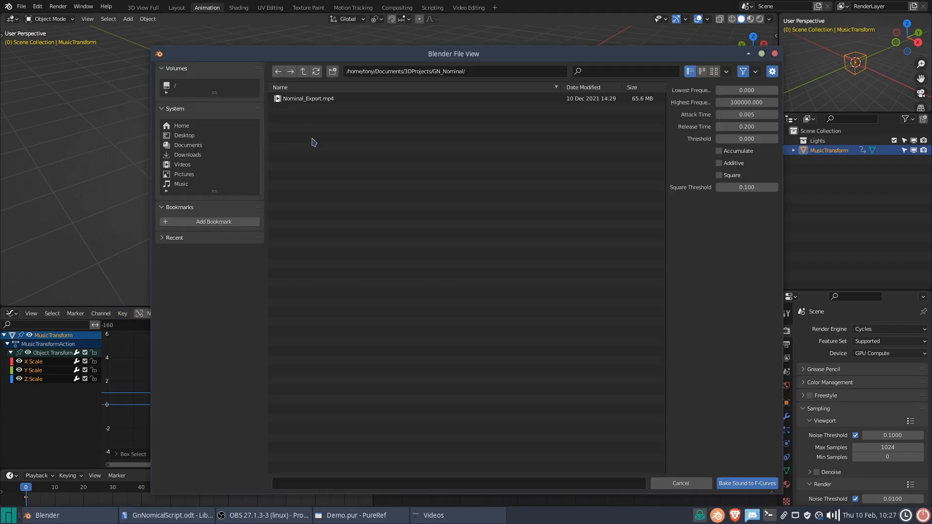
{"action": "left_click", "coordinate": [317, 100]}
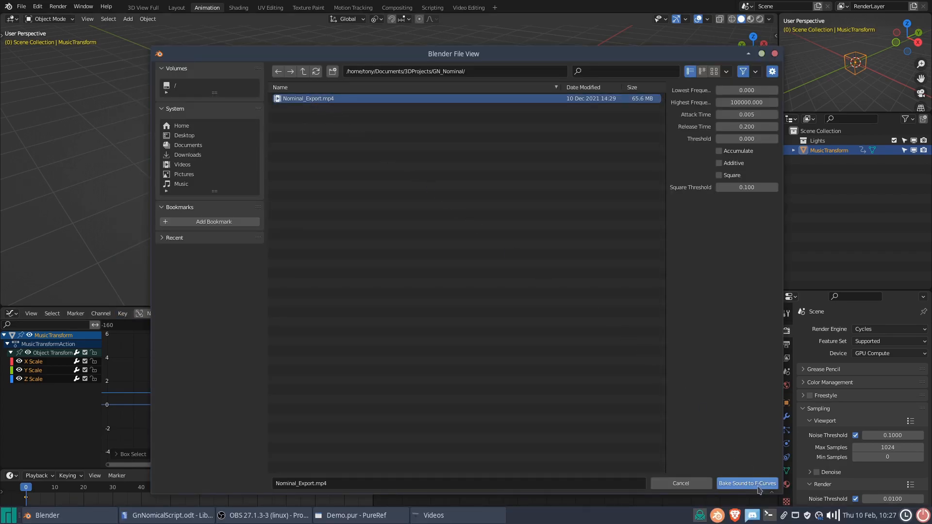
{"action": "left_click", "coordinate": [761, 485]}
{"action": "mouse_move", "coordinate": [417, 436]}
{"action": "middle_mouse_down", "text": "ctrl"}
{"action": "mouse_move", "coordinate": [418, 404]}
{"action": "mouse_move", "coordinate": [423, 422]}
{"action": "middle_mouse_up", "text": "ctrl"}
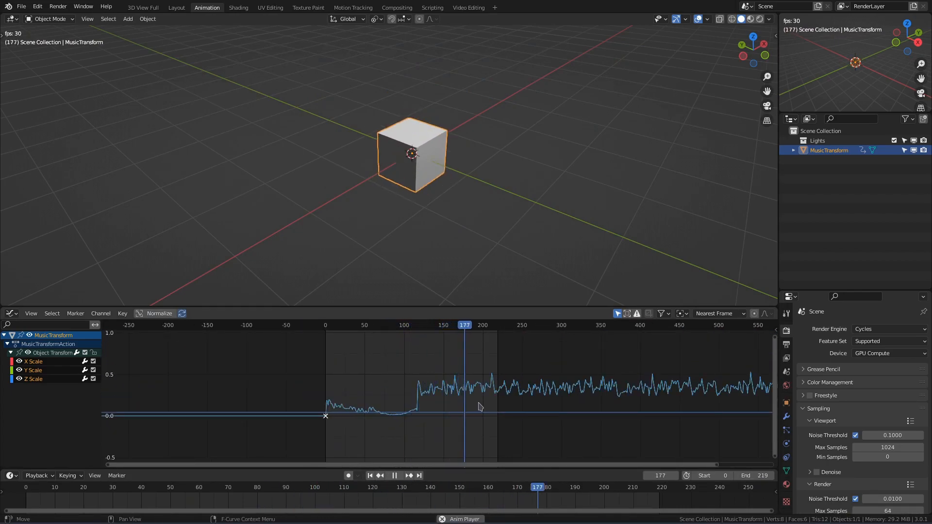
{"action": "key", "text": "space"}
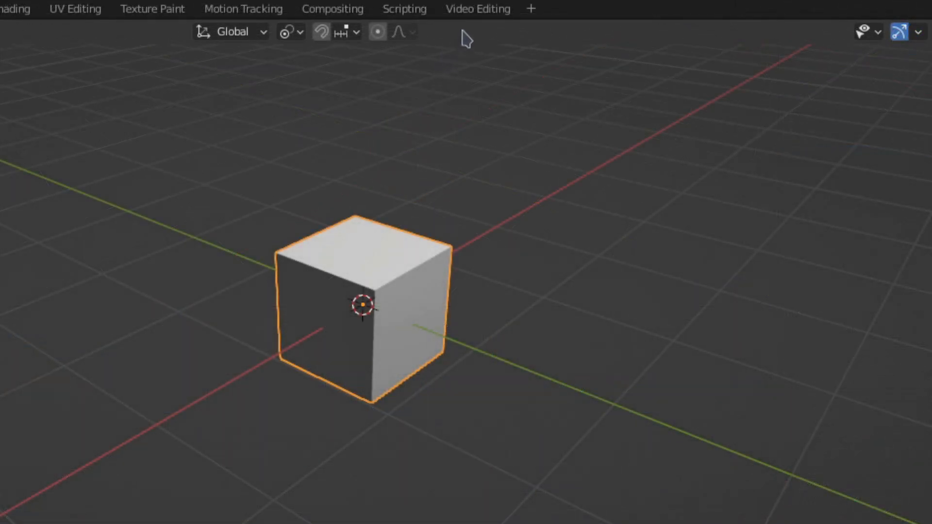
Step: Add Nominal_Export.mp4 to the Video Editing sequencer and place its sound strip at the start of the timeline
{"action": "left_click", "coordinate": [468, 8]}
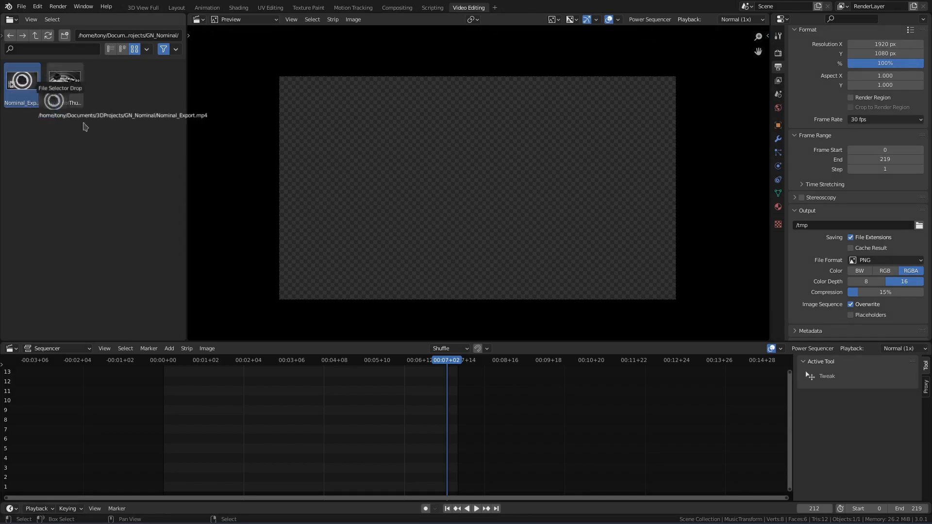
{"action": "left_click_drag", "start_coordinate": [22, 82], "coordinate": [180, 435]}
{"action": "left_click_drag", "start_coordinate": [470, 483], "coordinate": [187, 493]}
Step: Enable Display Waveform for the Nominal_Export sound strip
{"action": "middle_click_drag", "start_coordinate": [187, 492], "coordinate": [204, 412], "text": "ctrl"}
{"action": "mouse_move", "coordinate": [170, 442]}
{"action": "middle_mouse_down", "text": "ctrl"}
{"action": "mouse_move", "coordinate": [191, 443]}
{"action": "mouse_move", "coordinate": [170, 436]}
{"action": "middle_mouse_up", "text": "ctrl"}
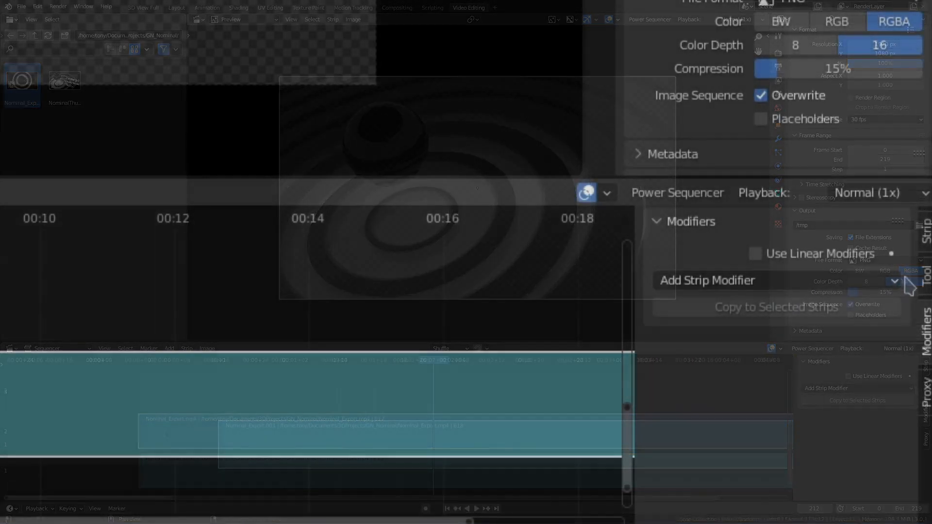
{"action": "scroll", "coordinate": [902, 381], "scroll_direction": "up", "scroll_amount": 2, "text": "ctrl"}
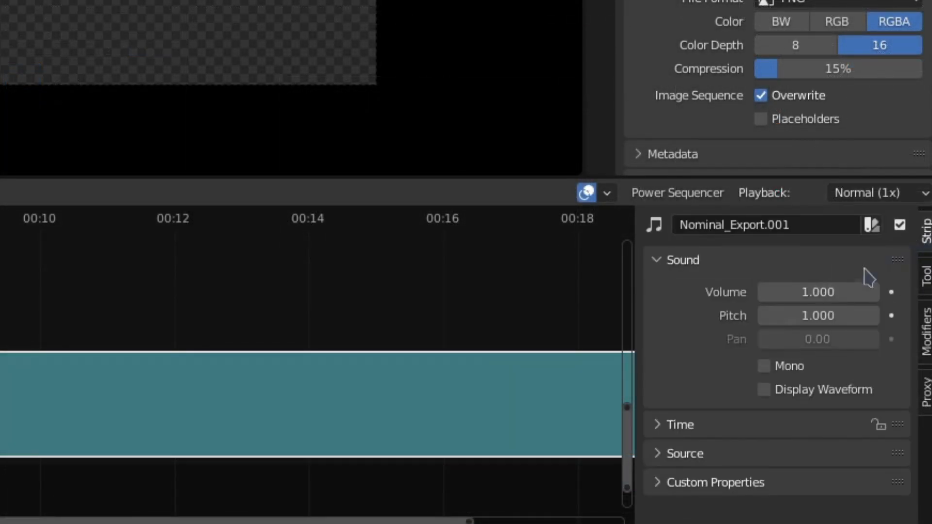
{"action": "left_click", "coordinate": [764, 390]}
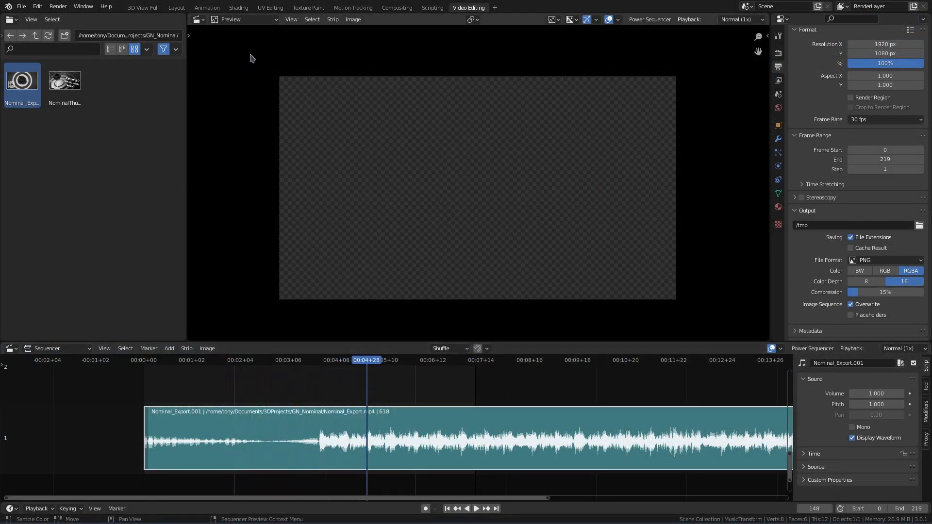
Step: Return to the Animation workspace and play the sound-driven cube animation from the start of the baked curve
{"action": "left_click", "coordinate": [216, 9]}
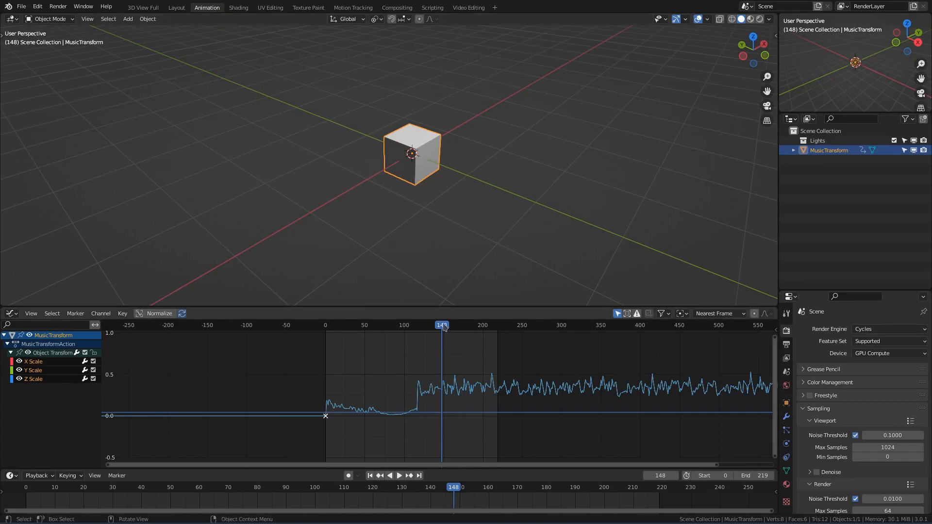
{"action": "scroll", "coordinate": [437, 403], "scroll_direction": "up", "scroll_amount": 5}
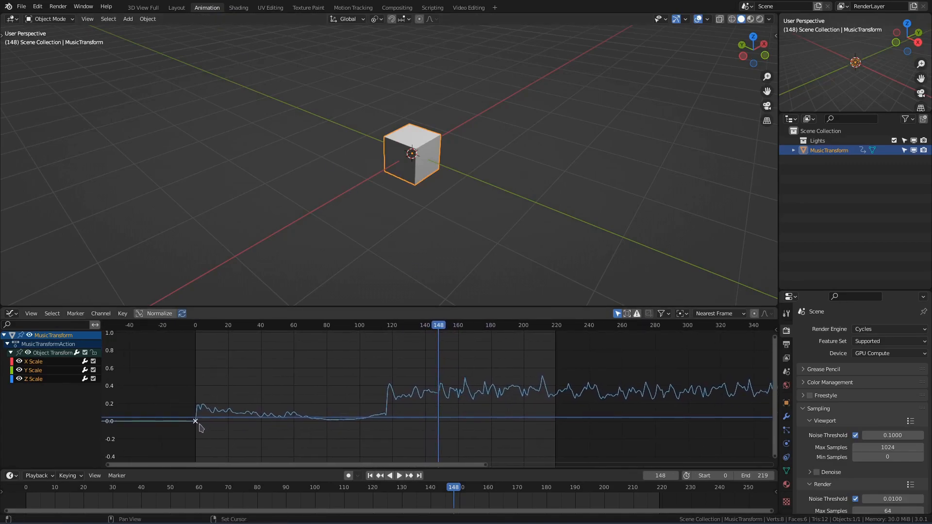
{"action": "right_click", "coordinate": [199, 424], "text": "shift"}
{"action": "key", "text": "space"}
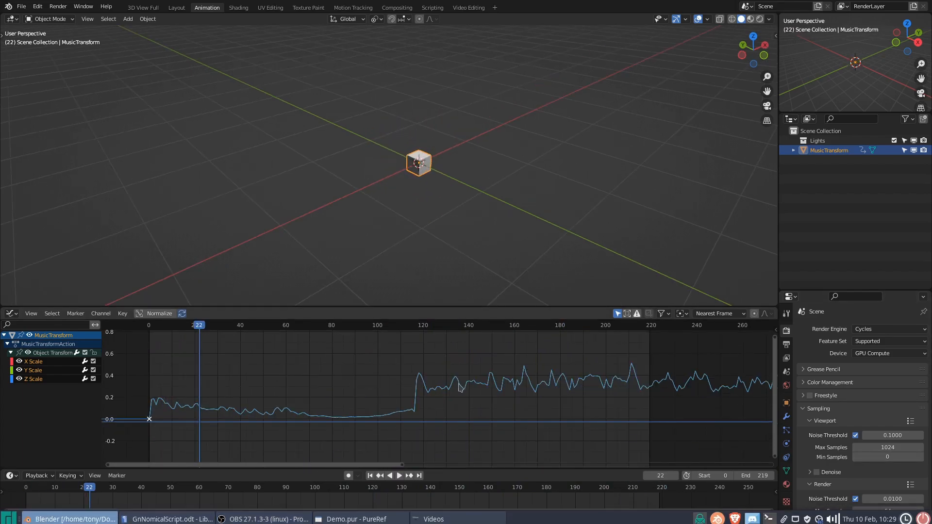
Step: Un-bake the X, Y and Z Scale curves of the cube into editable keyframes
{"action": "middle_click_drag", "start_coordinate": [455, 390], "coordinate": [511, 396], "text": "ctrl"}
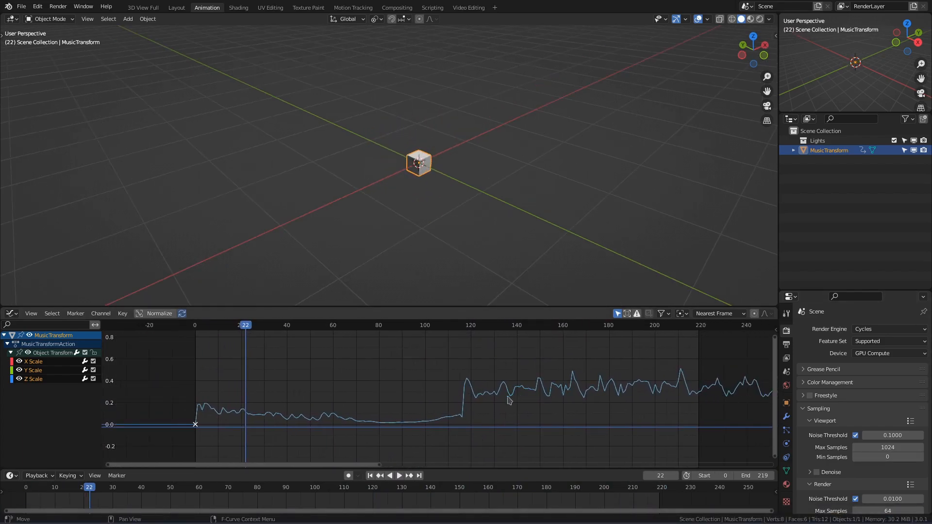
{"action": "left_click", "coordinate": [42, 371]}
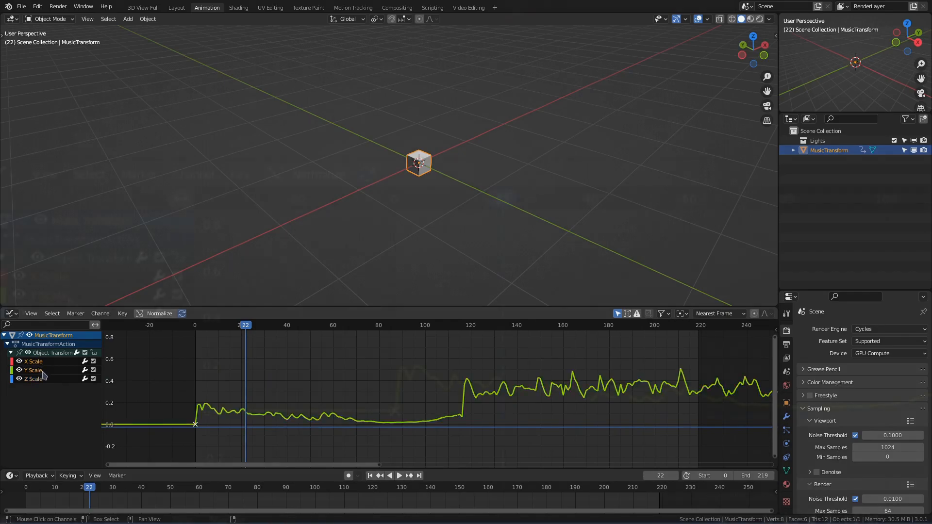
{"action": "left_click", "coordinate": [48, 380]}
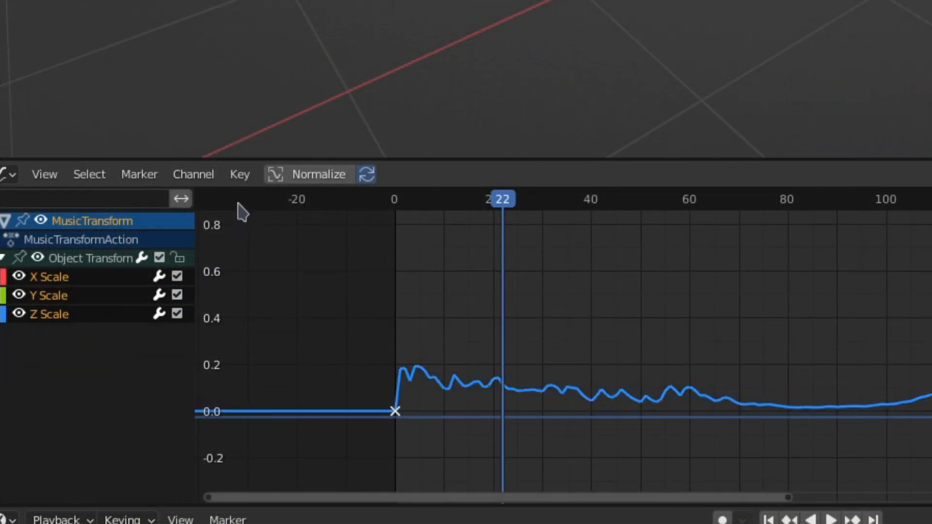
{"action": "left_click", "coordinate": [239, 175]}
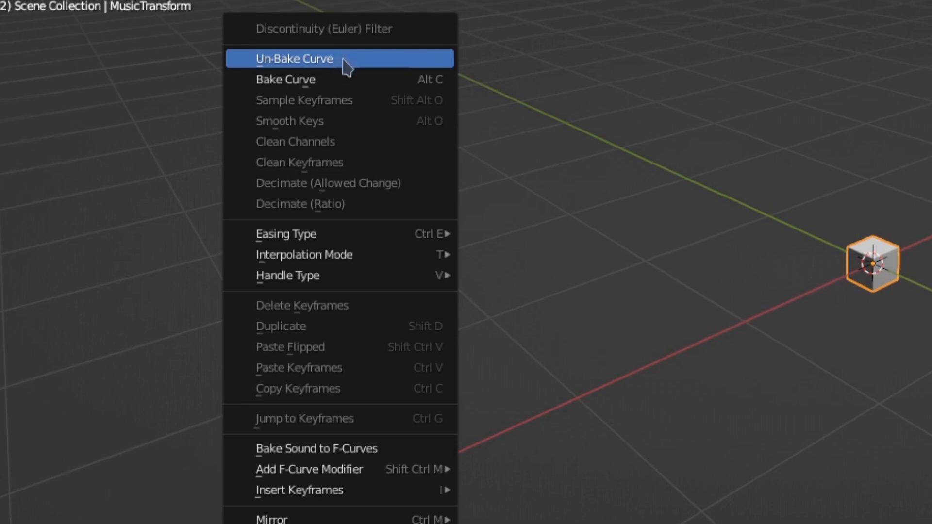
{"action": "left_click", "coordinate": [346, 65]}
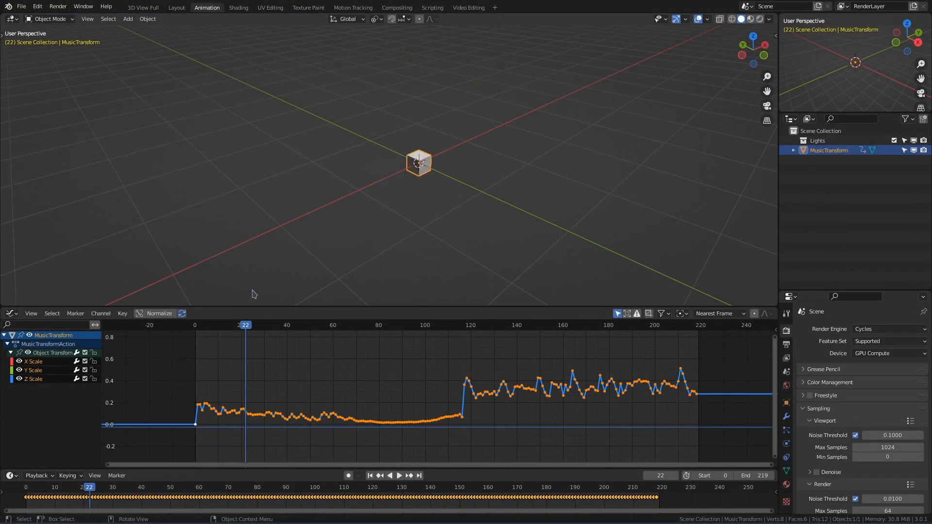
Step: Move the keyframes near frame 51 vertically with smooth proportional editing at a size of about 17.45
{"action": "scroll", "coordinate": [249, 425], "scroll_direction": "up", "scroll_amount": 4}
{"action": "left_click_drag", "start_coordinate": [381, 404], "coordinate": [393, 413]}
{"action": "key", "text": "g"}
{"action": "key", "text": "y"}
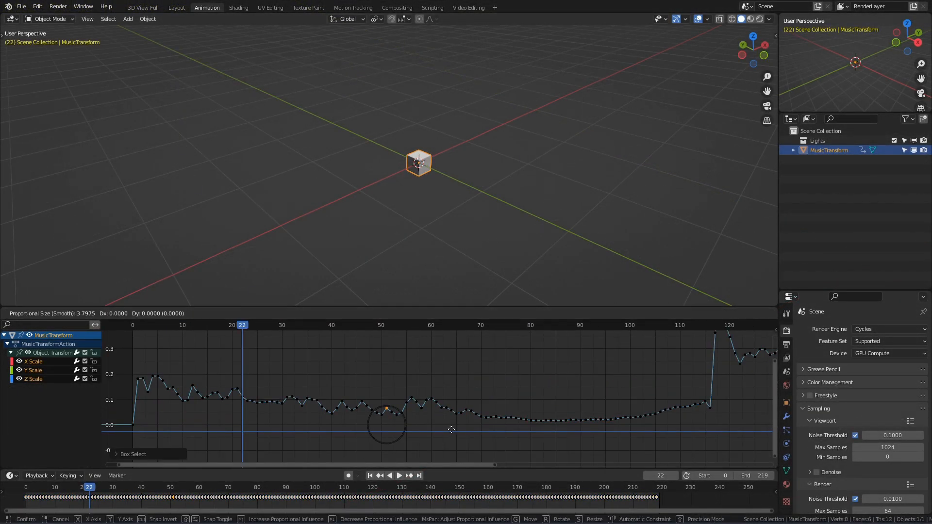
{"action": "scroll", "coordinate": [465, 427], "scroll_direction": "down", "scroll_amount": 11}
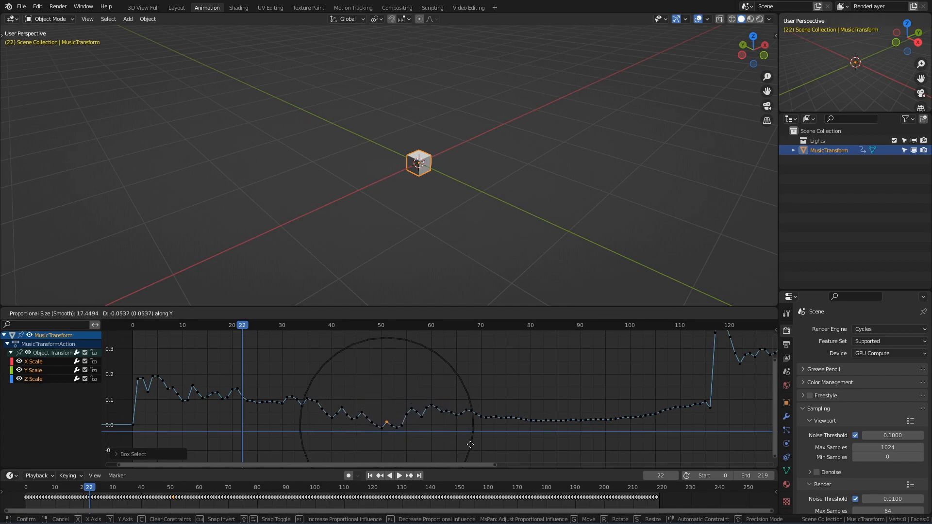
{"action": "left_click", "coordinate": [475, 422]}
Step: Raise the peak keyframe near frame 118 to about 0.48 along Y with proportional editing
{"action": "scroll", "coordinate": [302, 410], "scroll_direction": "down", "scroll_amount": 3}
{"action": "middle_click_drag", "start_coordinate": [600, 403], "coordinate": [307, 387]}
{"action": "left_click_drag", "start_coordinate": [263, 378], "coordinate": [273, 387]}
{"action": "key", "text": "g"}
{"action": "key", "text": "y"}
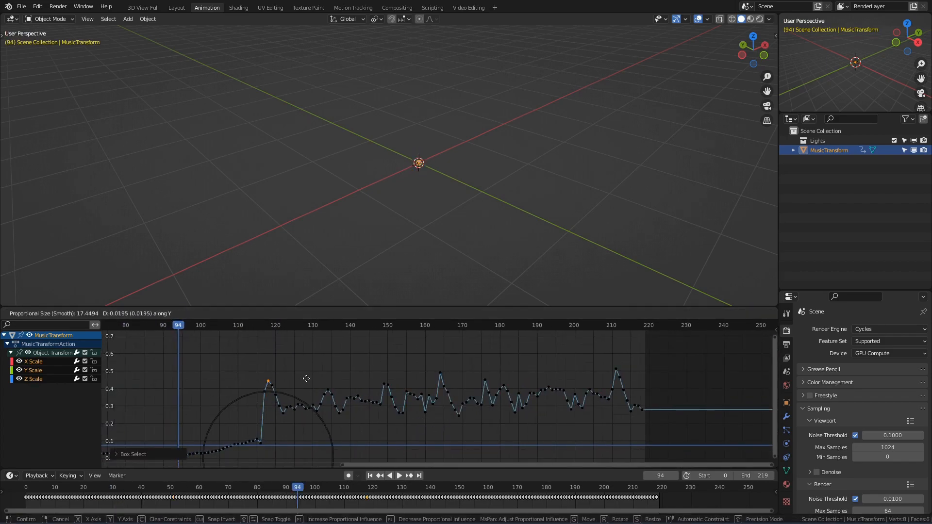
{"action": "left_click", "coordinate": [309, 374]}
Step: Lower the peak keyframe near frame 211 to about 0.49 and play back the edited curve
{"action": "left_click_drag", "start_coordinate": [600, 358], "coordinate": [642, 389]}
{"action": "key", "text": "space"}
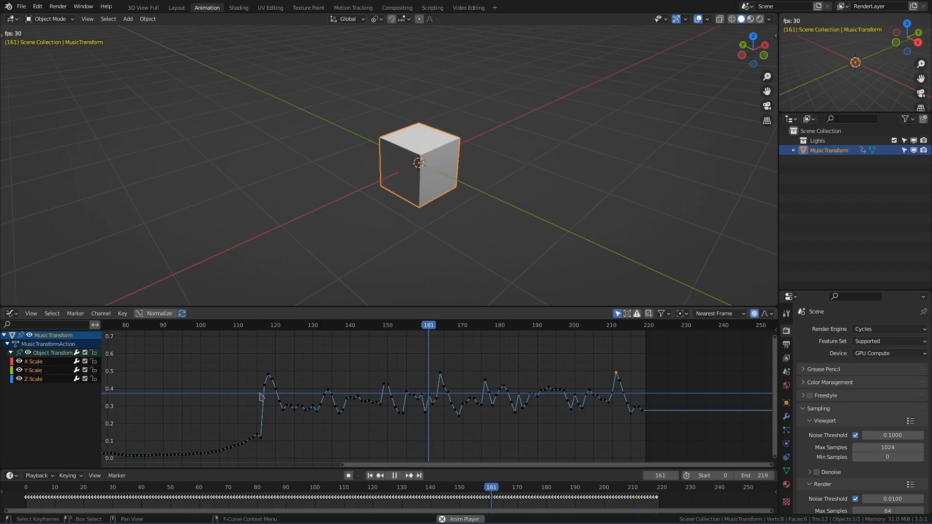
{"action": "key", "text": "Home"}
{"action": "key", "text": "space"}
Step: Decimate all scale keyframes by allowed change, using Error Margin mode with a max error margin of 0.011
{"action": "key", "text": "a"}
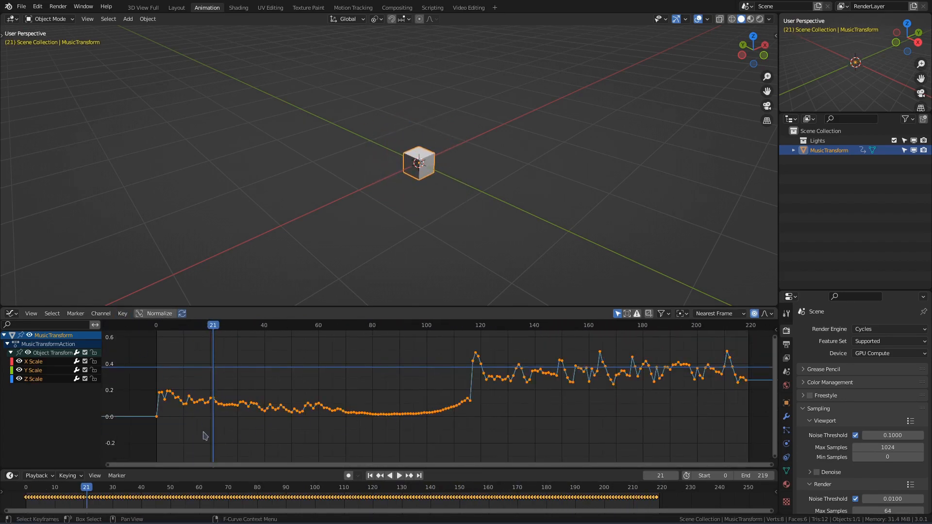
{"action": "left_click", "coordinate": [122, 313]}
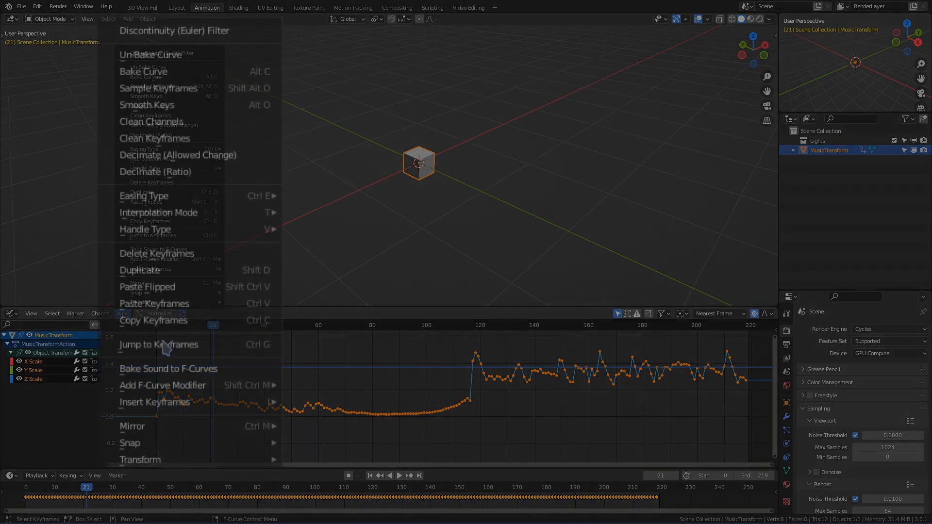
{"action": "left_click", "coordinate": [270, 157]}
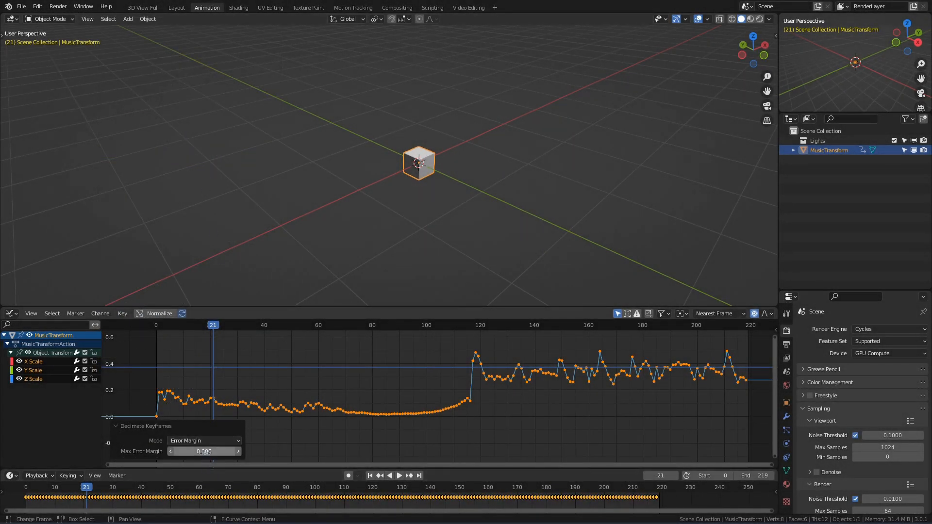
{"action": "left_click_drag", "start_coordinate": [205, 453], "coordinate": [233, 452]}
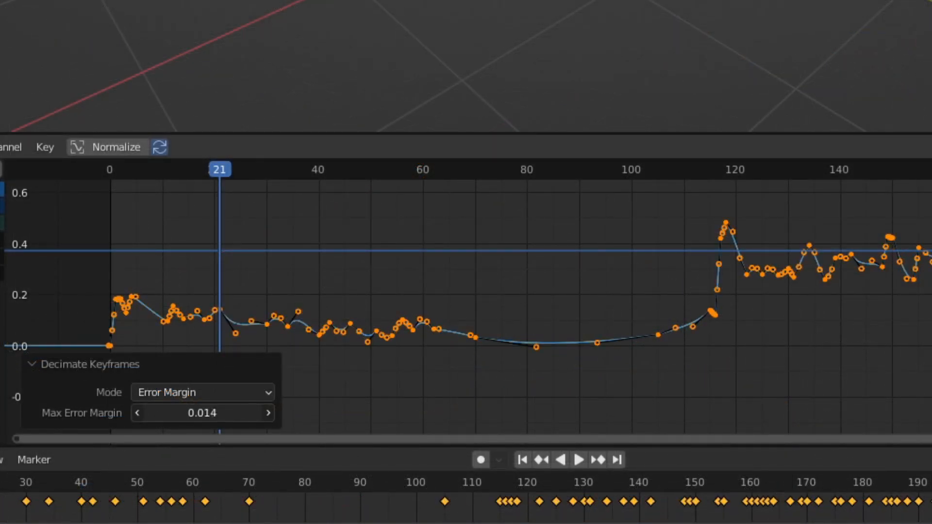
{"action": "mouse_move", "coordinate": [209, 413]}
{"action": "left_mouse_down"}
{"action": "mouse_move", "coordinate": [238, 412]}
{"action": "mouse_move", "coordinate": [213, 413]}
{"action": "left_mouse_up"}
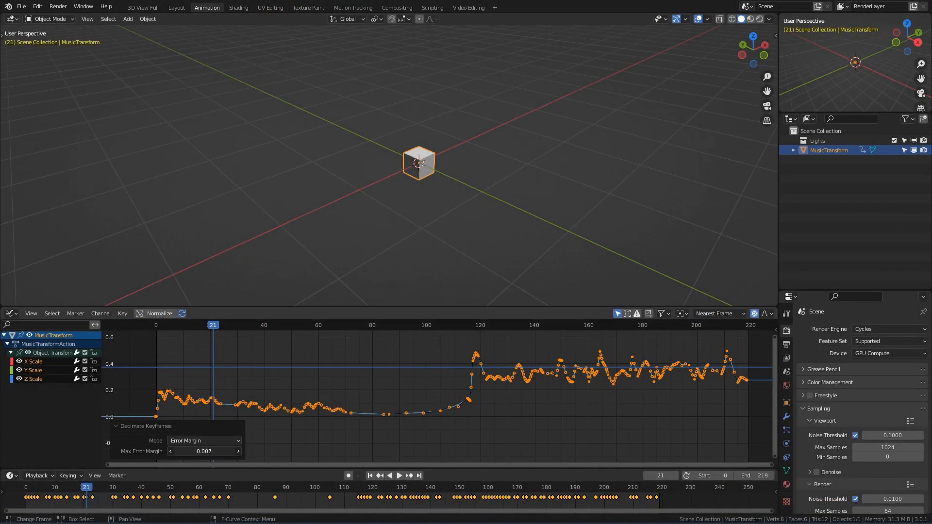
{"action": "left_click_drag", "start_coordinate": [208, 451], "coordinate": [207, 452]}
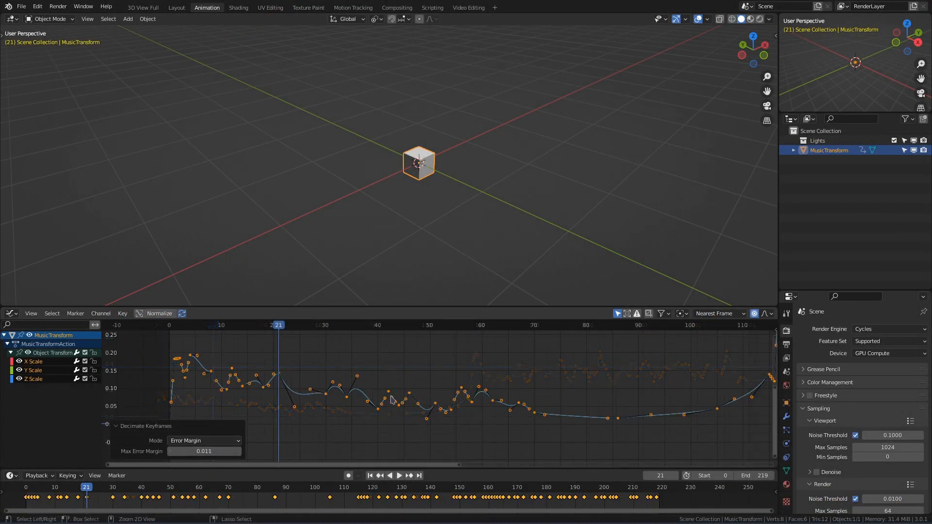
Step: Play back the cube's animation to check the decimated scale curves
{"action": "scroll", "coordinate": [391, 397], "scroll_direction": "down", "scroll_amount": 2}
{"action": "middle_click_drag", "start_coordinate": [391, 396], "coordinate": [145, 427]}
{"action": "key", "text": "space"}
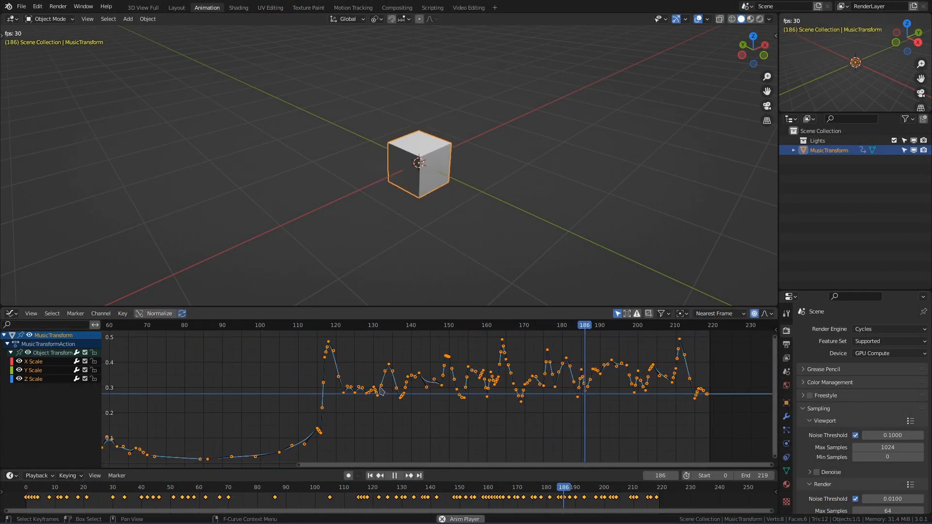
Step: Delete the surplus scale keyframes near frames 125 and 160
{"action": "left_click", "coordinate": [291, 402]}
{"action": "key", "text": "x"}
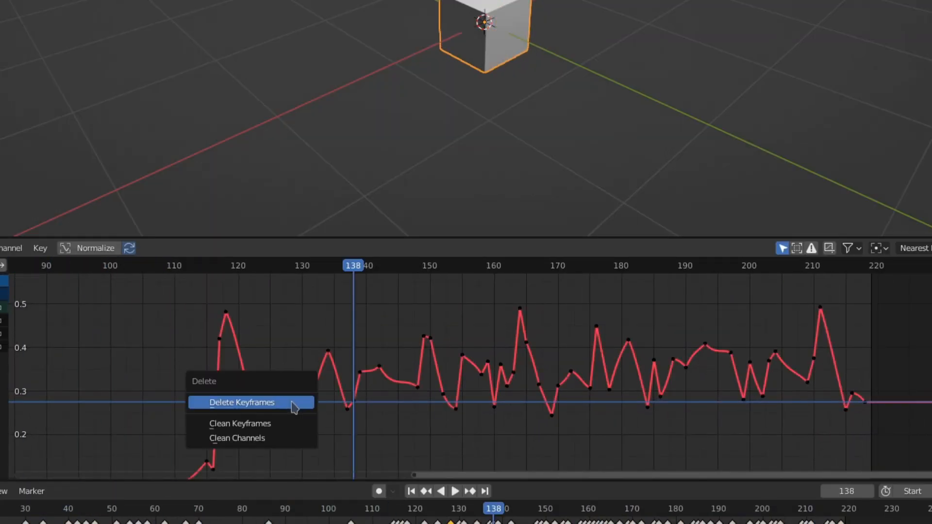
{"action": "left_click", "coordinate": [295, 407]}
{"action": "left_click_drag", "start_coordinate": [278, 416], "coordinate": [289, 420]}
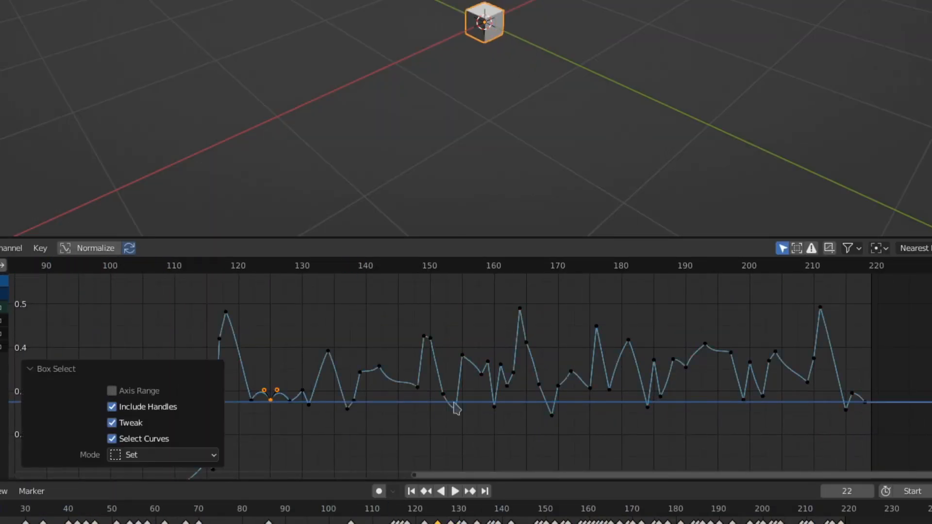
{"action": "left_click_drag", "start_coordinate": [578, 343], "coordinate": [599, 441]}
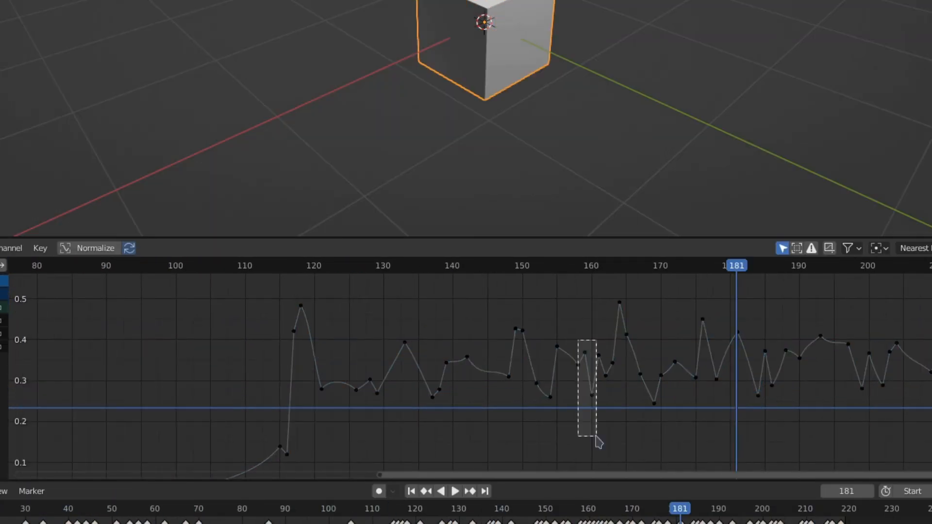
{"action": "key", "text": "x"}
{"action": "left_click", "coordinate": [611, 369]}
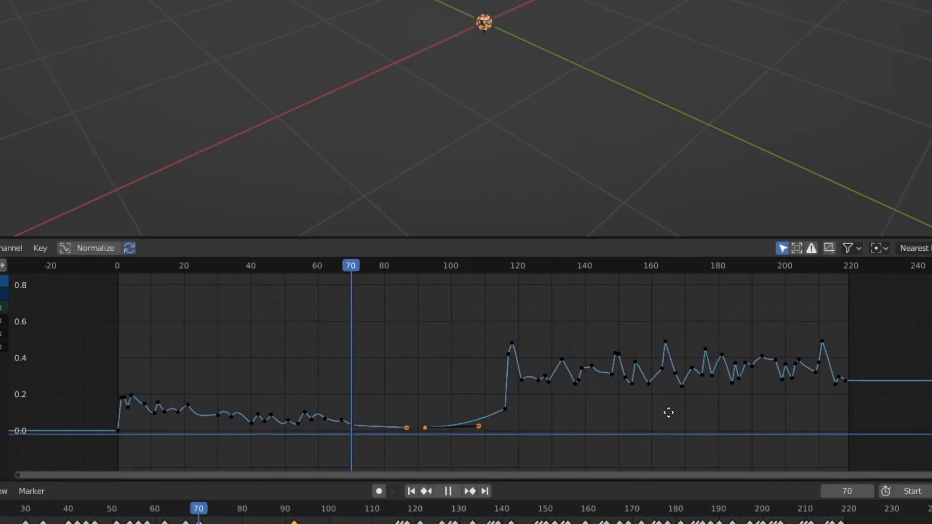
Step: Raise all the scale keyframes by about 0.3 along Y
{"action": "key", "text": "a"}
{"action": "key", "text": "g"}
{"action": "key", "text": "y"}
{"action": "left_click", "coordinate": [832, 381]}
{"action": "middle_click_drag", "start_coordinate": [832, 381], "coordinate": [855, 417], "text": "ctrl"}
Step: Raise all the scale keyframes further along Y, then start scaling their values along Y
{"action": "key", "text": "g"}
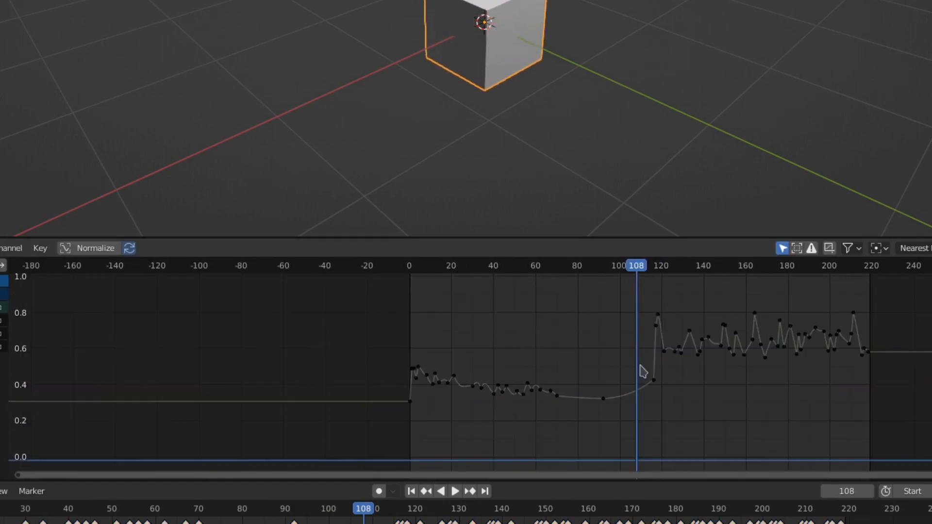
{"action": "key", "text": "a"}
{"action": "key", "text": "g"}
{"action": "key", "text": "y"}
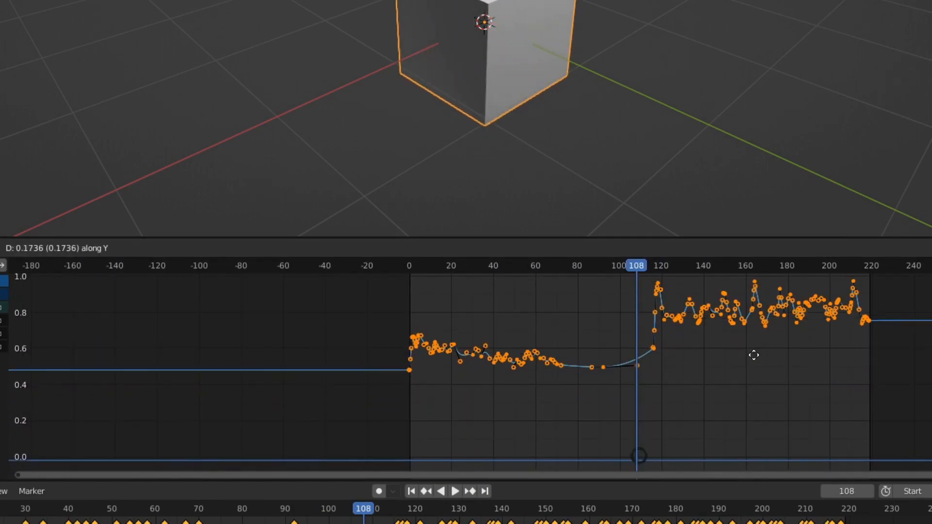
{"action": "left_click", "coordinate": [781, 382]}
{"action": "key", "text": "s"}
{"action": "key", "text": "y"}
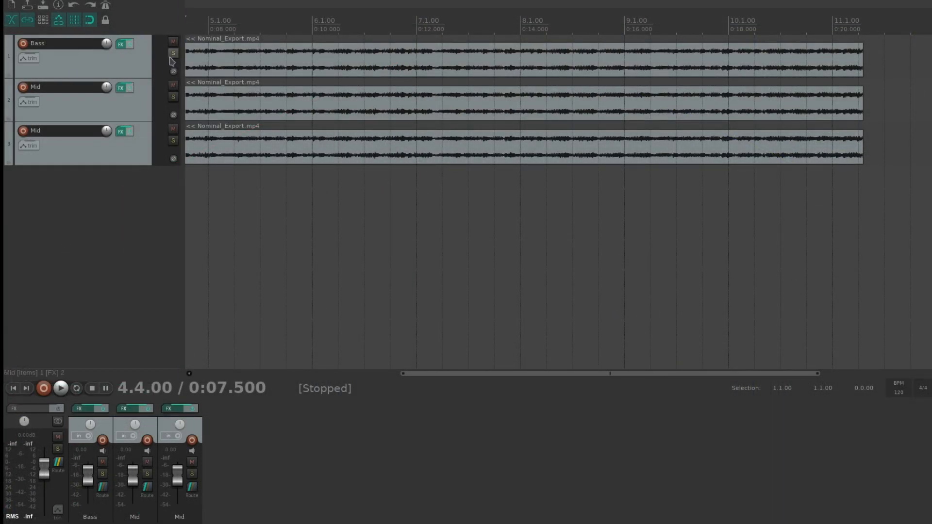
Step: Switch to REAPER, solo the Bass track, play it from 0:08.000, then stop and turn the solo off
{"action": "left_click", "coordinate": [173, 53]}
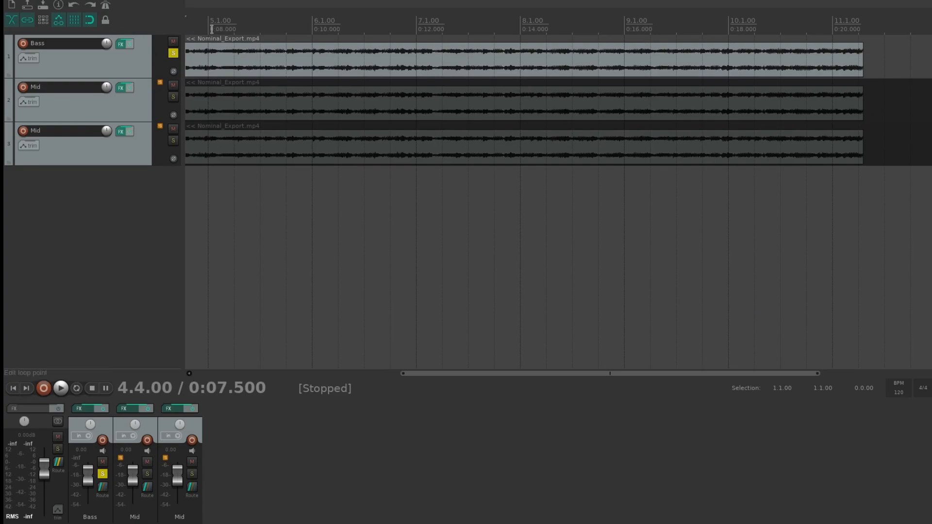
{"action": "left_click", "coordinate": [212, 29]}
{"action": "key", "text": "space"}
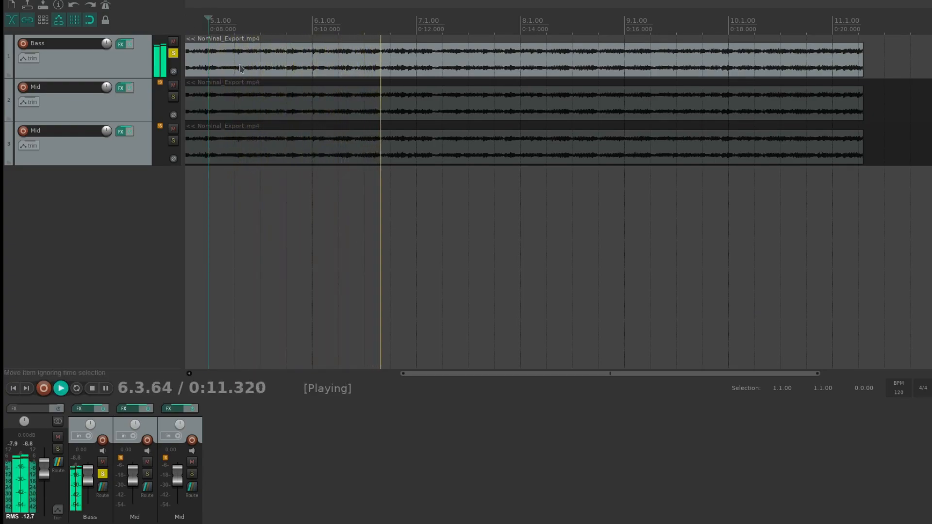
{"action": "key", "text": "space"}
{"action": "left_click", "coordinate": [173, 53]}
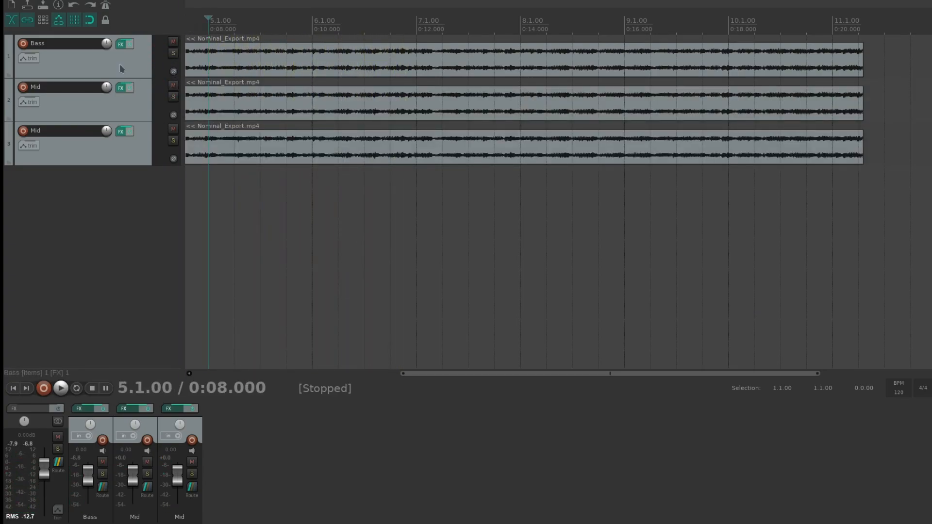
Step: Open the effect chains of the Bass track and both Mid tracks to examine their ReaEQ settings
{"action": "left_click", "coordinate": [120, 44]}
{"action": "left_click", "coordinate": [120, 88]}
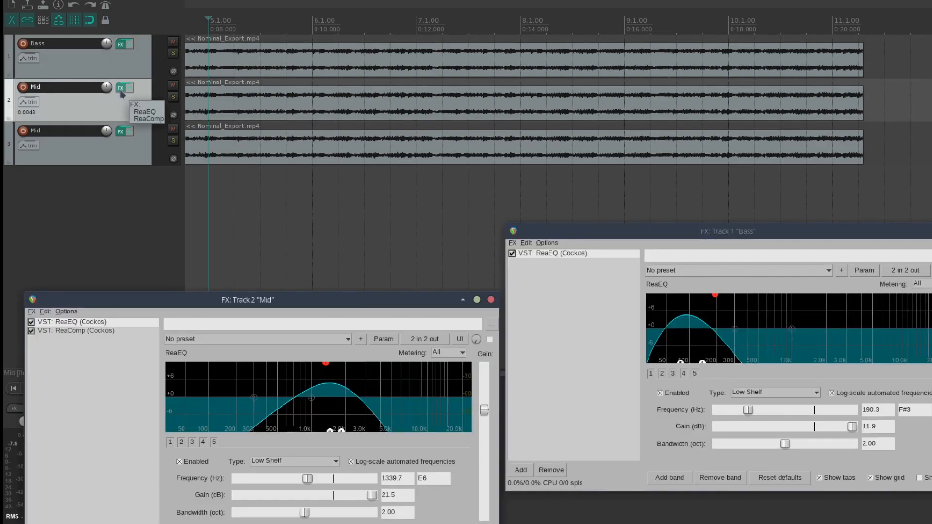
{"action": "left_click", "coordinate": [121, 133]}
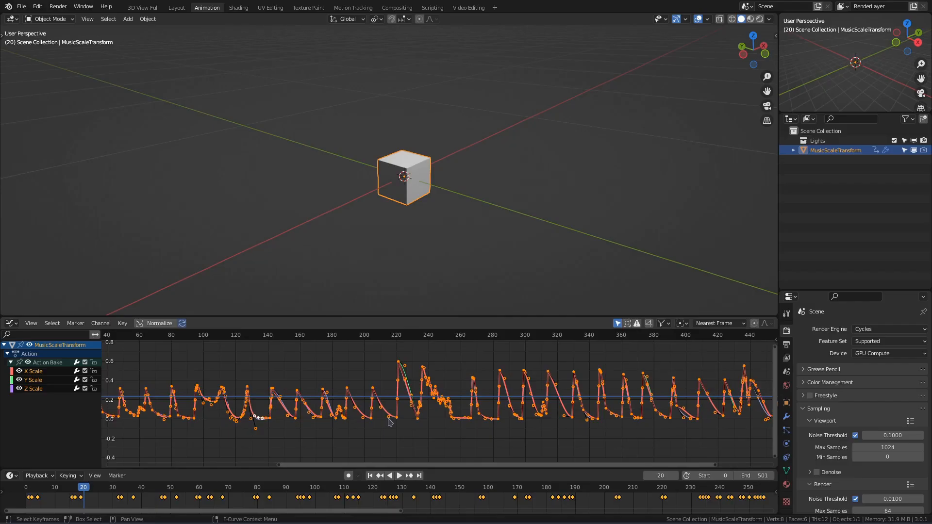
Step: Return to Blender, deselect the keyframes of MusicScaleTransform and play back its scale curves
{"action": "left_click", "coordinate": [378, 425]}
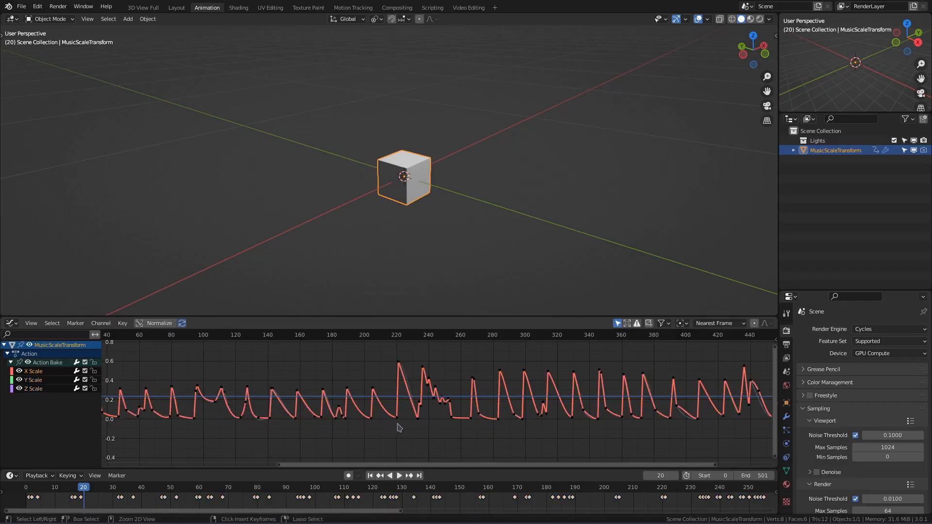
{"action": "scroll", "coordinate": [377, 426], "scroll_direction": "down", "scroll_amount": 3}
{"action": "scroll", "coordinate": [377, 425], "scroll_direction": "up", "scroll_amount": 1}
{"action": "key", "text": "space"}
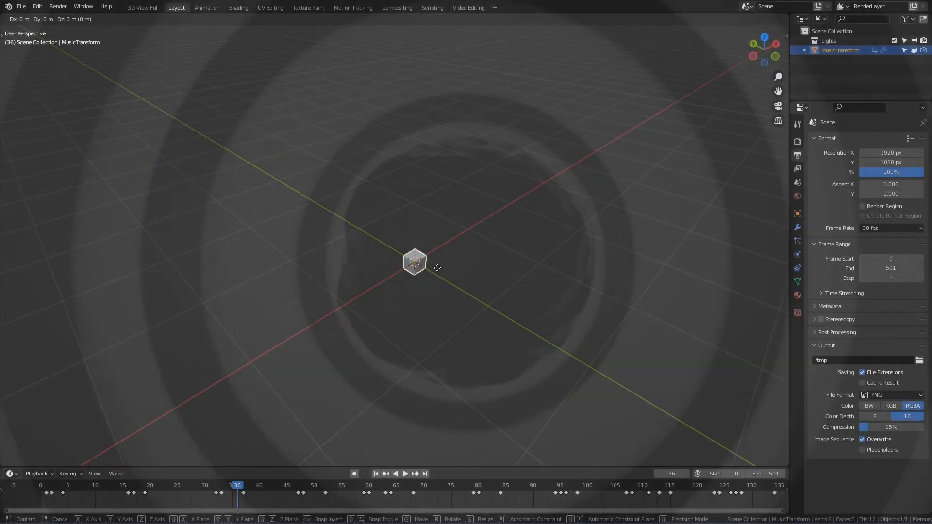
Step: Move the MusicTransform cube about 5.5 m along the global X axis and deselect it
{"action": "key", "text": "x"}
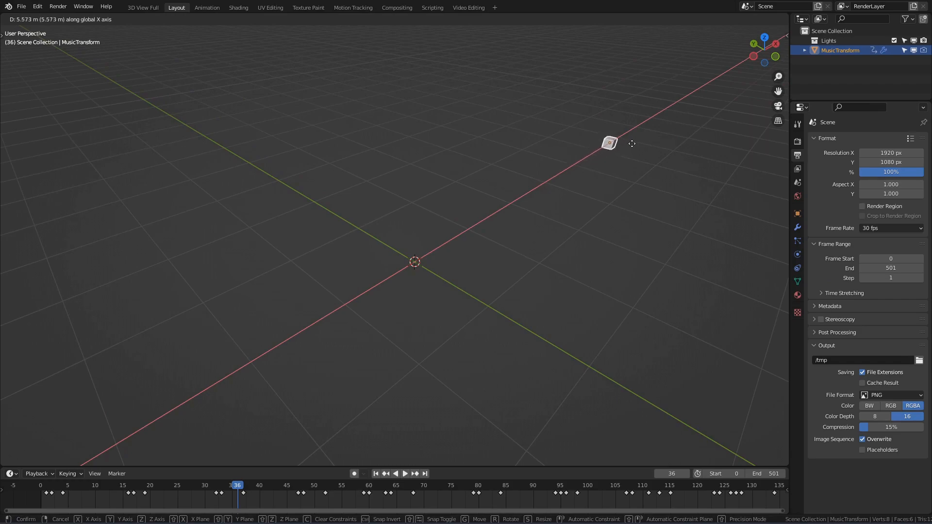
{"action": "left_click", "coordinate": [624, 170]}
{"action": "middle_click_drag", "start_coordinate": [624, 171], "coordinate": [605, 193]}
{"action": "mouse_move", "coordinate": [653, 284]}
{"action": "middle_mouse_down"}
{"action": "mouse_move", "coordinate": [647, 270]}
{"action": "mouse_move", "coordinate": [636, 278]}
{"action": "middle_mouse_up"}
{"action": "left_click", "coordinate": [582, 257]}
Step: Add a UV sphere at the world origin and shade it smooth
{"action": "key", "text": "shift+a"}
{"action": "mouse_move", "coordinate": [566, 252]}
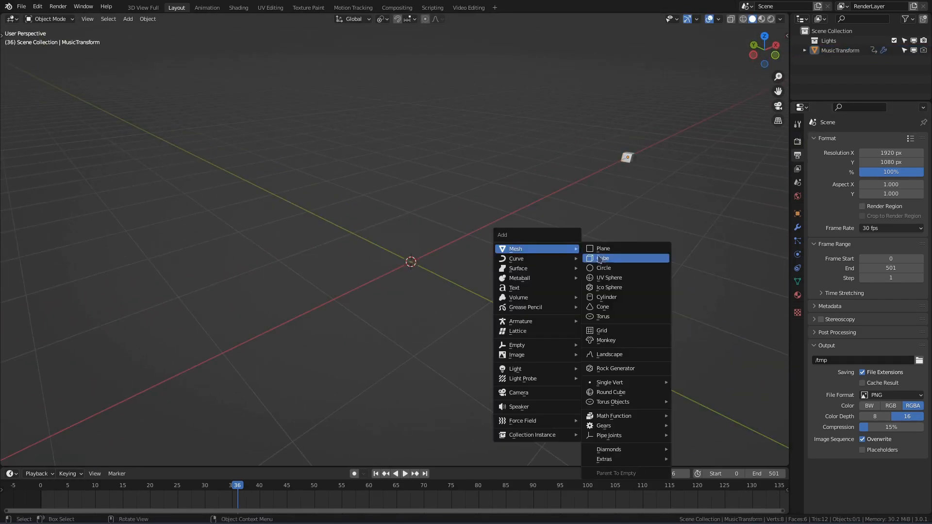
{"action": "left_click", "coordinate": [621, 279]}
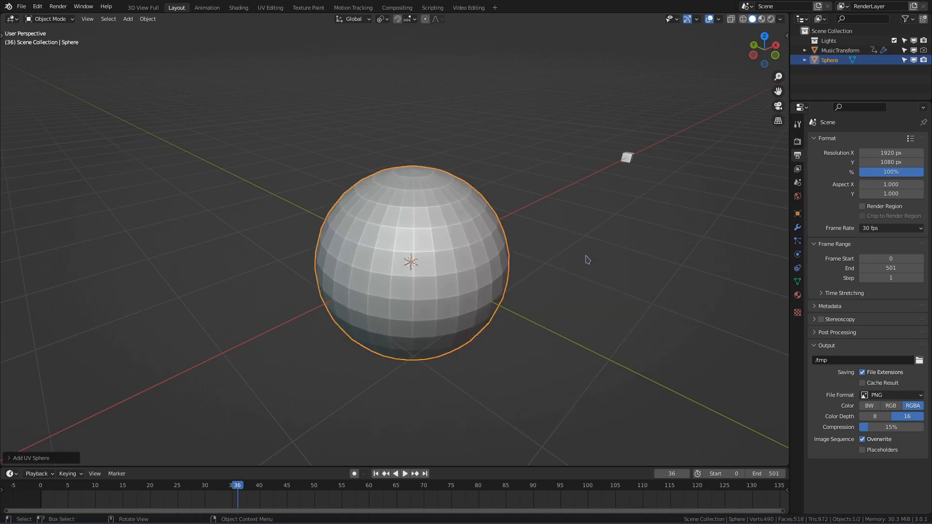
{"action": "right_click", "coordinate": [544, 233]}
{"action": "left_click", "coordinate": [543, 230]}
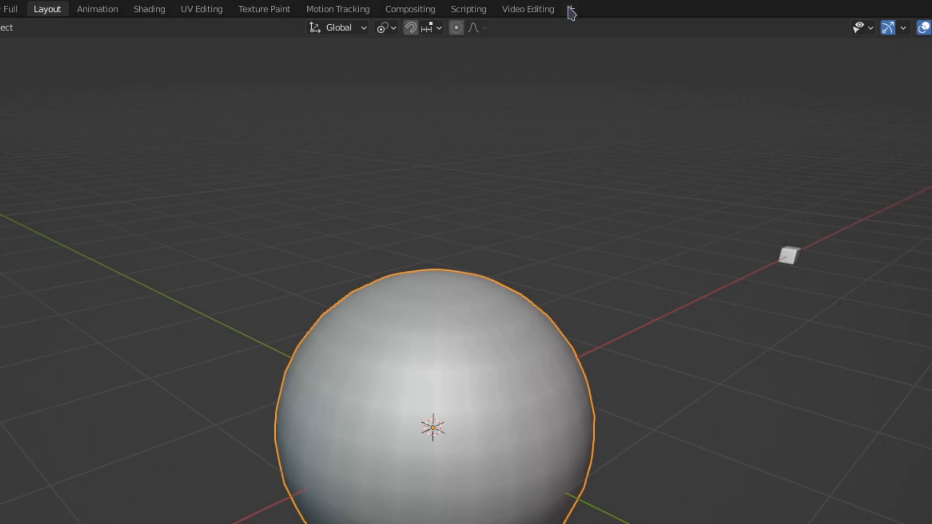
Step: Add a General workspace for Geometry Nodes with the sphere in view
{"action": "left_click", "coordinate": [571, 9]}
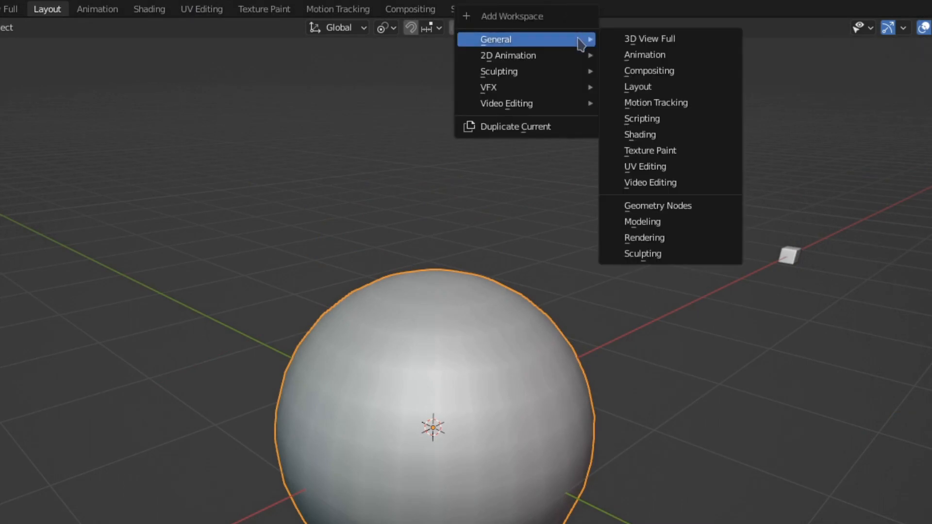
{"action": "left_click", "coordinate": [668, 206]}
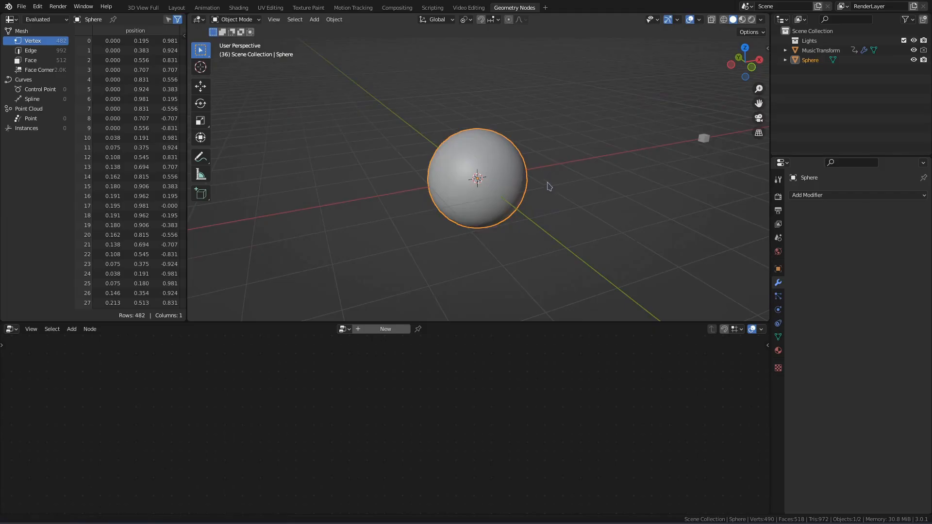
{"action": "middle_click_drag", "start_coordinate": [549, 186], "coordinate": [553, 161]}
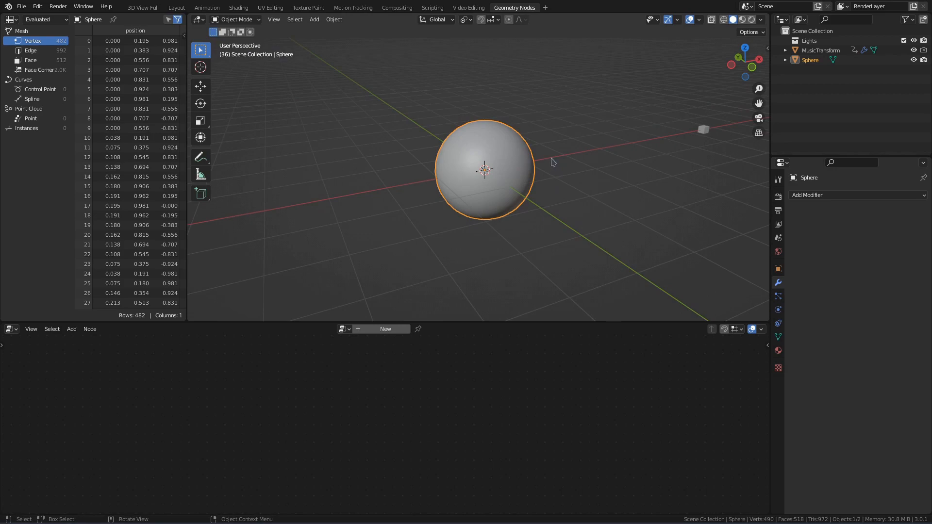
Step: Create a new geometry node tree on the sphere and move Group Input well away from Group Output
{"action": "left_click", "coordinate": [386, 329]}
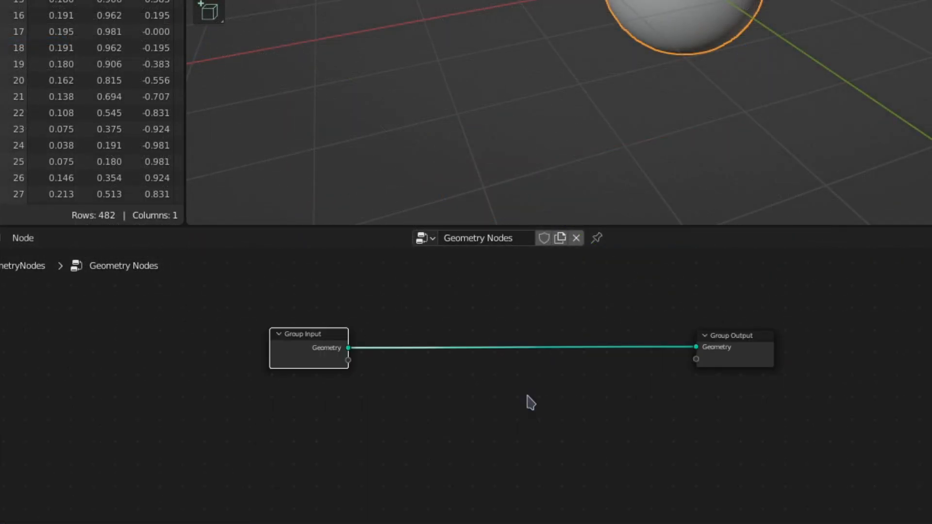
{"action": "scroll", "coordinate": [592, 335], "scroll_direction": "up", "scroll_amount": 1}
{"action": "left_click_drag", "start_coordinate": [238, 349], "coordinate": [98, 333]}
{"action": "left_click_drag", "start_coordinate": [88, 352], "coordinate": [100, 358]}
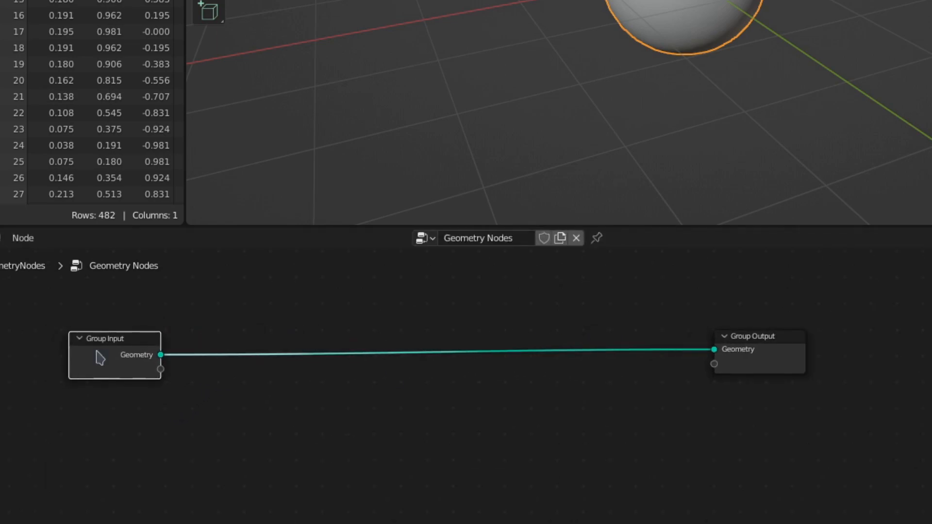
Step: Insert a Set Position node on the link between Group Input and Group Output
{"action": "key", "text": "shift+a"}
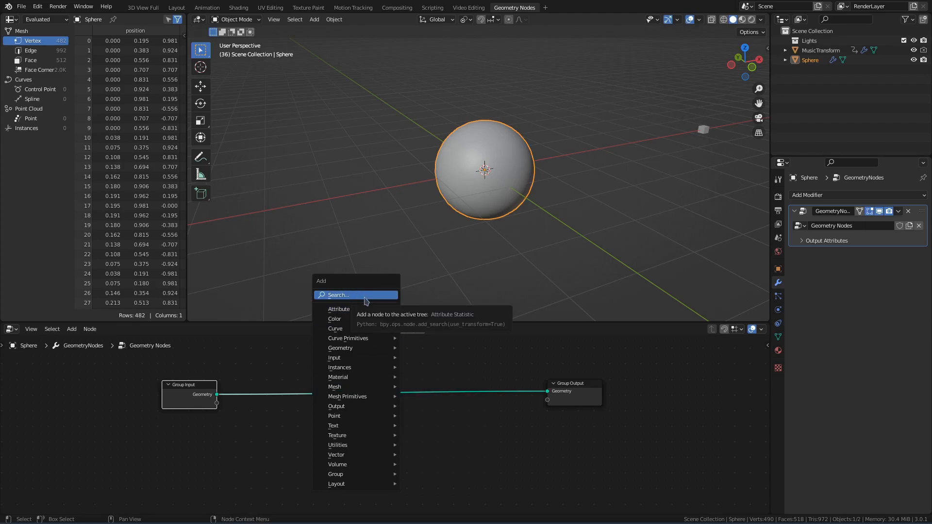
{"action": "left_click", "coordinate": [365, 300]}
{"action": "type", "text": "set pos"}
{"action": "key", "text": "Return"}
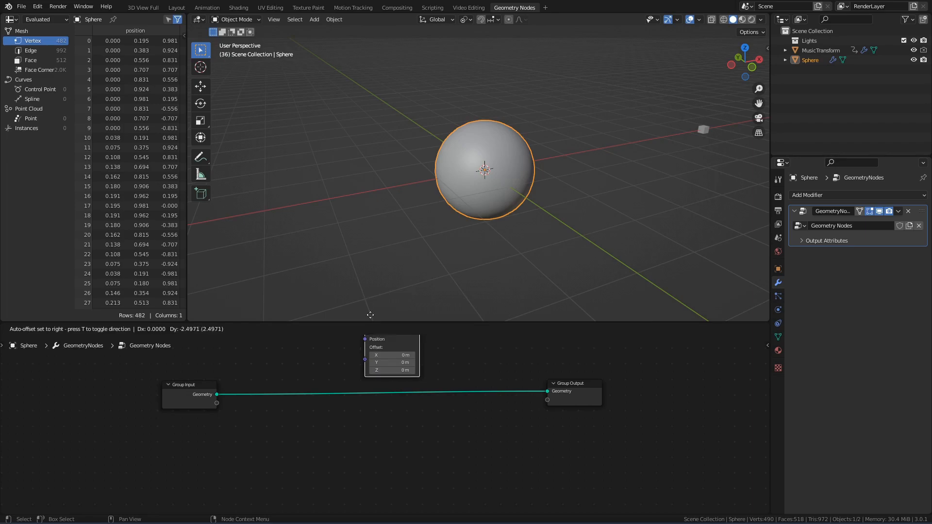
{"action": "left_click", "coordinate": [414, 373]}
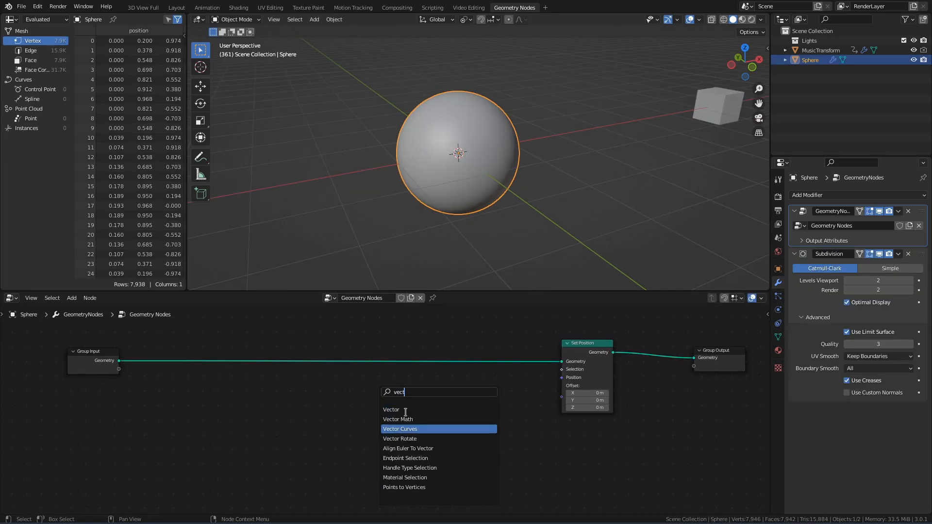
Step: Add a Vector Math node set to Add and connect its output to Set Position's Position input
{"action": "left_click", "coordinate": [403, 420]}
{"action": "left_click", "coordinate": [423, 415]}
{"action": "left_click_drag", "start_coordinate": [445, 399], "coordinate": [562, 378]}
Step: Add a Position node and connect it to the first vector input of the Add node
{"action": "key", "text": "shift+a"}
{"action": "left_click", "coordinate": [234, 323]}
{"action": "type", "text": "position"}
{"action": "key", "text": "Return"}
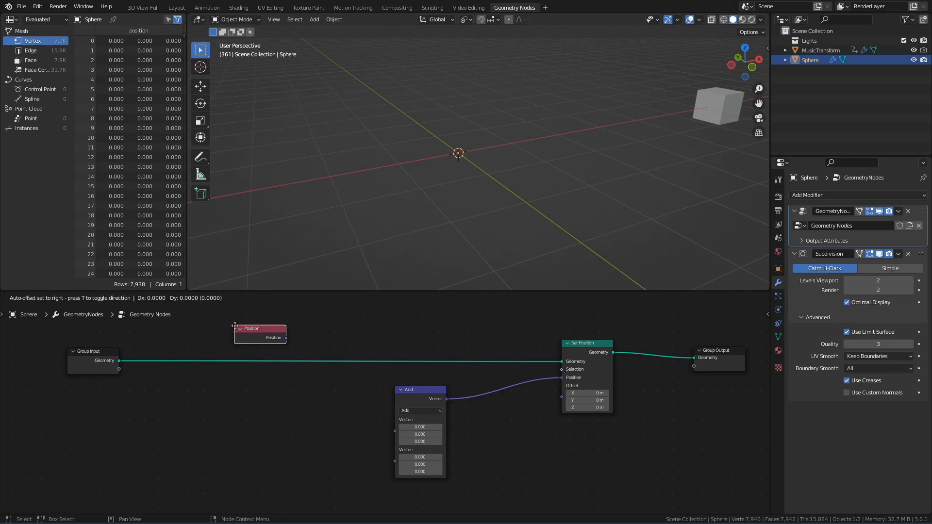
{"action": "left_click", "coordinate": [248, 400]}
{"action": "left_click_drag", "start_coordinate": [298, 411], "coordinate": [395, 431]}
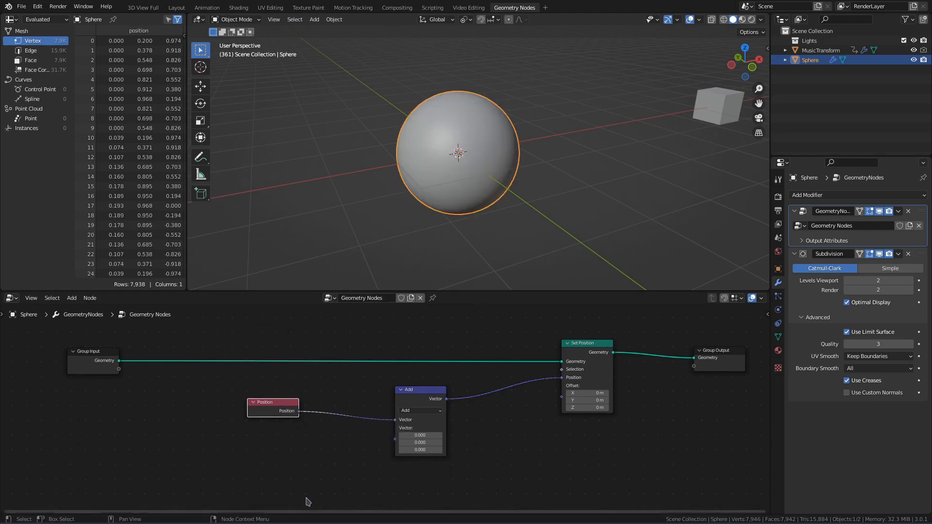
Step: Add a Noise Texture below the Position node, connect its Color to the Add node's second vector, and try varying its Scale
{"action": "scroll", "coordinate": [300, 489], "scroll_direction": "up", "scroll_amount": 2}
{"action": "key", "text": "shift+a"}
{"action": "left_click", "coordinate": [318, 440]}
{"action": "type", "text": "noise"}
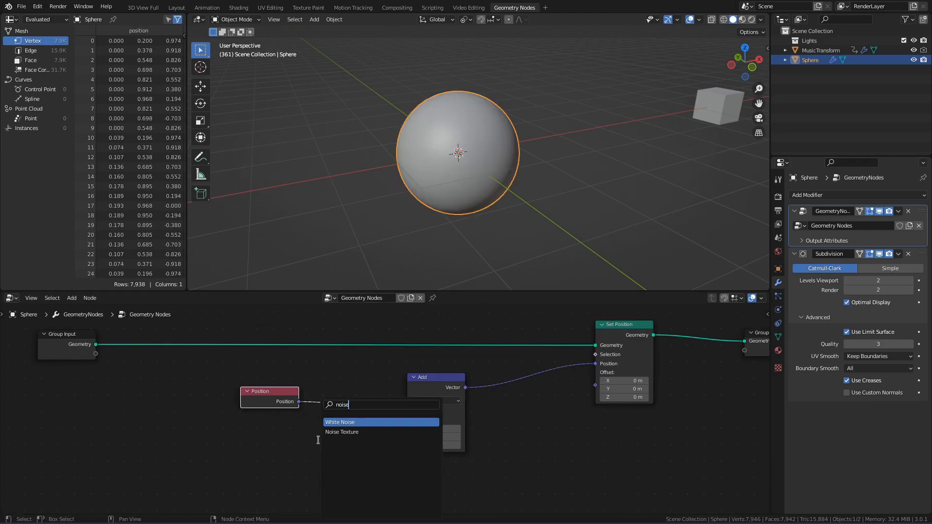
{"action": "key", "text": "Down"}
{"action": "key", "text": "Return"}
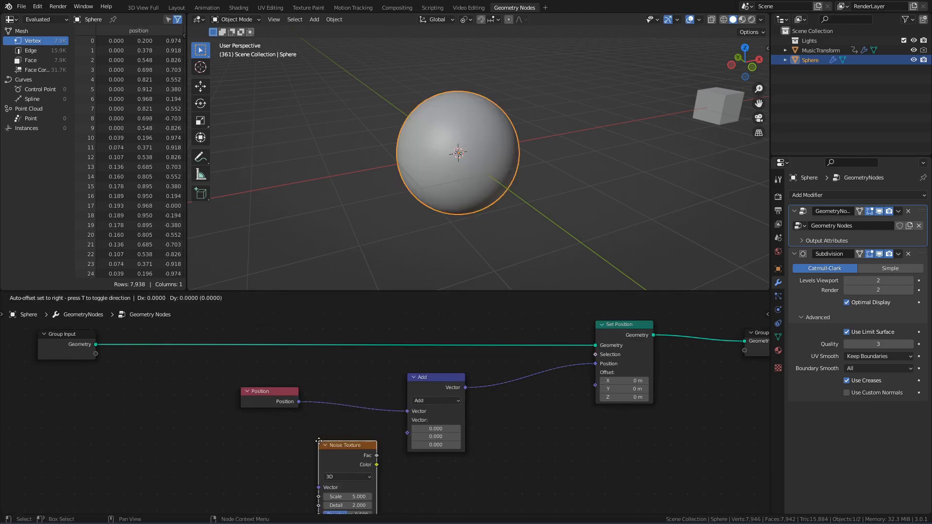
{"action": "left_click", "coordinate": [243, 421]}
{"action": "middle_click_drag", "start_coordinate": [299, 425], "coordinate": [306, 399], "text": "shift"}
{"action": "left_click_drag", "start_coordinate": [306, 419], "coordinate": [417, 408]}
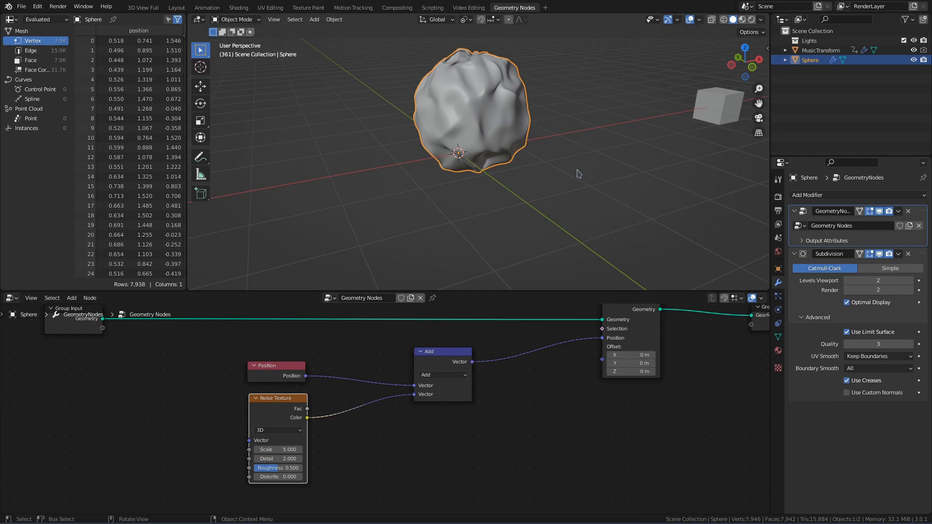
{"action": "left_click_drag", "start_coordinate": [293, 448], "coordinate": [261, 447]}
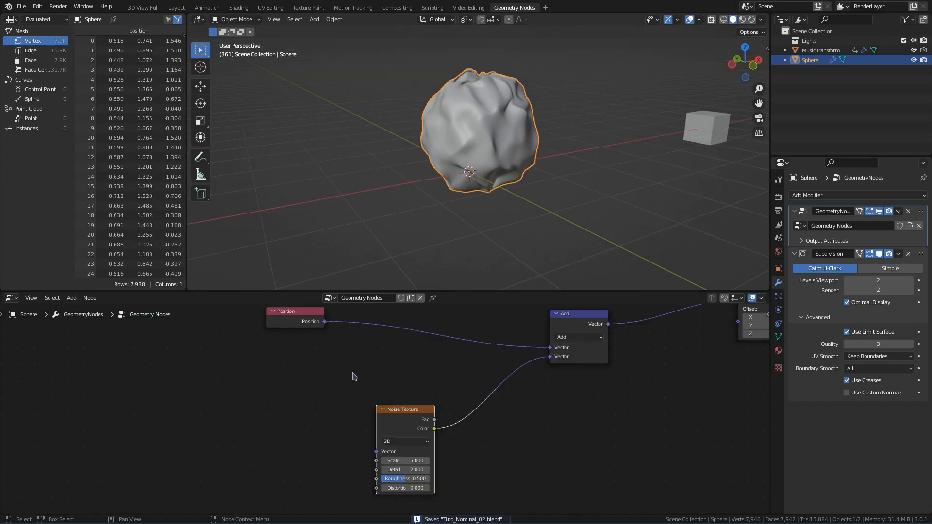
Step: Duplicate the Add node beside the Noise Texture and connect Position to the copy's first vector input
{"action": "left_click", "coordinate": [578, 314]}
{"action": "key", "text": "shift+d"}
{"action": "left_click", "coordinate": [299, 372]}
{"action": "left_click_drag", "start_coordinate": [288, 318], "coordinate": [197, 318]}
{"action": "left_click_drag", "start_coordinate": [306, 360], "coordinate": [314, 357]}
{"action": "left_click_drag", "start_coordinate": [234, 322], "coordinate": [265, 371]}
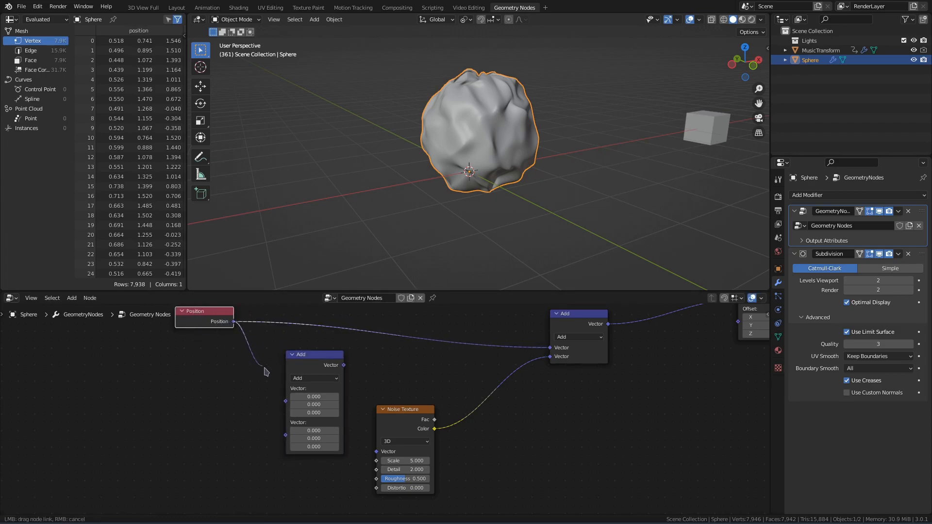
{"action": "left_click_drag", "start_coordinate": [286, 404], "coordinate": [286, 403]}
Step: Add a Value node and place it below and left of the duplicated Add node
{"action": "middle_click_drag", "start_coordinate": [229, 429], "coordinate": [289, 424]}
{"action": "key", "text": "shift+a"}
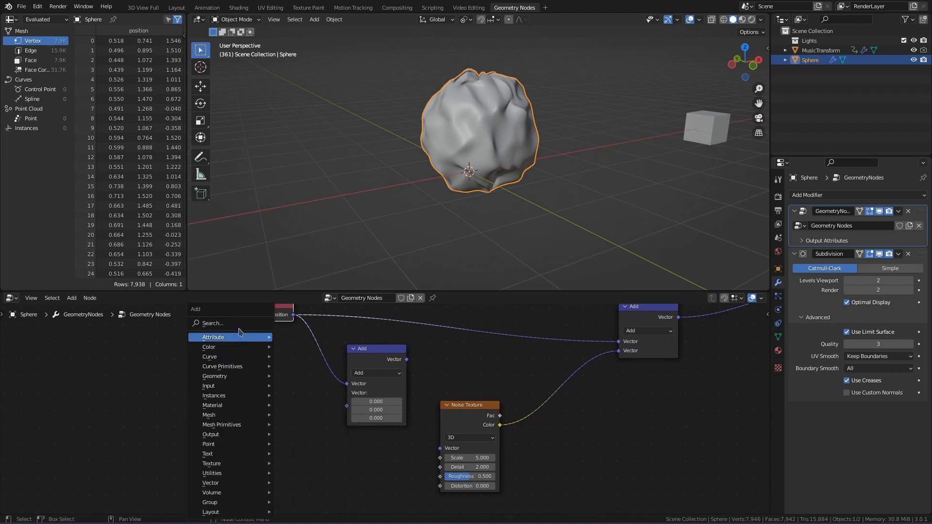
{"action": "type", "text": "va"}
{"action": "left_click", "coordinate": [266, 342]}
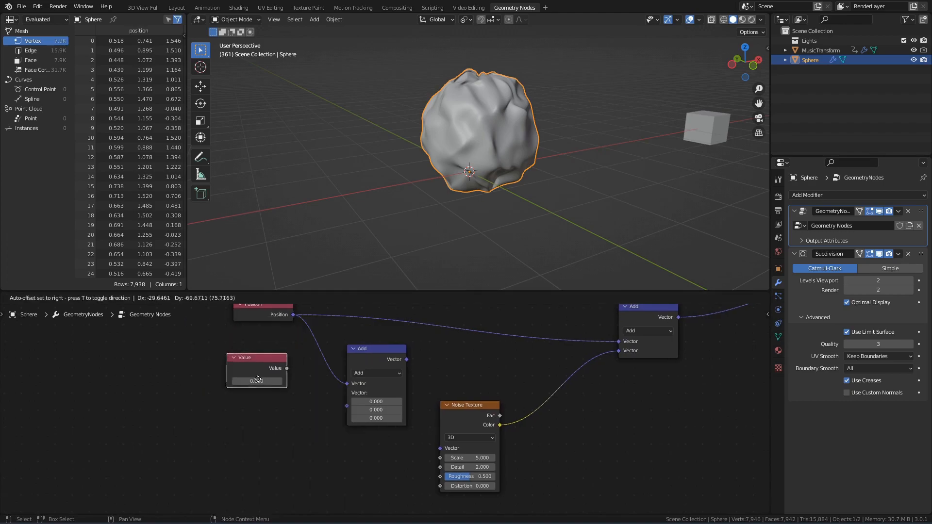
{"action": "left_click", "coordinate": [251, 437]}
Step: Add a Combine XYZ node, connect its Vector to the duplicated Add node's second input, and feed the Value node into Y and Z
{"action": "key", "text": "shift+a"}
{"action": "type", "text": "s"}
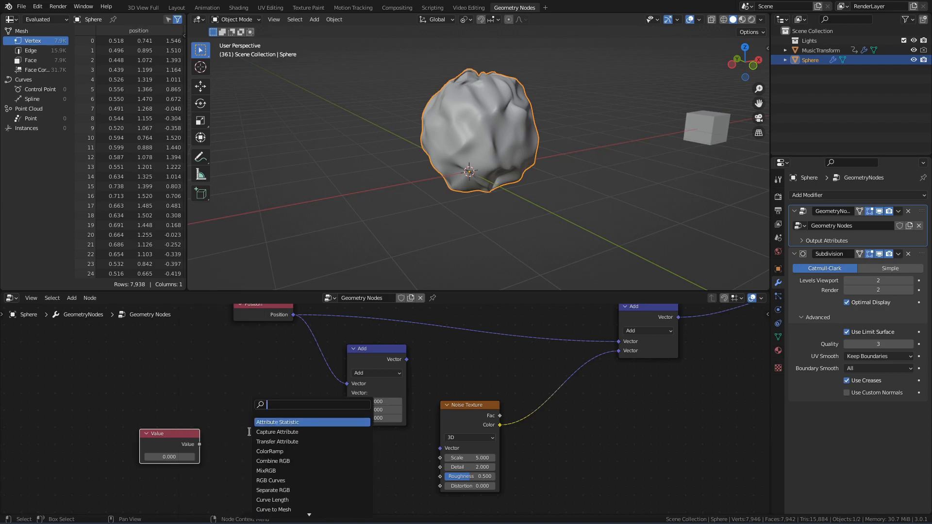
{"action": "type", "text": "combine"}
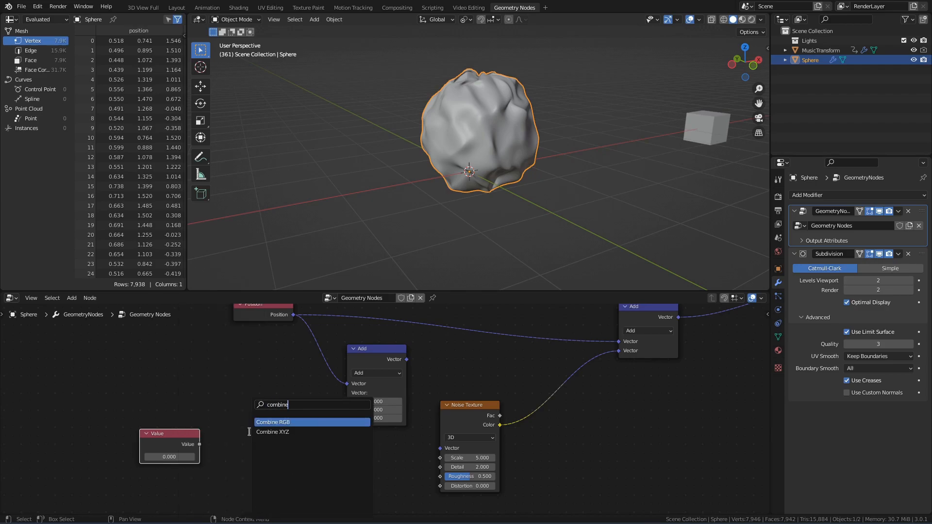
{"action": "left_click", "coordinate": [277, 433]}
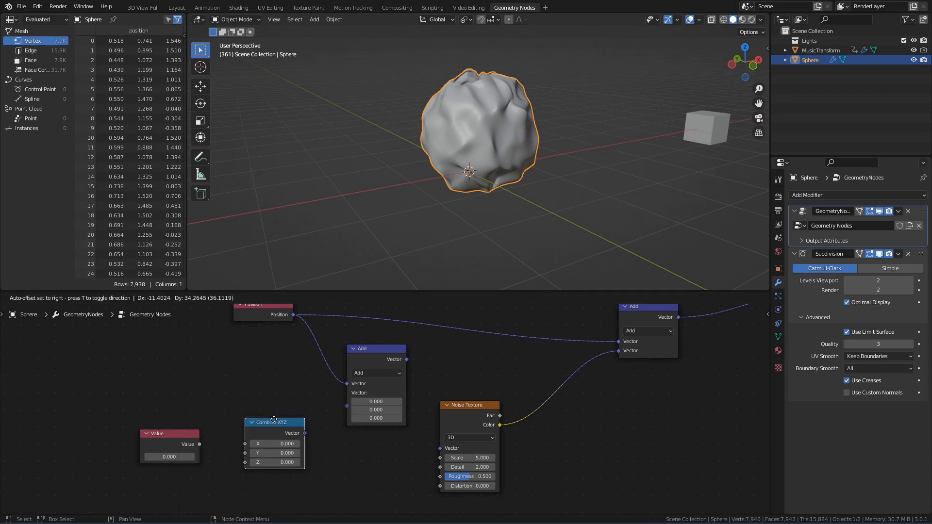
{"action": "left_click", "coordinate": [274, 418]}
{"action": "left_click_drag", "start_coordinate": [305, 432], "coordinate": [347, 406]}
{"action": "mouse_move", "coordinate": [199, 444]}
{"action": "left_mouse_down"}
{"action": "mouse_move", "coordinate": [245, 451]}
{"action": "mouse_move", "coordinate": [214, 452]}
{"action": "mouse_move", "coordinate": [247, 463]}
{"action": "mouse_move", "coordinate": [185, 452]}
{"action": "left_mouse_up"}
Step: Connect the duplicated Add node's output to the Noise Texture's Vector input
{"action": "middle_click_drag", "start_coordinate": [350, 398], "coordinate": [318, 402]}
{"action": "left_click_drag", "start_coordinate": [375, 364], "coordinate": [386, 381]}
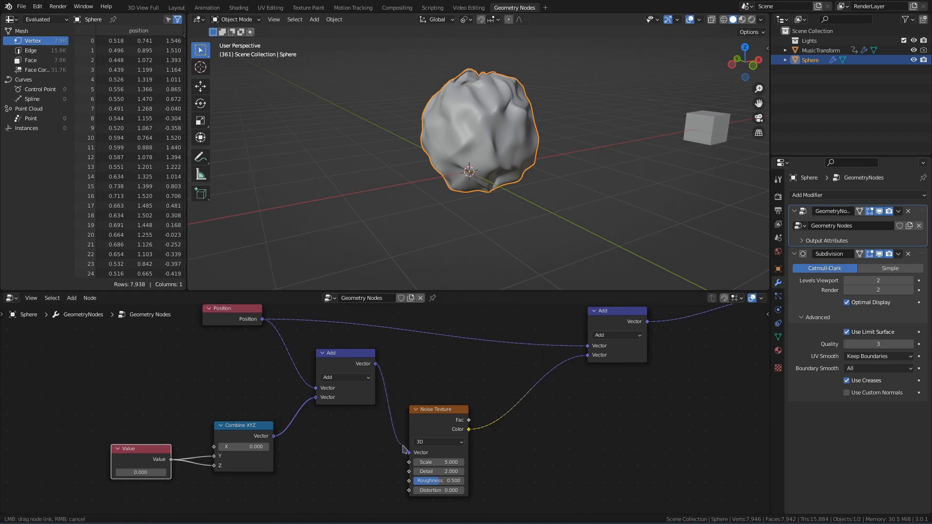
{"action": "left_click_drag", "start_coordinate": [411, 454], "coordinate": [410, 454]}
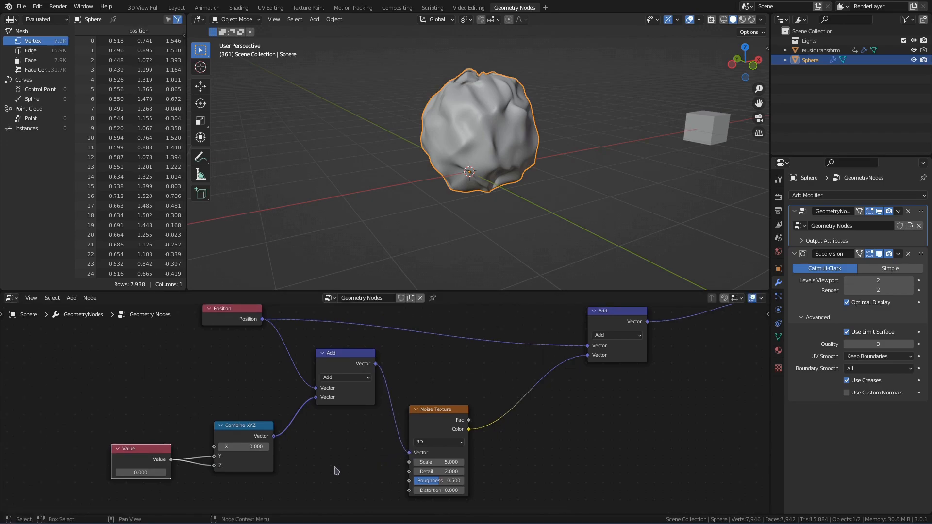
Step: Save the file and drive the Value node with the expression #frame/30
{"action": "left_click_drag", "start_coordinate": [140, 473], "coordinate": [185, 473]}
{"action": "middle_click_drag", "start_coordinate": [354, 425], "coordinate": [322, 433]}
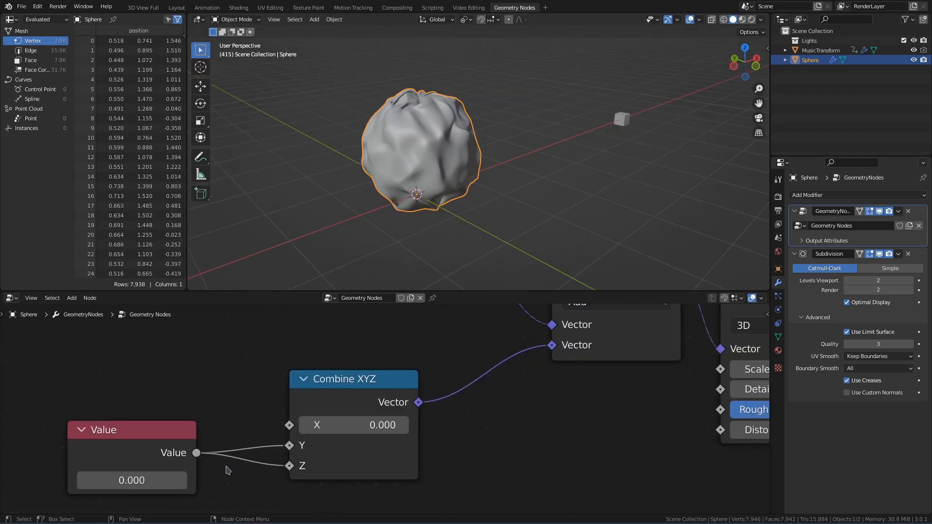
{"action": "middle_click_drag", "start_coordinate": [227, 467], "coordinate": [257, 466]}
{"action": "key", "text": "ctrl+s"}
{"action": "left_click", "coordinate": [194, 441]}
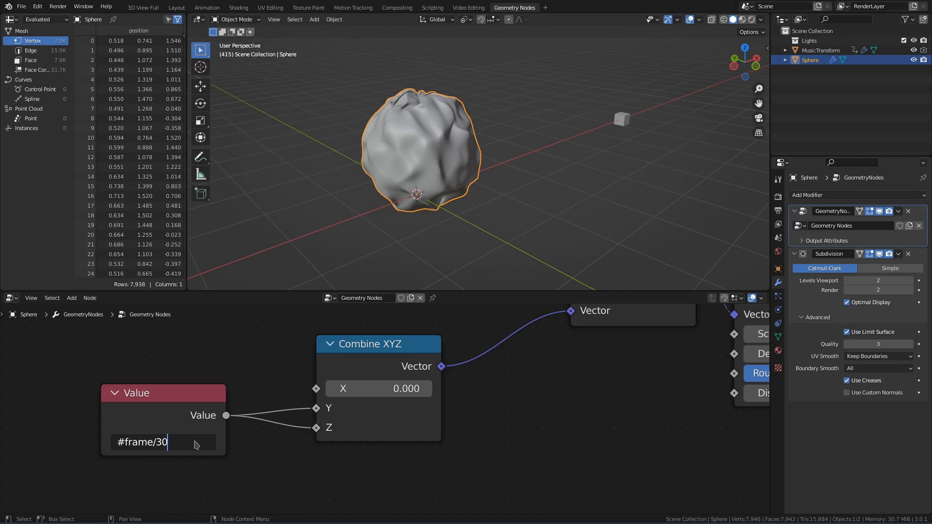
{"action": "key", "text": "Return"}
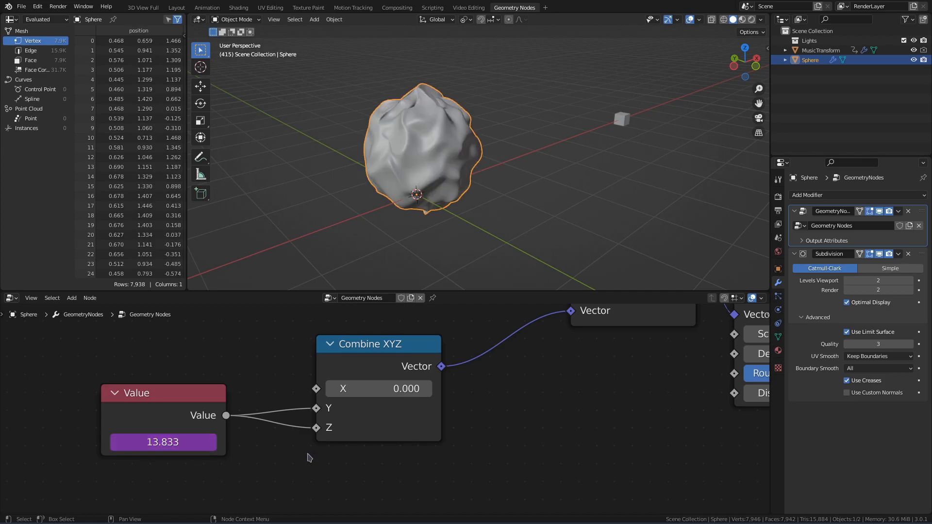
Step: Play the animation, set the Noise Texture's Scale to 0.890 and Roughness to 0.692, and save the file
{"action": "key", "text": "space"}
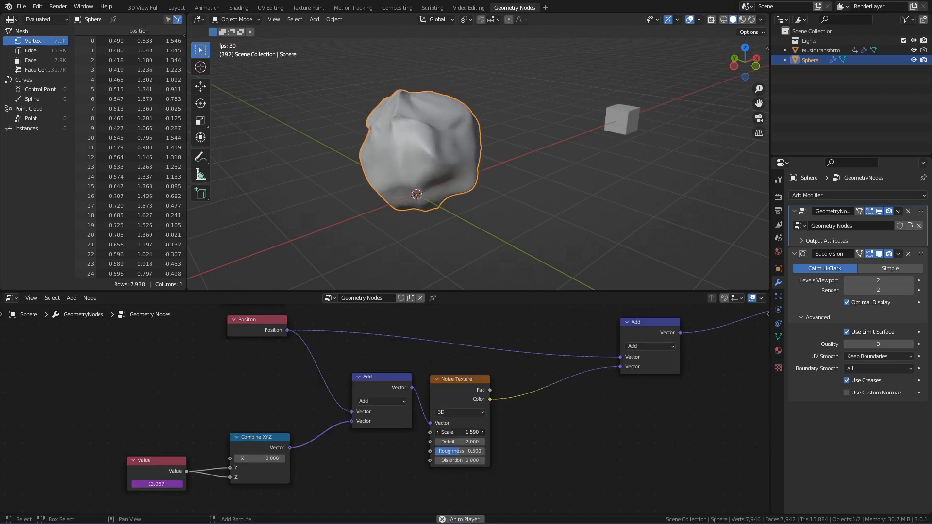
{"action": "left_click_drag", "start_coordinate": [464, 454], "coordinate": [475, 453]}
{"action": "middle_click_drag", "start_coordinate": [524, 267], "coordinate": [583, 215]}
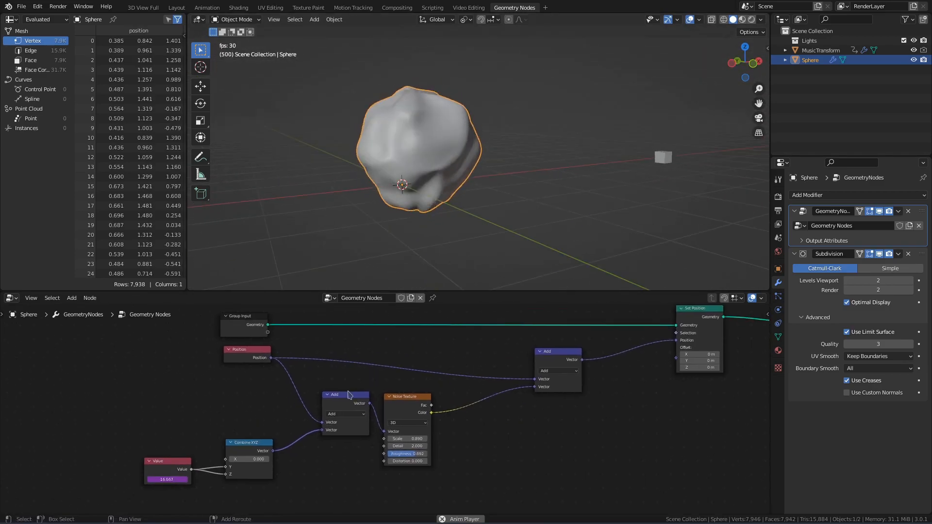
{"action": "key", "text": "ctrl+s"}
Step: Tidy the noise nodes and enclose them in a frame labelled "Panning Displacement Noise"
{"action": "key", "text": "g"}
{"action": "left_click", "coordinate": [342, 472]}
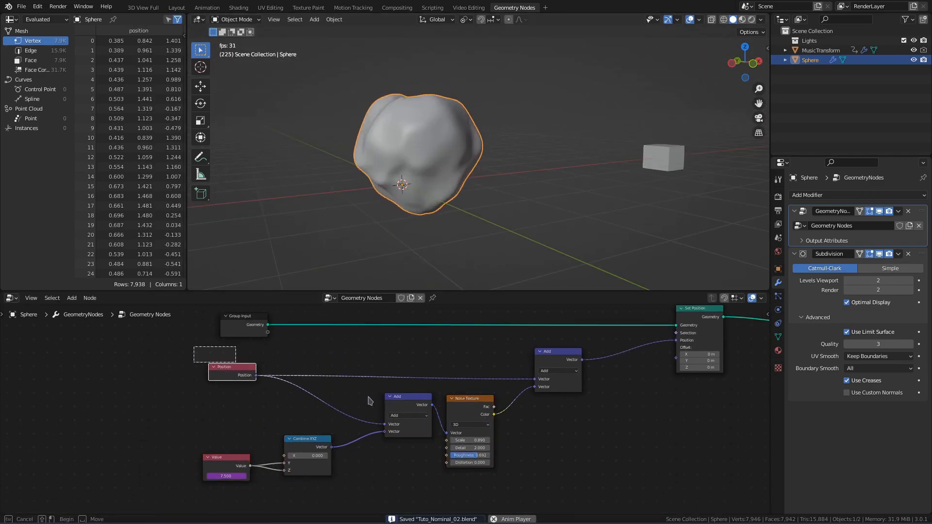
{"action": "key", "text": "ctrl+j"}
{"action": "key", "text": "F2"}
{"action": "type", "text": "Panning Displacement Noise"}
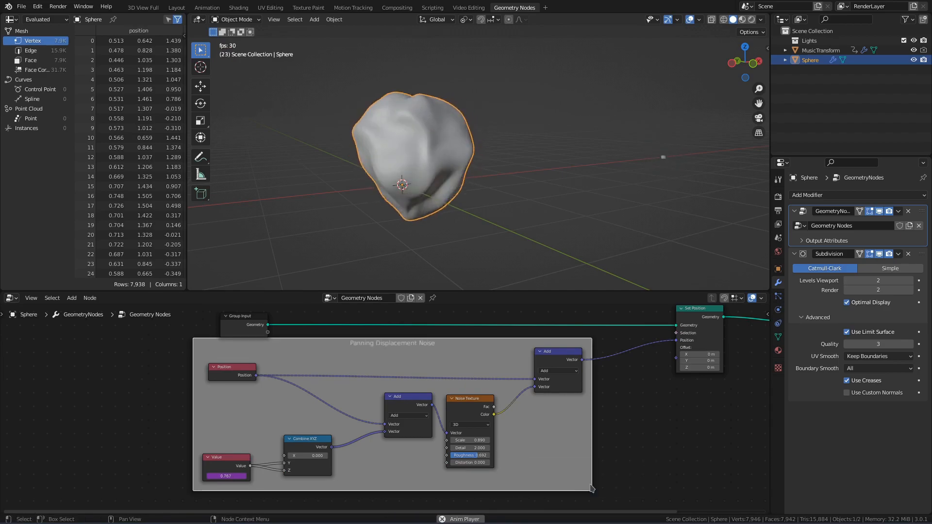
{"action": "key", "text": "Return"}
Step: Change the Panning Displacement Noise frame to a dark color and reposition the frame and the Group Input node
{"action": "key", "text": "n"}
{"action": "left_click", "coordinate": [687, 371]}
{"action": "key", "text": "n"}
{"action": "middle_click_drag", "start_coordinate": [262, 370], "coordinate": [183, 383]}
{"action": "left_click_drag", "start_coordinate": [268, 365], "coordinate": [207, 410]}
{"action": "scroll", "coordinate": [207, 410], "scroll_direction": "down", "scroll_amount": 3}
{"action": "middle_click_drag", "start_coordinate": [206, 411], "coordinate": [265, 384]}
{"action": "left_click_drag", "start_coordinate": [244, 334], "coordinate": [130, 334]}
{"action": "middle_click_drag", "start_coordinate": [340, 359], "coordinate": [378, 356]}
{"action": "middle_click_drag", "start_coordinate": [624, 206], "coordinate": [641, 216]}
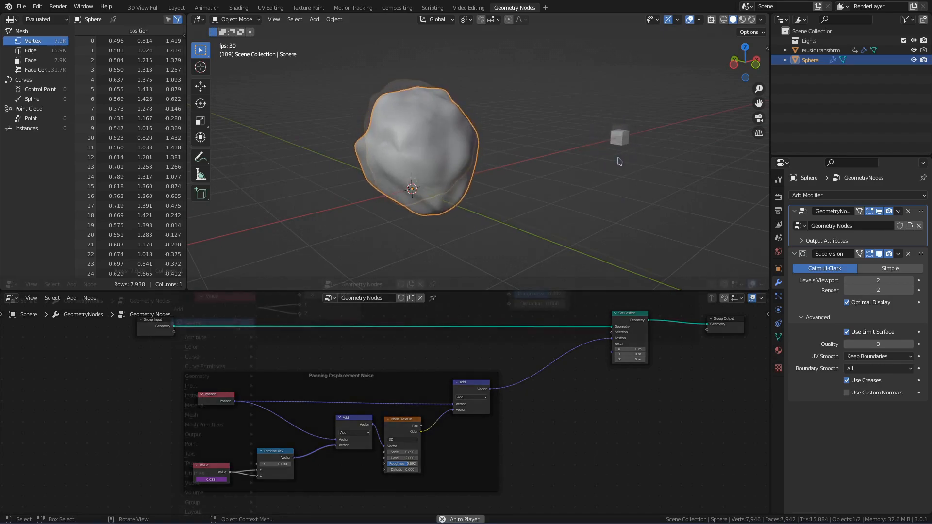
Step: Add an Object Info node below the noise frame and set its object to MusicTransform
{"action": "key", "text": "shift+a"}
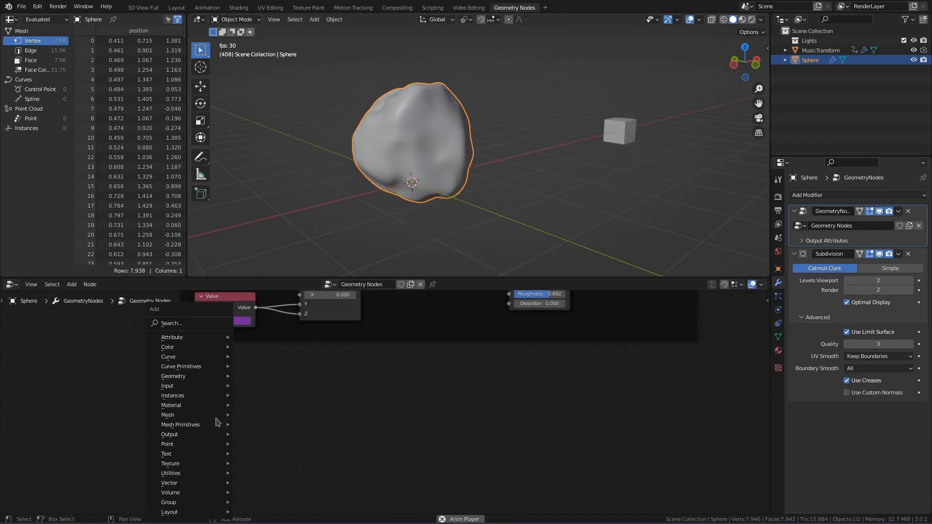
{"action": "mouse_move", "coordinate": [218, 421]}
{"action": "type", "text": "s"}
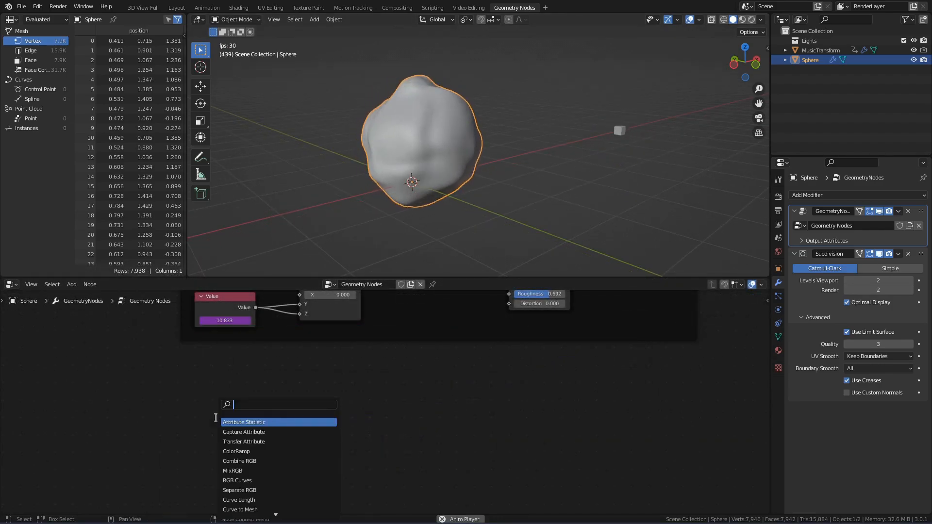
{"action": "type", "text": "obj"}
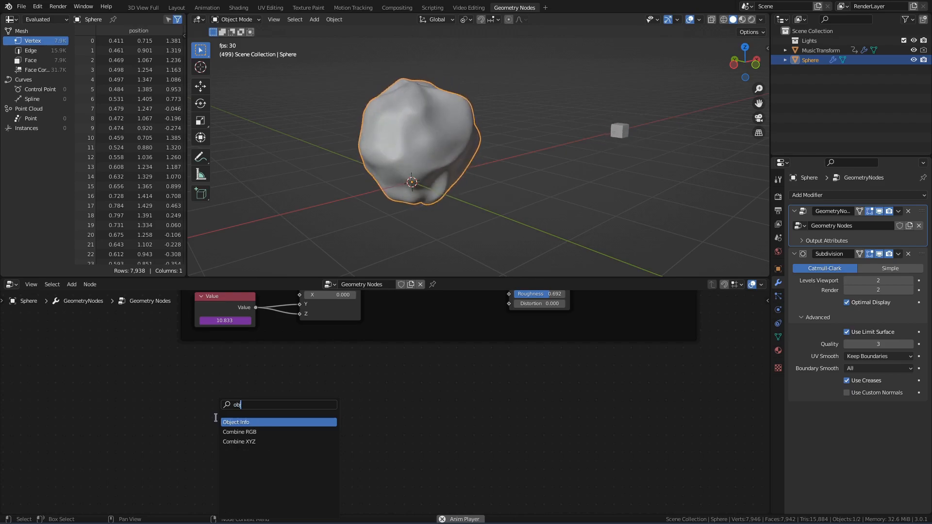
{"action": "key", "text": "Return"}
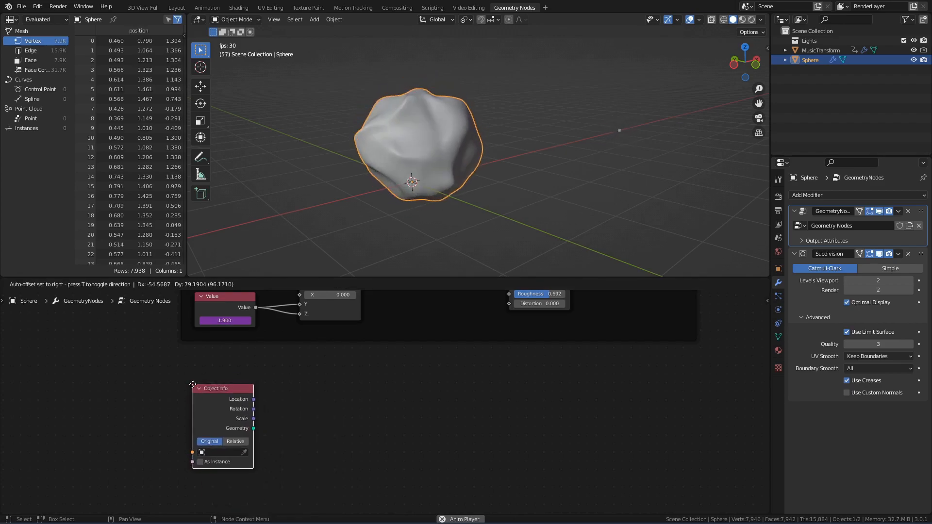
{"action": "left_click", "coordinate": [193, 385]}
{"action": "left_click", "coordinate": [221, 452]}
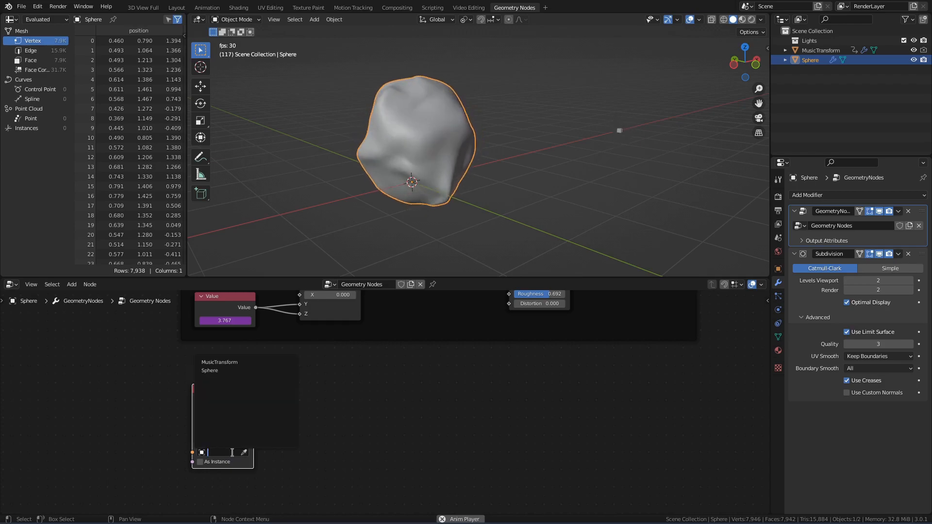
{"action": "left_click", "coordinate": [241, 364]}
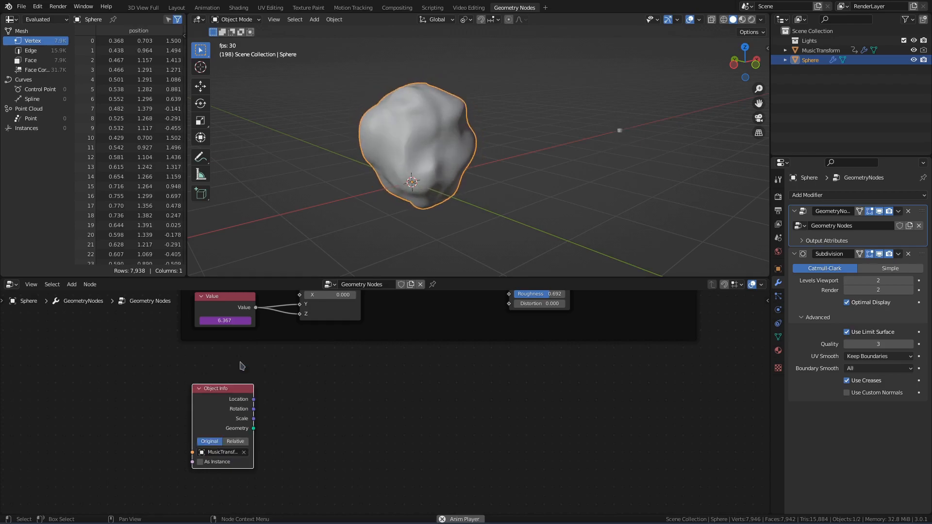
{"action": "scroll", "coordinate": [257, 372], "scroll_direction": "up", "scroll_amount": 2}
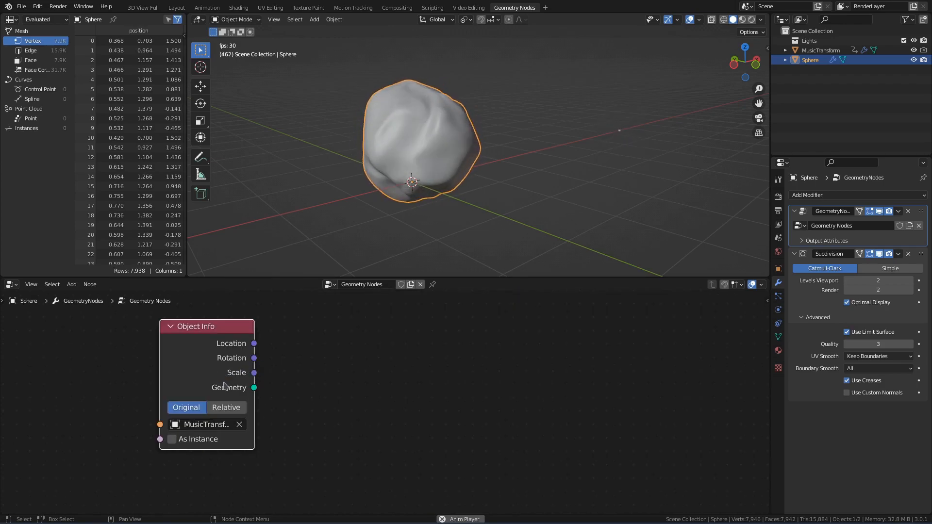
{"action": "scroll", "coordinate": [391, 429], "scroll_direction": "down", "scroll_amount": 5}
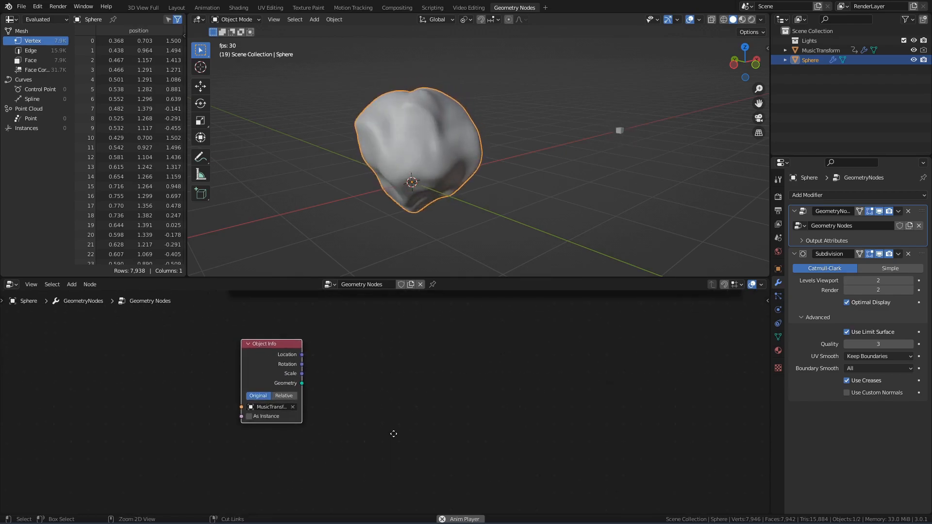
{"action": "mouse_move", "coordinate": [398, 367]}
{"action": "middle_mouse_down", "text": "shift"}
{"action": "mouse_move", "coordinate": [398, 316]}
{"action": "mouse_move", "coordinate": [397, 351]}
{"action": "middle_mouse_up", "text": "shift"}
{"action": "middle_click_drag", "start_coordinate": [348, 410], "coordinate": [335, 387], "text": "ctrl"}
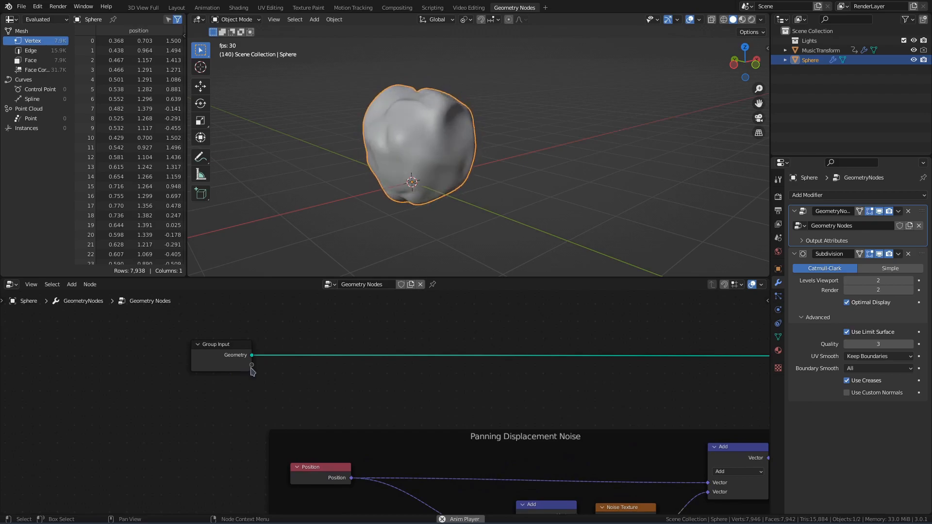
{"action": "scroll", "coordinate": [287, 381], "scroll_direction": "down", "scroll_amount": 3}
{"action": "middle_click_drag", "start_coordinate": [331, 444], "coordinate": [304, 427]}
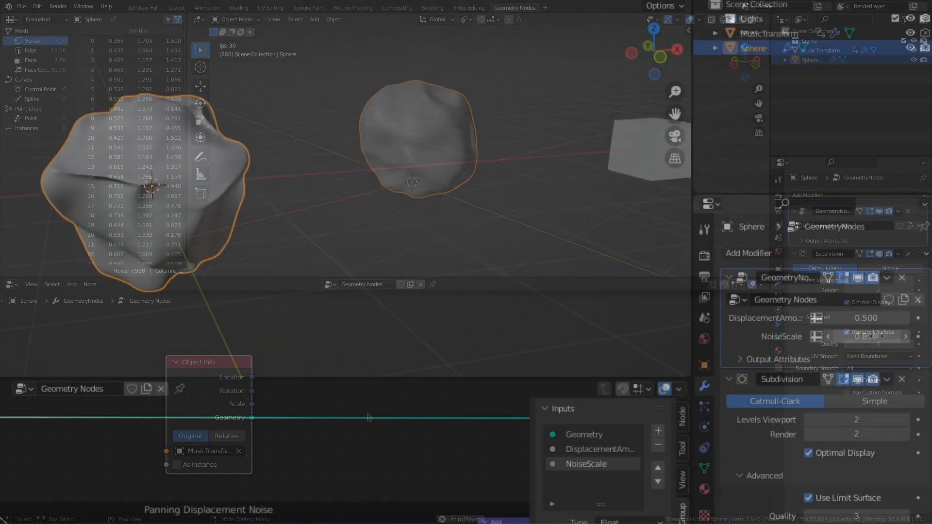
{"action": "mouse_move", "coordinate": [866, 337]}
{"action": "left_mouse_down"}
{"action": "mouse_move", "coordinate": [887, 336]}
{"action": "mouse_move", "coordinate": [855, 336]}
{"action": "left_mouse_up"}
{"action": "left_click_drag", "start_coordinate": [855, 336], "coordinate": [841, 337]}
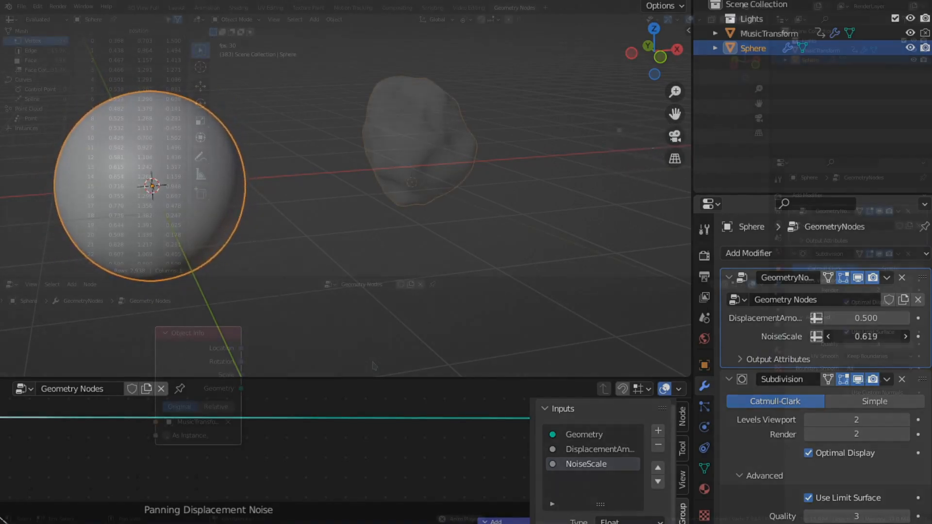
Step: Add a Math node set to Multiply beside Object Info and connect the Scale output to its second value
{"action": "type", "text": "s"}
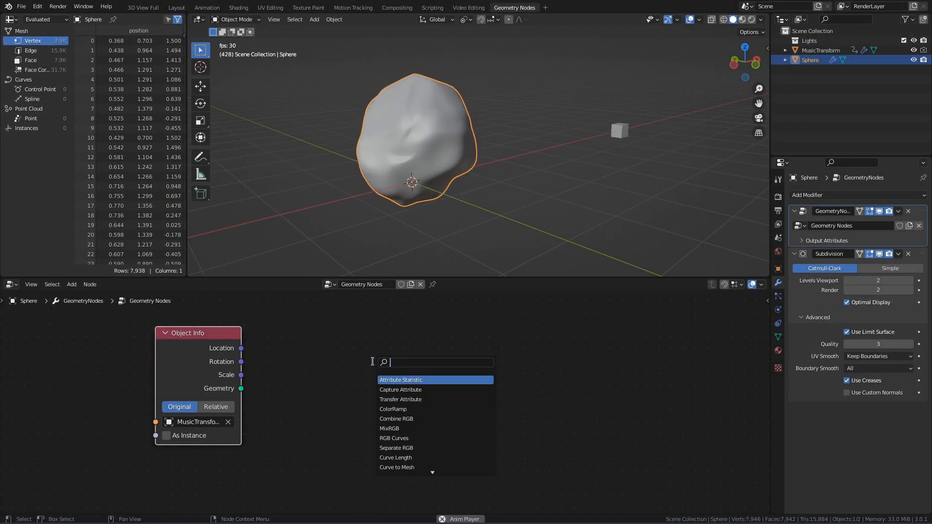
{"action": "type", "text": "add"}
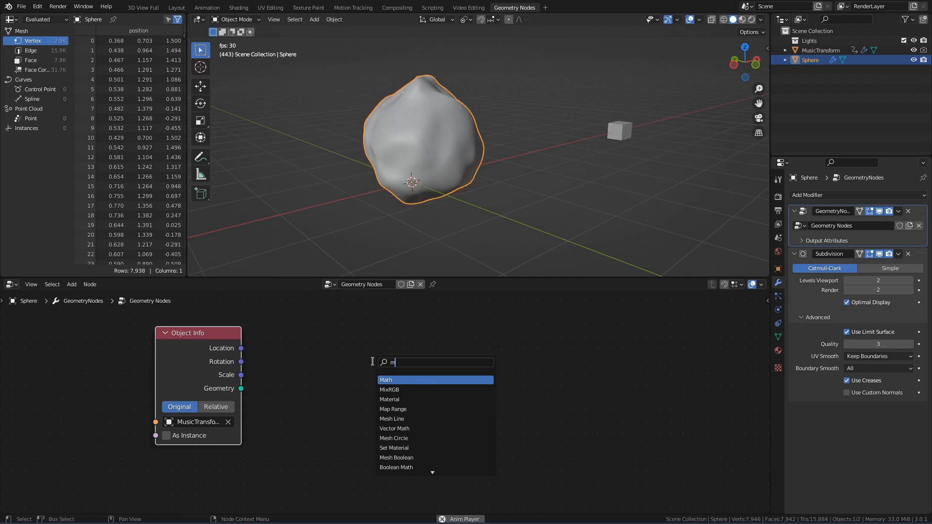
{"action": "key", "text": "Return"}
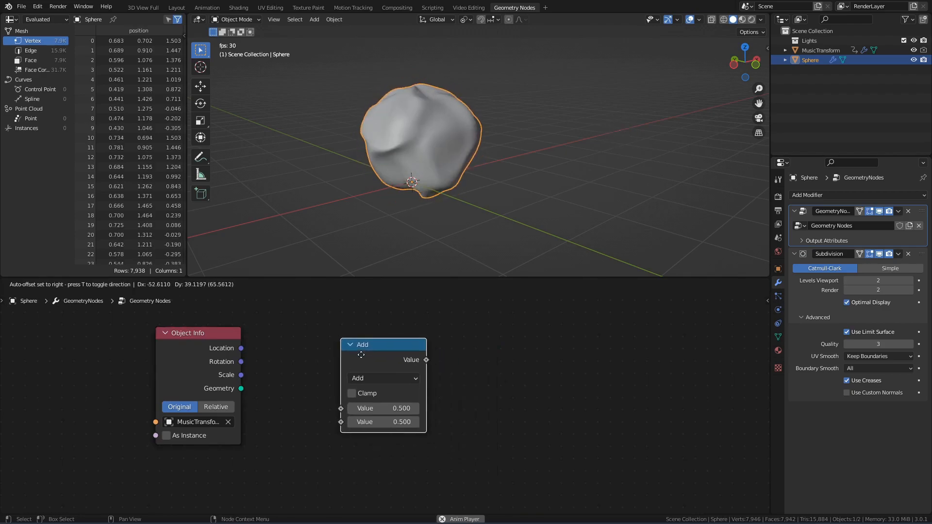
{"action": "left_click", "coordinate": [354, 347]}
{"action": "left_click", "coordinate": [374, 368]}
{"action": "left_click", "coordinate": [353, 236]}
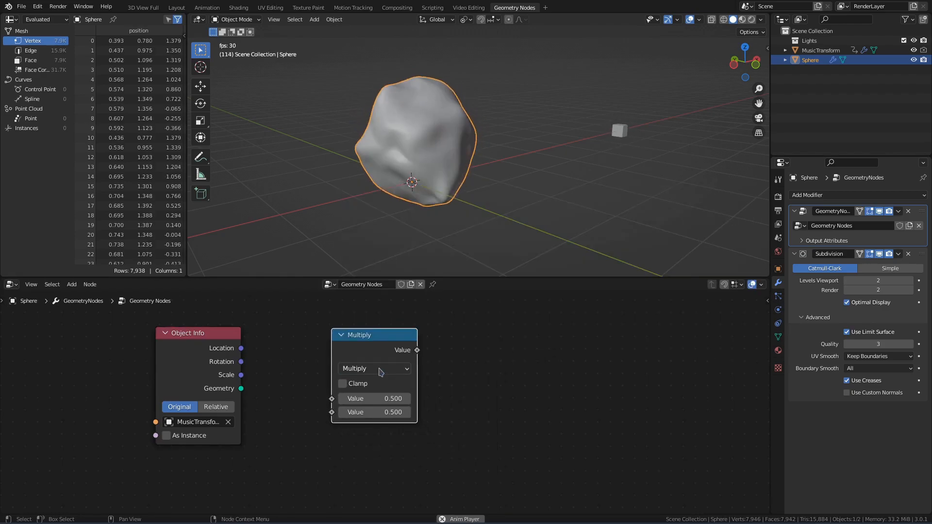
{"action": "left_click_drag", "start_coordinate": [241, 376], "coordinate": [343, 414]}
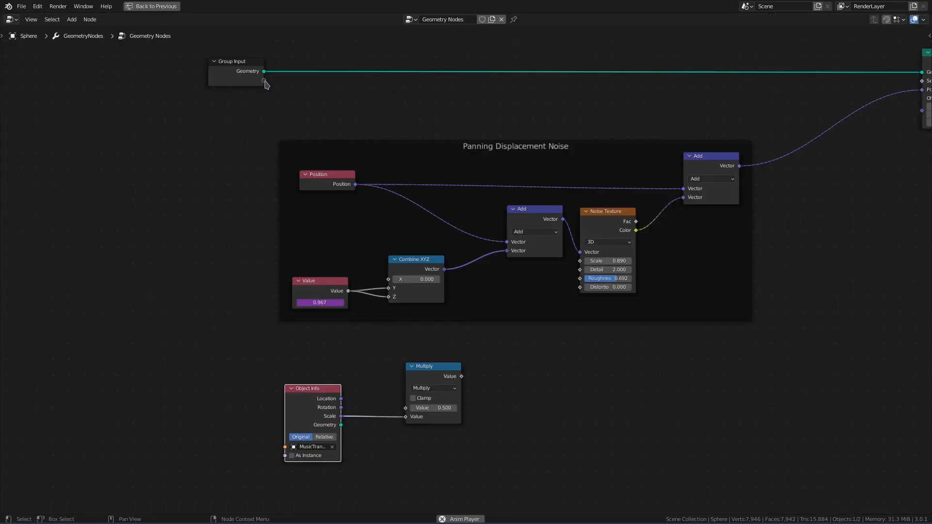
Step: Expose the Multiply node's first value as a Group Input and rename that input DisplacementAmount
{"action": "left_click_drag", "start_coordinate": [264, 82], "coordinate": [407, 411]}
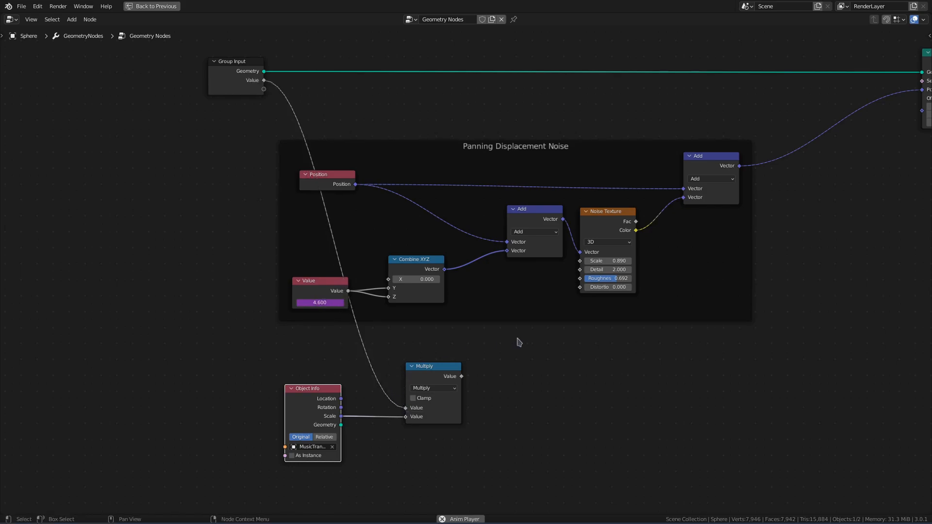
{"action": "key", "text": "n"}
{"action": "left_click", "coordinate": [926, 102]}
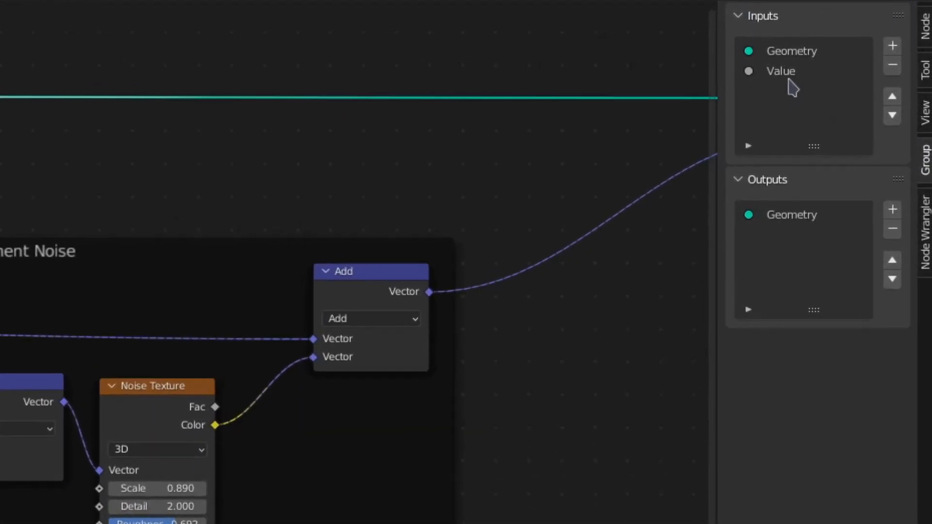
{"action": "left_click", "coordinate": [862, 60]}
{"action": "left_click", "coordinate": [847, 205]}
{"action": "type", "text": "DisplacementAmount"}
{"action": "key", "text": "Return"}
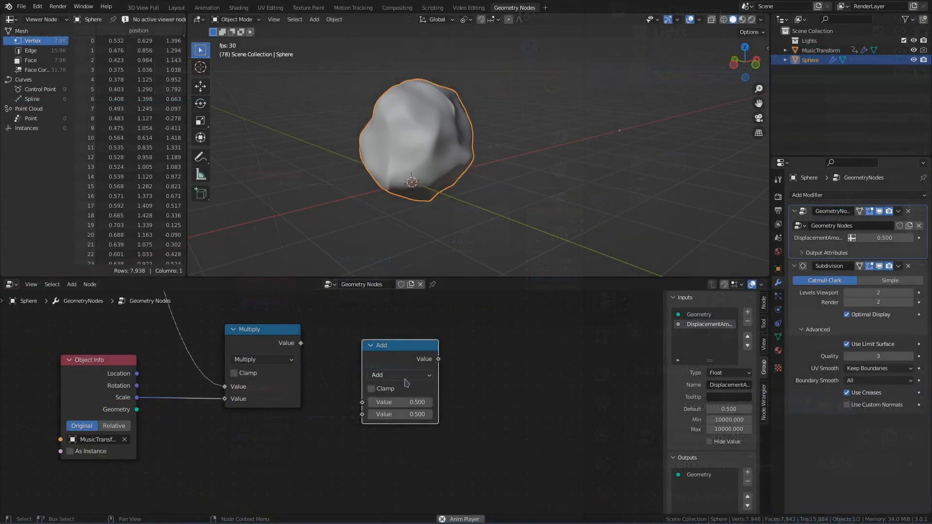
Step: Connect the Multiply node's output to the first value of the Add node
{"action": "left_click", "coordinate": [300, 345]}
{"action": "left_click_drag", "start_coordinate": [300, 346], "coordinate": [361, 404]}
{"action": "middle_click_drag", "start_coordinate": [345, 430], "coordinate": [396, 409]}
Step: Duplicate the Multiply node below, feed it Object Info's Scale with a second value of 3, and connect it to Add's second value
{"action": "key", "text": "shift+d"}
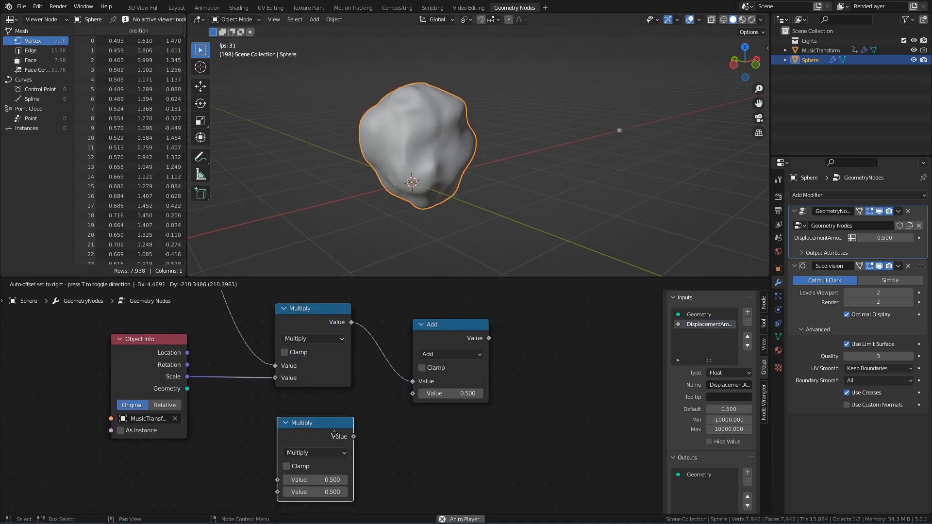
{"action": "left_click", "coordinate": [333, 427]}
{"action": "left_click_drag", "start_coordinate": [187, 377], "coordinate": [276, 472]}
{"action": "left_click_drag", "start_coordinate": [351, 429], "coordinate": [421, 397]}
{"action": "double_click", "coordinate": [327, 482]}
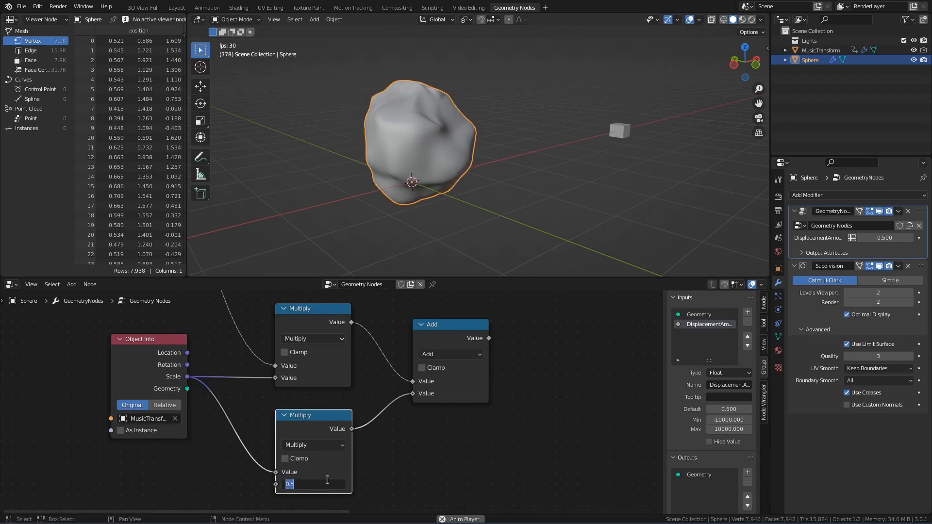
{"action": "type", "text": "3"}
{"action": "key", "text": "Return"}
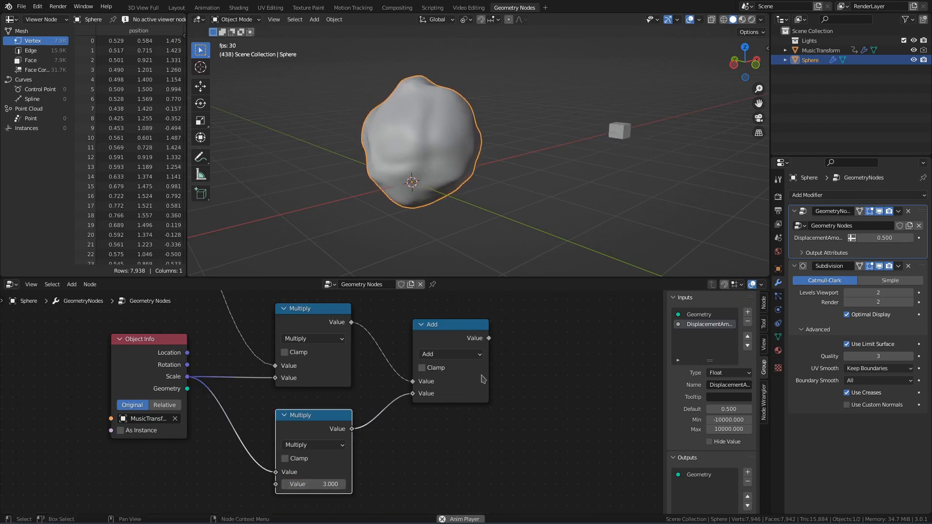
Step: Add a Vector Math node and insert it between the Noise Texture's Color output and the frame's final Add node
{"action": "scroll", "coordinate": [498, 375], "scroll_direction": "down", "scroll_amount": 2}
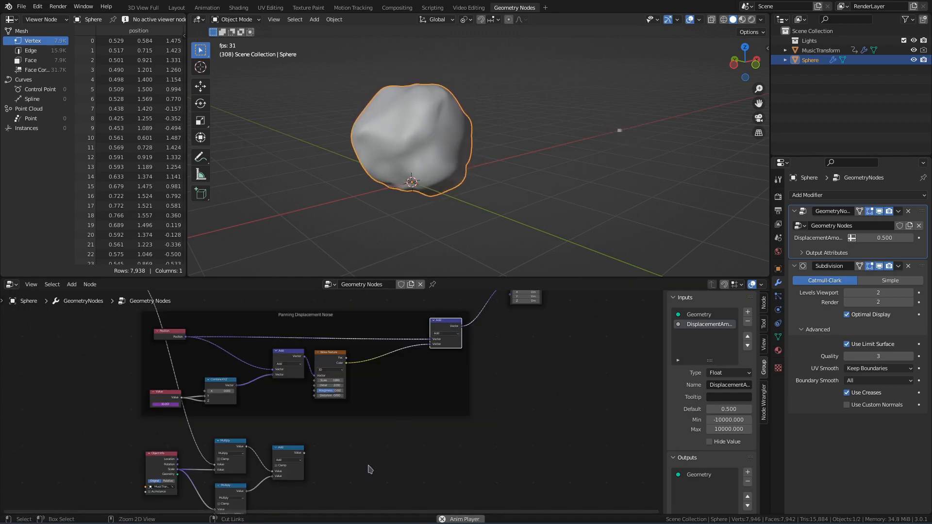
{"action": "scroll", "coordinate": [376, 447], "scroll_direction": "up", "scroll_amount": 4}
{"action": "middle_click_drag", "start_coordinate": [405, 428], "coordinate": [420, 421]}
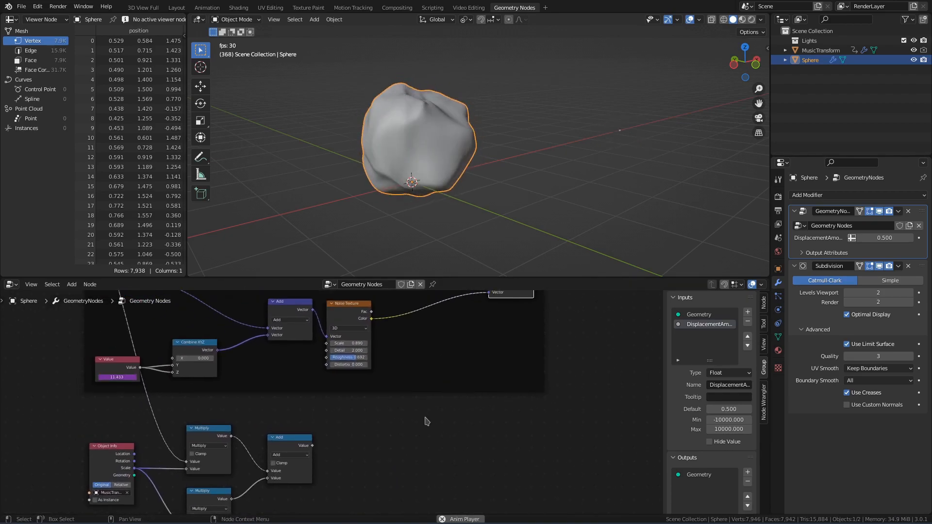
{"action": "key", "text": "shift+a"}
{"action": "mouse_move", "coordinate": [426, 421]}
{"action": "type", "text": "s"}
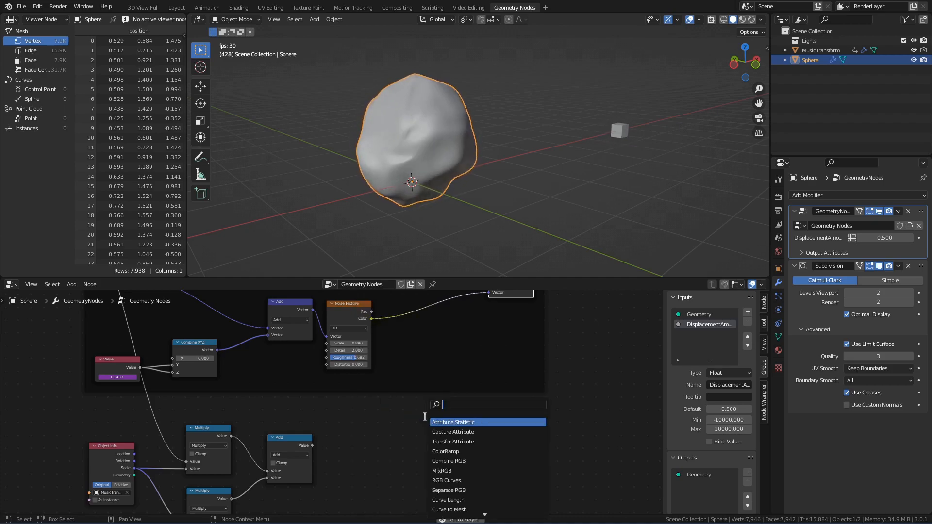
{"action": "type", "text": "vec"}
{"action": "left_click", "coordinate": [447, 435]}
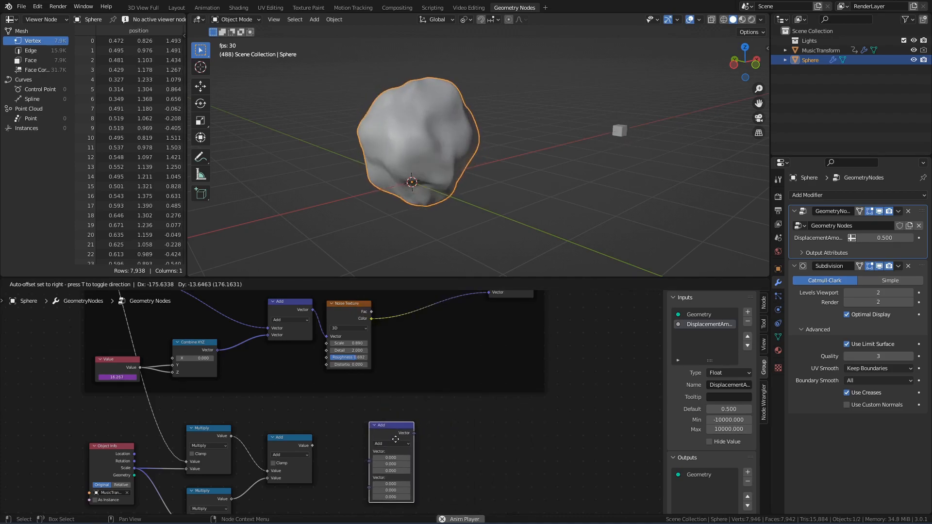
{"action": "left_click", "coordinate": [396, 439]}
{"action": "left_click_drag", "start_coordinate": [391, 431], "coordinate": [438, 320]}
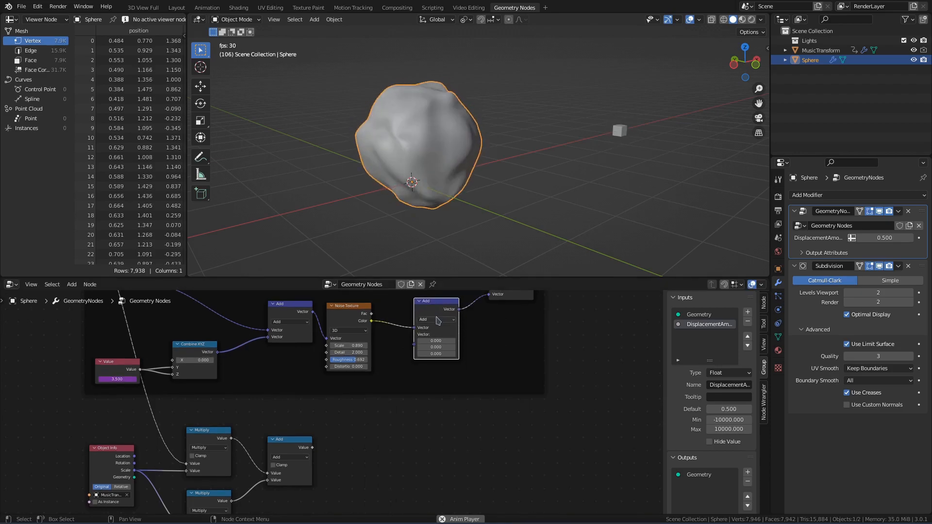
Step: Set the inserted Vector Math node to Multiply and connect the audio scale Add output to its second vector
{"action": "left_click", "coordinate": [436, 319]}
{"action": "key", "text": "m"}
{"action": "middle_click_drag", "start_coordinate": [468, 330], "coordinate": [492, 370]}
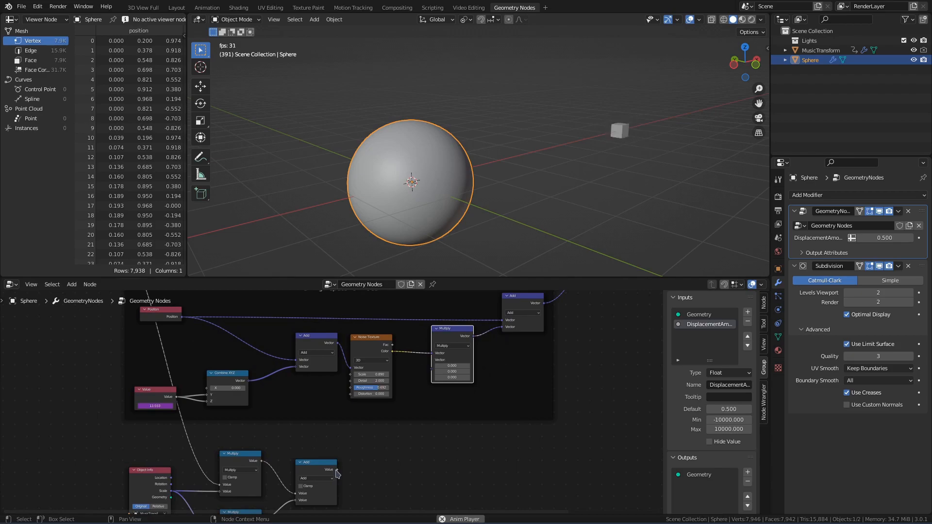
{"action": "left_click_drag", "start_coordinate": [336, 470], "coordinate": [432, 374]}
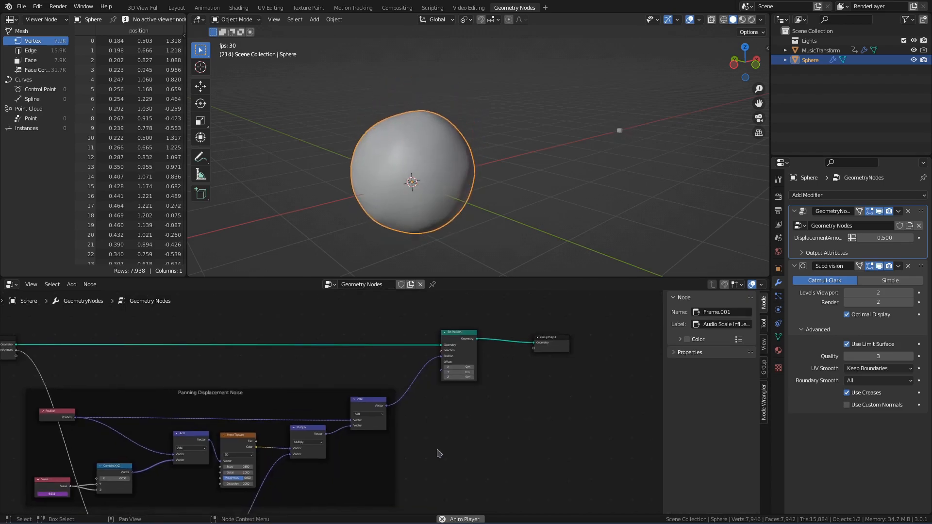
Step: Insert a Vector Math node set to Subtract between the noise frame's final Add node and Set Position
{"action": "scroll", "coordinate": [441, 381], "scroll_direction": "up", "scroll_amount": 3}
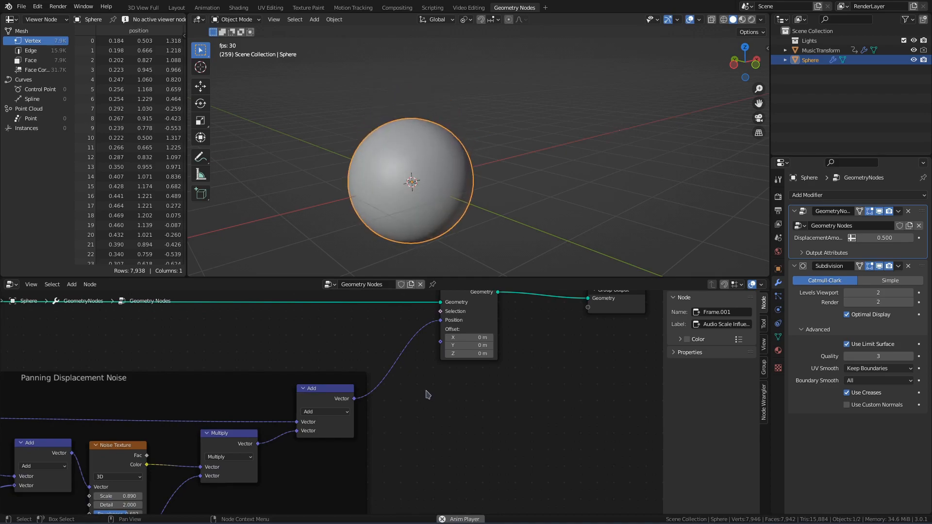
{"action": "key", "text": "shift+a"}
{"action": "type", "text": "svec"}
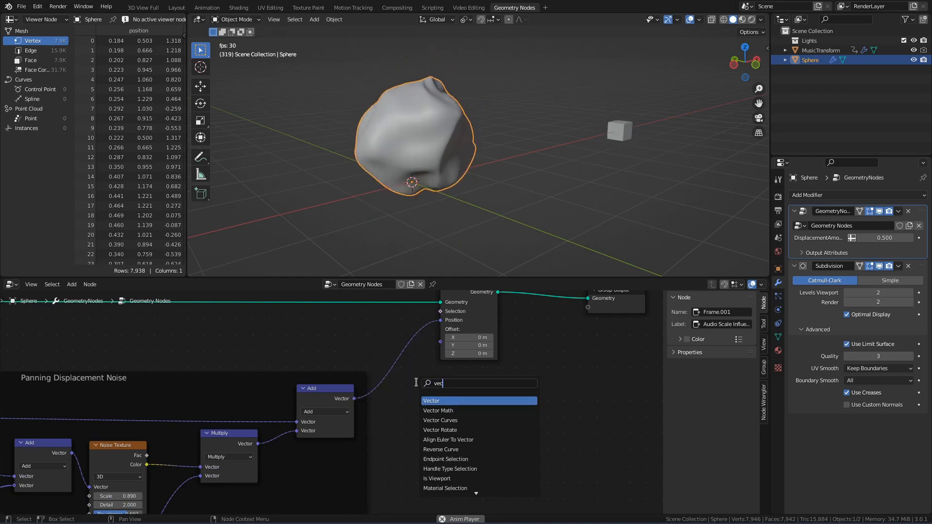
{"action": "left_click", "coordinate": [456, 412]}
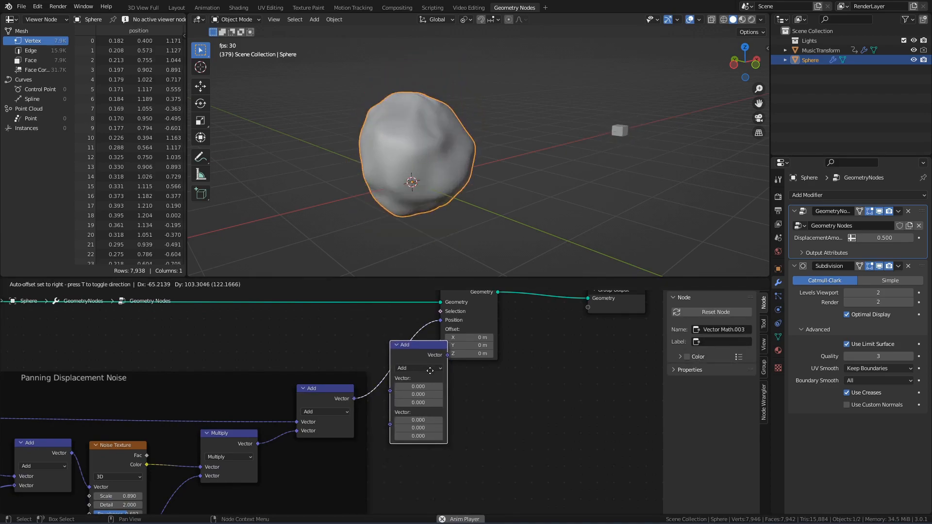
{"action": "left_click", "coordinate": [441, 374]}
{"action": "left_click", "coordinate": [430, 368]}
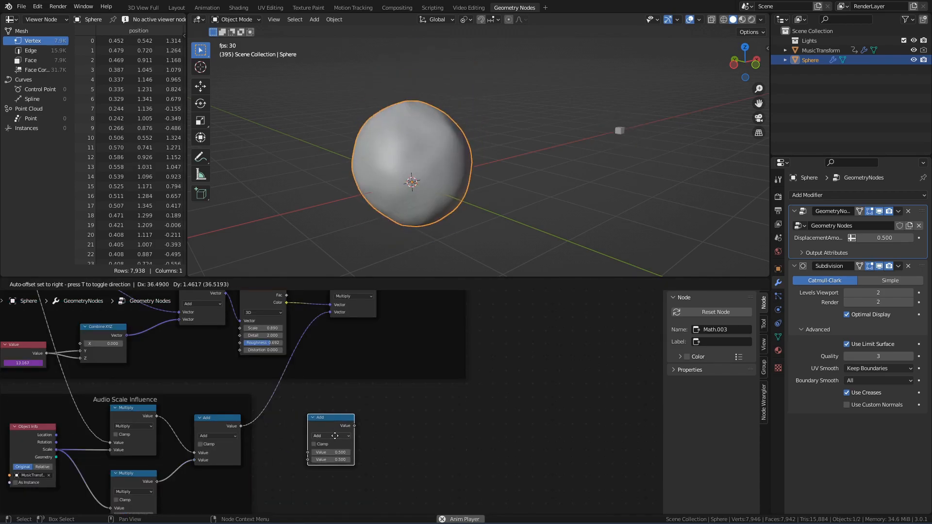
Step: Place a Math node set to Divide, feed it the audio scale Add output, and connect its result to Subtract's second vector
{"action": "left_click", "coordinate": [335, 437]}
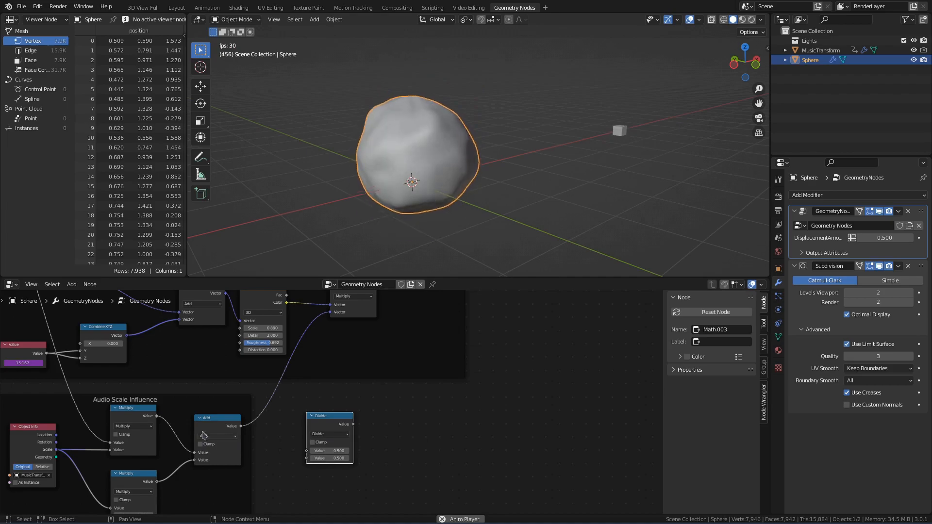
{"action": "left_click_drag", "start_coordinate": [242, 427], "coordinate": [310, 450]}
{"action": "scroll", "coordinate": [353, 425], "scroll_direction": "down", "scroll_amount": 1}
{"action": "middle_click_drag", "start_coordinate": [353, 424], "coordinate": [314, 471]}
{"action": "left_click_drag", "start_coordinate": [314, 472], "coordinate": [453, 324]}
{"action": "scroll", "coordinate": [335, 451], "scroll_direction": "up", "scroll_amount": 2}
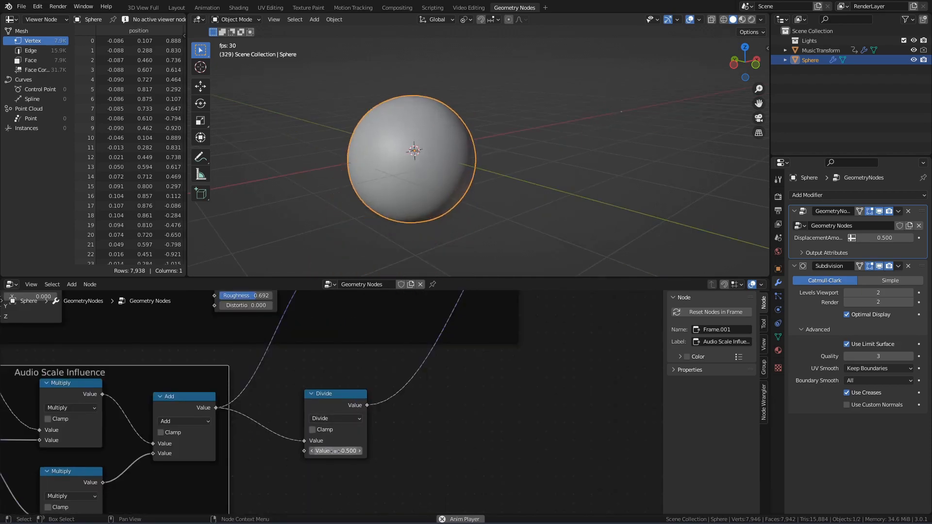
Step: Set the Divide node's second value to 2
{"action": "left_click_drag", "start_coordinate": [336, 452], "coordinate": [393, 452], "text": "shift"}
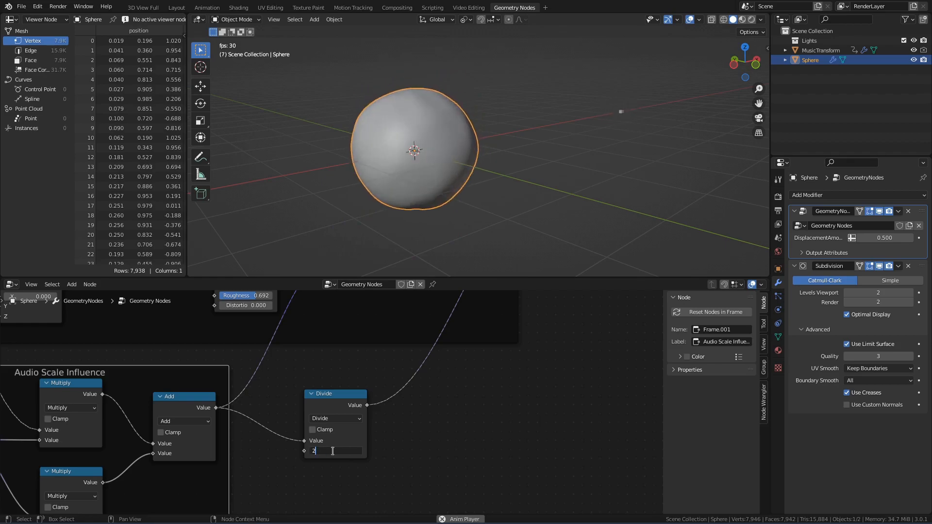
{"action": "key", "text": "Return"}
{"action": "middle_click_drag", "start_coordinate": [603, 164], "coordinate": [579, 169]}
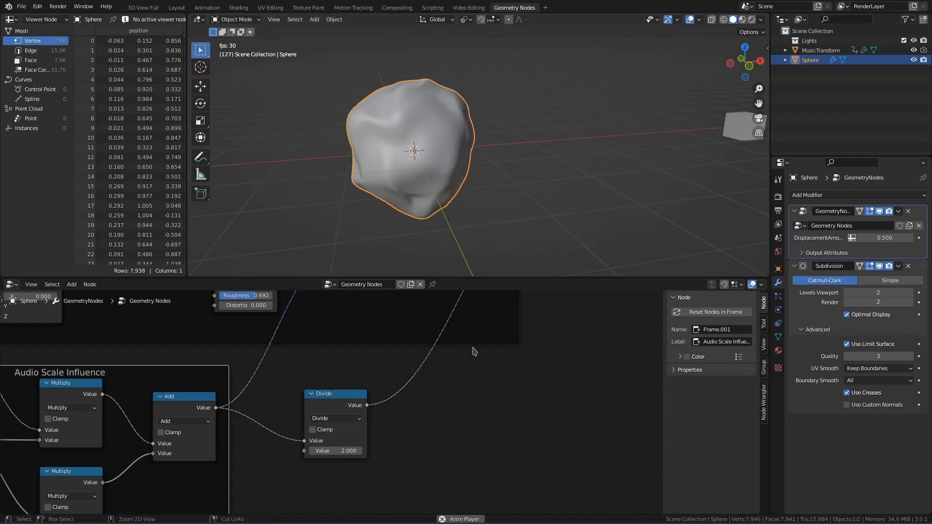
Step: Expose the Noise Texture's Scale as a new Group Input
{"action": "scroll", "coordinate": [472, 349], "scroll_direction": "down", "scroll_amount": 3}
{"action": "middle_click_drag", "start_coordinate": [496, 372], "coordinate": [420, 458]}
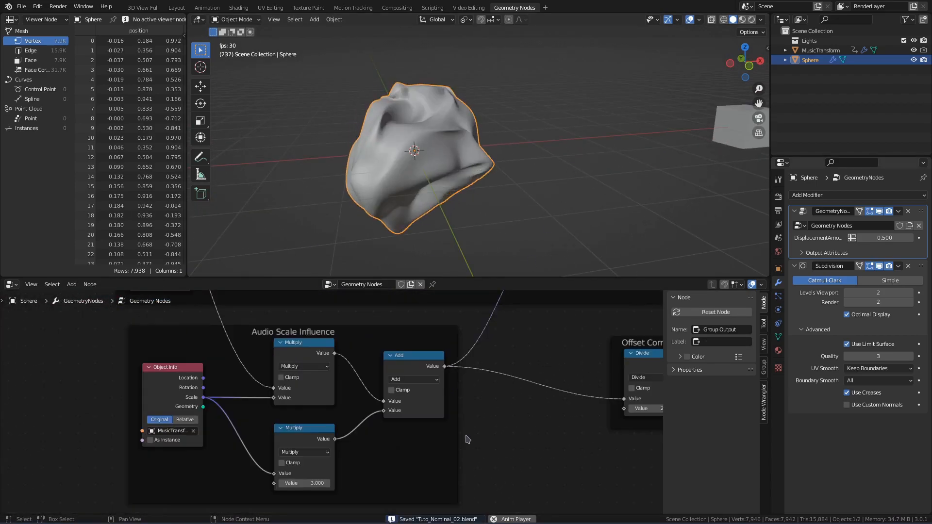
{"action": "scroll", "coordinate": [466, 439], "scroll_direction": "down", "scroll_amount": 4}
{"action": "middle_click_drag", "start_coordinate": [471, 350], "coordinate": [462, 507]}
{"action": "scroll", "coordinate": [398, 429], "scroll_direction": "up", "scroll_amount": 4}
{"action": "scroll", "coordinate": [398, 425], "scroll_direction": "down", "scroll_amount": 2}
{"action": "mouse_move", "coordinate": [399, 408]}
{"action": "middle_mouse_down"}
{"action": "mouse_move", "coordinate": [420, 388]}
{"action": "mouse_move", "coordinate": [421, 416]}
{"action": "mouse_move", "coordinate": [416, 408]}
{"action": "middle_mouse_up"}
{"action": "scroll", "coordinate": [416, 408], "scroll_direction": "down", "scroll_amount": 1}
{"action": "left_click_drag", "start_coordinate": [206, 317], "coordinate": [464, 457]}
Step: Rename the new Scale group input NoiseScale
{"action": "left_click", "coordinate": [764, 367]}
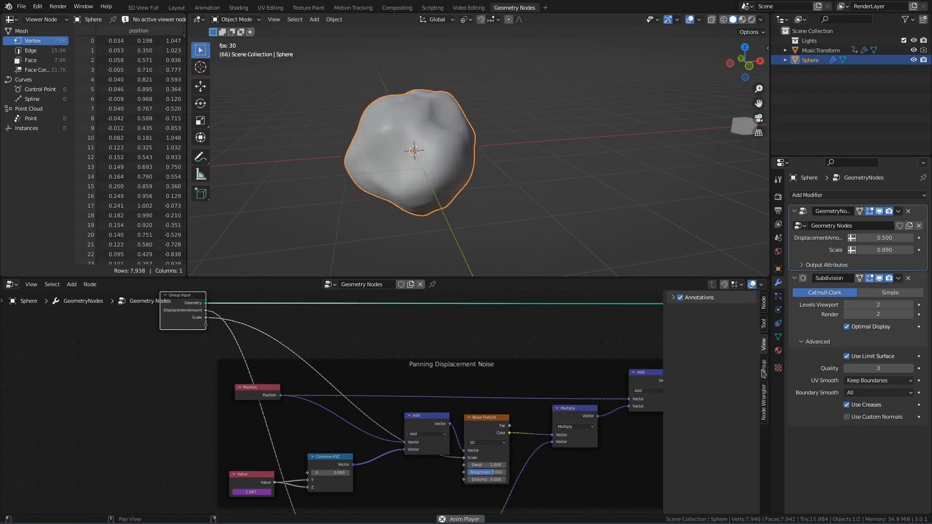
{"action": "left_click", "coordinate": [727, 385]}
{"action": "type", "text": "Noise Scale"}
{"action": "key", "text": "Return"}
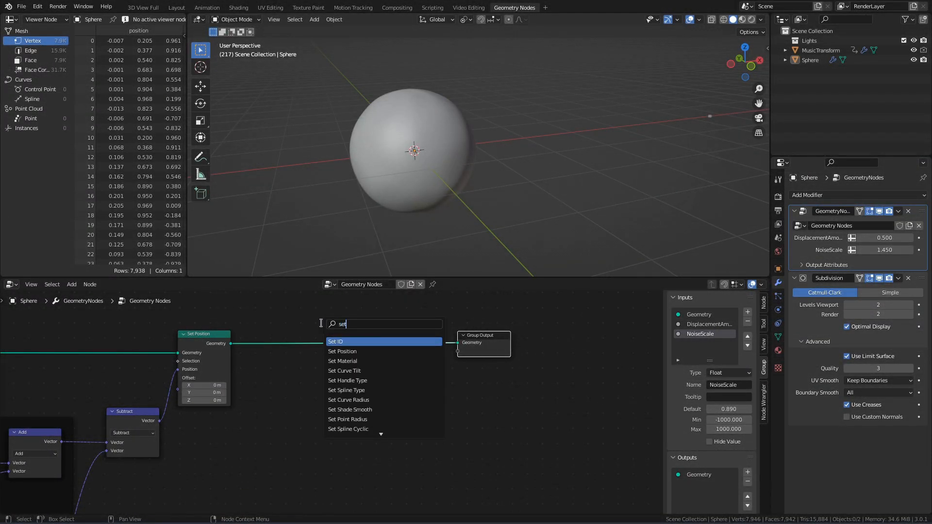
Step: Insert a second Set Position node between the first Set Position and the Group Output
{"action": "left_click", "coordinate": [373, 352]}
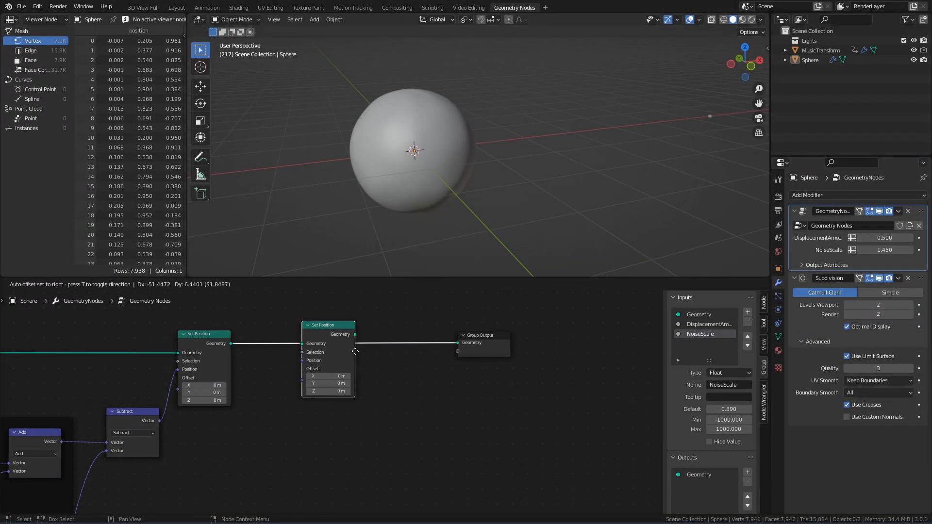
{"action": "left_click", "coordinate": [355, 352]}
{"action": "left_click_drag", "start_coordinate": [346, 359], "coordinate": [390, 359]}
{"action": "middle_click_drag", "start_coordinate": [381, 390], "coordinate": [429, 402]}
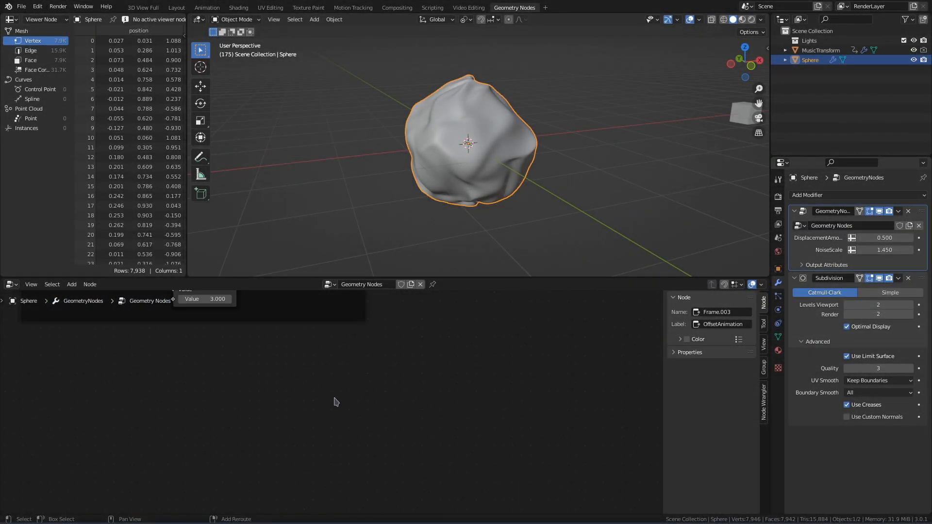
Step: Add an Ico Sphere node in the empty area below the existing frames and set its radius to 3 m
{"action": "key", "text": "shift+a"}
{"action": "left_click", "coordinate": [334, 398]}
{"action": "type", "text": "ico"}
{"action": "key", "text": "Return"}
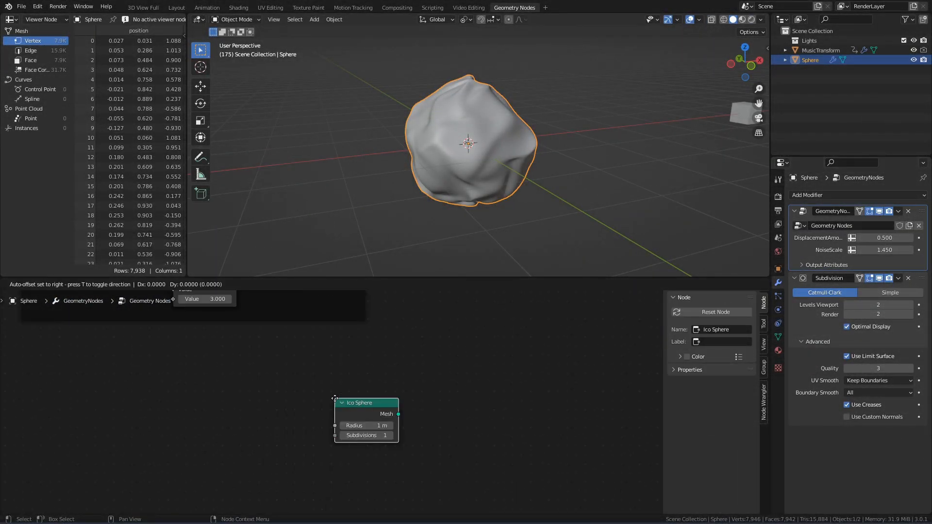
{"action": "left_click", "coordinate": [298, 391]}
{"action": "left_click", "coordinate": [337, 418]}
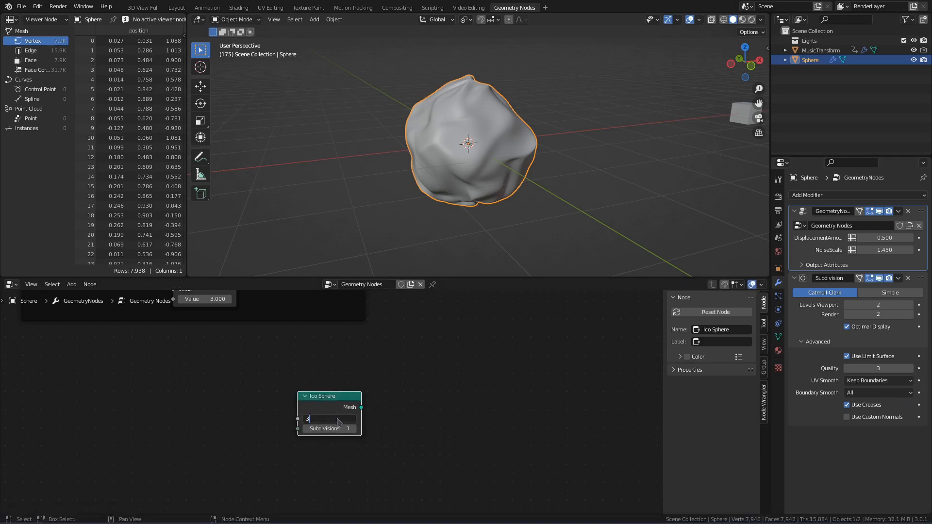
Step: Connect the Ico Sphere's Mesh to the Group Output's Geometry and set its subdivisions to 3
{"action": "left_click_drag", "start_coordinate": [470, 297], "coordinate": [457, 371]}
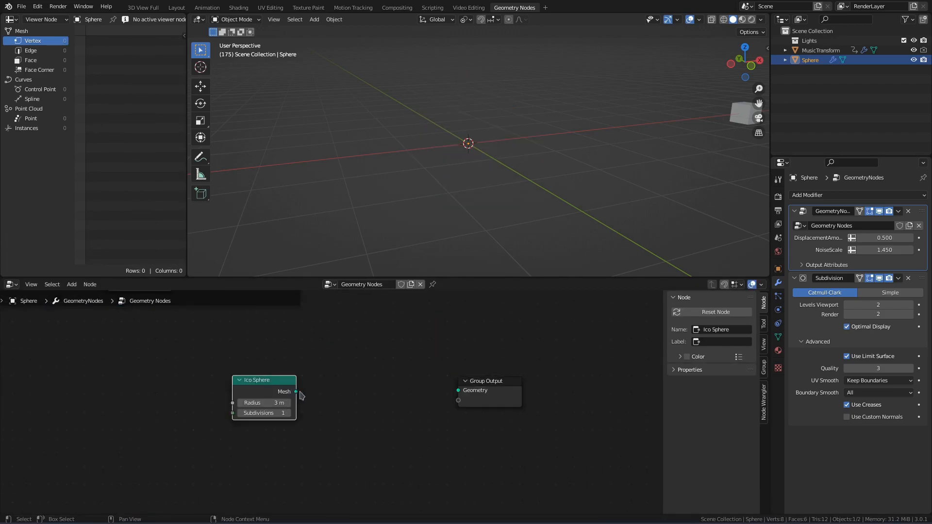
{"action": "left_click_drag", "start_coordinate": [296, 392], "coordinate": [458, 391]}
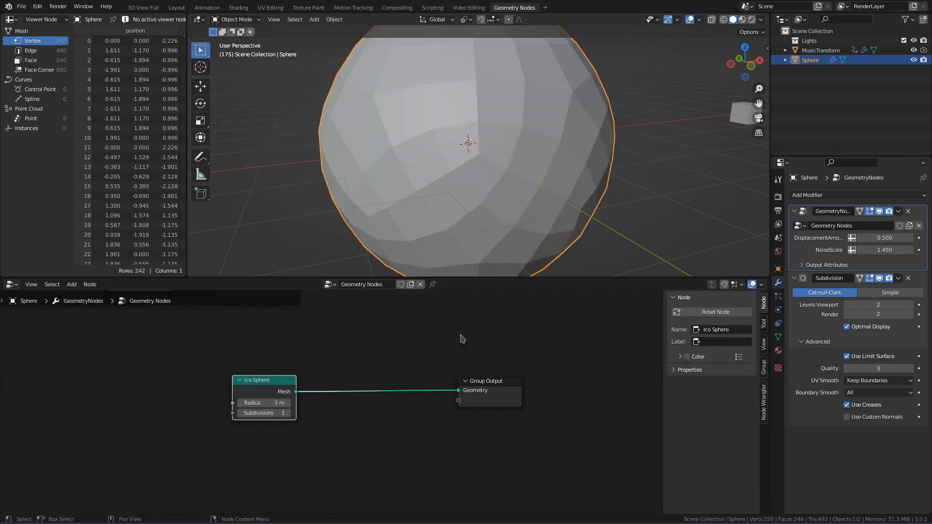
{"action": "left_click", "coordinate": [288, 414]}
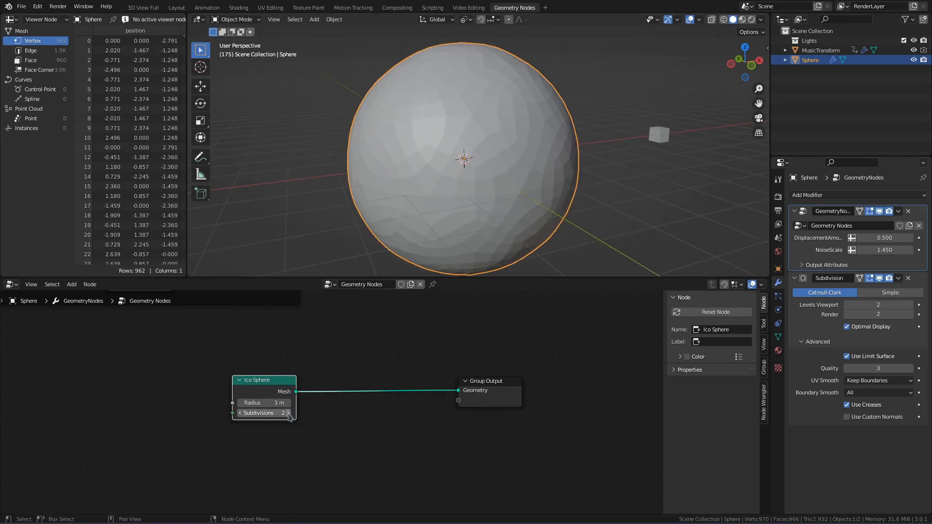
{"action": "left_click", "coordinate": [288, 413]}
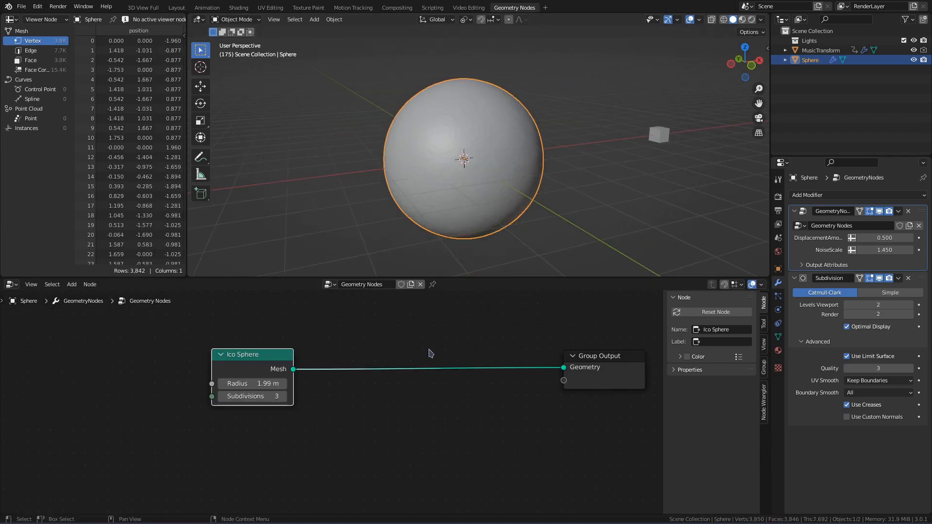
Step: Insert a Set Position node between the Ico Sphere and the Group Output
{"action": "key", "text": "shift+a"}
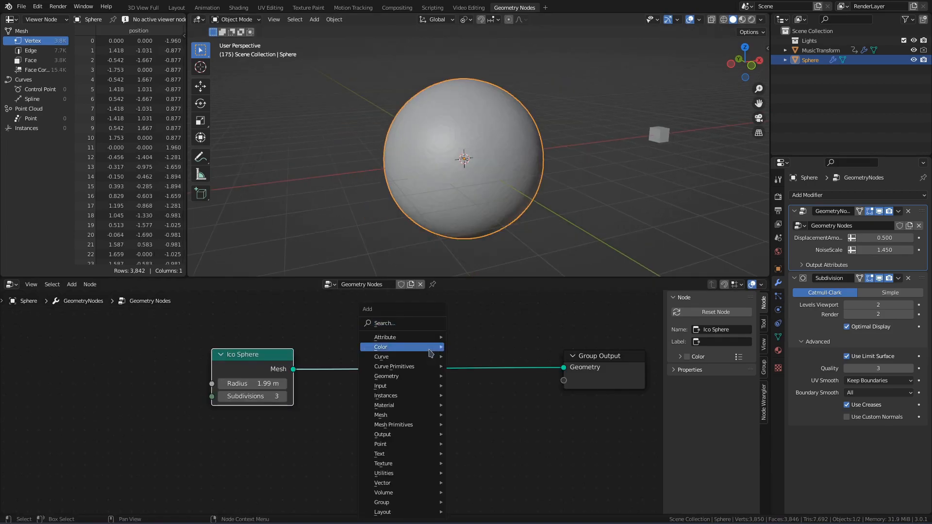
{"action": "left_click", "coordinate": [429, 344]}
{"action": "type", "text": "set"}
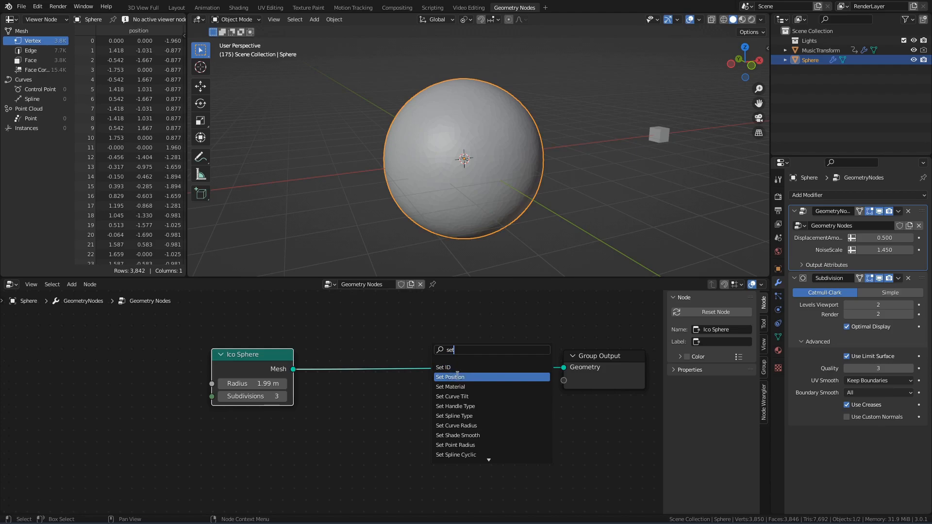
{"action": "left_click", "coordinate": [449, 374]}
{"action": "left_click", "coordinate": [441, 366]}
Step: Add a Noise Texture node below the Ico Sphere node
{"action": "middle_click_drag", "start_coordinate": [333, 445], "coordinate": [372, 418]}
{"action": "middle_click_drag", "start_coordinate": [289, 432], "coordinate": [311, 414]}
{"action": "key", "text": "shift+a"}
{"action": "left_click", "coordinate": [282, 322]}
{"action": "type", "text": "noi"}
{"action": "left_click", "coordinate": [351, 431]}
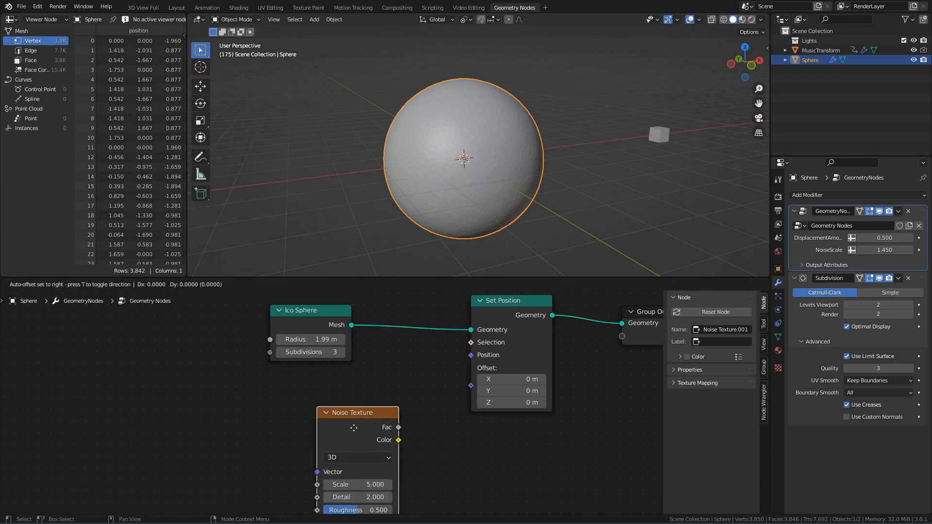
{"action": "left_click", "coordinate": [318, 417]}
Step: Add a Position node between the Ico Sphere and Noise Texture nodes
{"action": "key", "text": "shift+a"}
{"action": "left_click", "coordinate": [330, 384]}
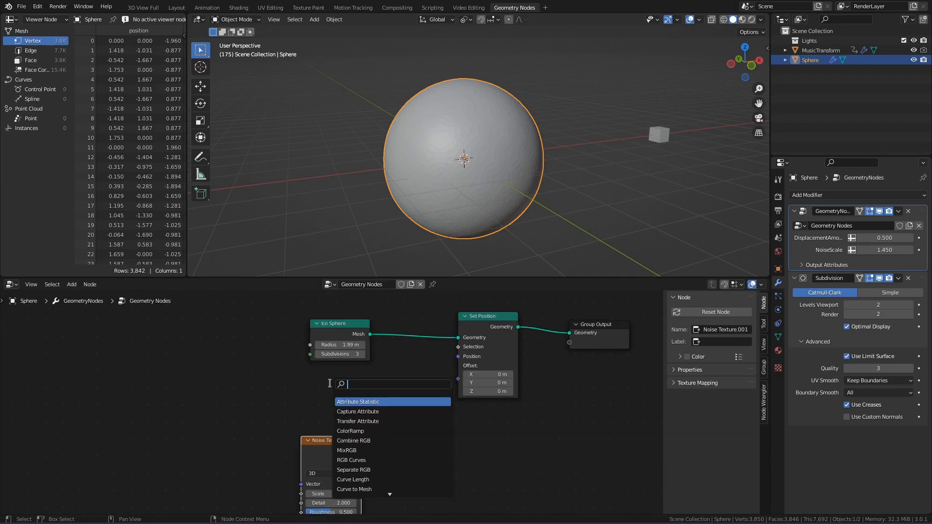
{"action": "type", "text": "po"}
{"action": "left_click", "coordinate": [343, 401]}
{"action": "left_click", "coordinate": [311, 405]}
Step: Add a Vector Math node between the Position and Noise Texture nodes and the Set Position node
{"action": "middle_click_drag", "start_coordinate": [416, 423], "coordinate": [349, 430]}
{"action": "scroll", "coordinate": [340, 444], "scroll_direction": "up", "scroll_amount": 1}
{"action": "key", "text": "shift+a"}
{"action": "left_click", "coordinate": [364, 419]}
{"action": "type", "text": "vec"}
{"action": "left_click", "coordinate": [391, 434]}
{"action": "left_click", "coordinate": [376, 394]}
Step: Multiply Position by the Noise Texture's Color in the Vector Math node, feed the result into Set Position's Position, and tidy the Noise Texture node
{"action": "left_click_drag", "start_coordinate": [314, 386], "coordinate": [347, 425]}
{"action": "left_click_drag", "start_coordinate": [419, 336], "coordinate": [419, 336]}
{"action": "middle_click_drag", "start_coordinate": [297, 468], "coordinate": [401, 433]}
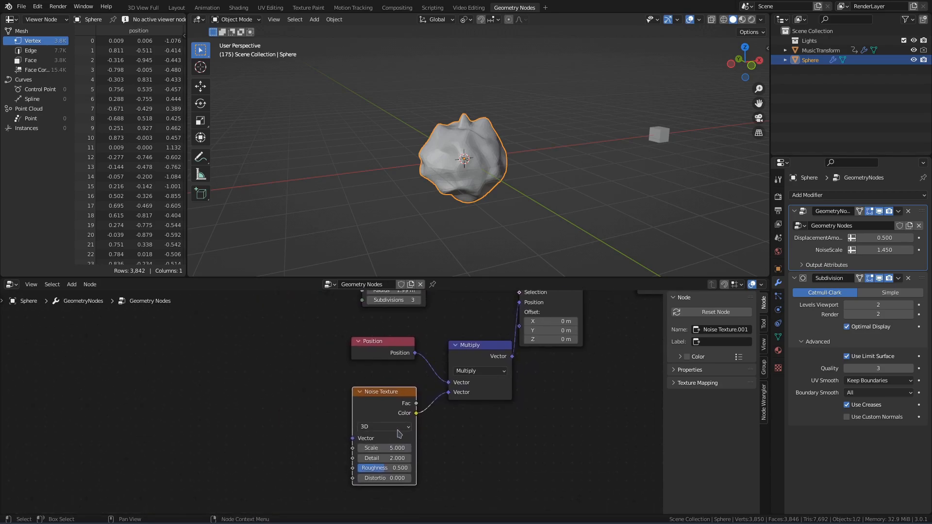
{"action": "left_click_drag", "start_coordinate": [387, 403], "coordinate": [380, 406]}
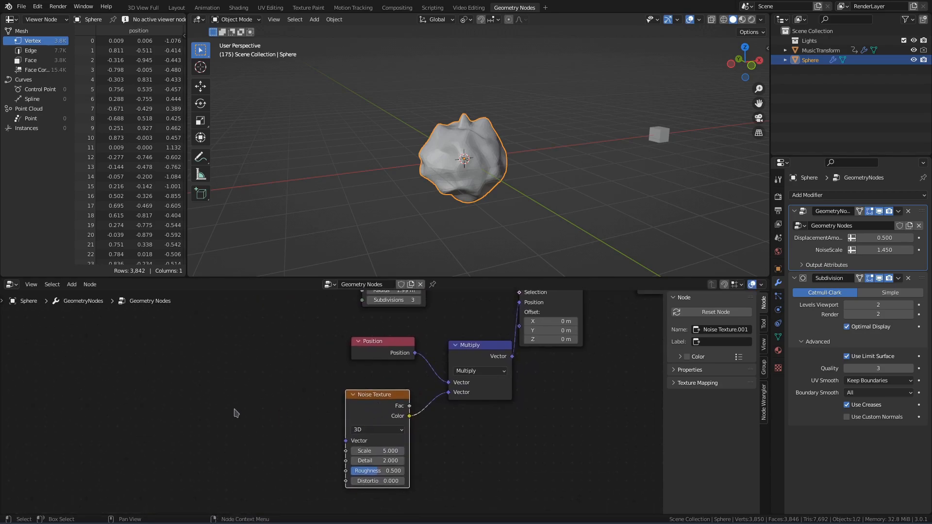
Step: Duplicate the Position node and place the copy in the free space before the Noise Texture node
{"action": "middle_click_drag", "start_coordinate": [249, 403], "coordinate": [301, 410]}
{"action": "mouse_move", "coordinate": [307, 378]}
{"action": "middle_mouse_down", "text": "ctrl"}
{"action": "mouse_move", "coordinate": [301, 444]}
{"action": "mouse_move", "coordinate": [311, 376]}
{"action": "middle_mouse_up", "text": "ctrl"}
{"action": "left_click", "coordinate": [433, 333]}
{"action": "key", "text": "shift+d"}
{"action": "left_click", "coordinate": [173, 381]}
Step: Duplicate the Multiply node before the Noise Texture, set the copy to Add, and connect the duplicated Position node to it
{"action": "left_click", "coordinate": [633, 344]}
{"action": "key", "text": "shift+d"}
{"action": "left_click", "coordinate": [302, 380]}
{"action": "left_click", "coordinate": [298, 395]}
{"action": "left_click", "coordinate": [293, 383]}
{"action": "left_click_drag", "start_coordinate": [214, 386], "coordinate": [270, 424]}
Step: Add a Value node, connect it to the vector Add node's second input, and feed the Add result into the Noise Texture's Vector
{"action": "middle_click_drag", "start_coordinate": [211, 457], "coordinate": [278, 431]}
{"action": "key", "text": "shift+a"}
{"action": "type", "text": "sval"}
{"action": "key", "text": "Return"}
{"action": "left_click", "coordinate": [206, 413]}
{"action": "left_click_drag", "start_coordinate": [273, 428], "coordinate": [339, 411]}
{"action": "left_click_drag", "start_coordinate": [412, 354], "coordinate": [414, 362]}
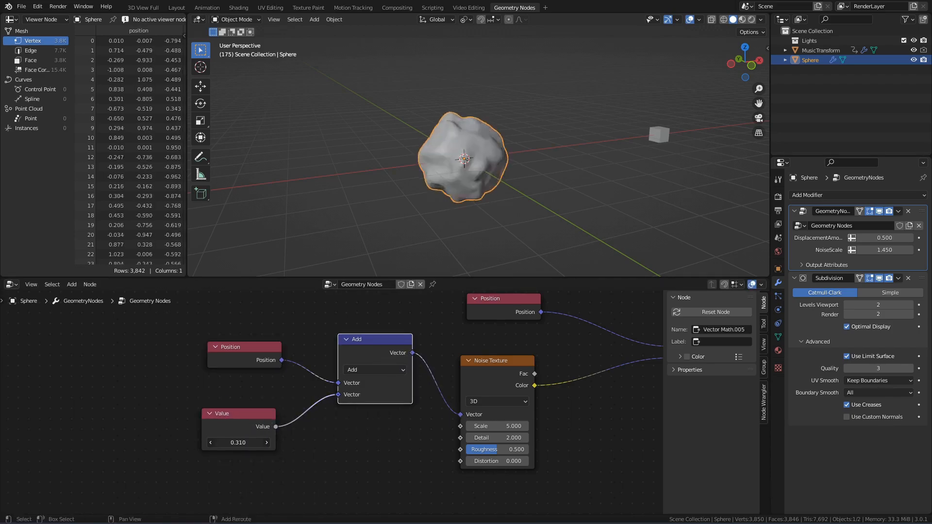
Step: Drive the Value node with the expression #frame/30
{"action": "left_click", "coordinate": [241, 442]}
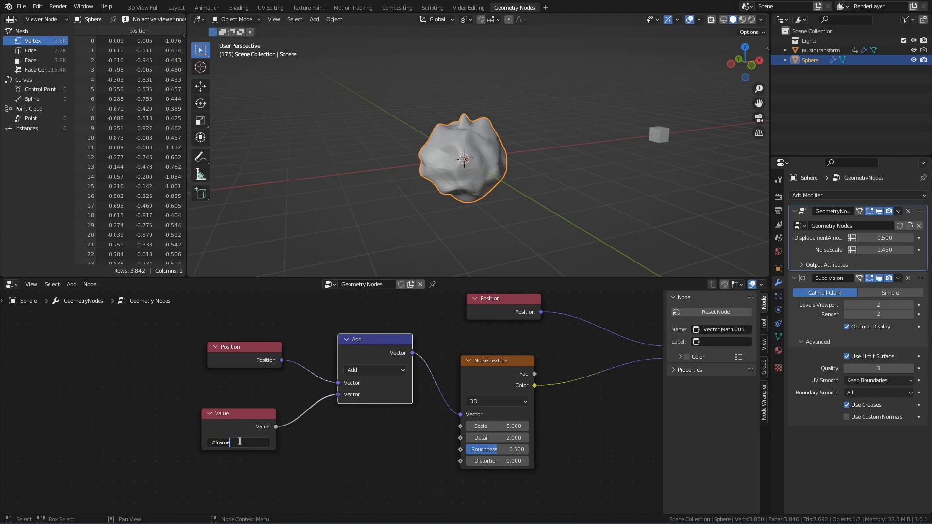
{"action": "type", "text": "#frame/30"}
{"action": "key", "text": "Return"}
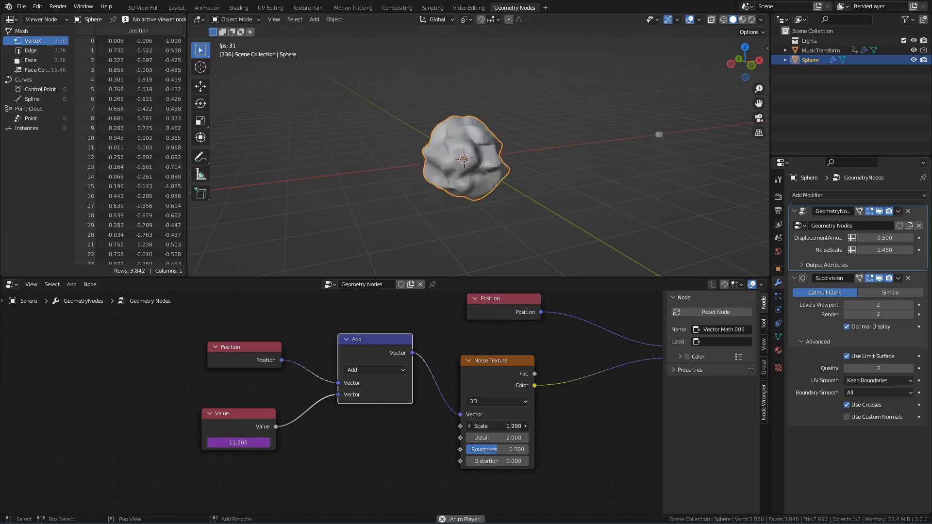
Step: Set the Noise Texture's Scale to 0.470 and save the file
{"action": "left_click_drag", "start_coordinate": [497, 426], "coordinate": [511, 427]}
{"action": "scroll", "coordinate": [308, 377], "scroll_direction": "down", "scroll_amount": 4}
{"action": "key", "text": "ctrl+s"}
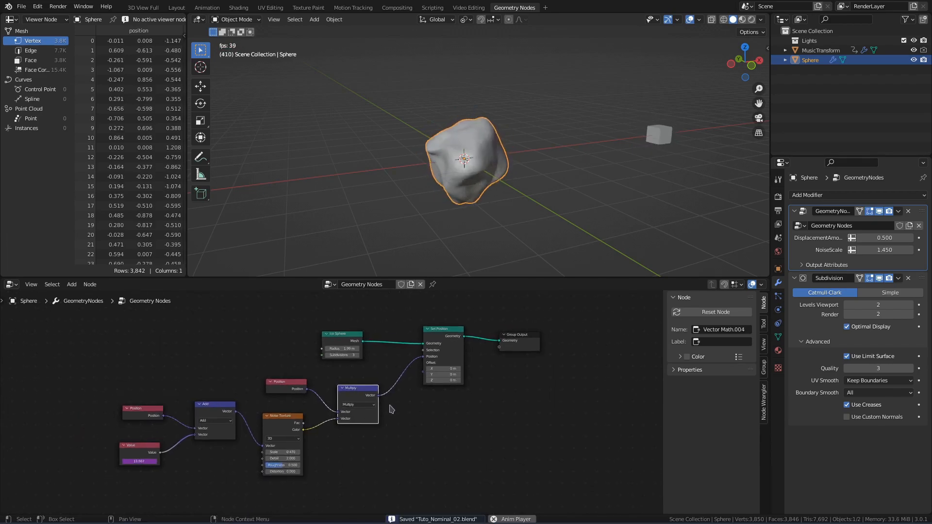
Step: Group the Ico Sphere noise nodes, except Group Output, in a frame labelled SphereNoise
{"action": "left_click_drag", "start_coordinate": [126, 327], "coordinate": [459, 487]}
{"action": "key", "text": "ctrl+j"}
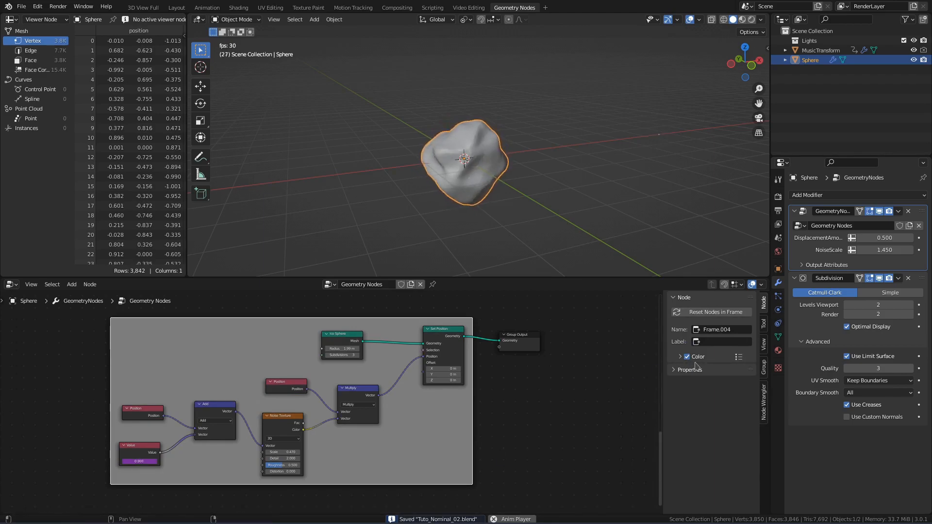
{"action": "key", "text": "F2"}
{"action": "type", "text": "SphereNoise"}
{"action": "key", "text": "Return"}
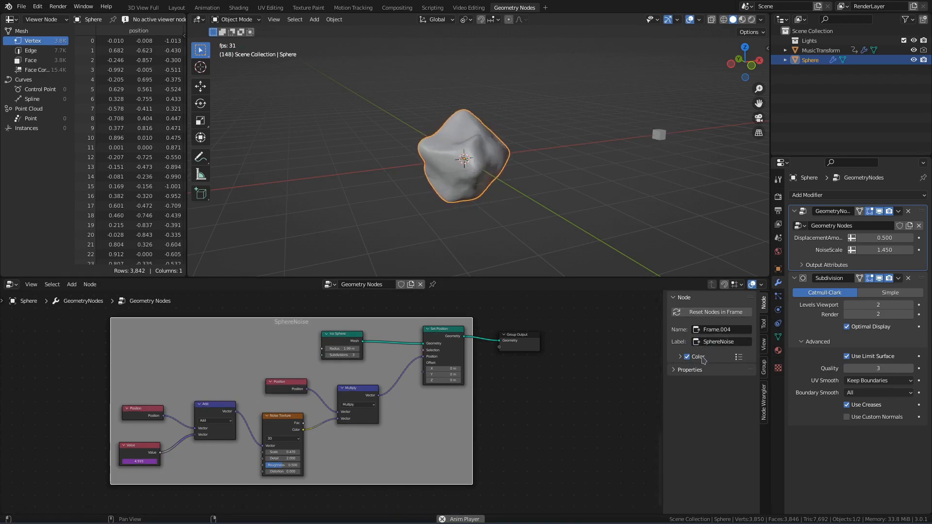
Step: Add an Object Info node below the SphereNoise frame and set its object to MusicTransform
{"action": "middle_click_drag", "start_coordinate": [305, 379], "coordinate": [297, 406]}
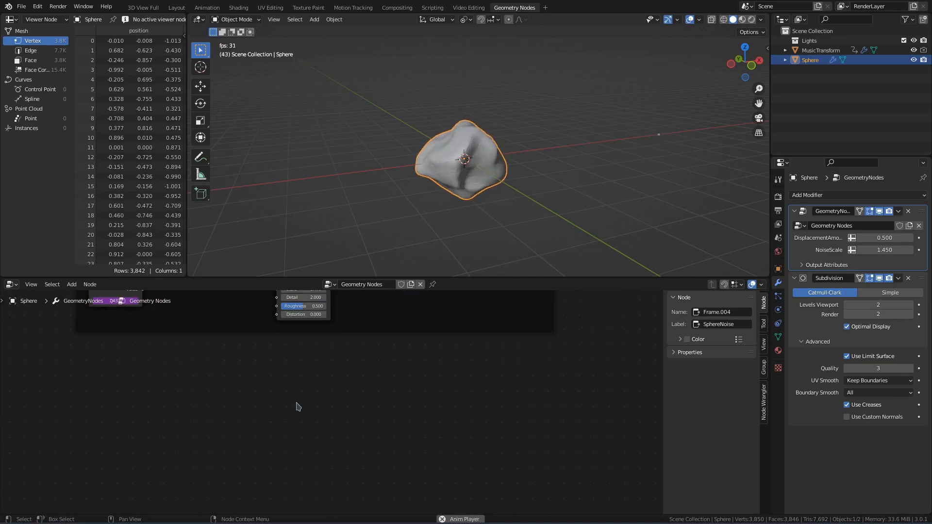
{"action": "key", "text": "shift+a"}
{"action": "type", "text": "sobj"}
{"action": "key", "text": "Return"}
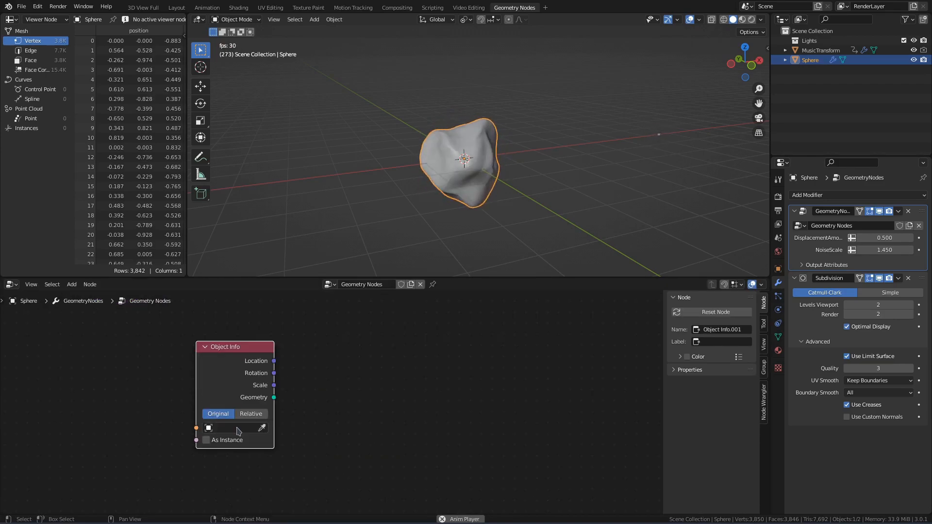
{"action": "left_click", "coordinate": [236, 427]}
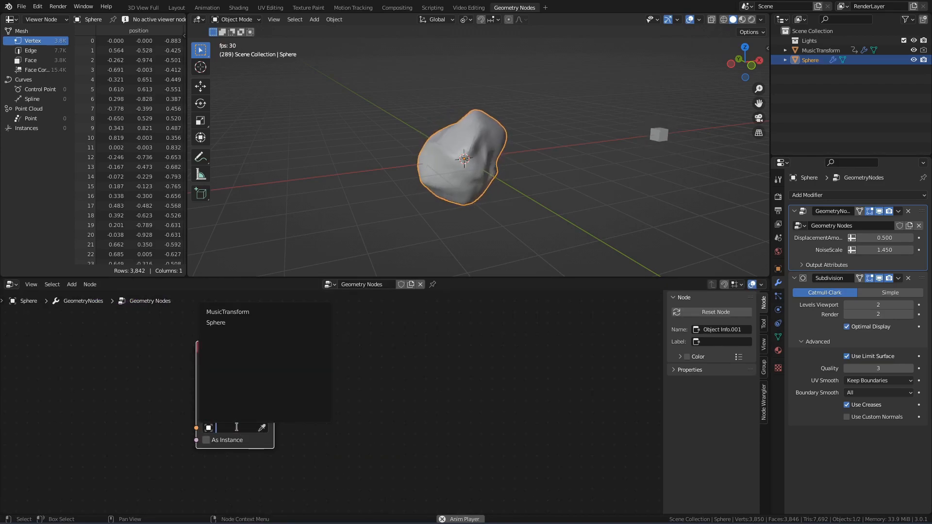
{"action": "left_click", "coordinate": [227, 312]}
{"action": "scroll", "coordinate": [354, 391], "scroll_direction": "down", "scroll_amount": 2}
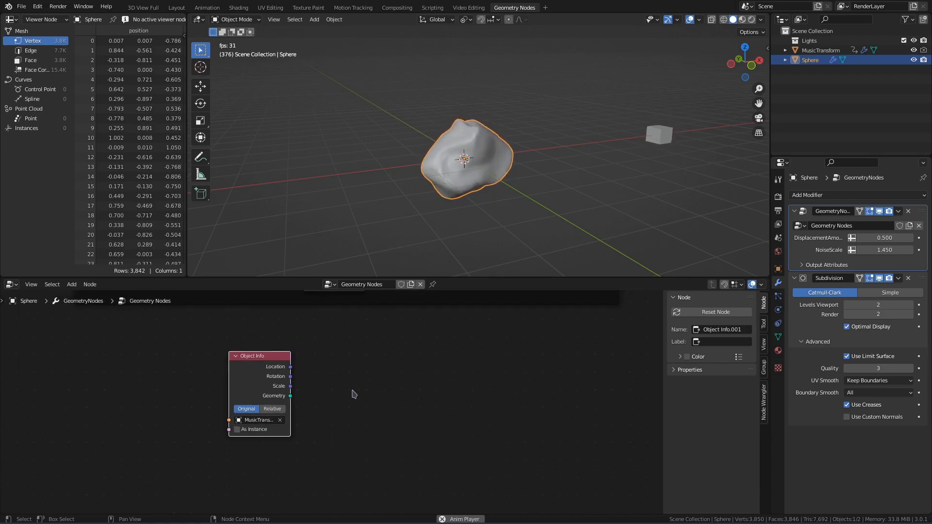
Step: Add a Math node set to Add and connect the Object Info's Scale to its second Value
{"action": "middle_click_drag", "start_coordinate": [354, 392], "coordinate": [309, 459]}
{"action": "key", "text": "shift+a"}
{"action": "type", "text": "add"}
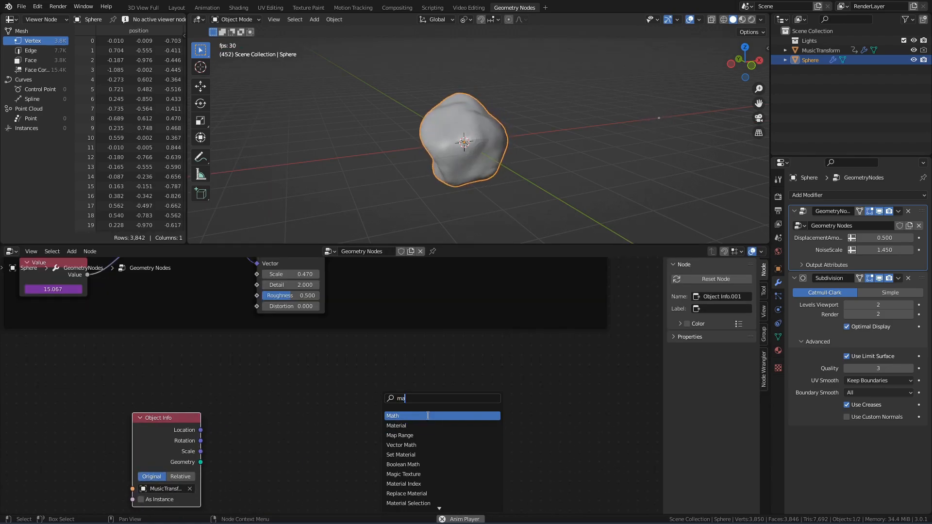
{"action": "left_click", "coordinate": [428, 417]}
{"action": "left_click", "coordinate": [349, 349]}
{"action": "left_click_drag", "start_coordinate": [201, 451], "coordinate": [350, 416]}
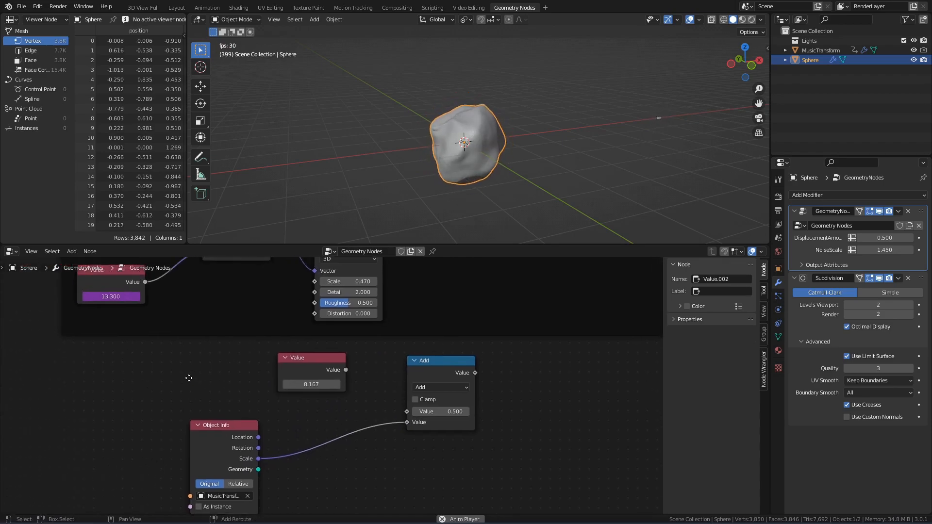
Step: Give the new Value node the same frame-based driver and connect it to the Math Add node's first Value
{"action": "middle_click_drag", "start_coordinate": [188, 377], "coordinate": [265, 414]}
{"action": "right_click", "coordinate": [200, 334]}
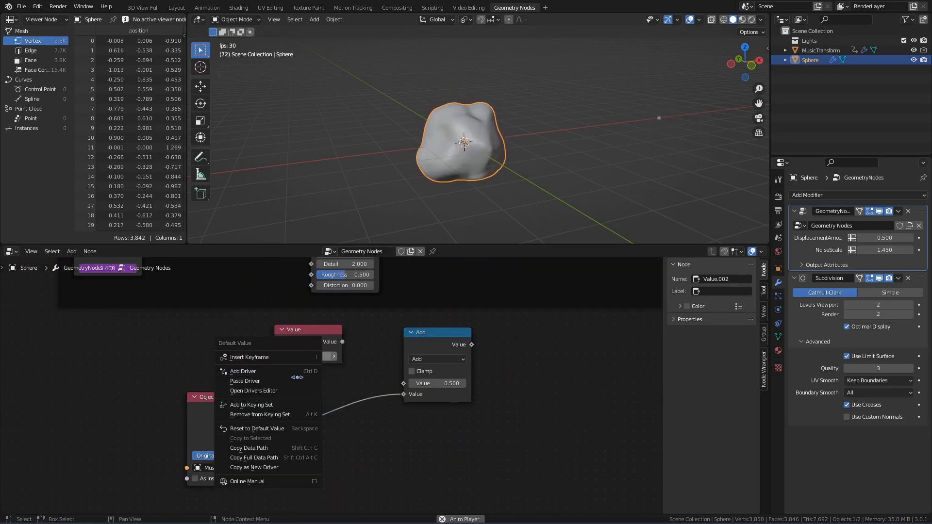
{"action": "left_click", "coordinate": [272, 391]}
{"action": "middle_click_drag", "start_coordinate": [342, 342], "coordinate": [290, 335]}
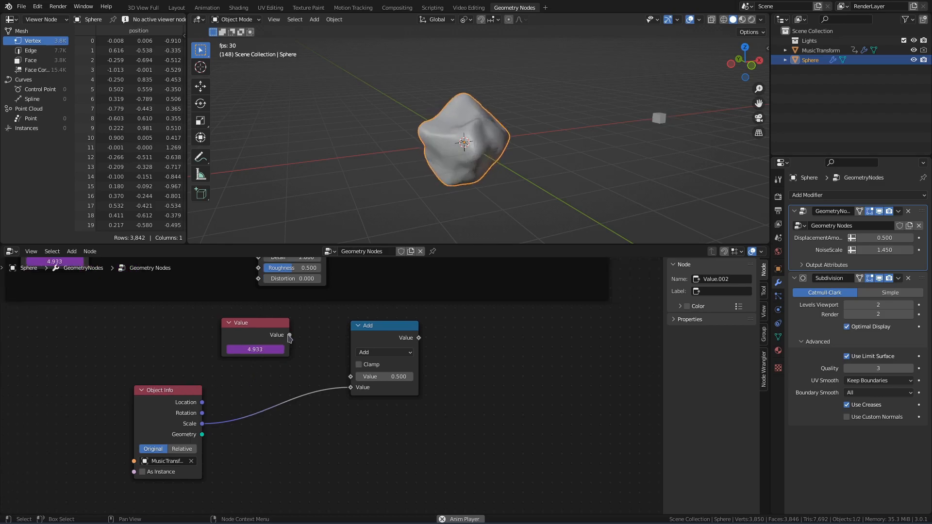
{"action": "left_click_drag", "start_coordinate": [290, 335], "coordinate": [354, 380]}
{"action": "left_click_drag", "start_coordinate": [355, 381], "coordinate": [351, 377]}
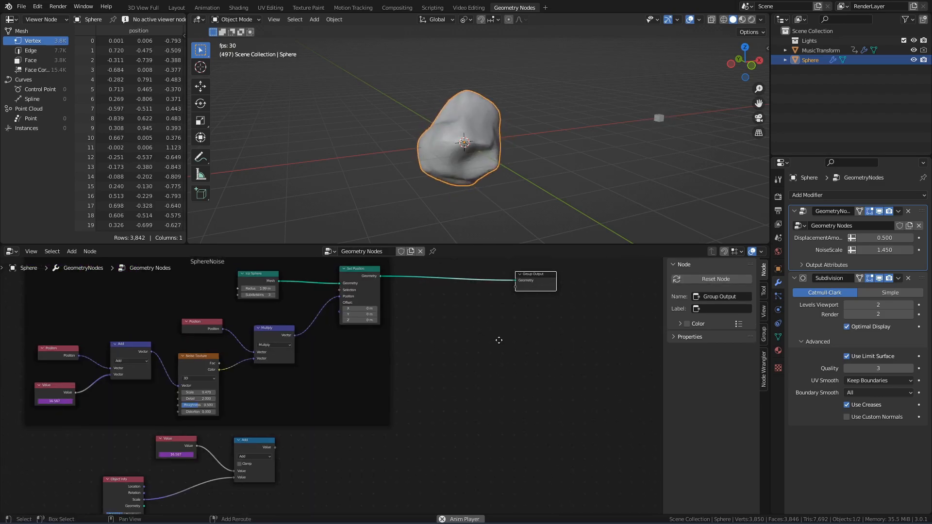
Step: Insert a Transform node between the Set Position and Group Output nodes
{"action": "mouse_move", "coordinate": [500, 340]}
{"action": "middle_mouse_down"}
{"action": "mouse_move", "coordinate": [496, 365]}
{"action": "mouse_move", "coordinate": [501, 340]}
{"action": "mouse_move", "coordinate": [499, 353]}
{"action": "middle_mouse_up"}
{"action": "key", "text": "ctrl+space"}
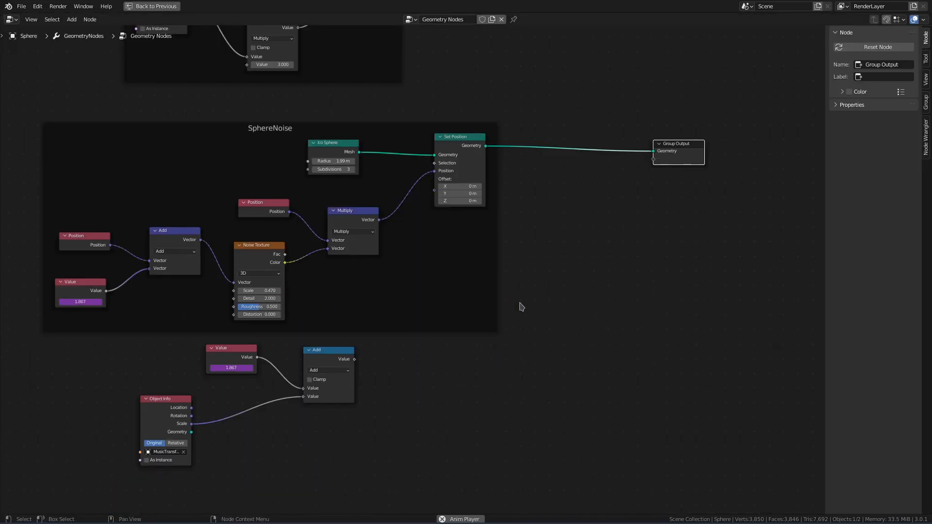
{"action": "middle_click_drag", "start_coordinate": [518, 308], "coordinate": [512, 325]}
{"action": "scroll", "coordinate": [531, 304], "scroll_direction": "up", "scroll_amount": 2}
{"action": "key", "text": "shift+a"}
{"action": "left_click", "coordinate": [545, 185]}
{"action": "type", "text": "tra"}
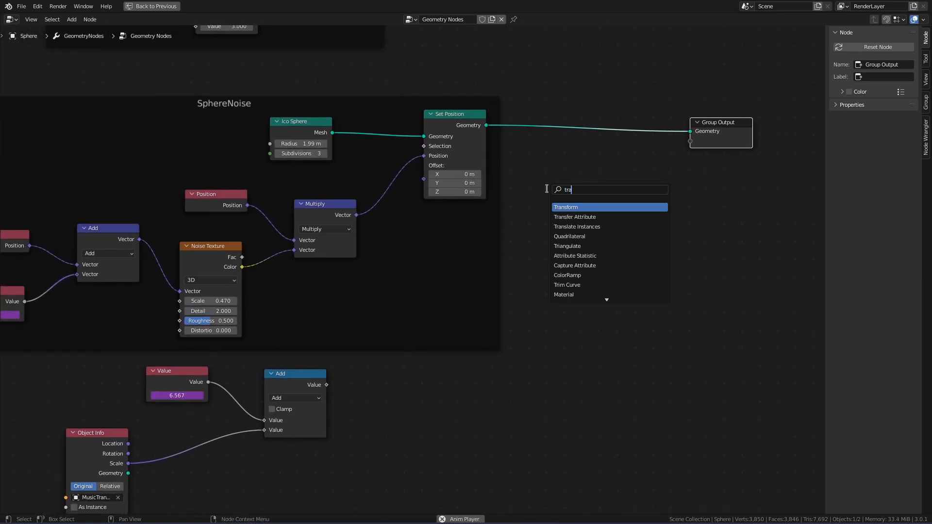
{"action": "left_click", "coordinate": [570, 208]}
{"action": "left_click", "coordinate": [567, 111]}
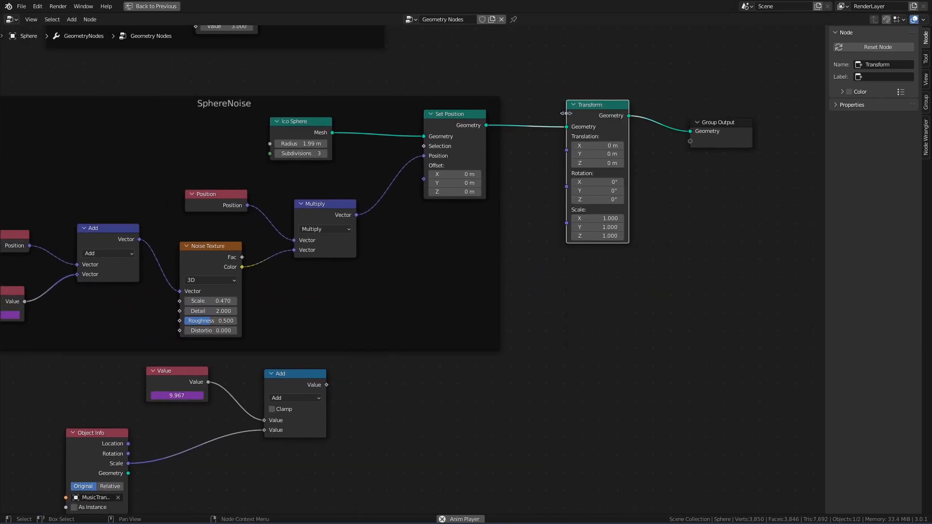
Step: Connect the Math Add node's Value to the Transform node's Rotation
{"action": "middle_click_drag", "start_coordinate": [451, 298], "coordinate": [503, 237]}
{"action": "left_click_drag", "start_coordinate": [378, 325], "coordinate": [528, 267]}
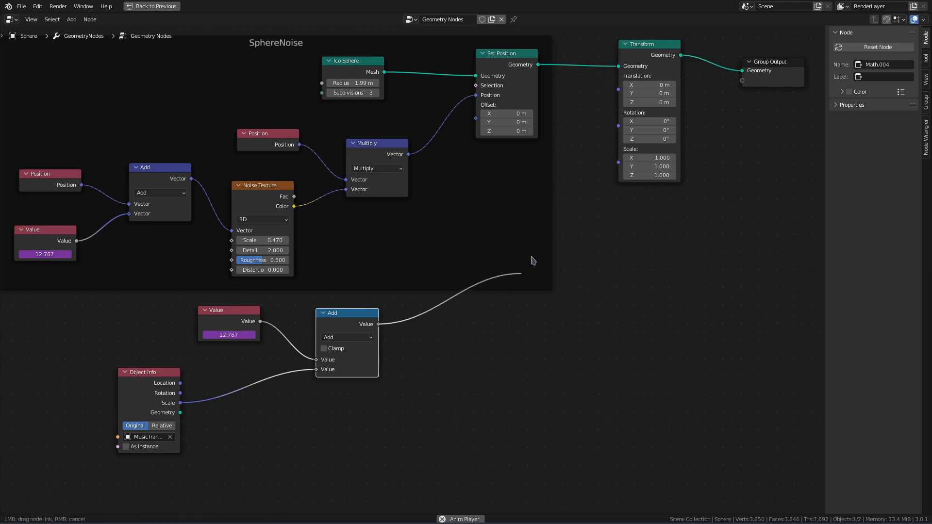
{"action": "left_click_drag", "start_coordinate": [619, 129], "coordinate": [618, 127]}
{"action": "key", "text": "ctrl+space"}
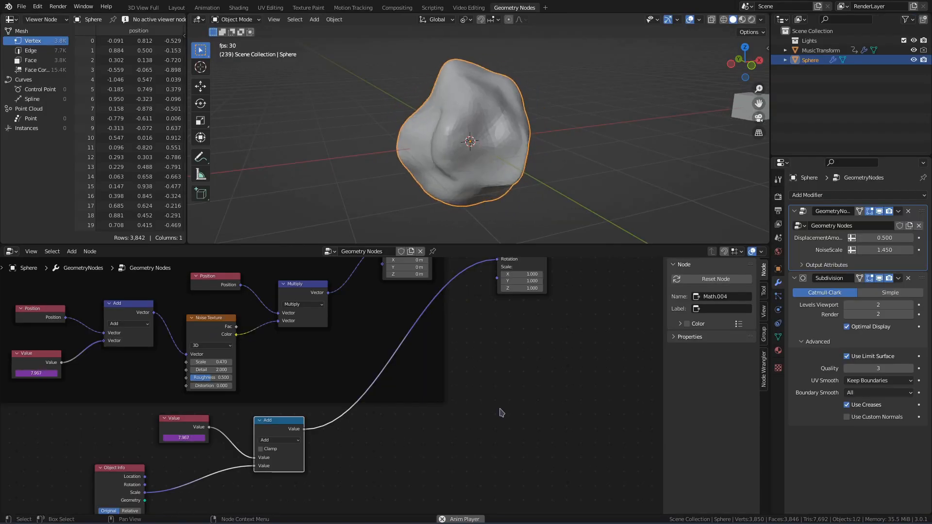
Step: Move the Object Info node down and insert a Map Range node between its Scale output and the Math Add node
{"action": "middle_click_drag", "start_coordinate": [460, 429], "coordinate": [511, 395]}
{"action": "left_click_drag", "start_coordinate": [170, 434], "coordinate": [173, 493]}
{"action": "middle_click_drag", "start_coordinate": [395, 487], "coordinate": [481, 412]}
{"action": "middle_click_drag", "start_coordinate": [396, 413], "coordinate": [399, 388], "text": "ctrl"}
{"action": "middle_click_drag", "start_coordinate": [408, 402], "coordinate": [387, 387]}
{"action": "key", "text": "shift+a"}
{"action": "type", "text": "s"}
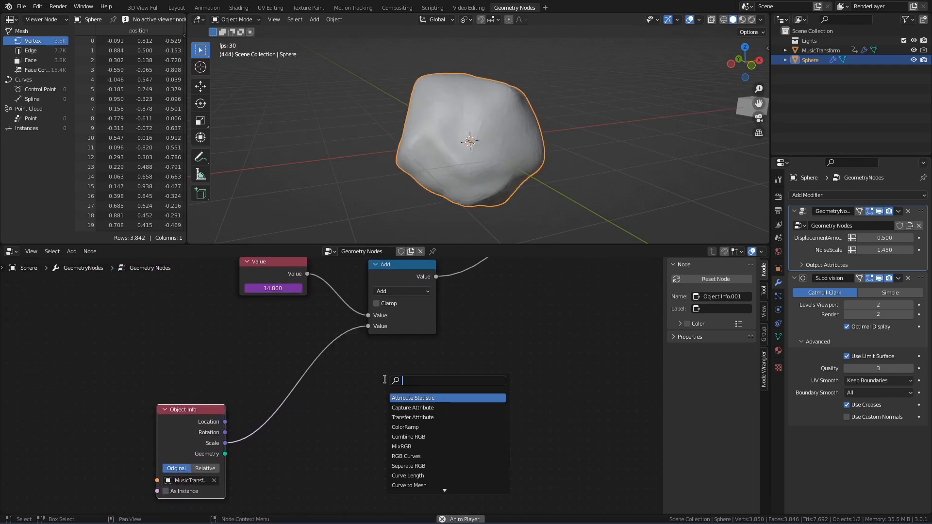
{"action": "type", "text": "ma"}
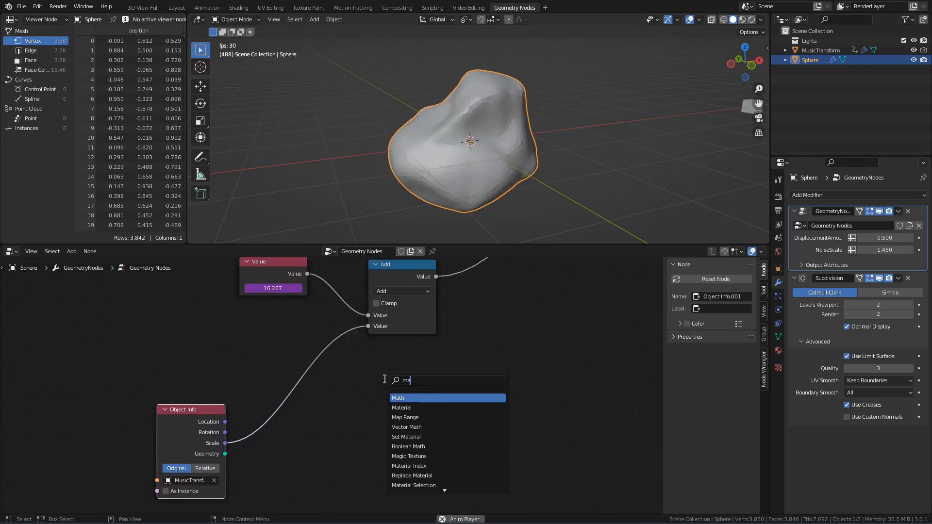
{"action": "left_click", "coordinate": [411, 417]}
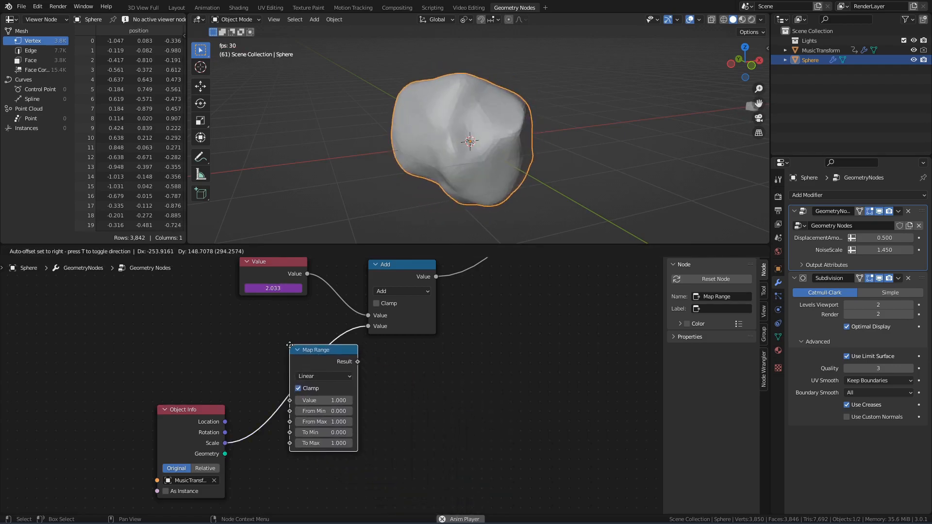
{"action": "left_click", "coordinate": [294, 346]}
Step: Set the Map Range node's From Max to 0.090 and To Max to 0.140
{"action": "left_click_drag", "start_coordinate": [351, 364], "coordinate": [351, 362]}
{"action": "left_click_drag", "start_coordinate": [340, 422], "coordinate": [308, 443], "text": "shift"}
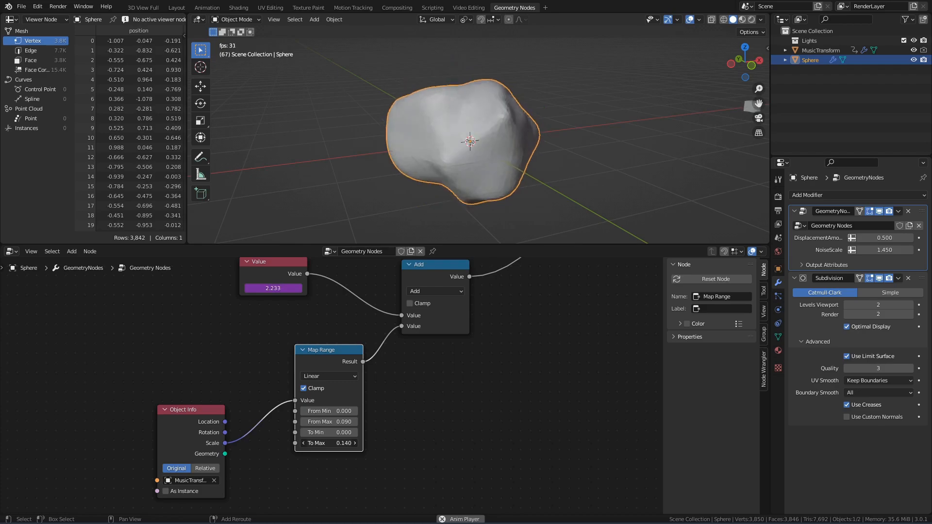
{"action": "left_click_drag", "start_coordinate": [332, 443], "coordinate": [340, 443]}
Step: Frame the Value, Add, Object Info and Map Range nodes together, label the frame RotateSphere, and turn off its custom color
{"action": "scroll", "coordinate": [179, 483], "scroll_direction": "down", "scroll_amount": 3}
{"action": "left_click_drag", "start_coordinate": [180, 483], "coordinate": [202, 452]}
{"action": "left_click_drag", "start_coordinate": [165, 388], "coordinate": [437, 467]}
{"action": "key", "text": "ctrl+j"}
{"action": "key", "text": "F2"}
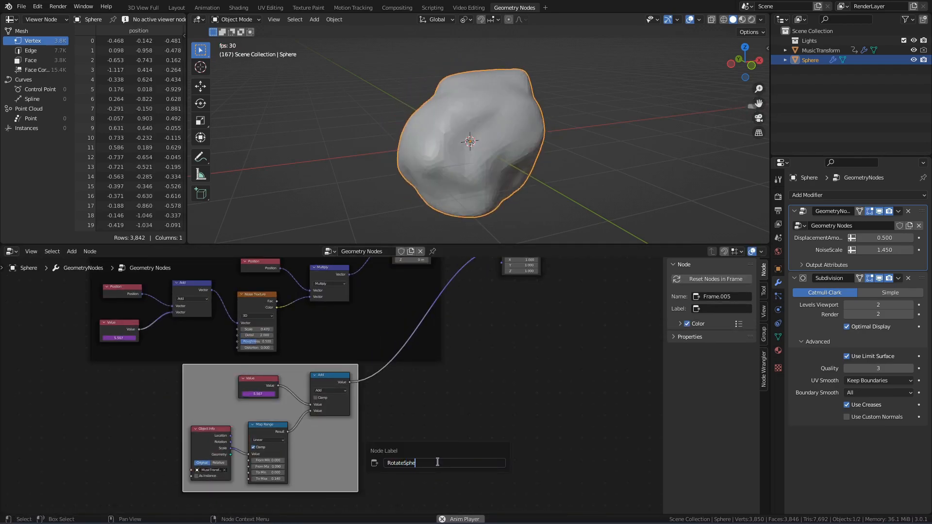
{"action": "left_click", "coordinate": [688, 324]}
Step: Move Group Output aside and insert a Distribute Points on Faces node with Density 4.480 between Transform and Group Output
{"action": "key", "text": "g"}
{"action": "left_click", "coordinate": [403, 410]}
{"action": "middle_click_drag", "start_coordinate": [501, 352], "coordinate": [293, 427]}
{"action": "key", "text": "shift+a"}
{"action": "left_click", "coordinate": [395, 343]}
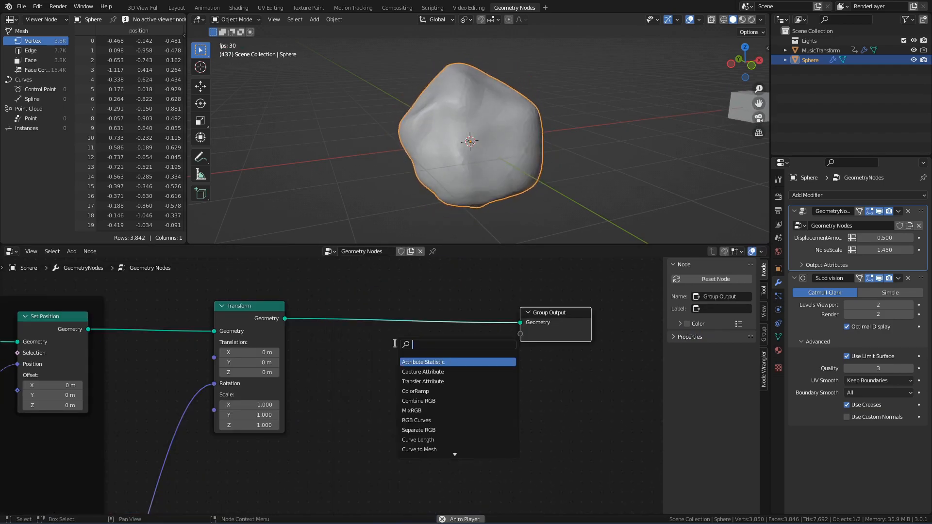
{"action": "type", "text": "distr"}
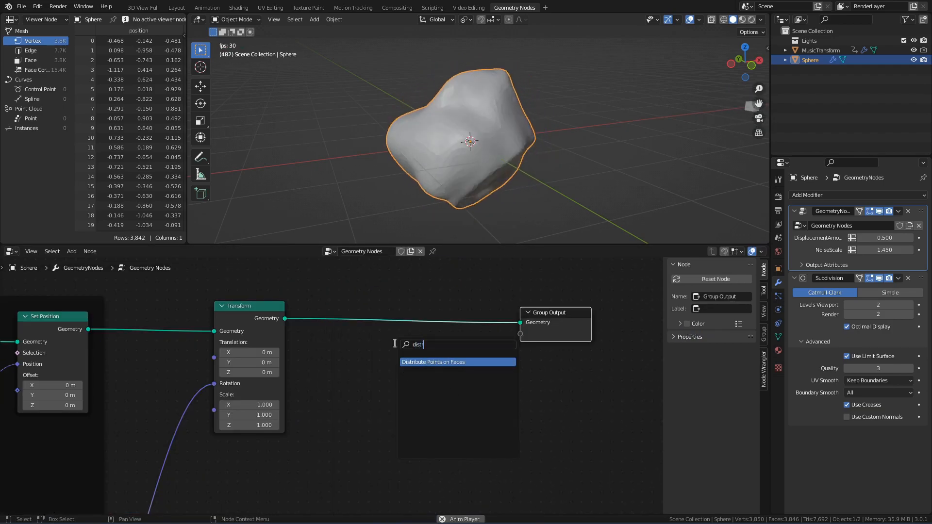
{"action": "key", "text": "Return"}
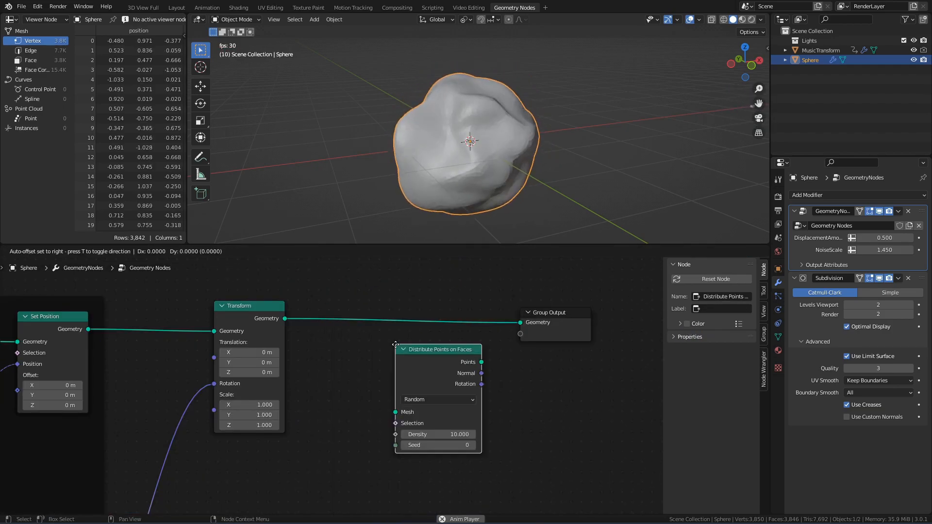
{"action": "left_click", "coordinate": [389, 291]}
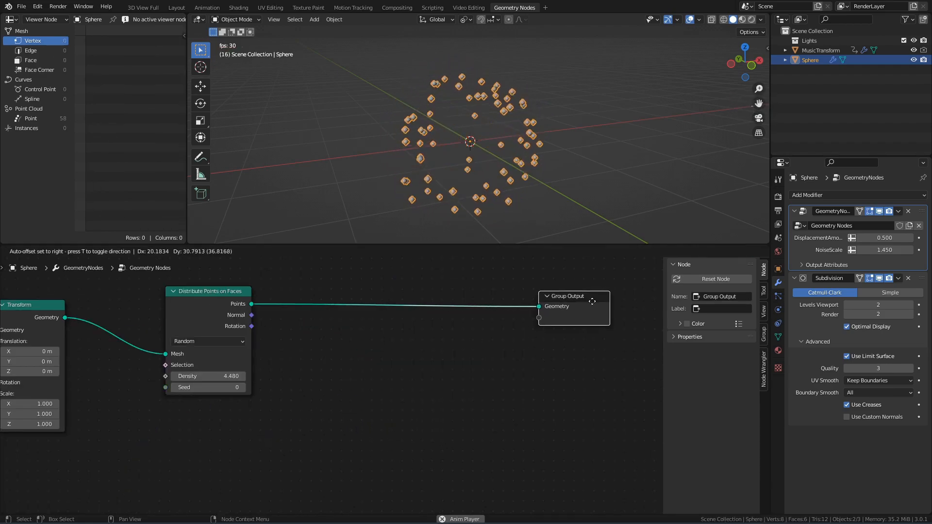
Step: Insert an Instance on Points node between the Distribute Points on Faces and Group Output nodes
{"action": "key", "text": "shift+a"}
{"action": "left_click", "coordinate": [403, 334]}
{"action": "type", "text": "instance"}
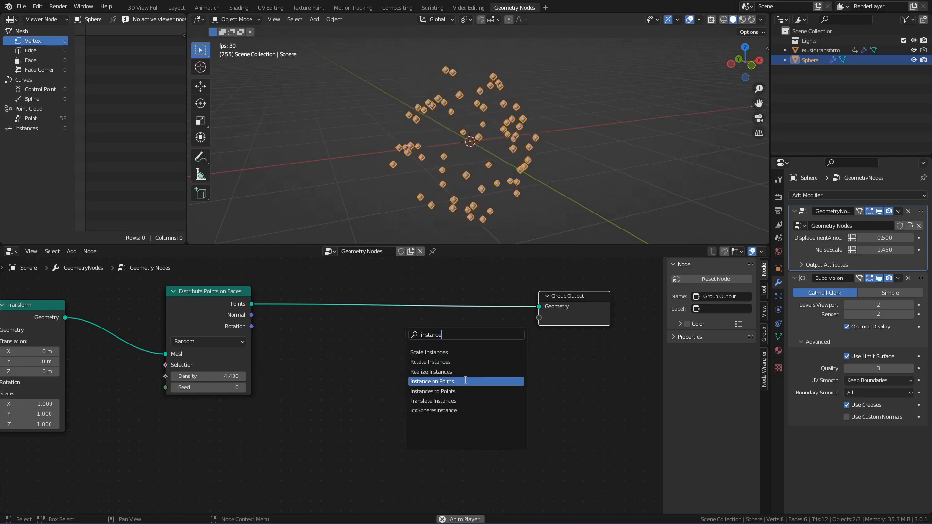
{"action": "left_click", "coordinate": [462, 381]}
{"action": "left_click", "coordinate": [384, 282]}
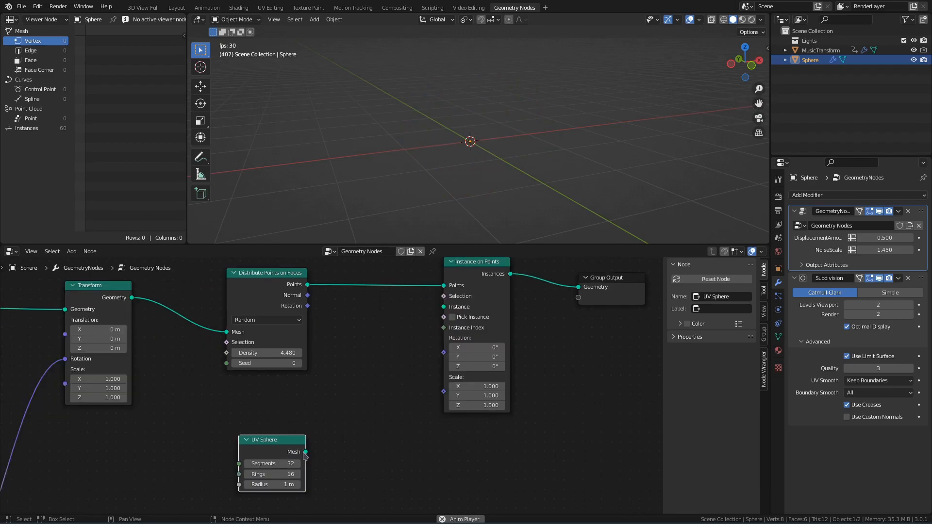
Step: Feed the UV Sphere mesh into Instance on Points' Instance and set it to 8 segments, 4 rings and 0.09 m radius
{"action": "left_click_drag", "start_coordinate": [305, 452], "coordinate": [444, 315]}
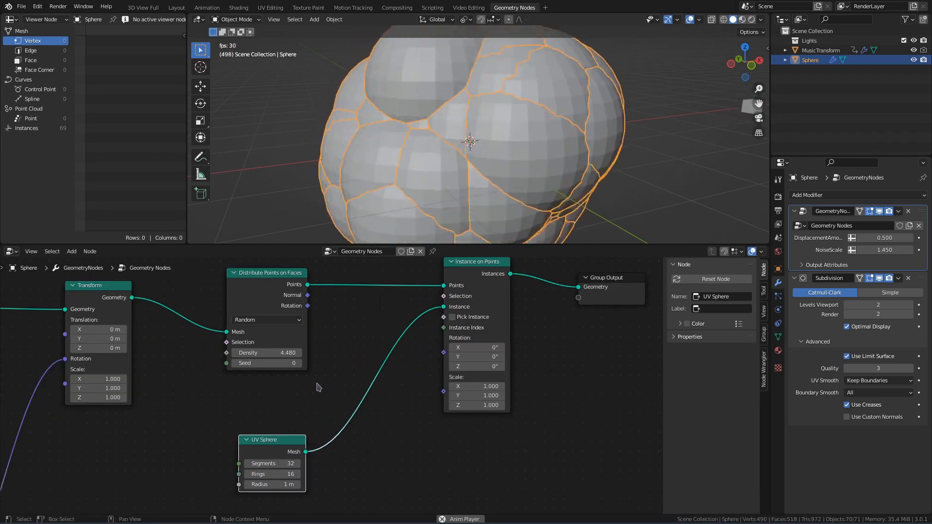
{"action": "middle_click_drag", "start_coordinate": [342, 480], "coordinate": [349, 467]}
{"action": "left_click_drag", "start_coordinate": [291, 472], "coordinate": [281, 452]}
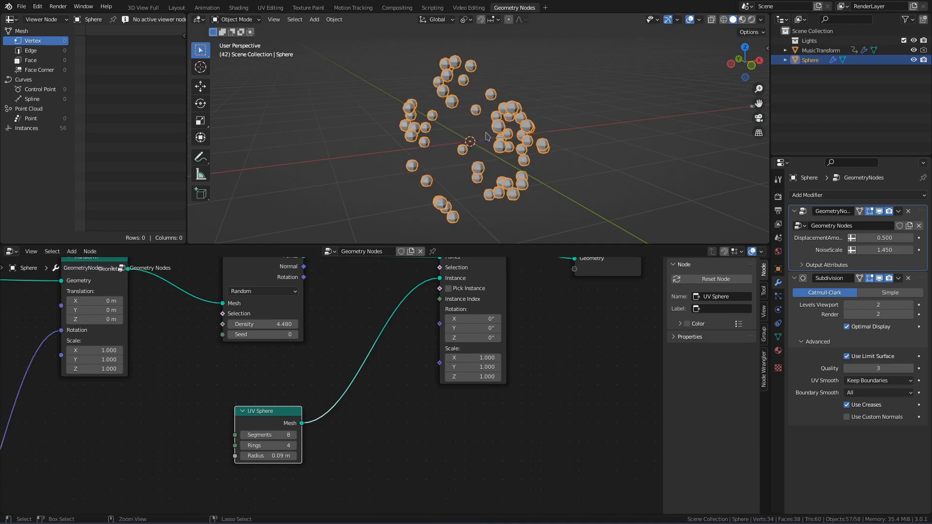
{"action": "scroll", "coordinate": [499, 128], "scroll_direction": "up", "scroll_amount": 5}
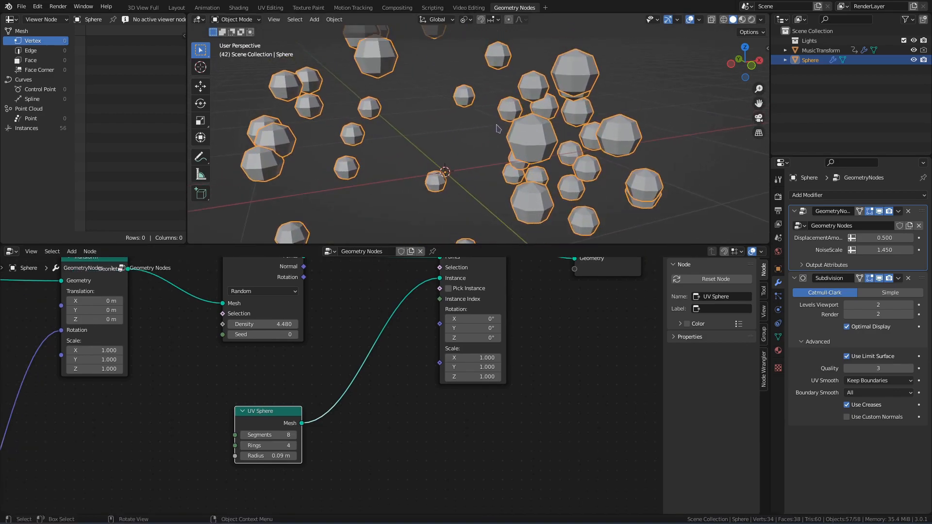
{"action": "middle_click_drag", "start_coordinate": [354, 425], "coordinate": [385, 390]}
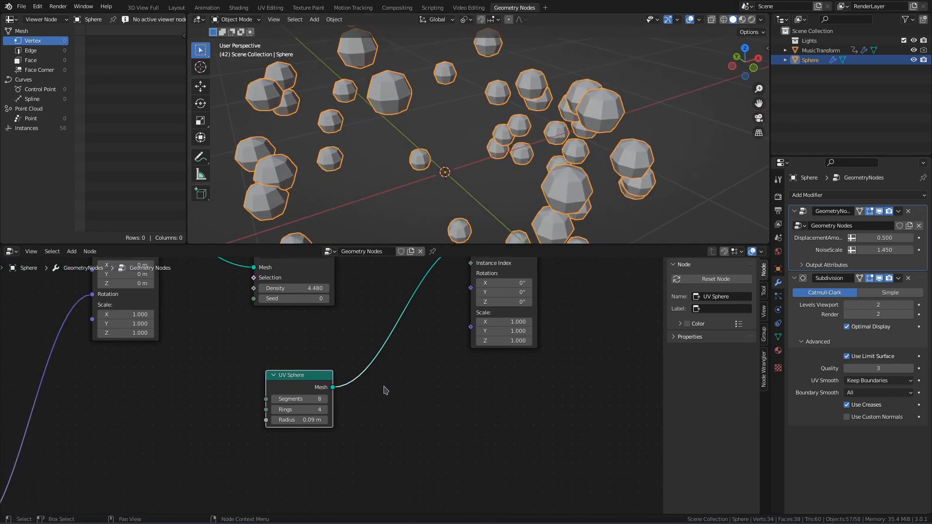
Step: Insert a Set Shade Smooth node between the UV Sphere and the Instance on Points node
{"action": "key", "text": "shift+a"}
{"action": "type", "text": "shad"}
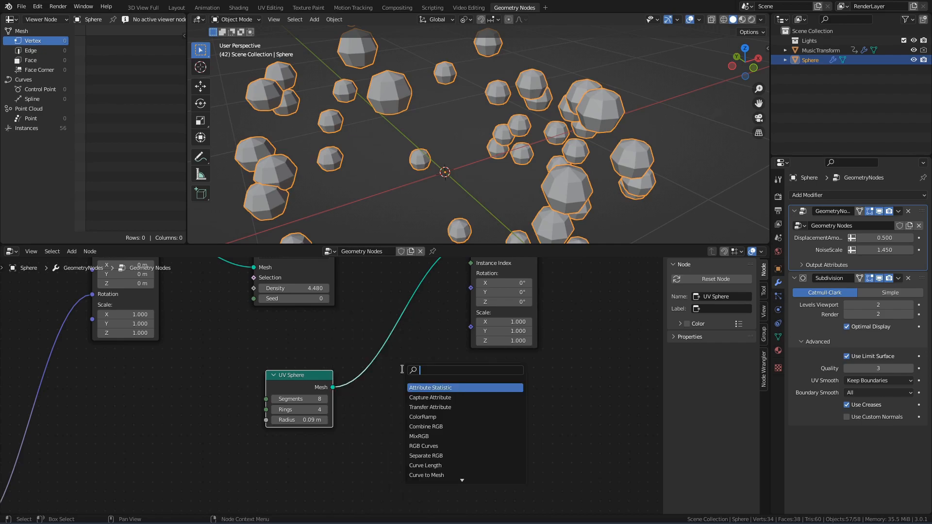
{"action": "left_click", "coordinate": [431, 398]}
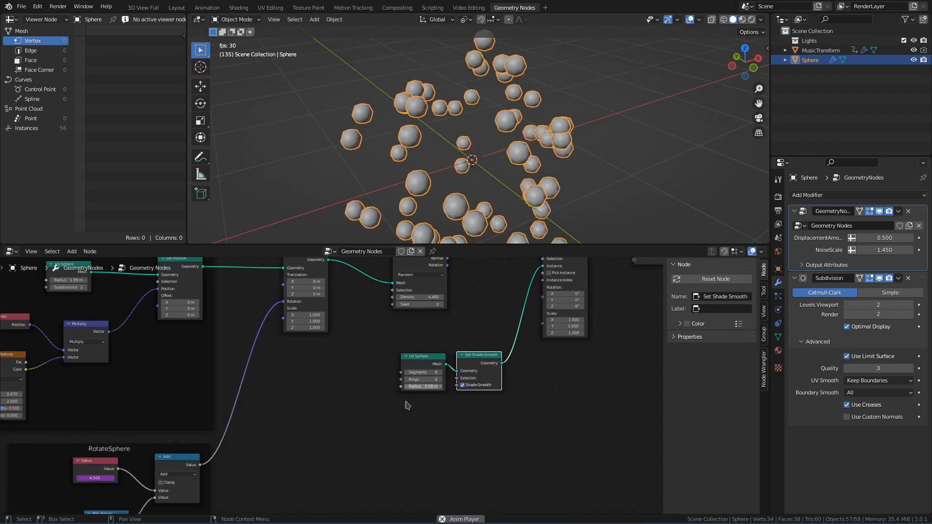
Step: Add a Math node set to Multiply and connect its output to the UV Sphere's Radius
{"action": "scroll", "coordinate": [379, 377], "scroll_direction": "left", "scroll_amount": 3, "text": "ctrl"}
{"action": "middle_click_drag", "start_coordinate": [327, 367], "coordinate": [349, 367]}
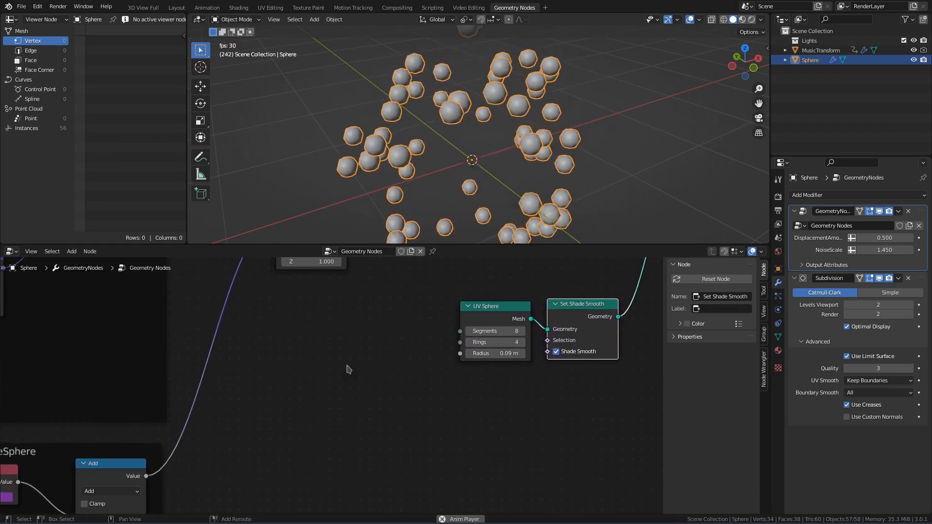
{"action": "key", "text": "shift+a"}
{"action": "type", "text": "smath"}
{"action": "key", "text": "Return"}
{"action": "left_click", "coordinate": [368, 381]}
{"action": "left_click", "coordinate": [367, 381]}
{"action": "key", "text": "m"}
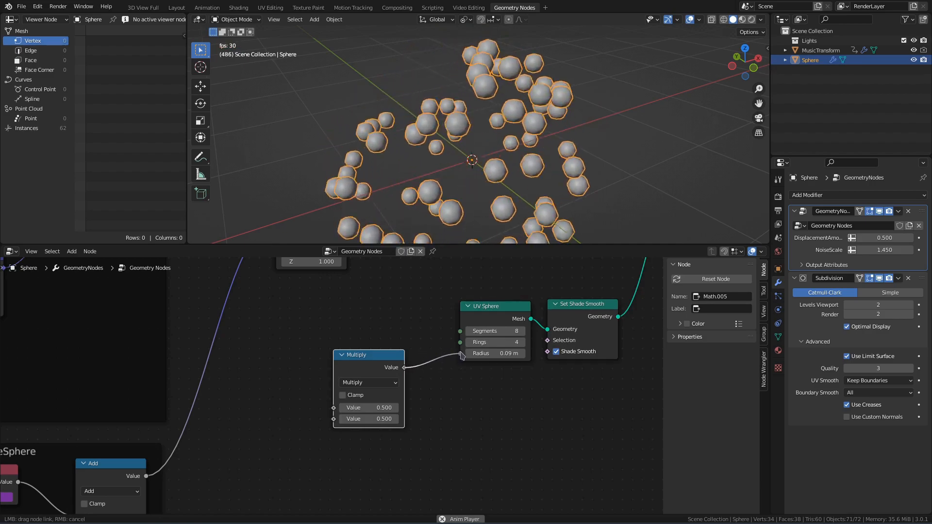
{"action": "left_click_drag", "start_coordinate": [460, 353], "coordinate": [460, 353]}
Step: Feed the Scale of RotateSphere's Object Info node into Multiply's first value and set the second value to 0.170
{"action": "middle_click_drag", "start_coordinate": [255, 434], "coordinate": [358, 351]}
{"action": "scroll", "coordinate": [357, 351], "scroll_direction": "down", "scroll_amount": 3}
{"action": "left_click_drag", "start_coordinate": [108, 476], "coordinate": [413, 381]}
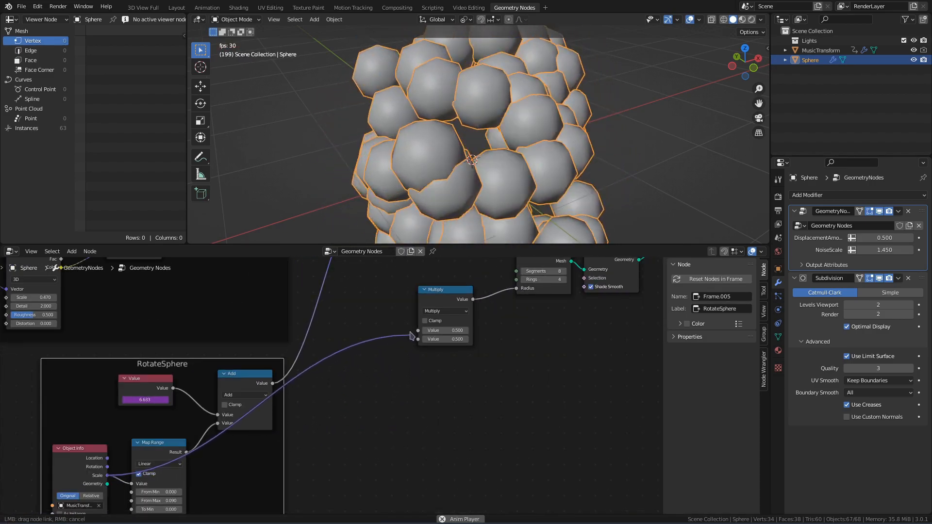
{"action": "left_click_drag", "start_coordinate": [420, 334], "coordinate": [418, 331]}
{"action": "scroll", "coordinate": [476, 334], "scroll_direction": "down", "scroll_amount": 1}
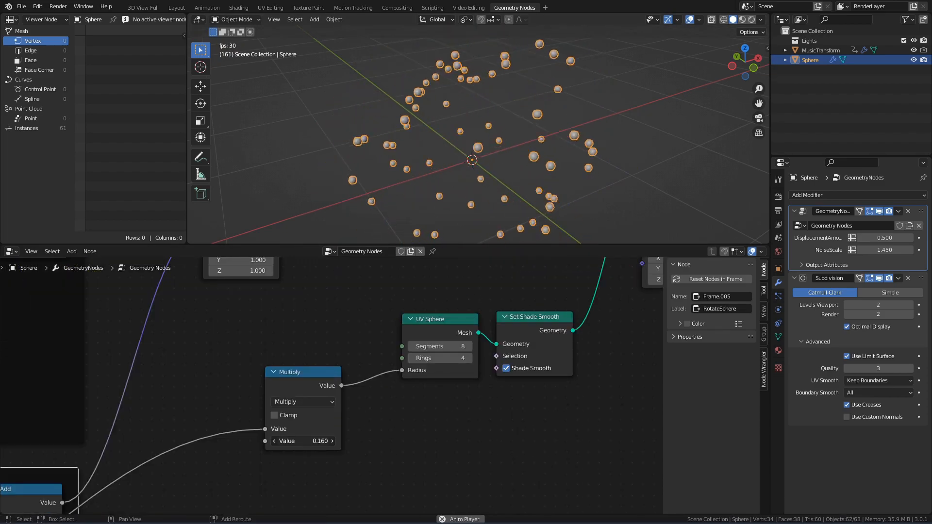
{"action": "middle_click_drag", "start_coordinate": [527, 196], "coordinate": [532, 189]}
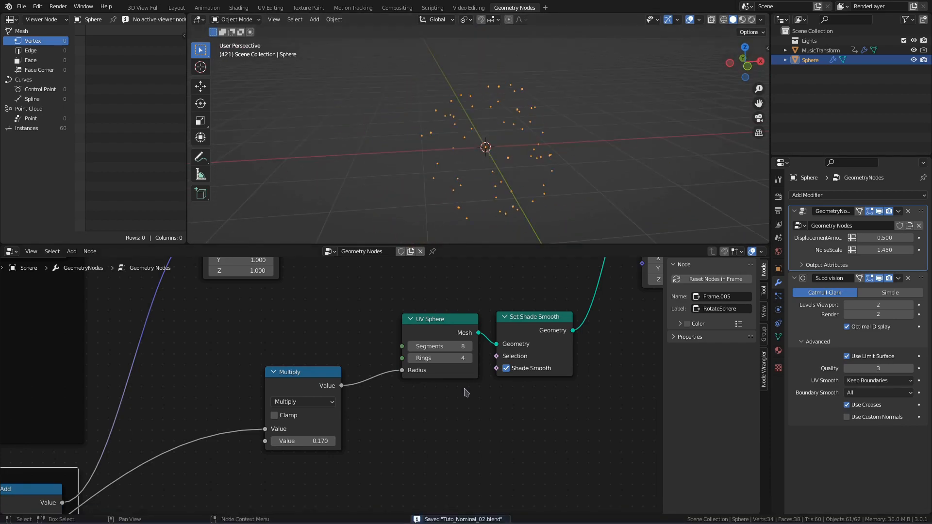
{"action": "scroll", "coordinate": [327, 356], "scroll_direction": "down", "scroll_amount": 3}
{"action": "left_click_drag", "start_coordinate": [383, 338], "coordinate": [365, 365]}
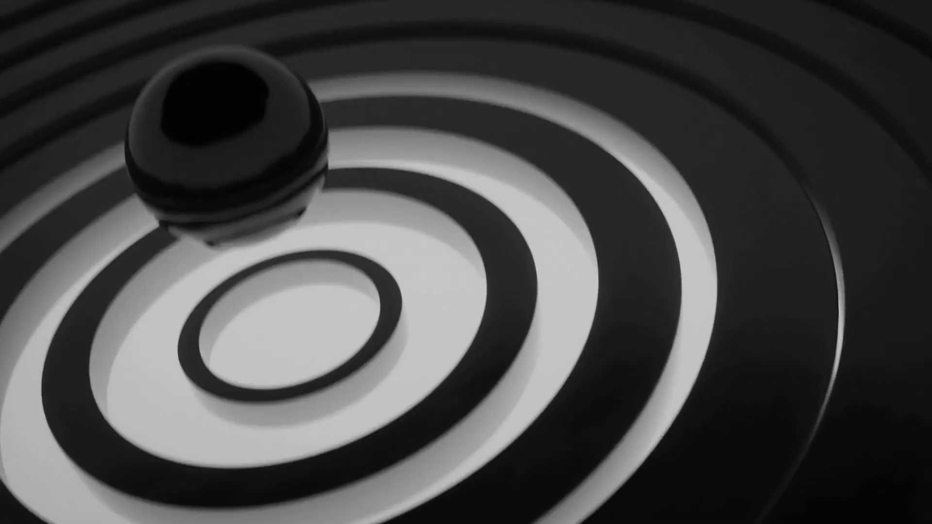
Step: Add a cylinder mesh with 16 vertices and no end caps
{"action": "key", "text": "shift+a"}
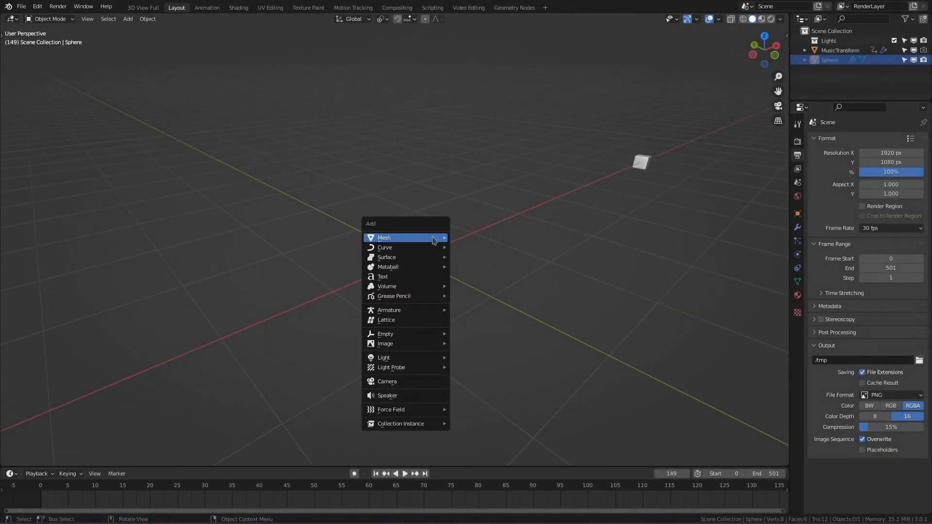
{"action": "mouse_move", "coordinate": [433, 240]}
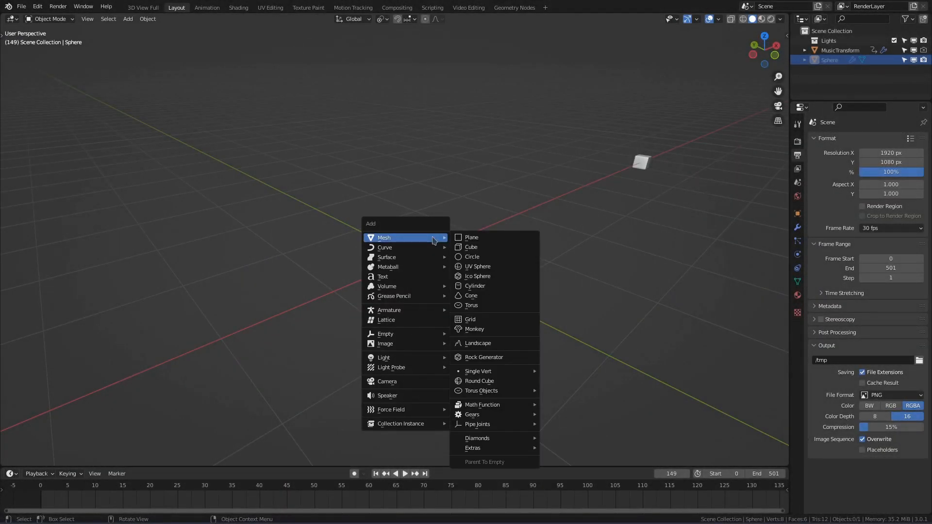
{"action": "left_click", "coordinate": [499, 290]}
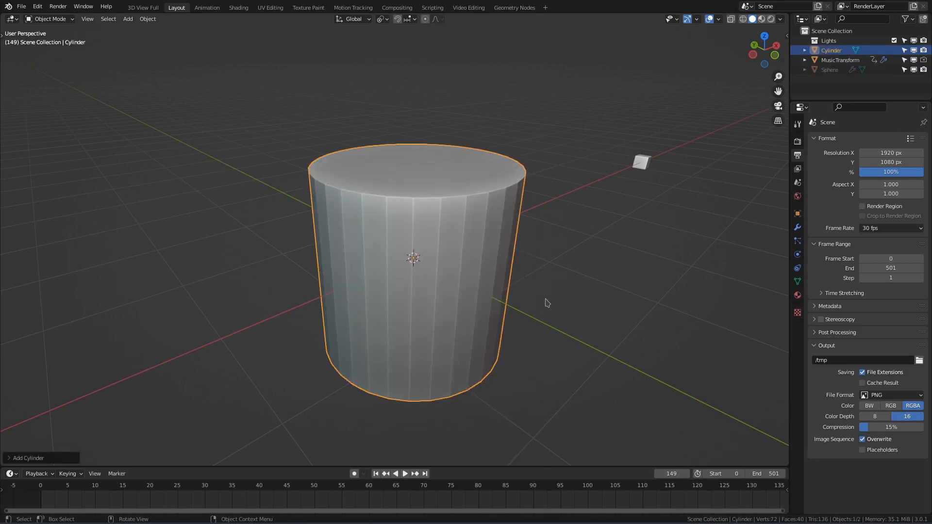
{"action": "left_click", "coordinate": [28, 458]}
{"action": "left_click", "coordinate": [97, 374]}
{"action": "left_click", "coordinate": [93, 384]}
{"action": "type", "text": "16"}
{"action": "key", "text": "Return"}
Step: Scale the cylinder's mesh down along Z into a low open band and shade the object smooth
{"action": "key", "text": "Tab"}
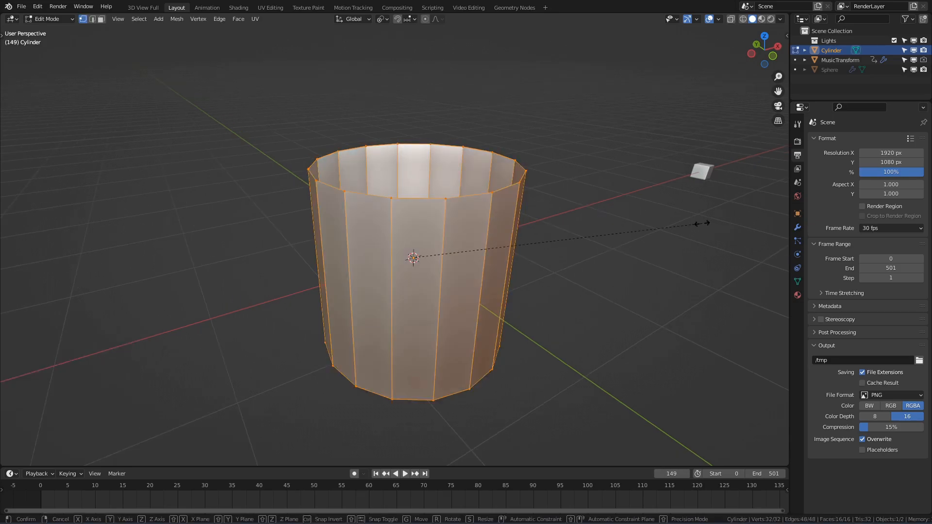
{"action": "key", "text": "s"}
{"action": "key", "text": "z"}
{"action": "left_click", "coordinate": [506, 291]}
{"action": "middle_click_drag", "start_coordinate": [506, 291], "coordinate": [524, 249]}
{"action": "key", "text": "Tab"}
{"action": "right_click", "coordinate": [524, 248]}
{"action": "left_click", "coordinate": [524, 250]}
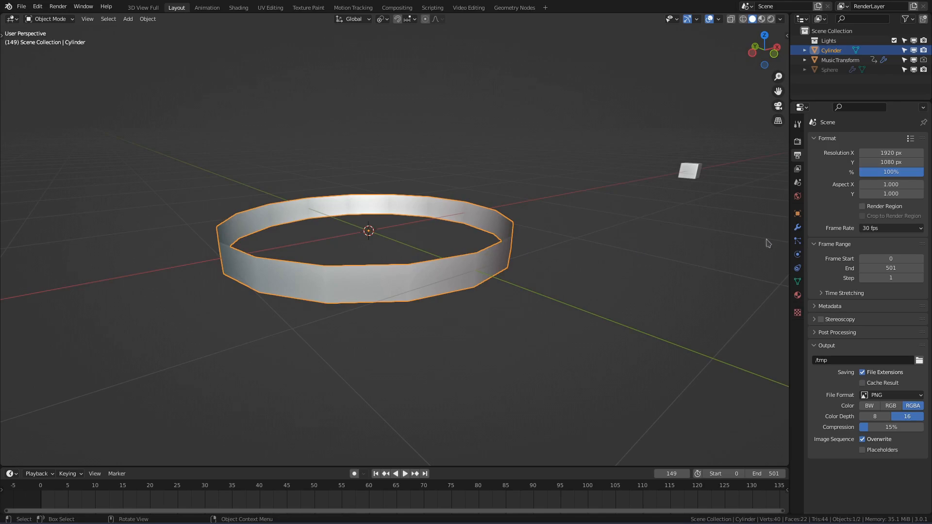
Step: Add a Solidify modifier to the cylinder with a thickness of 0.16 m
{"action": "left_click", "coordinate": [797, 227]}
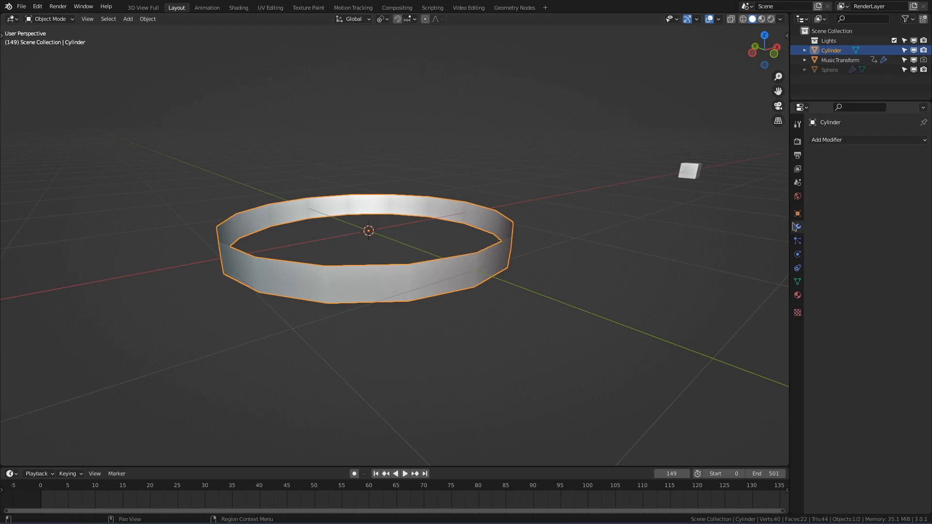
{"action": "left_click", "coordinate": [843, 141]}
{"action": "left_click", "coordinate": [748, 306]}
{"action": "left_click_drag", "start_coordinate": [884, 182], "coordinate": [906, 183]}
{"action": "middle_click_drag", "start_coordinate": [697, 203], "coordinate": [730, 321]}
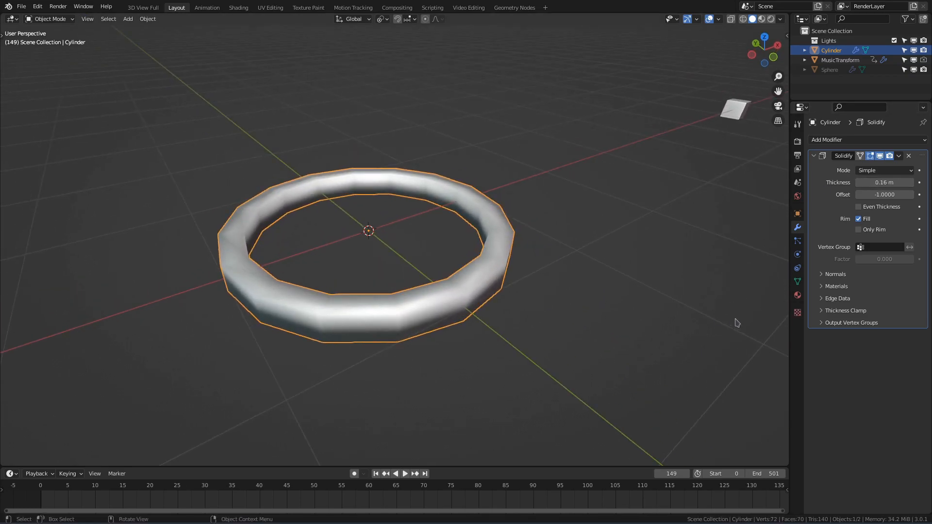
Step: Enable Auto Smooth at 34° in the cylinder's mesh normals settings
{"action": "left_click", "coordinate": [798, 282]}
{"action": "left_click", "coordinate": [857, 170]}
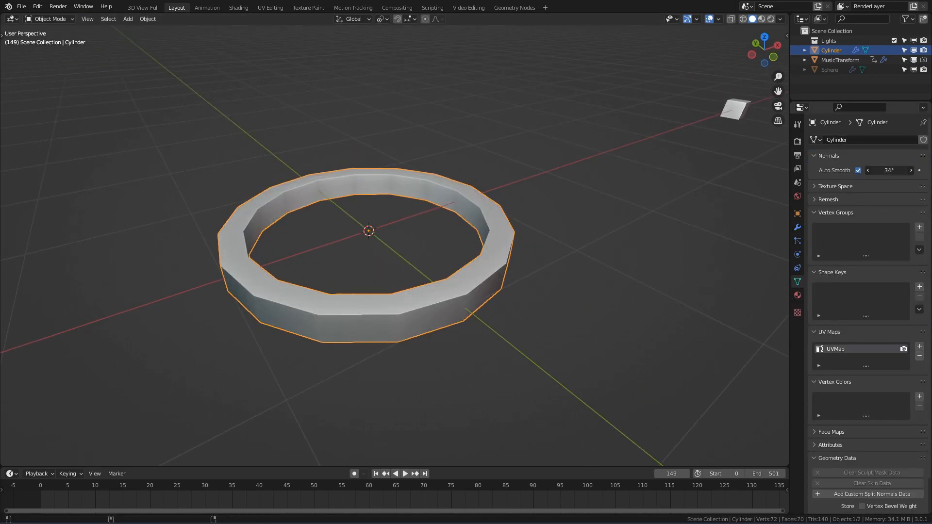
{"action": "left_click", "coordinate": [797, 228]}
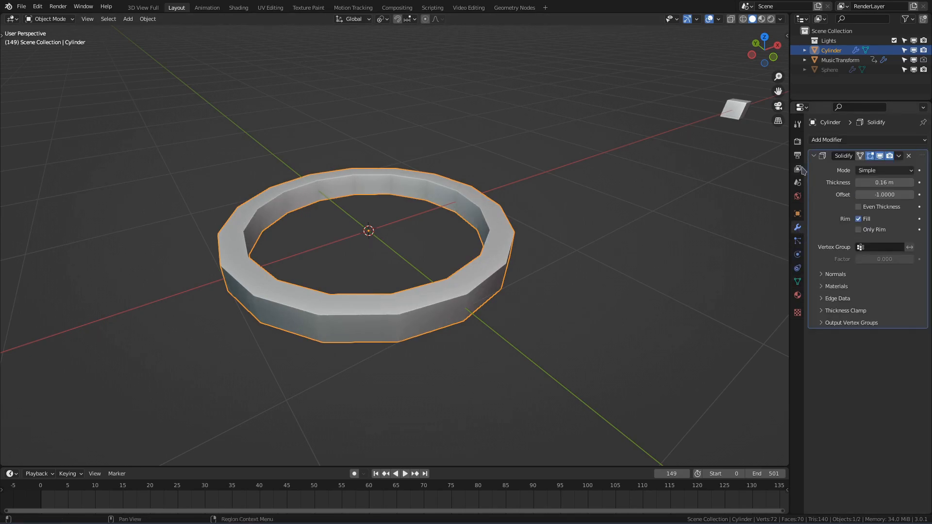
Step: Add a Bevel modifier with an amount of 0.009 m, 2 segments and Harden Normals enabled
{"action": "left_click", "coordinate": [814, 156]}
{"action": "left_click", "coordinate": [825, 140]}
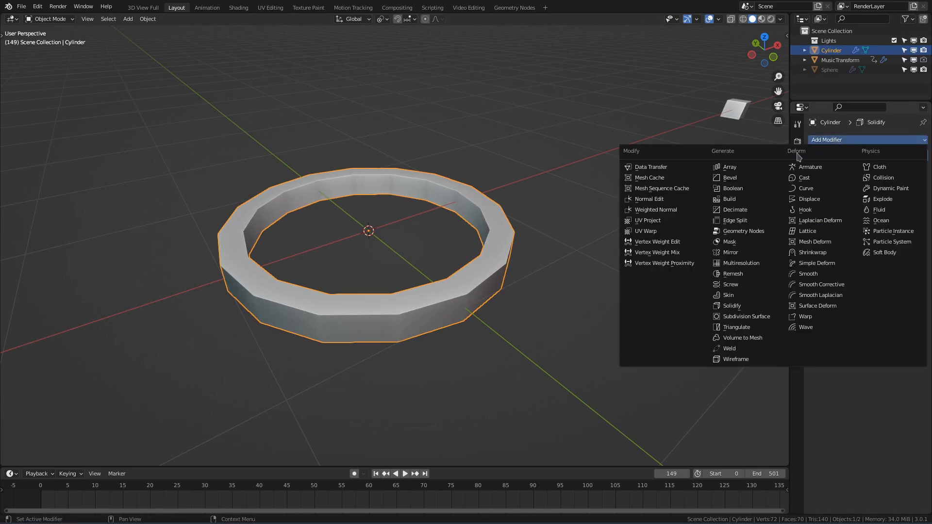
{"action": "left_click", "coordinate": [747, 182]}
{"action": "left_click_drag", "start_coordinate": [900, 207], "coordinate": [863, 208]}
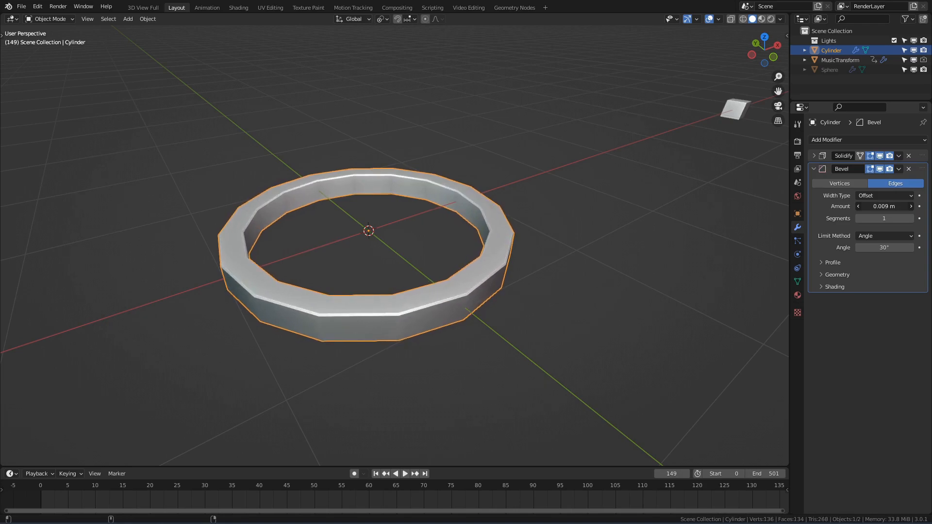
{"action": "left_click", "coordinate": [912, 219]}
{"action": "left_click", "coordinate": [830, 287]}
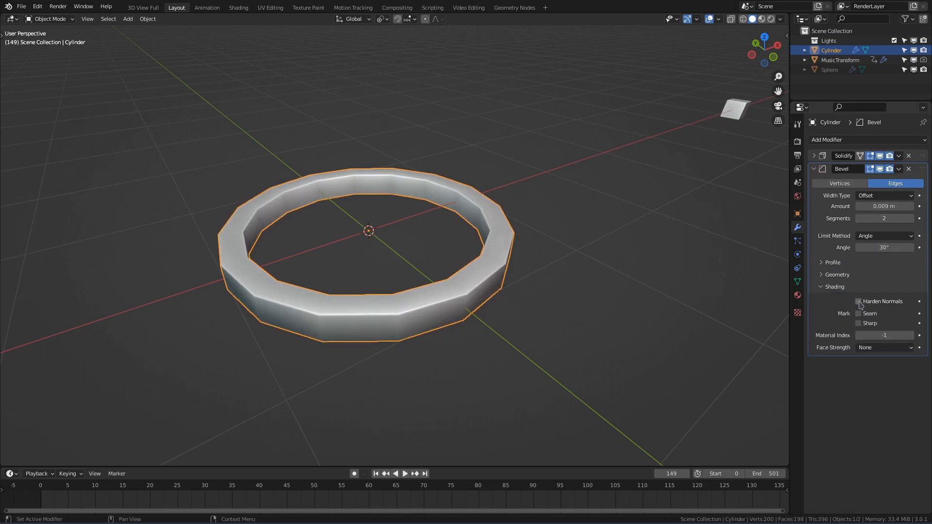
{"action": "left_click", "coordinate": [859, 302]}
Step: Add a Subdivision modifier with viewport level 2, then fine-tune the bevel amount and set the Solidify thickness to 0.222 m
{"action": "key", "text": "ctrl+1"}
{"action": "left_click", "coordinate": [912, 391]}
{"action": "middle_click_drag", "start_coordinate": [549, 348], "coordinate": [702, 345]}
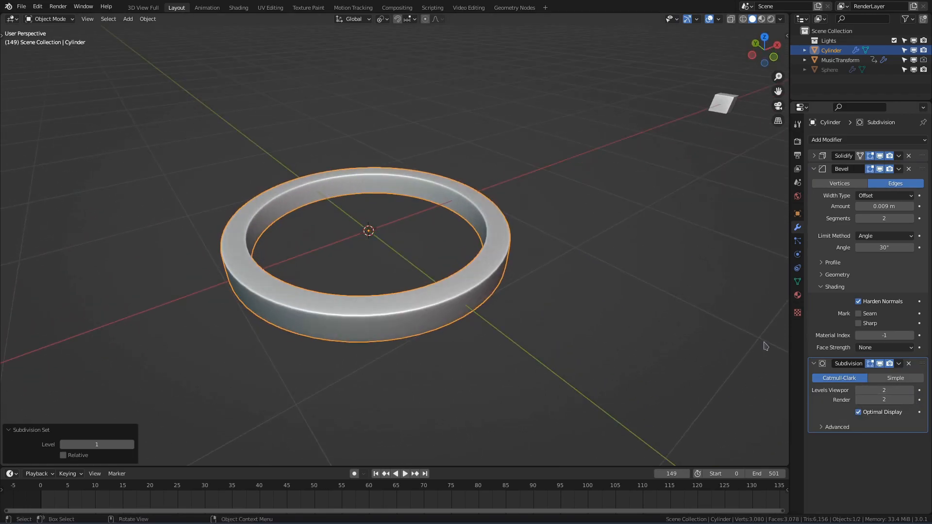
{"action": "left_click_drag", "start_coordinate": [882, 207], "coordinate": [880, 207]}
{"action": "mouse_move", "coordinate": [884, 182]}
{"action": "left_mouse_down"}
{"action": "mouse_move", "coordinate": [867, 183]}
{"action": "mouse_move", "coordinate": [898, 182]}
{"action": "left_mouse_up"}
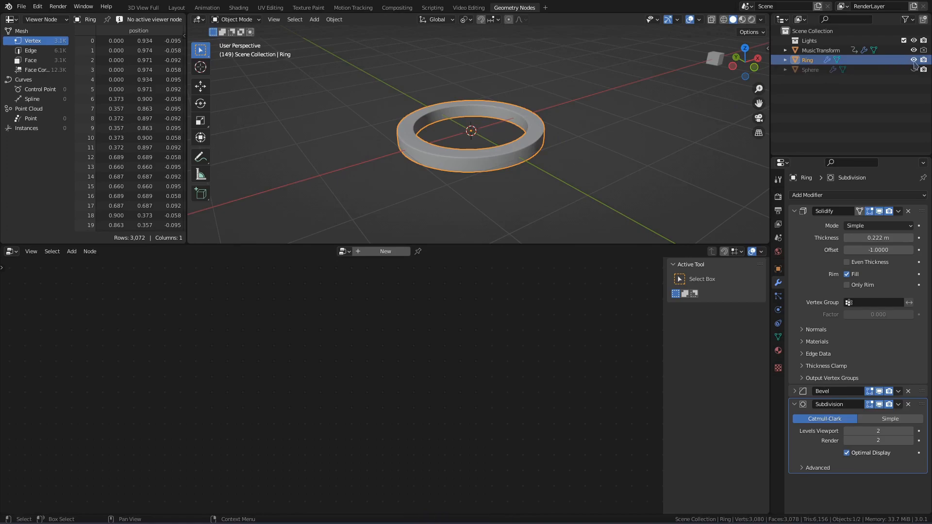
Step: Hide the Ring, show the Sphere object and select it to bring up its node tree
{"action": "left_click", "coordinate": [913, 61]}
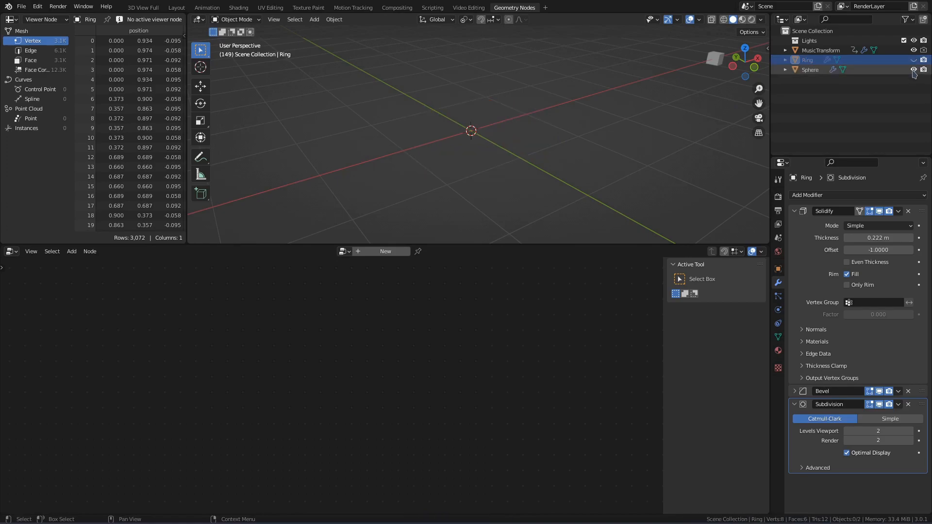
{"action": "left_click", "coordinate": [808, 71]}
{"action": "middle_click_drag", "start_coordinate": [462, 403], "coordinate": [465, 380]}
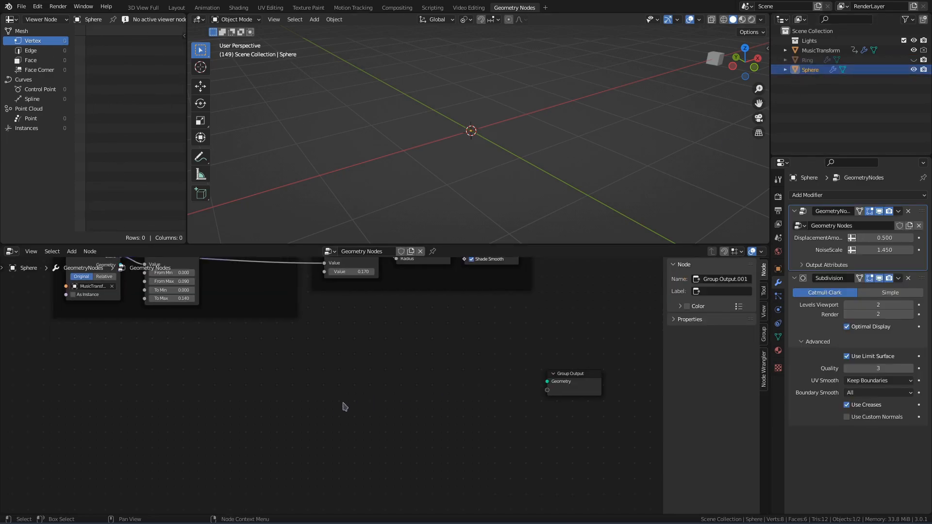
Step: Add a Curve Line node and an Instance on Points node in the empty area before the new Group Output
{"action": "scroll", "coordinate": [349, 406], "scroll_direction": "up", "scroll_amount": 1}
{"action": "middle_click_drag", "start_coordinate": [226, 389], "coordinate": [264, 387]}
{"action": "key", "text": "shift+a"}
{"action": "left_click", "coordinate": [264, 383]}
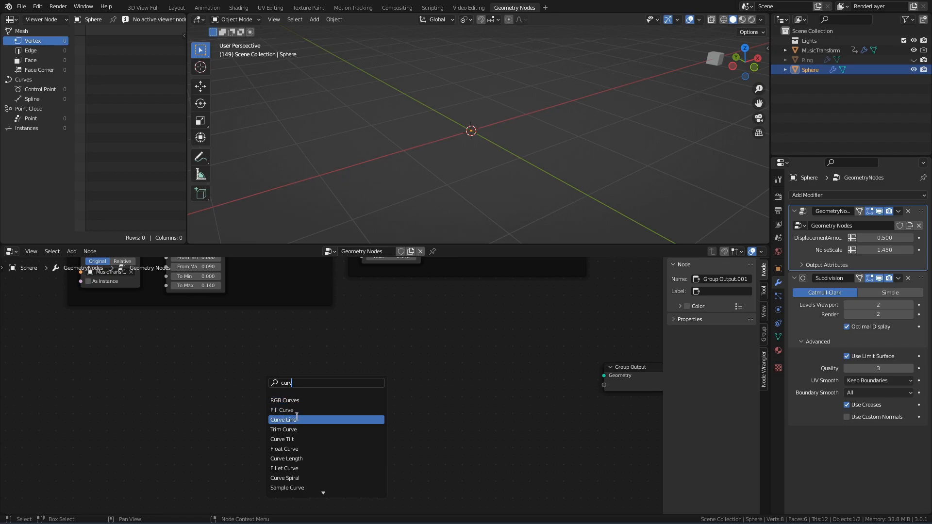
{"action": "left_click", "coordinate": [310, 420]}
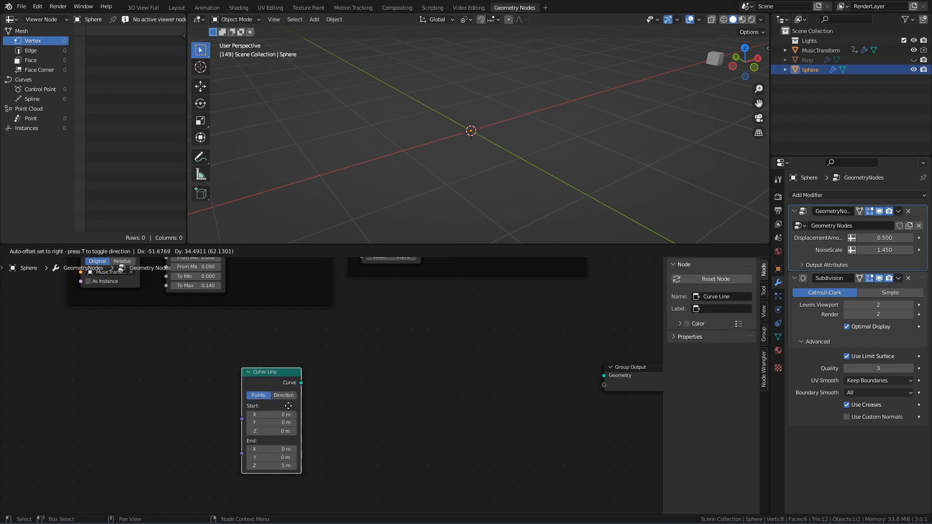
{"action": "left_click", "coordinate": [262, 385]}
{"action": "key", "text": "shift+a"}
{"action": "left_click", "coordinate": [422, 326]}
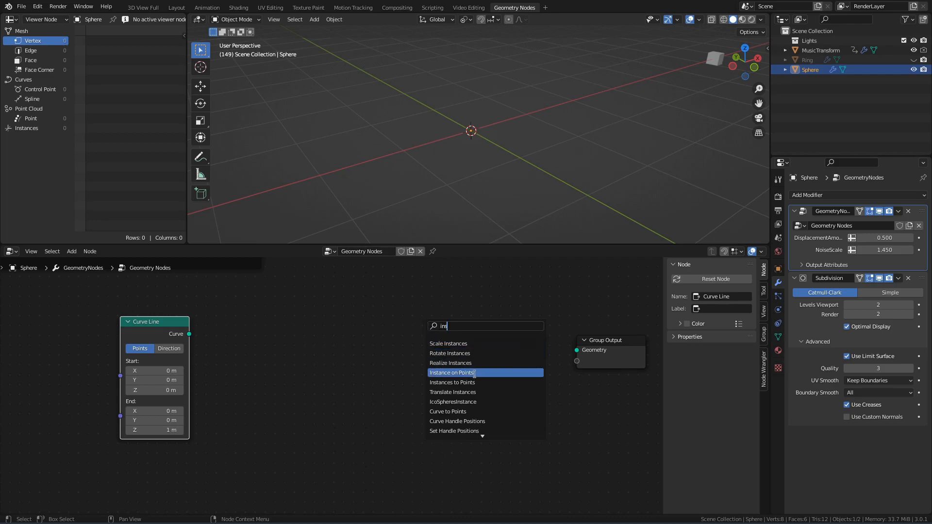
{"action": "left_click", "coordinate": [451, 372]}
Step: Add an Object Info node referencing Ring and connect its Geometry to Instance on Points' Instance input
{"action": "key", "text": "shift+a"}
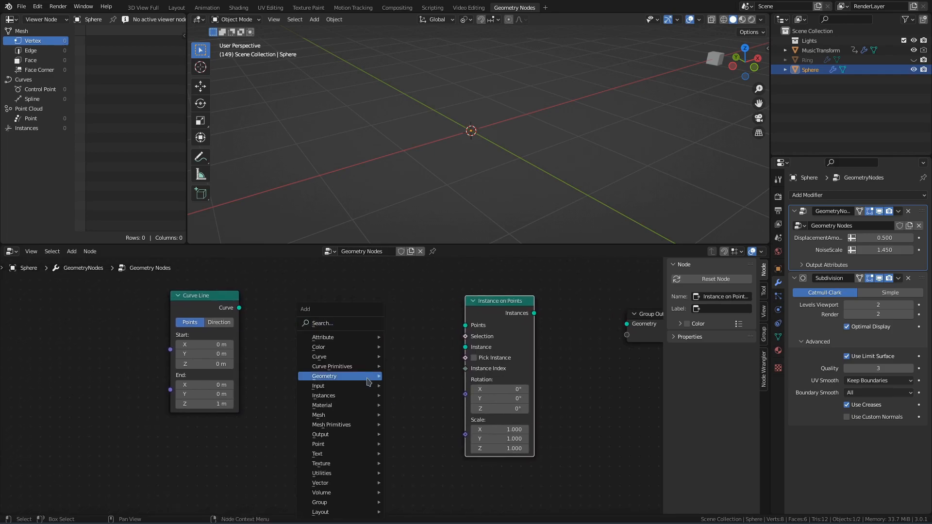
{"action": "left_click", "coordinate": [367, 378]}
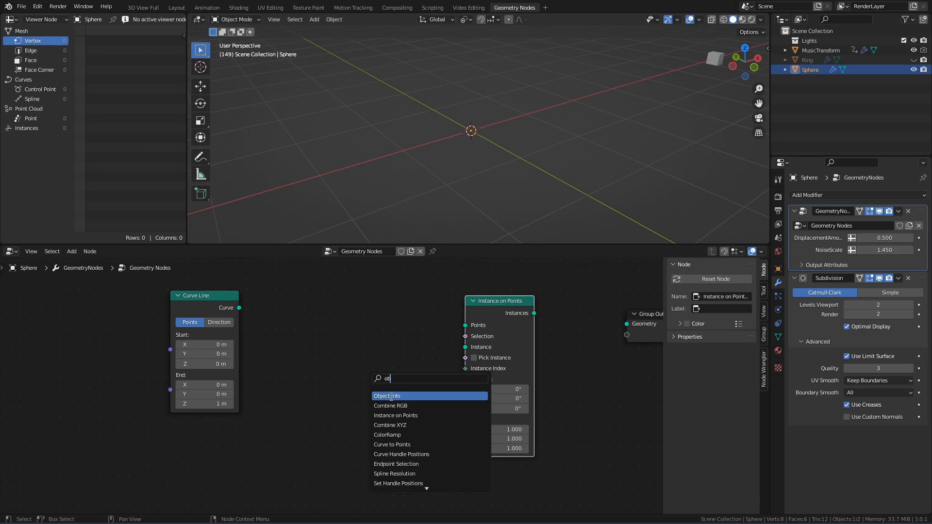
{"action": "left_click", "coordinate": [389, 397]}
{"action": "left_click", "coordinate": [307, 422]}
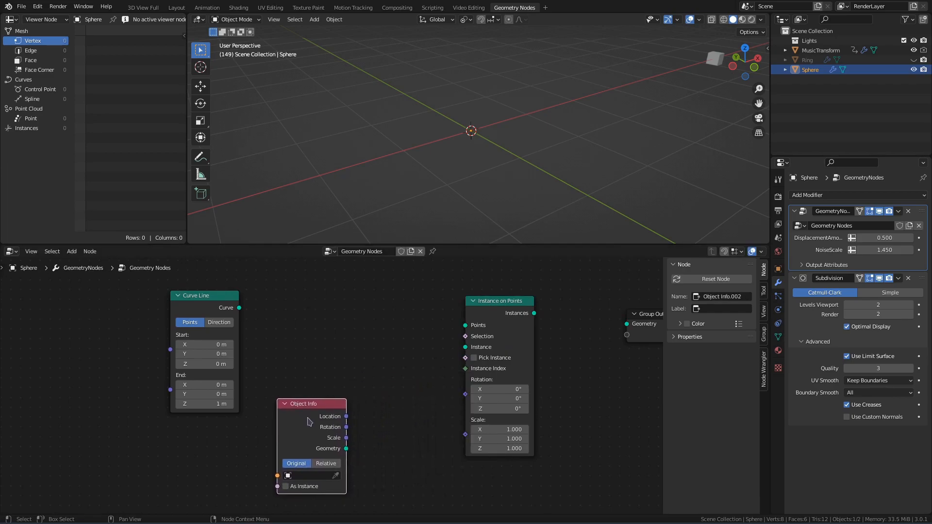
{"action": "left_click", "coordinate": [316, 475]}
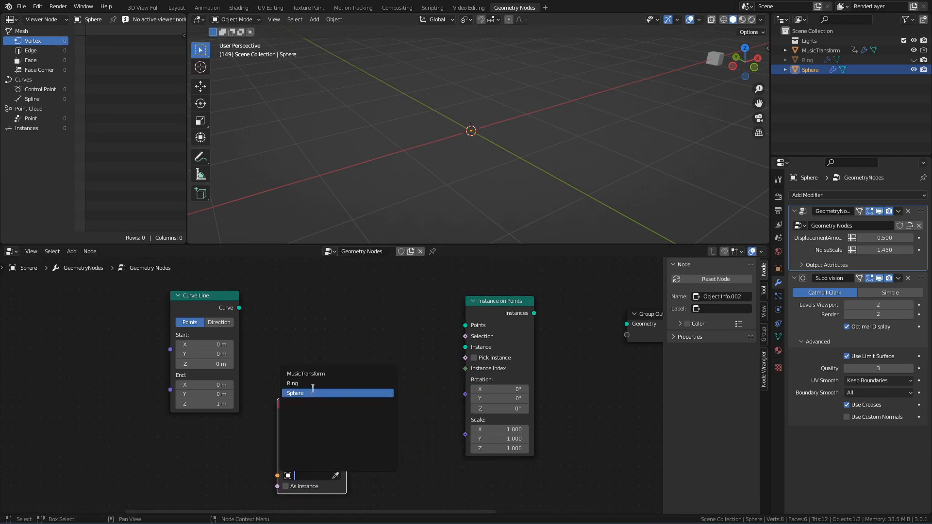
{"action": "left_click", "coordinate": [313, 384]}
{"action": "middle_click_drag", "start_coordinate": [312, 387], "coordinate": [286, 392]}
{"action": "left_click_drag", "start_coordinate": [320, 453], "coordinate": [440, 352]}
Step: Connect Instance on Points to the Group Output and the Curve Line's curve to the Points input
{"action": "left_click_drag", "start_coordinate": [508, 318], "coordinate": [601, 329]}
{"action": "left_click_drag", "start_coordinate": [481, 305], "coordinate": [502, 308]}
{"action": "left_click_drag", "start_coordinate": [213, 312], "coordinate": [426, 326]}
{"action": "left_click_drag", "start_coordinate": [462, 334], "coordinate": [461, 334]}
{"action": "mouse_move", "coordinate": [191, 409]}
{"action": "left_mouse_down"}
{"action": "mouse_move", "coordinate": [226, 408]}
{"action": "mouse_move", "coordinate": [177, 409]}
{"action": "left_mouse_up"}
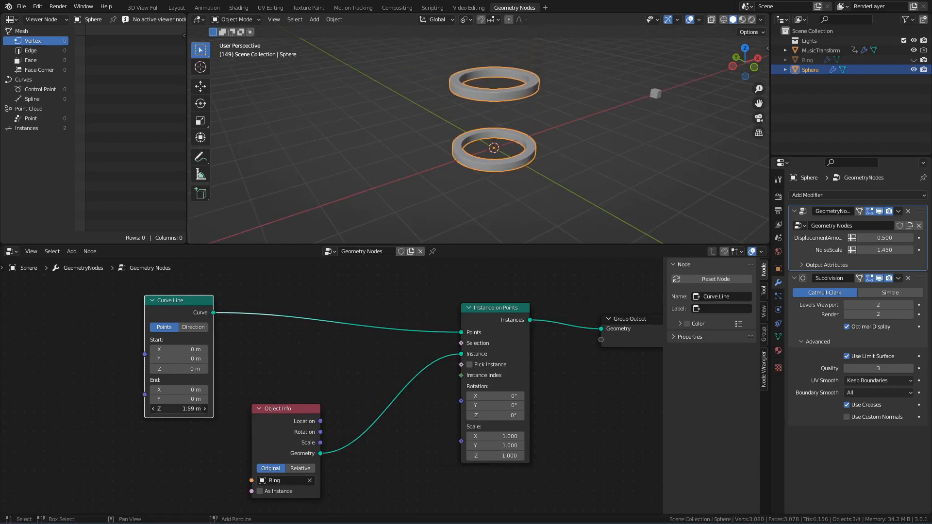
{"action": "right_click", "coordinate": [177, 408]}
{"action": "left_click_drag", "start_coordinate": [199, 368], "coordinate": [188, 349]}
{"action": "right_click", "coordinate": [183, 369]}
{"action": "right_click", "coordinate": [189, 359]}
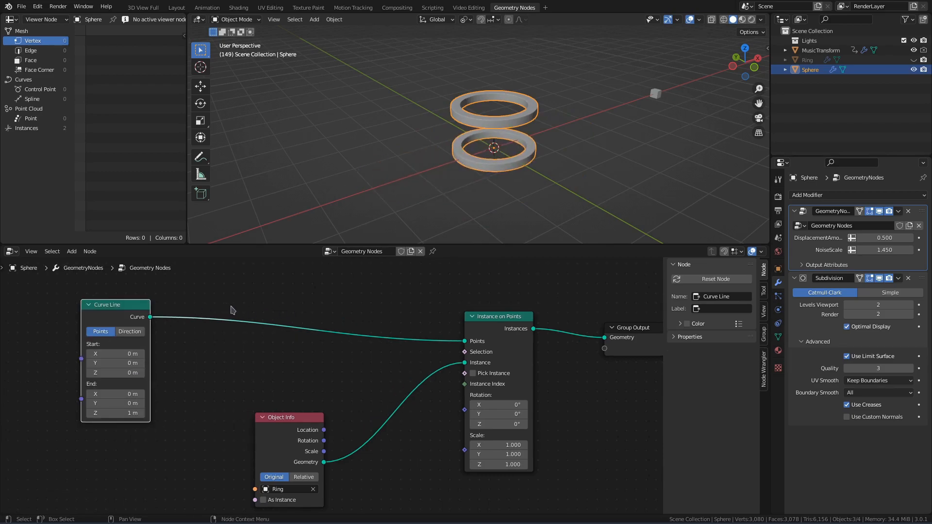
Step: Insert a Transform node after the Curve Line and lower its Z translation to about -0.48 m
{"action": "key", "text": "shift+a"}
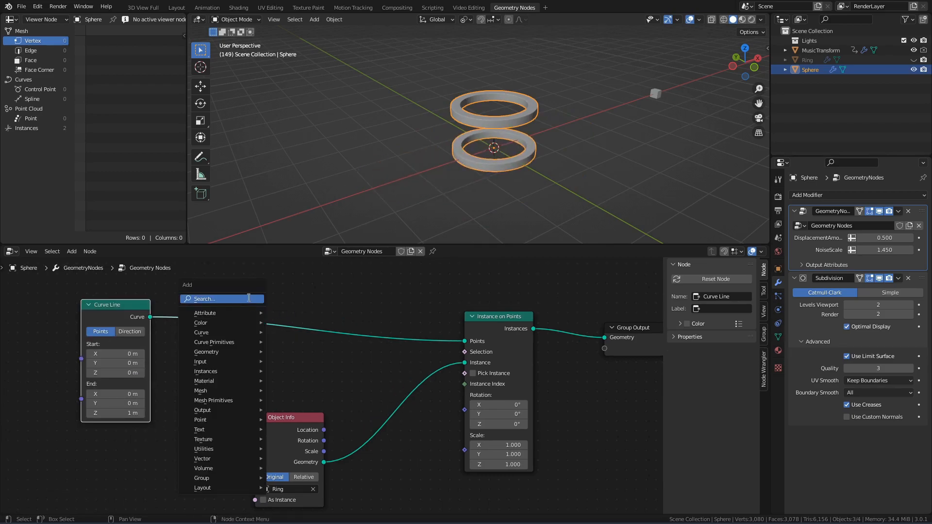
{"action": "left_click", "coordinate": [248, 299]}
{"action": "left_click", "coordinate": [262, 316]}
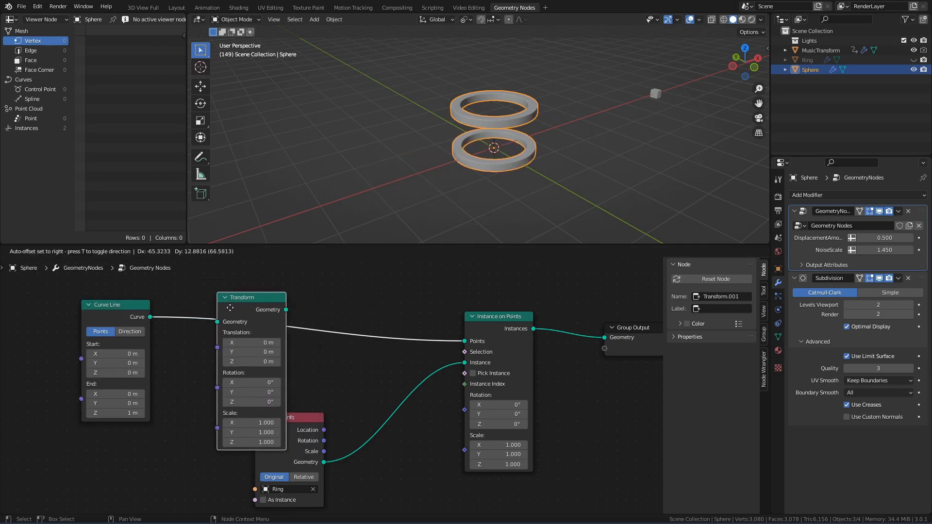
{"action": "left_click", "coordinate": [212, 304]}
{"action": "mouse_move", "coordinate": [241, 353]}
{"action": "left_mouse_down"}
{"action": "mouse_move", "coordinate": [265, 354]}
{"action": "mouse_move", "coordinate": [213, 354]}
{"action": "mouse_move", "coordinate": [228, 357]}
{"action": "left_mouse_up"}
{"action": "right_click", "coordinate": [243, 357]}
{"action": "middle_click_drag", "start_coordinate": [656, 194], "coordinate": [612, 157]}
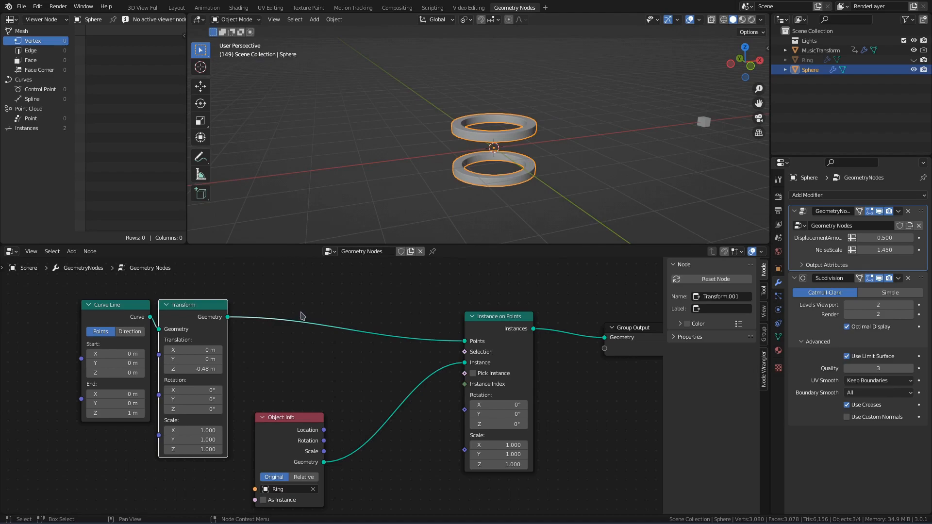
Step: Insert a Resample Curve node between Transform and Instance on Points and set its count to 6
{"action": "key", "text": "shift+a"}
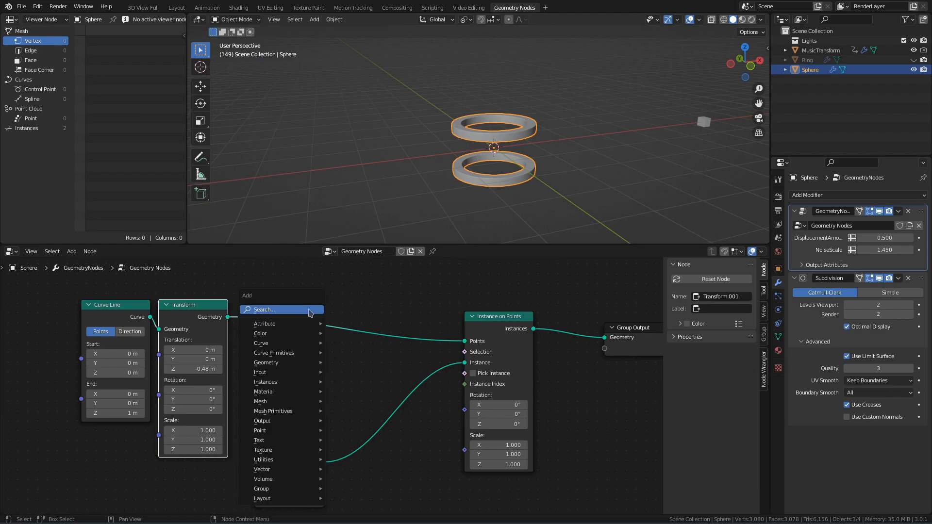
{"action": "left_click", "coordinate": [309, 311]}
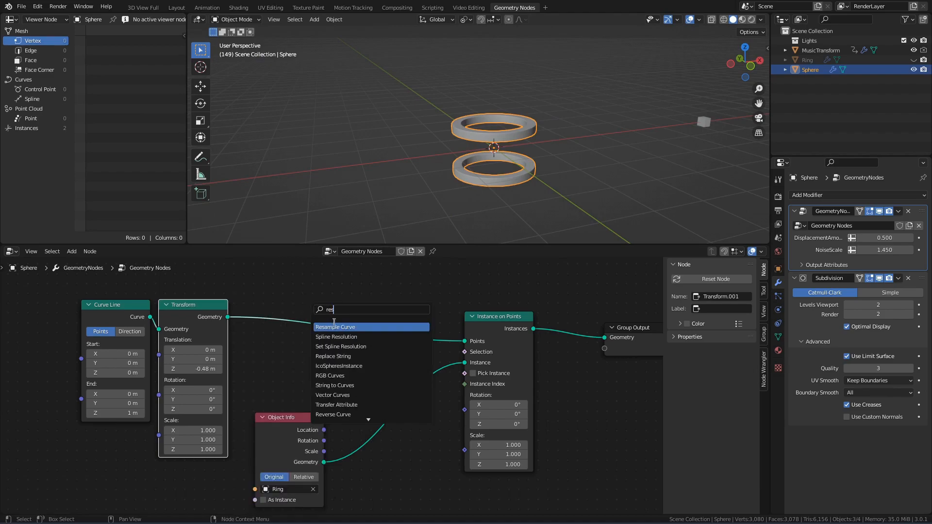
{"action": "left_click", "coordinate": [336, 327]}
{"action": "left_click", "coordinate": [298, 318]}
{"action": "left_click", "coordinate": [279, 356]}
{"action": "left_click", "coordinate": [279, 356]}
{"action": "left_click", "coordinate": [279, 356]}
{"action": "left_click", "coordinate": [279, 356]}
{"action": "left_click", "coordinate": [280, 356]}
{"action": "left_click", "coordinate": [279, 356]}
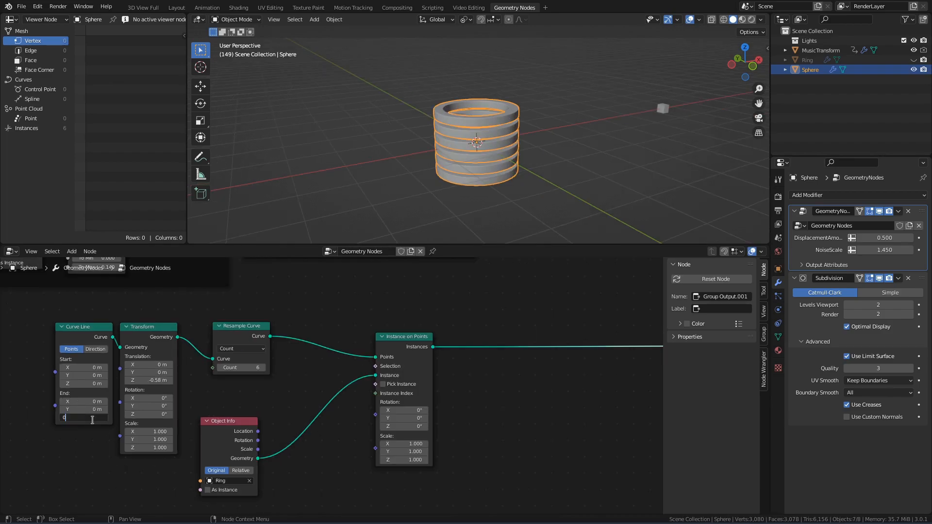
Step: Set the Curve Line's end Z and the Transform's Z translation to 0 m and save the file
{"action": "left_click_drag", "start_coordinate": [92, 420], "coordinate": [72, 420]}
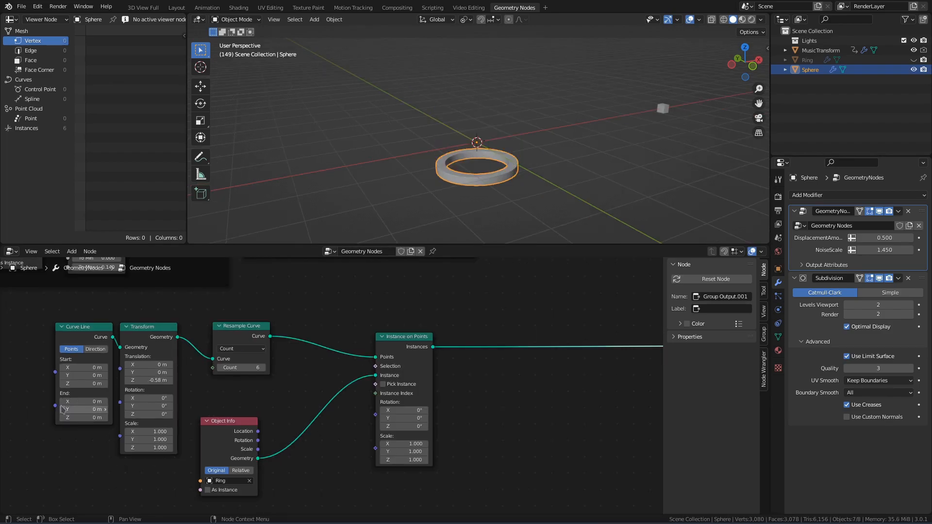
{"action": "key", "text": "ctrl+BackSpace"}
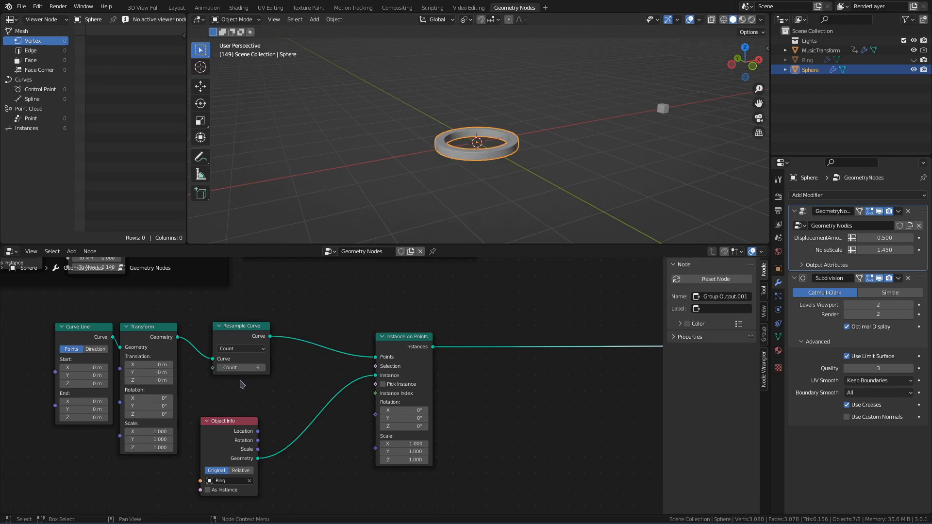
{"action": "middle_click_drag", "start_coordinate": [365, 370], "coordinate": [283, 380]}
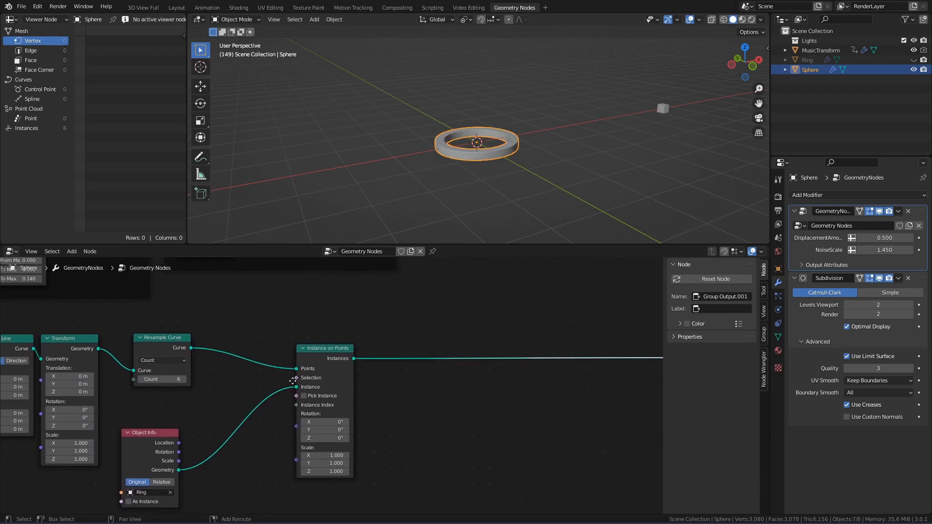
{"action": "key", "text": "ctrl+s"}
Step: Insert a Scale Instances node between Instance on Points and the Group Output, leaving room before it
{"action": "key", "text": "shift+a"}
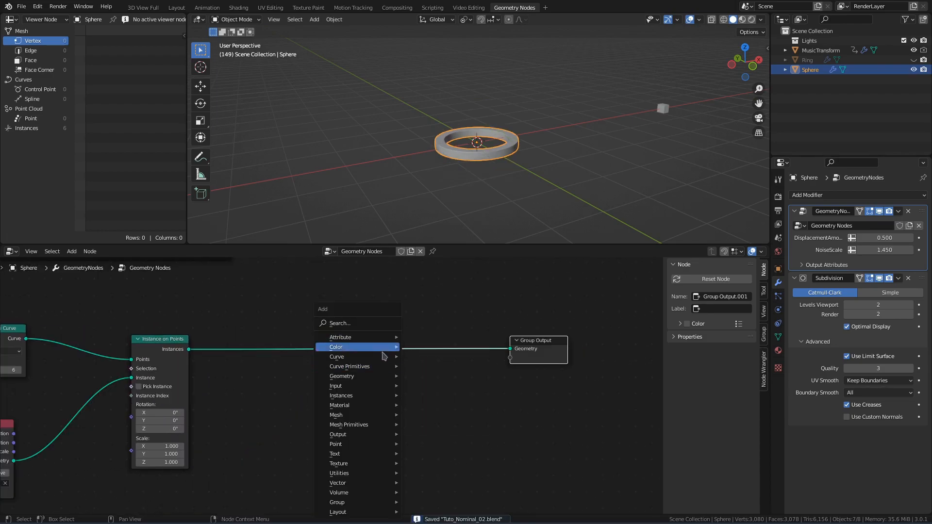
{"action": "key", "text": "s"}
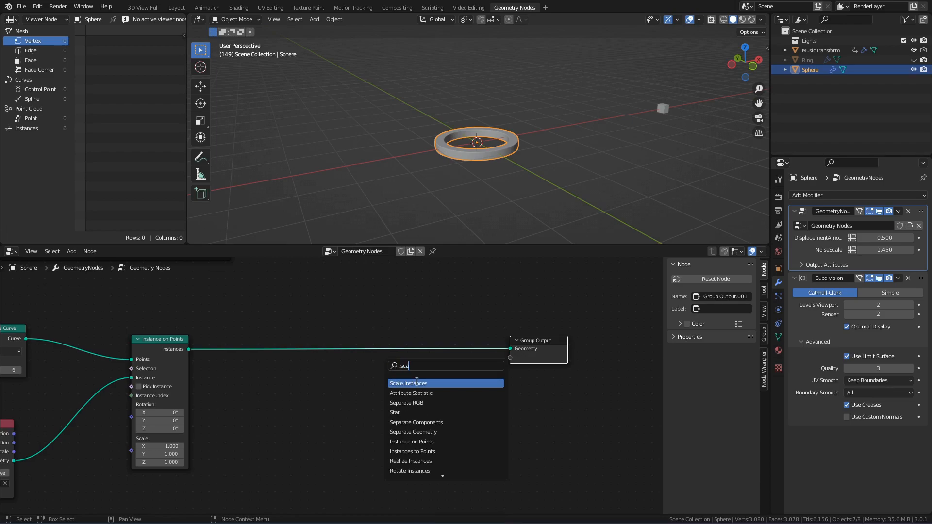
{"action": "left_click", "coordinate": [417, 383]}
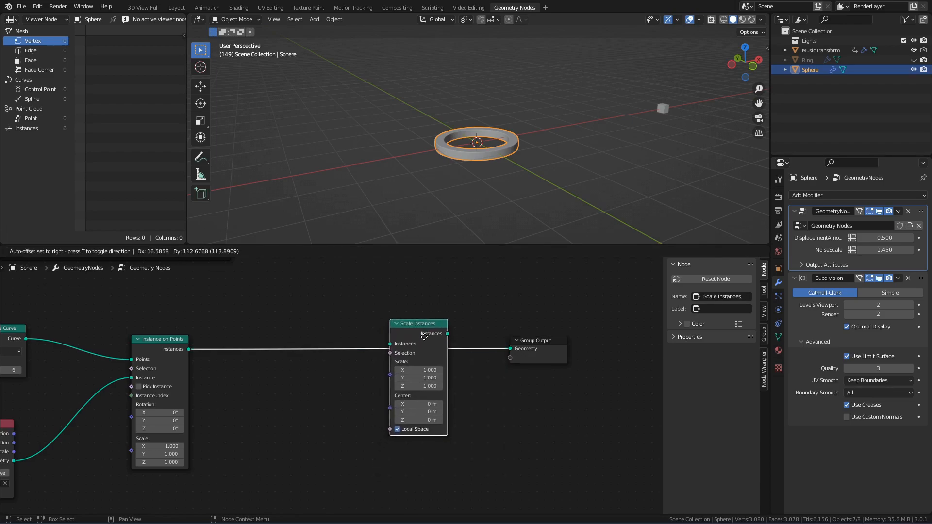
{"action": "left_click", "coordinate": [429, 357]}
{"action": "key", "text": "g"}
{"action": "key", "text": "x"}
{"action": "left_click", "coordinate": [682, 373]}
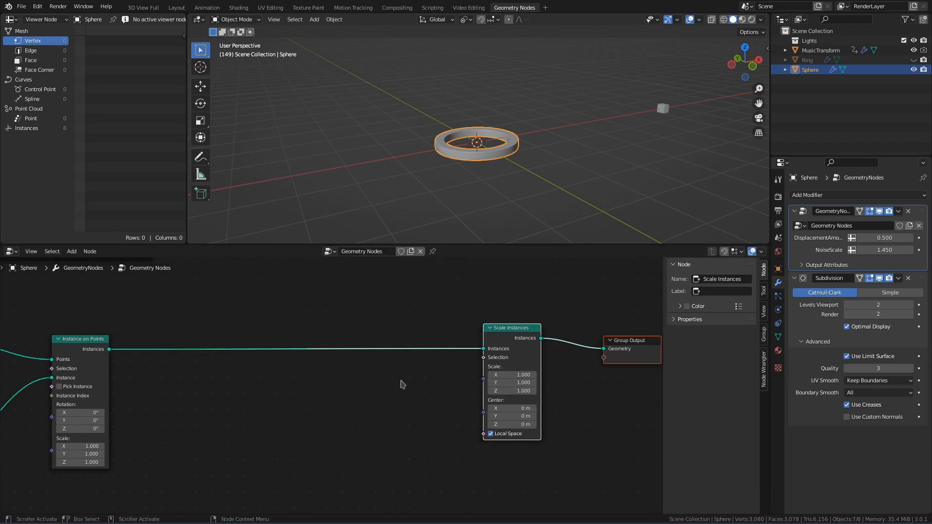
Step: Add a Position node and a Math node set to Add, and connect Position to the Add node's first value
{"action": "middle_click_drag", "start_coordinate": [386, 384], "coordinate": [473, 374]}
{"action": "key", "text": "shift+a"}
{"action": "type", "text": "spo"}
{"action": "left_click", "coordinate": [354, 392]}
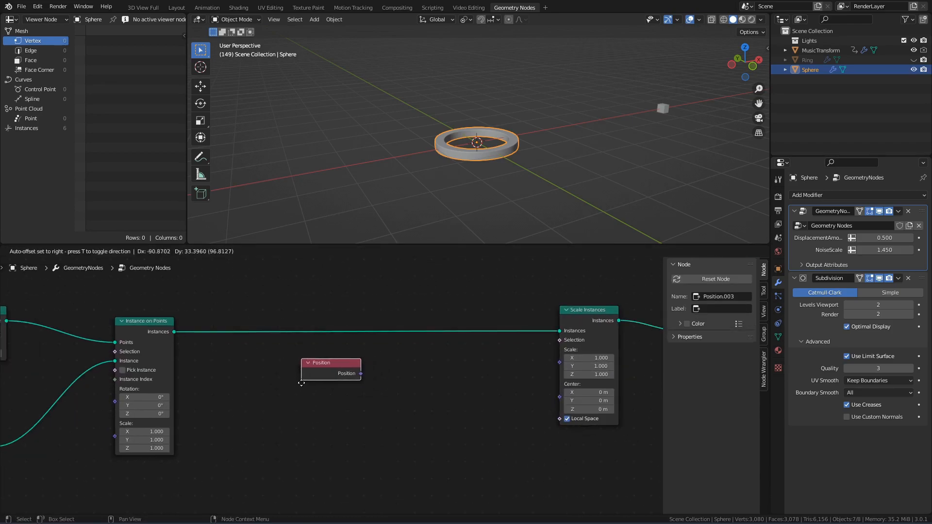
{"action": "left_click", "coordinate": [293, 374]}
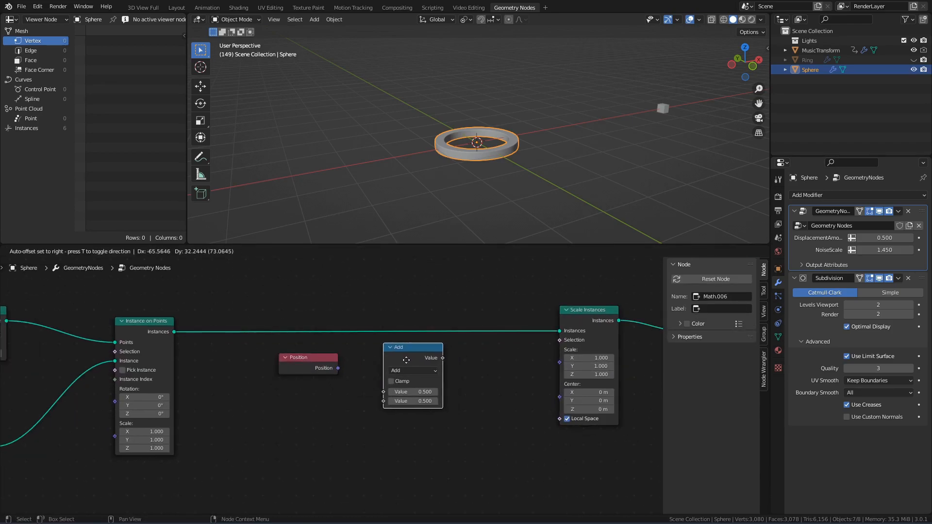
{"action": "left_click", "coordinate": [402, 358]}
{"action": "left_click_drag", "start_coordinate": [339, 368], "coordinate": [377, 392]}
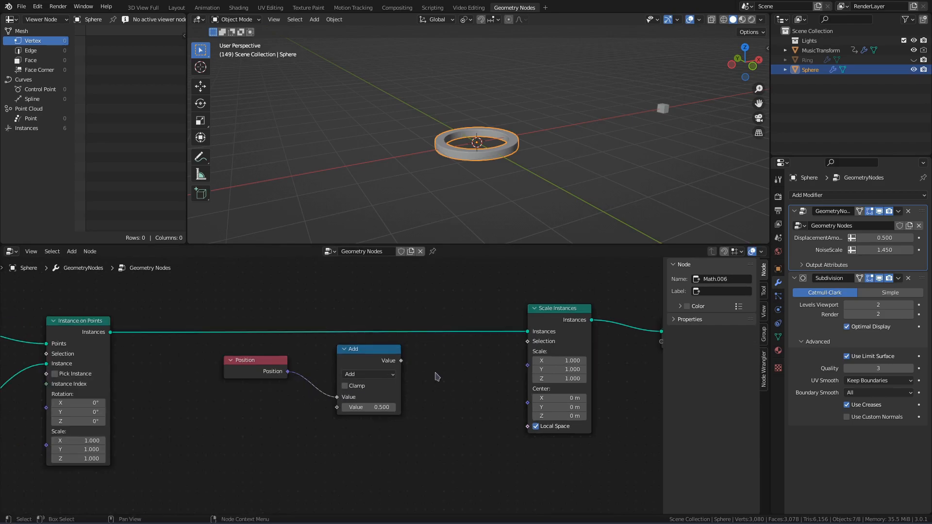
Step: Add a Combine XYZ node with Z at 1, feed Add into X and Y, and connect its vector to Scale Instances' Scale
{"action": "key", "text": "shift+a"}
{"action": "type", "text": "sc"}
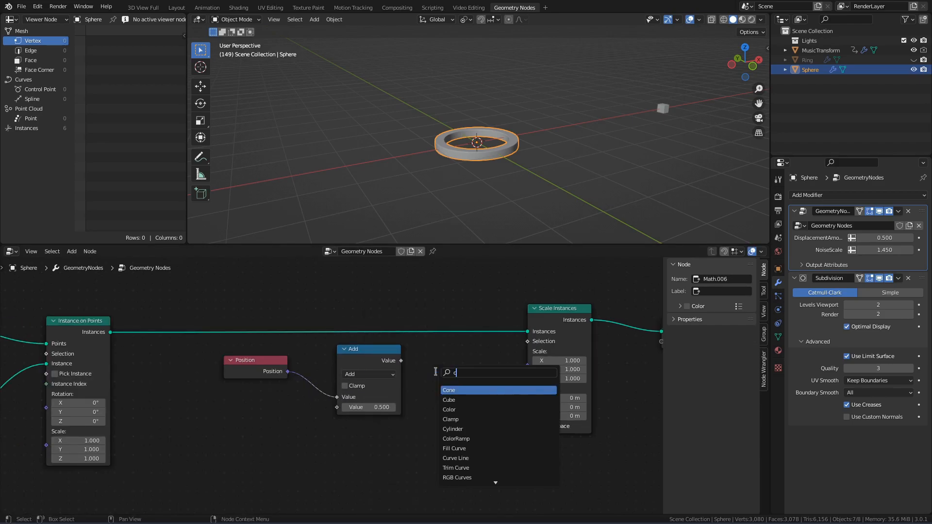
{"action": "left_click", "coordinate": [459, 400]}
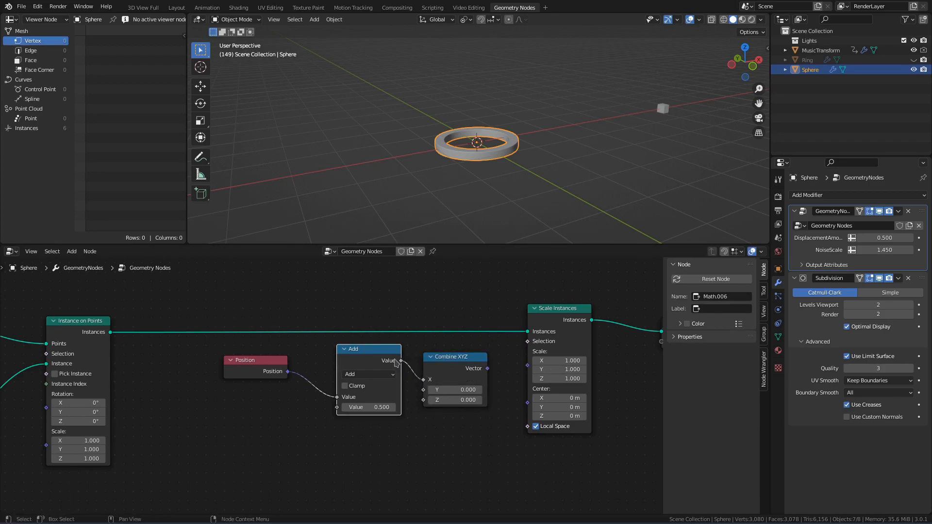
{"action": "left_click_drag", "start_coordinate": [428, 394], "coordinate": [427, 396]}
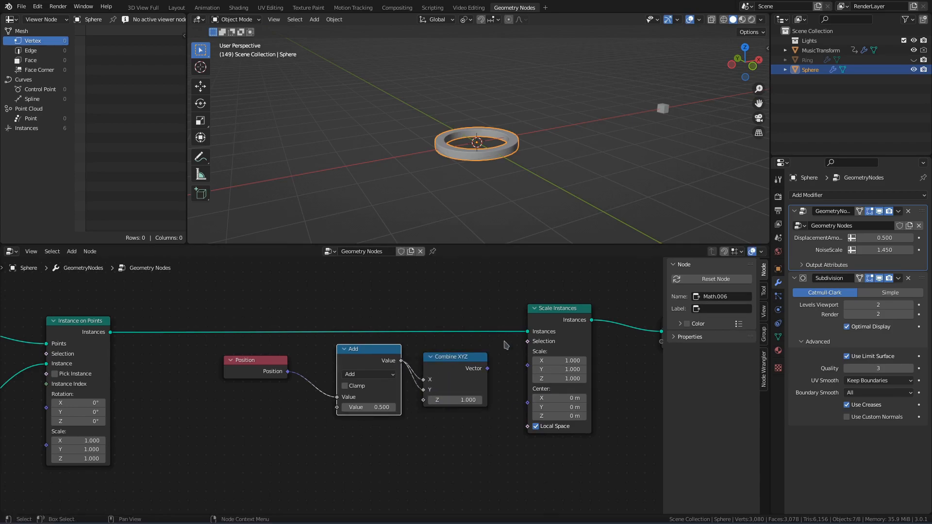
{"action": "left_click_drag", "start_coordinate": [535, 370], "coordinate": [524, 372]}
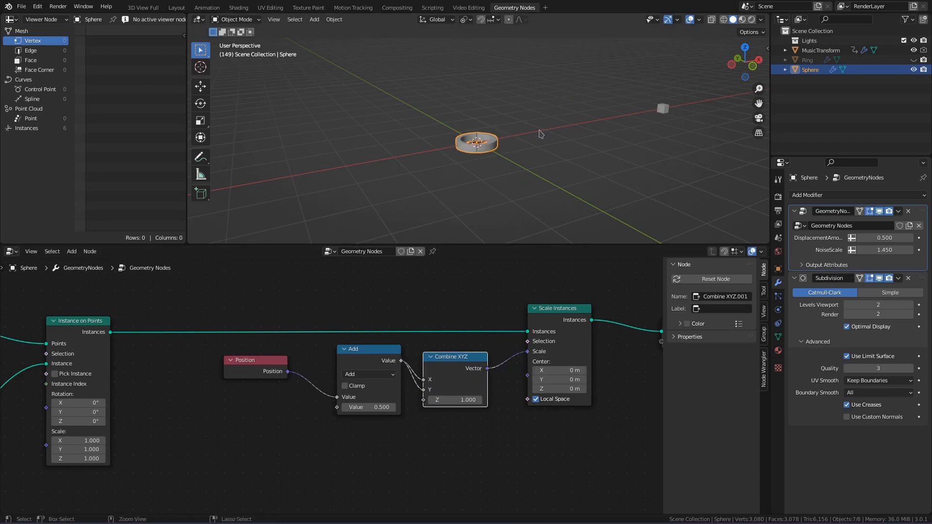
Step: Raise the Add node's second value to about 1.39 to enlarge the ring and save the file
{"action": "scroll", "coordinate": [543, 126], "scroll_direction": "up", "scroll_amount": 3}
{"action": "left_click_drag", "start_coordinate": [369, 407], "coordinate": [400, 407]}
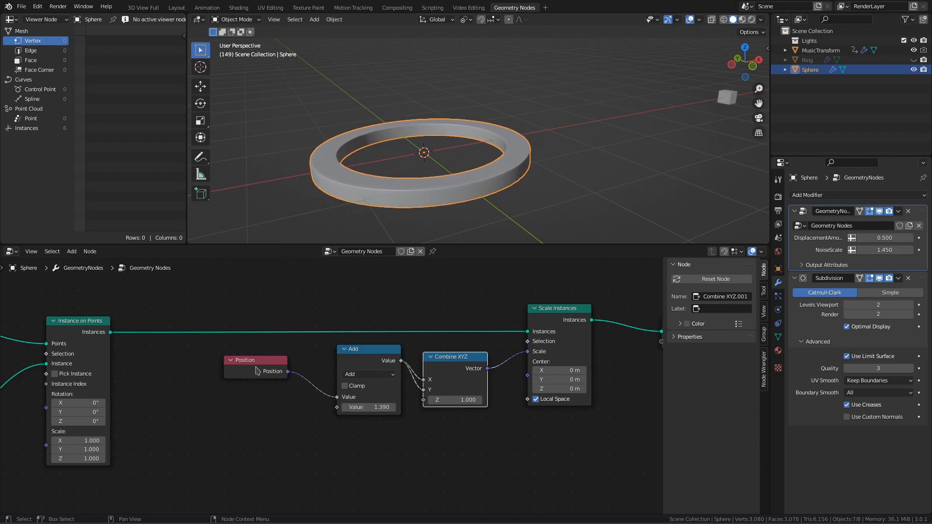
{"action": "middle_click_drag", "start_coordinate": [258, 371], "coordinate": [330, 372]}
{"action": "left_click_drag", "start_coordinate": [330, 371], "coordinate": [335, 372]}
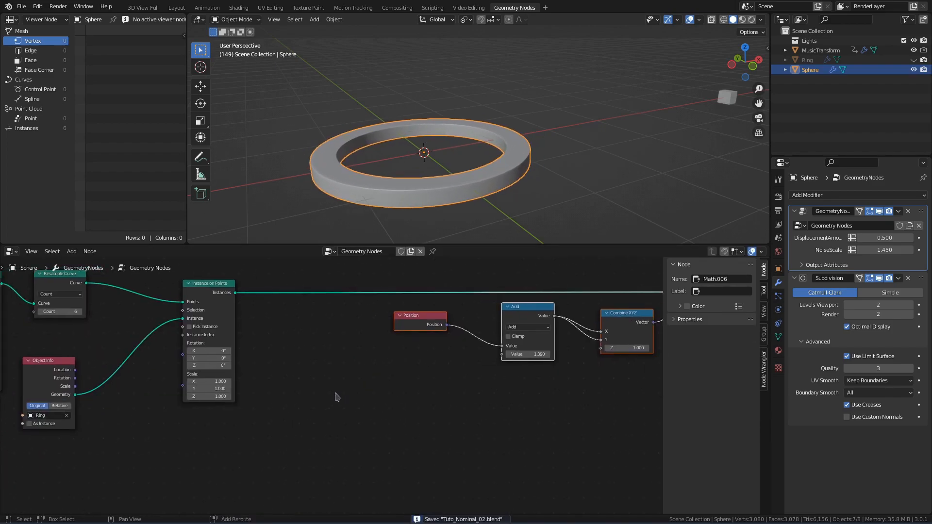
Step: Place another Object Info node below the Position node and set its object to MusicTransform
{"action": "left_click_drag", "start_coordinate": [34, 378], "coordinate": [345, 375]}
{"action": "scroll", "coordinate": [345, 375], "scroll_direction": "up", "scroll_amount": 2}
{"action": "left_click", "coordinate": [335, 430]}
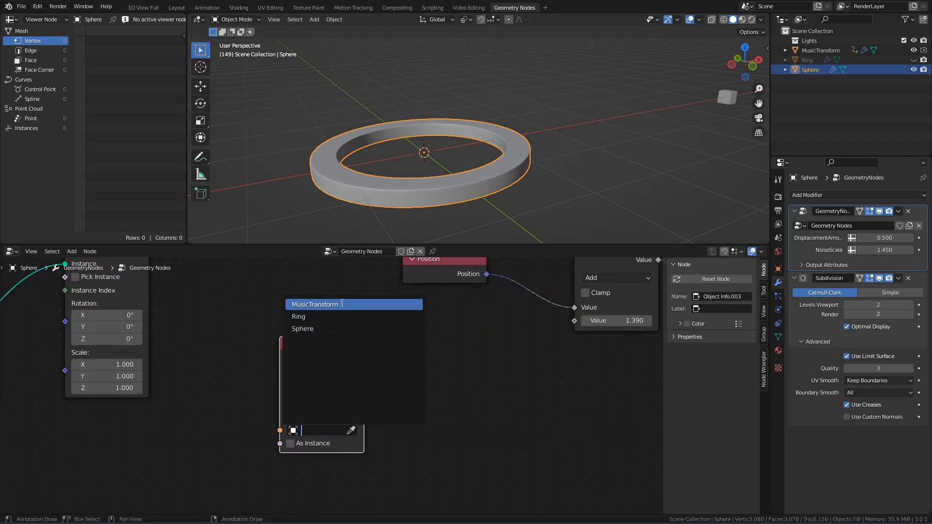
{"action": "left_click", "coordinate": [342, 304]}
{"action": "left_click_drag", "start_coordinate": [325, 382], "coordinate": [271, 373]}
{"action": "scroll", "coordinate": [353, 362], "scroll_direction": "down", "scroll_amount": 1}
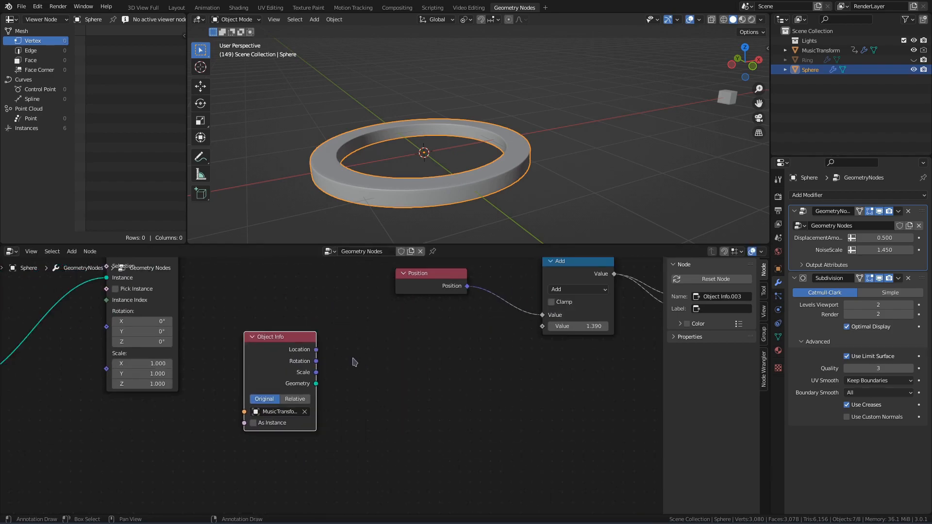
Step: Duplicate the Add node as a Multiply node, feed it MusicTransform's Scale and connect its result to Add's second value
{"action": "middle_click_drag", "start_coordinate": [375, 368], "coordinate": [307, 375]}
{"action": "left_click", "coordinate": [517, 277]}
{"action": "key", "text": "shift+d"}
{"action": "left_click", "coordinate": [341, 358]}
{"action": "left_click_drag", "start_coordinate": [249, 380], "coordinate": [299, 405]}
{"action": "left_click", "coordinate": [326, 380]}
{"action": "left_click", "coordinate": [321, 270]}
{"action": "middle_click_drag", "start_coordinate": [372, 368], "coordinate": [305, 393]}
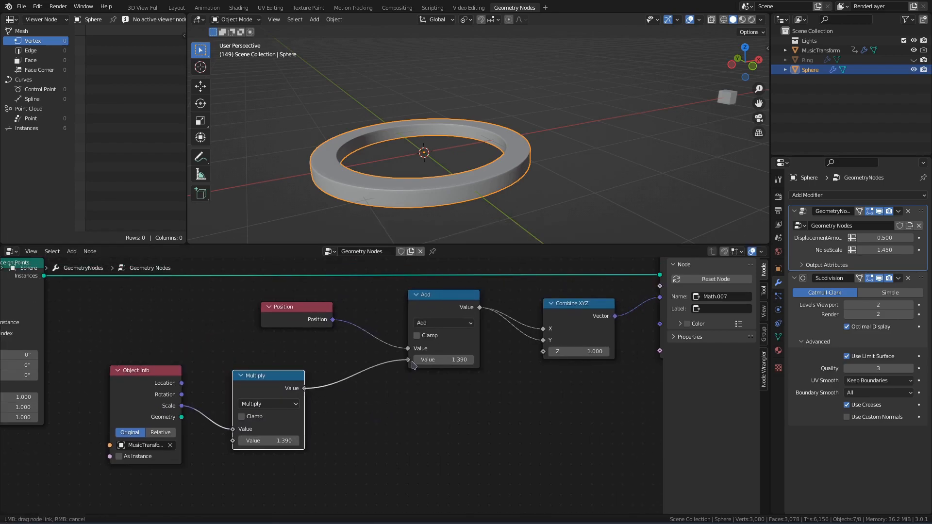
{"action": "left_click_drag", "start_coordinate": [412, 365], "coordinate": [411, 364]}
{"action": "middle_click_drag", "start_coordinate": [410, 366], "coordinate": [375, 392]}
Step: Set the Multiply factor to about 6.09 during playback and insert a Map Range node between Multiply and Add
{"action": "key", "text": "space"}
{"action": "left_click_drag", "start_coordinate": [245, 467], "coordinate": [251, 467]}
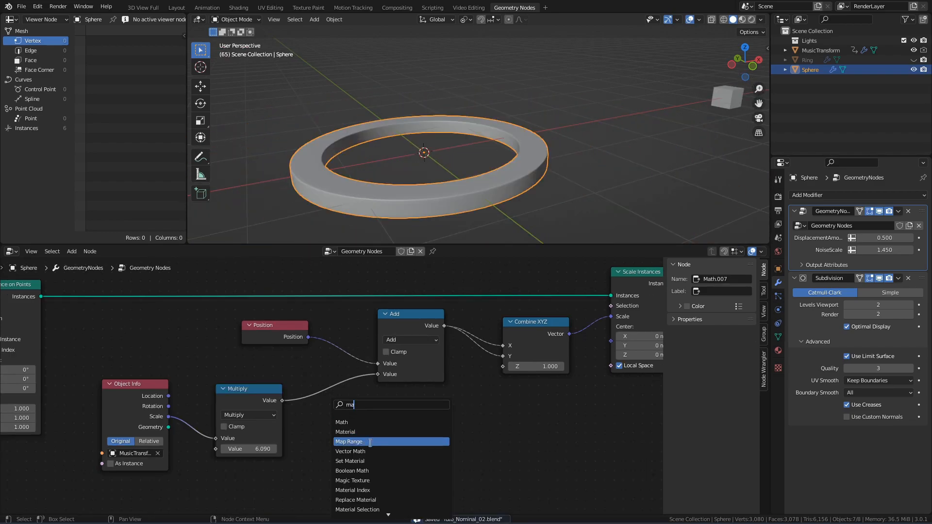
{"action": "left_click", "coordinate": [370, 441]}
{"action": "left_click", "coordinate": [390, 444]}
Step: Play the animation and tune the Map Range, with From Min about 0.24 and To Min about 0.66
{"action": "key", "text": "space"}
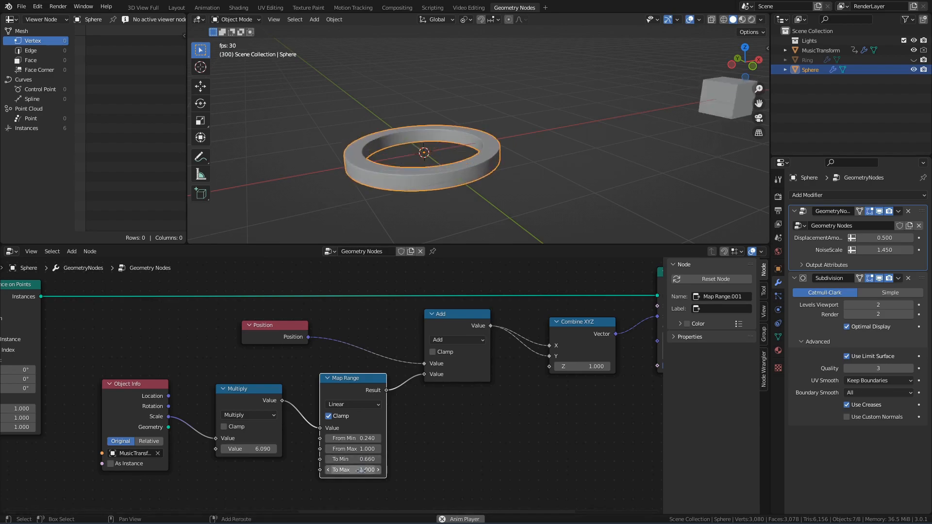
{"action": "left_click_drag", "start_coordinate": [367, 459], "coordinate": [361, 459]}
{"action": "left_click_drag", "start_coordinate": [342, 394], "coordinate": [314, 404]}
Step: Raise the Curve Line's end Z to spread the ring instances vertically
{"action": "scroll", "coordinate": [369, 420], "scroll_direction": "down", "scroll_amount": 3}
{"action": "middle_click_drag", "start_coordinate": [524, 439], "coordinate": [112, 428]}
{"action": "scroll", "coordinate": [185, 399], "scroll_direction": "up", "scroll_amount": 2}
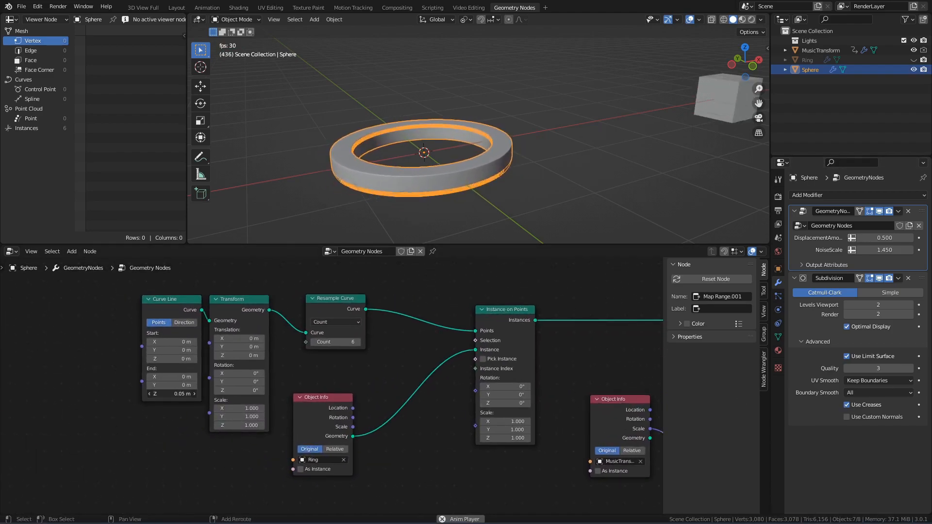
{"action": "mouse_move", "coordinate": [172, 393]}
{"action": "left_mouse_down"}
{"action": "mouse_move", "coordinate": [201, 394]}
{"action": "mouse_move", "coordinate": [171, 394]}
{"action": "left_mouse_up"}
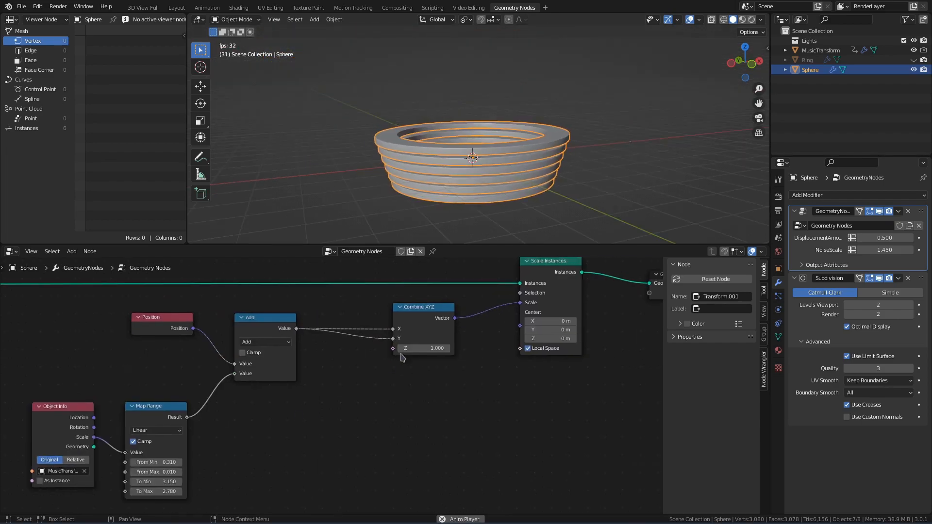
Step: Save, then duplicate the Add node as a Multiply between Add and Combine XYZ with a factor of about 9.23
{"action": "scroll", "coordinate": [402, 357], "scroll_direction": "up", "scroll_amount": 2}
{"action": "middle_click_drag", "start_coordinate": [321, 357], "coordinate": [385, 364]}
{"action": "key", "text": "ctrl+s"}
{"action": "left_click", "coordinate": [295, 319]}
{"action": "key", "text": "shift+d"}
{"action": "left_click", "coordinate": [409, 370]}
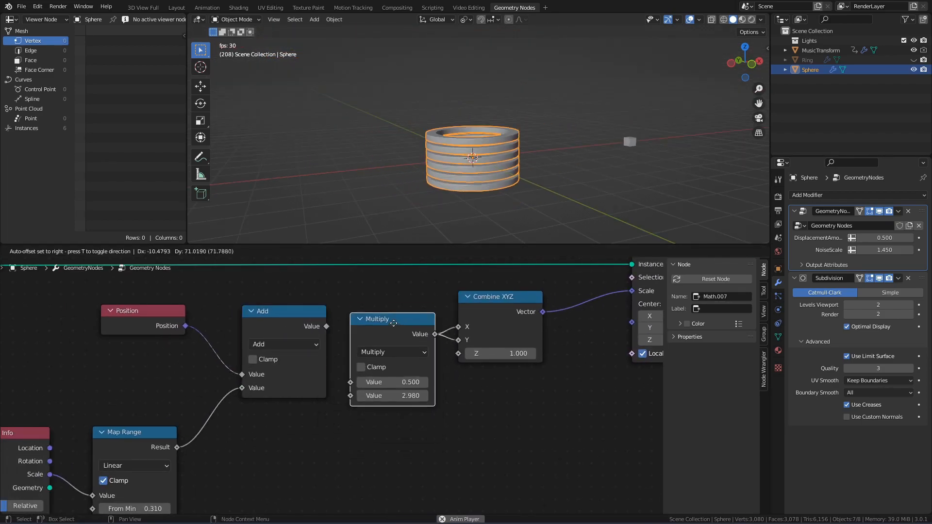
{"action": "mouse_move", "coordinate": [392, 389]}
{"action": "left_mouse_down"}
{"action": "mouse_move", "coordinate": [376, 388]}
{"action": "mouse_move", "coordinate": [386, 389]}
{"action": "left_mouse_up"}
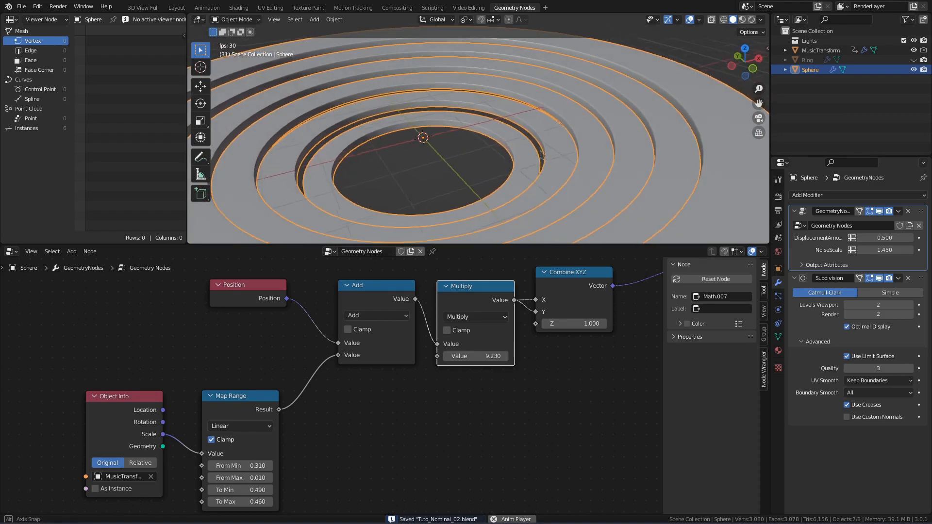
{"action": "middle_click_drag", "start_coordinate": [580, 139], "coordinate": [534, 145]}
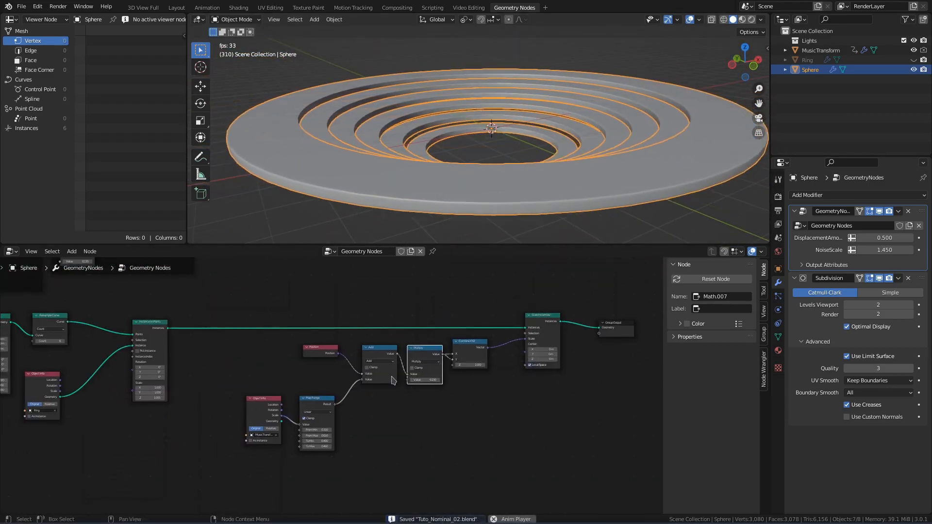
Step: Group the nodes that drive the instance scale in a frame labelled Scale Rings
{"action": "key", "text": "ctrl+j"}
{"action": "key", "text": "F2"}
{"action": "type", "text": "Scale"}
{"action": "type", "text": "Rings"}
{"action": "key", "text": "Return"}
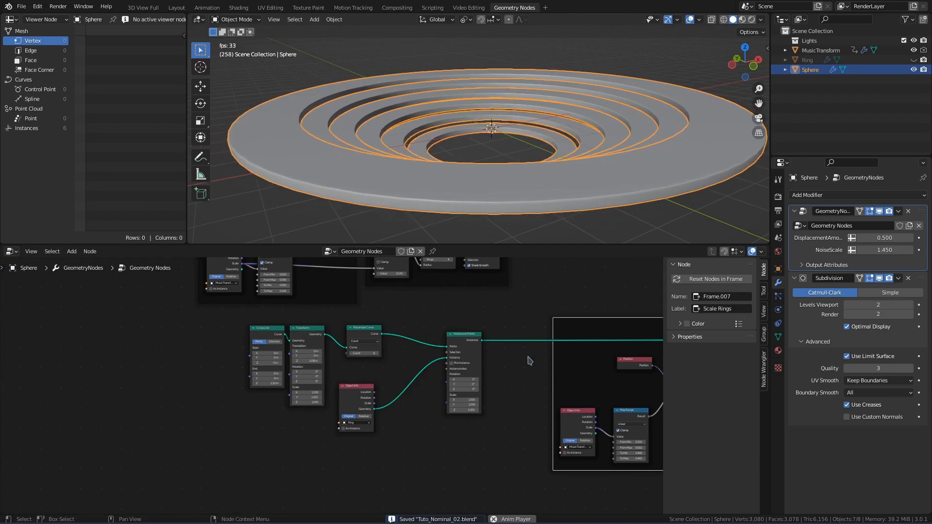
Step: Group the curve, Ring Object Info and Instance on Points nodes in a frame labelled Instances Ring
{"action": "key", "text": "ctrl+j"}
{"action": "key", "text": "F2"}
{"action": "type", "text": "Instances Ring"}
{"action": "key", "text": "Return"}
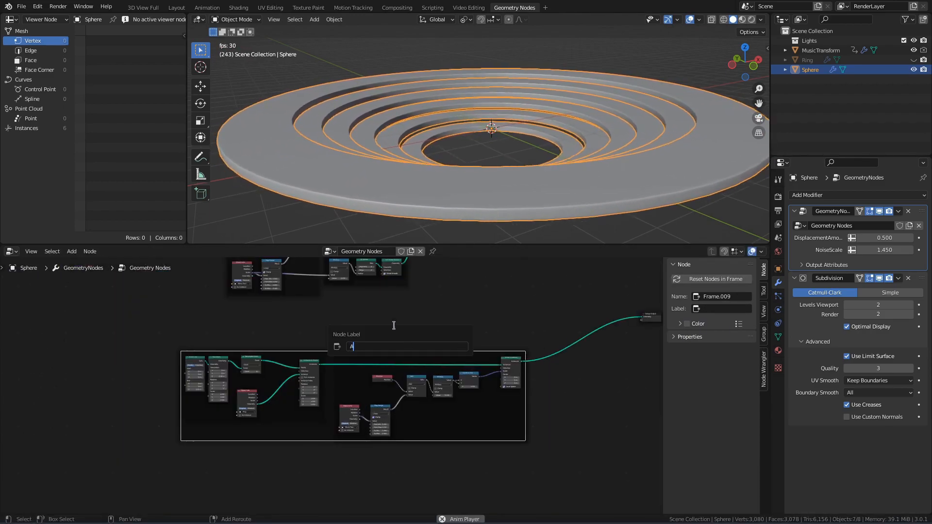
Step: Label the frame around all the ring nodes Rings and save the file
{"action": "type", "text": "Rings"}
{"action": "key", "text": "Return"}
{"action": "left_click", "coordinate": [673, 336]}
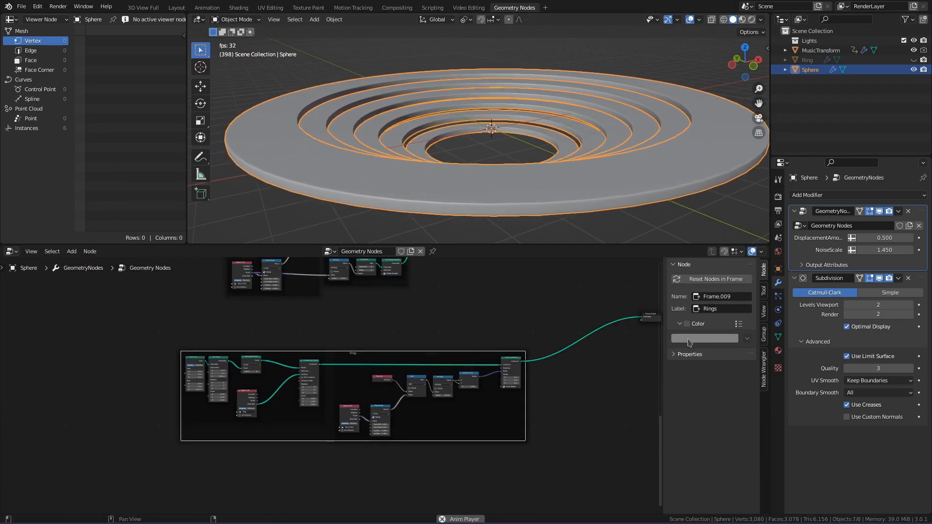
{"action": "middle_click_drag", "start_coordinate": [371, 313], "coordinate": [372, 469]}
{"action": "key", "text": "ctrl+s"}
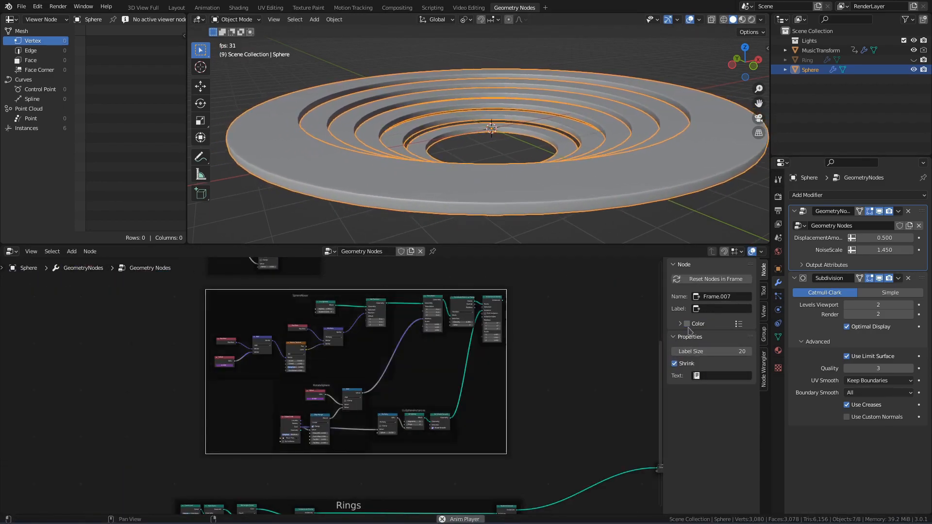
Step: Label the frame around the UV Sphere instancing nodes Dots
{"action": "double_click", "coordinate": [722, 308]}
{"action": "type", "text": "Dots"}
{"action": "key", "text": "Return"}
Step: Group the sphere's noise displacement nodes in an outer frame labelled Sphere
{"action": "scroll", "coordinate": [263, 308], "scroll_direction": "up", "scroll_amount": 3}
{"action": "left_click", "coordinate": [403, 293]}
{"action": "scroll", "coordinate": [377, 320], "scroll_direction": "up", "scroll_amount": 4}
{"action": "left_click", "coordinate": [417, 290]}
{"action": "left_click", "coordinate": [332, 294], "text": "shift"}
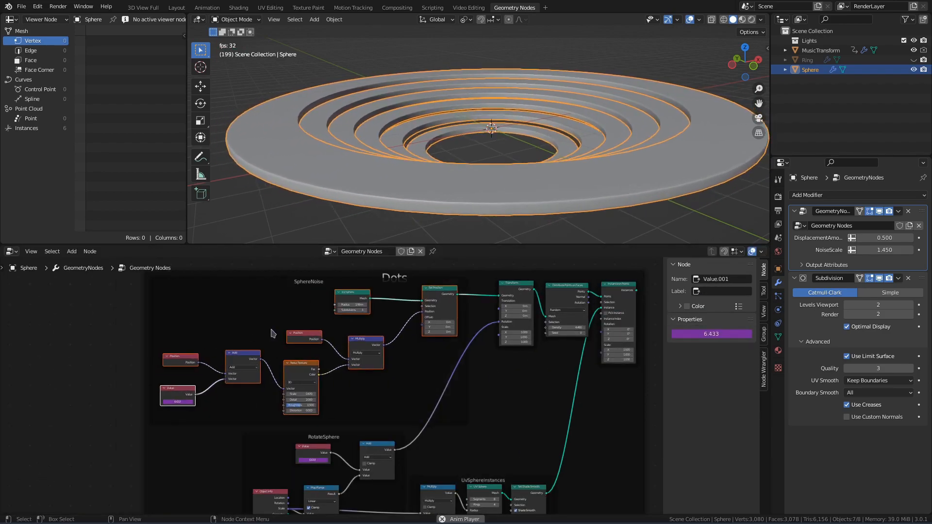
{"action": "scroll", "coordinate": [340, 388], "scroll_direction": "down", "scroll_amount": 4}
{"action": "key", "text": "ctrl+j"}
{"action": "double_click", "coordinate": [723, 308]}
{"action": "type", "text": "Sphere"}
{"action": "key", "text": "Return"}
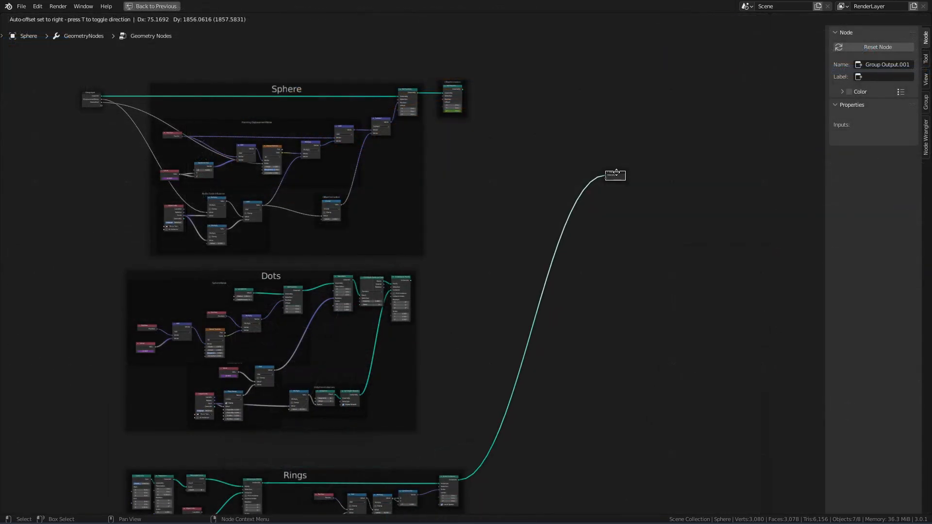
Step: Combine the Sphere, Dots and Rings outputs in a Join Geometry node and link it to the Group Output
{"action": "scroll", "coordinate": [476, 90], "scroll_direction": "up", "scroll_amount": 2}
{"action": "scroll", "coordinate": [549, 140], "scroll_direction": "up", "scroll_amount": 3}
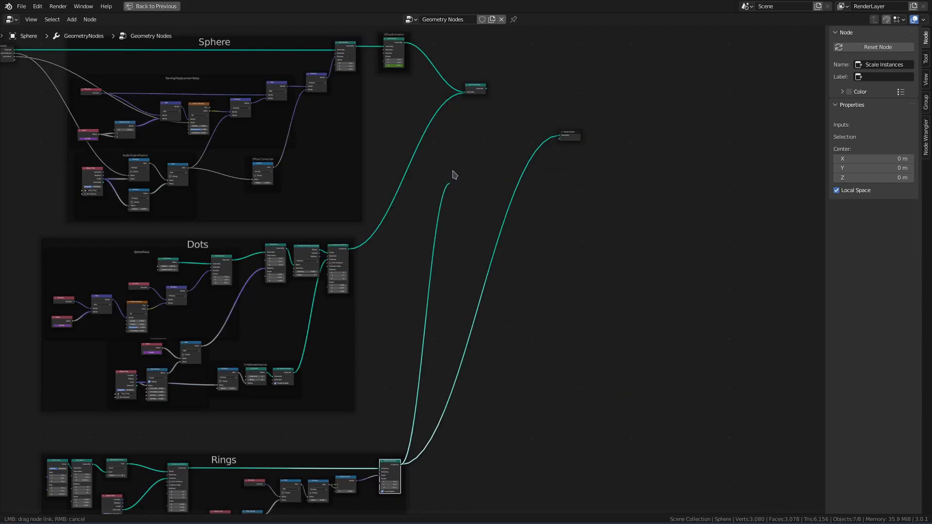
{"action": "left_click_drag", "start_coordinate": [463, 103], "coordinate": [464, 93]}
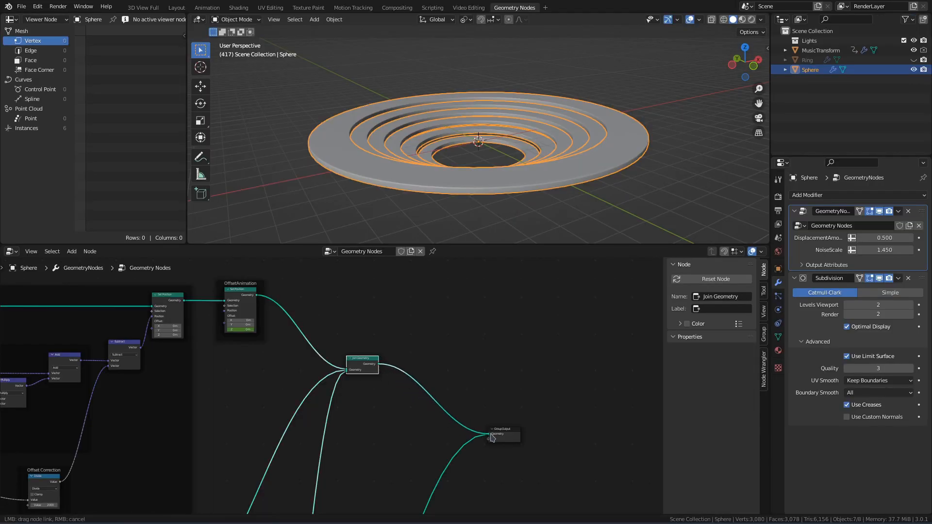
{"action": "left_click_drag", "start_coordinate": [492, 438], "coordinate": [492, 438]}
Step: Play the animation with the viewport overlays toggled and inspect the combined sphere, dots and rings from around
{"action": "scroll", "coordinate": [515, 162], "scroll_direction": "up", "scroll_amount": 4}
{"action": "key", "text": "space"}
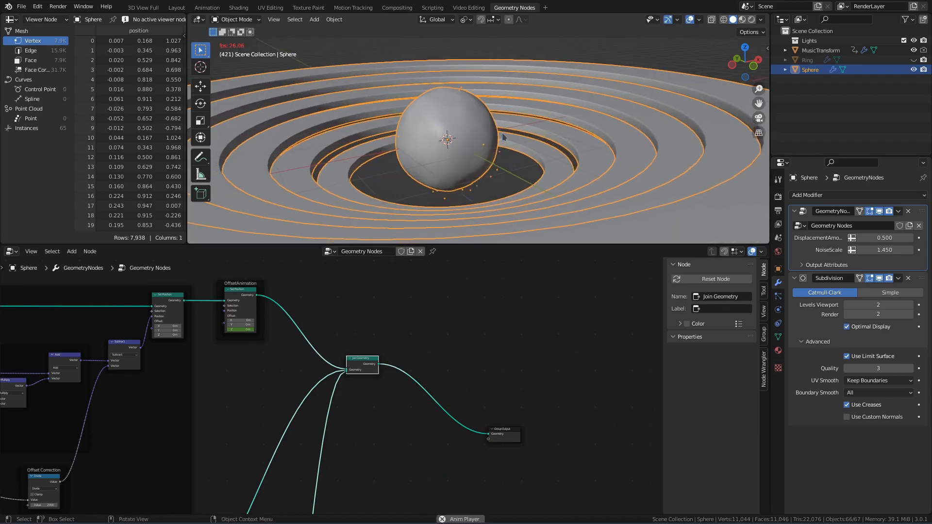
{"action": "key", "text": "shift+alt+z"}
{"action": "middle_click_drag", "start_coordinate": [502, 133], "coordinate": [672, 140]}
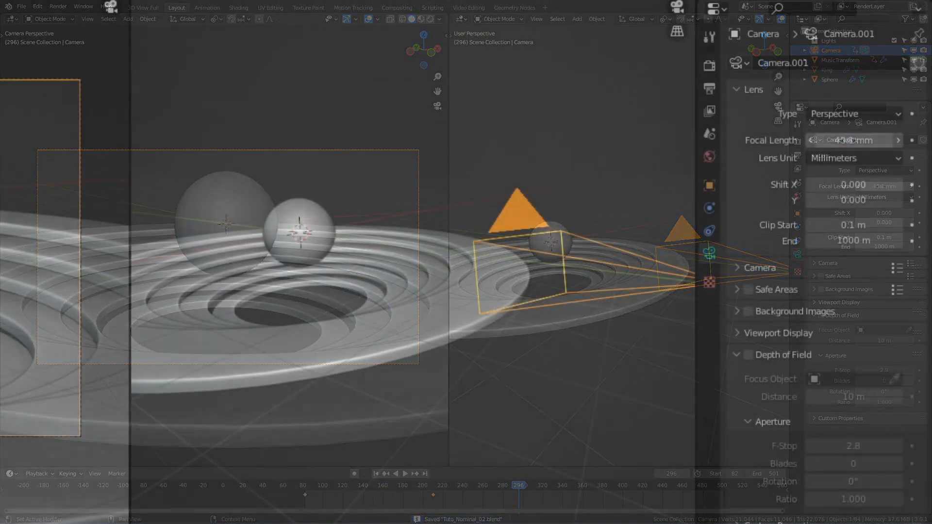
Step: Add a driver to the camera's Focal Length and show it in the Drivers Editor
{"action": "right_click", "coordinate": [873, 186]}
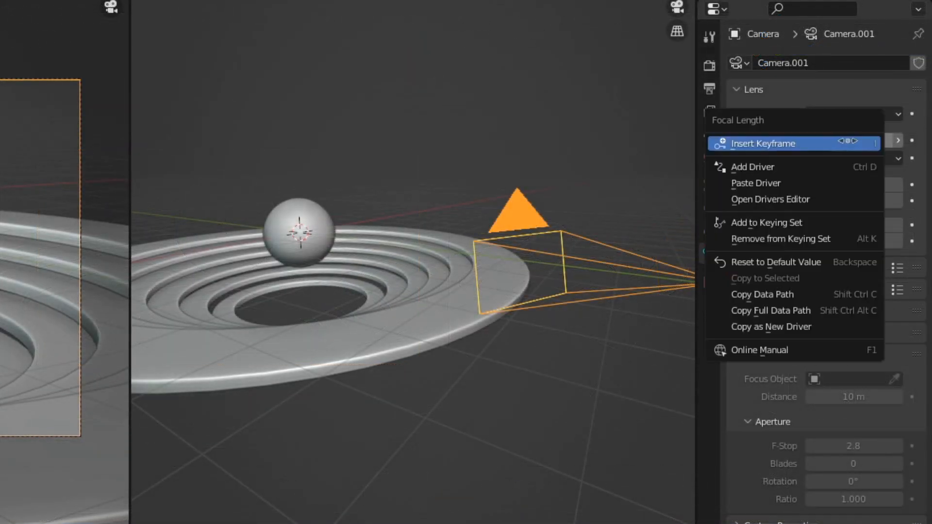
{"action": "left_click", "coordinate": [819, 165]}
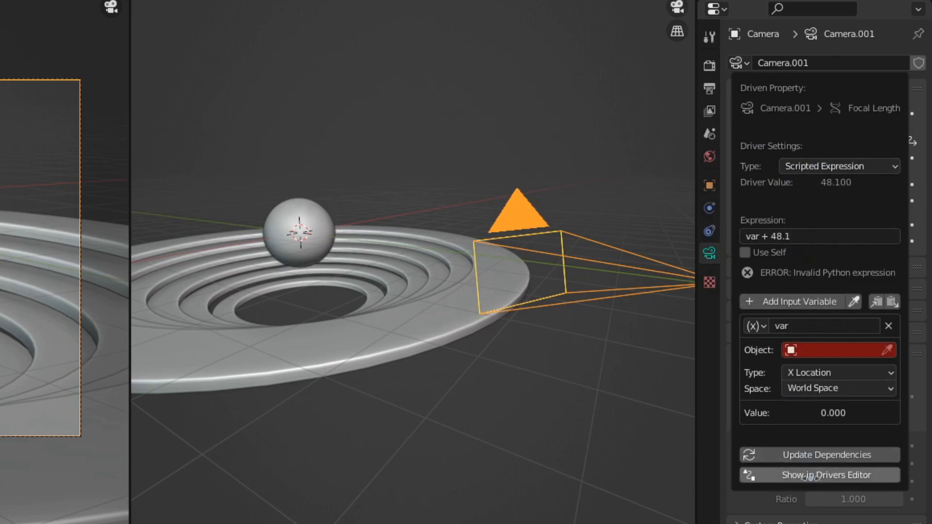
{"action": "left_click", "coordinate": [811, 476]}
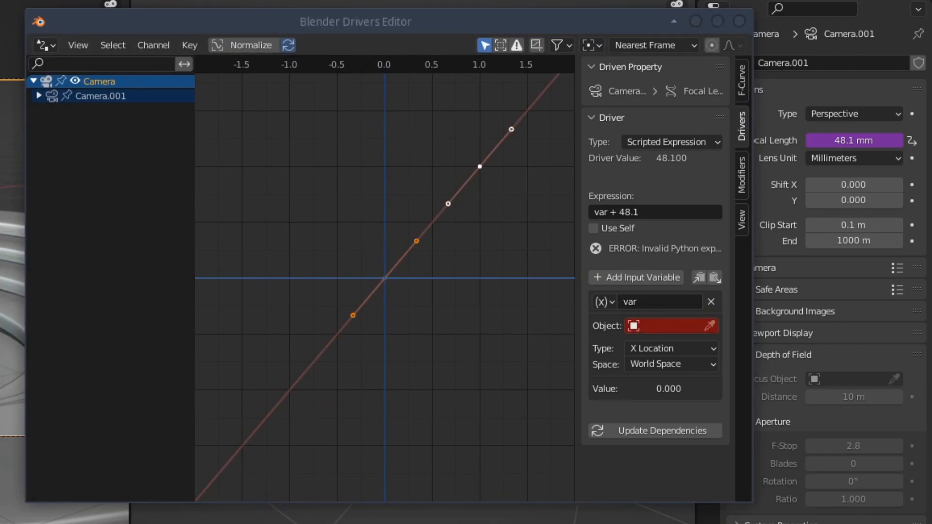
Step: Set the focal length driver's variable to the Average Scale of the MusicTransform object
{"action": "left_click", "coordinate": [684, 329]}
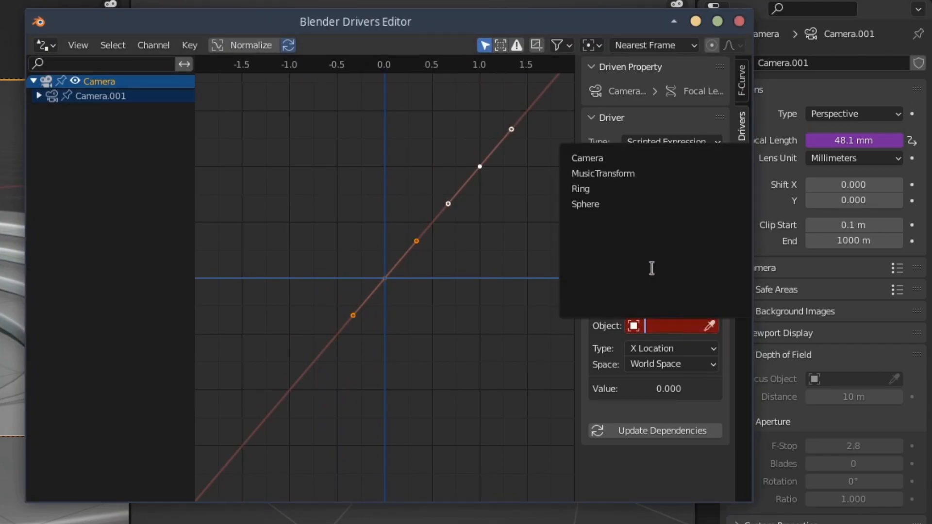
{"action": "left_click", "coordinate": [624, 173]}
{"action": "left_click", "coordinate": [671, 335]}
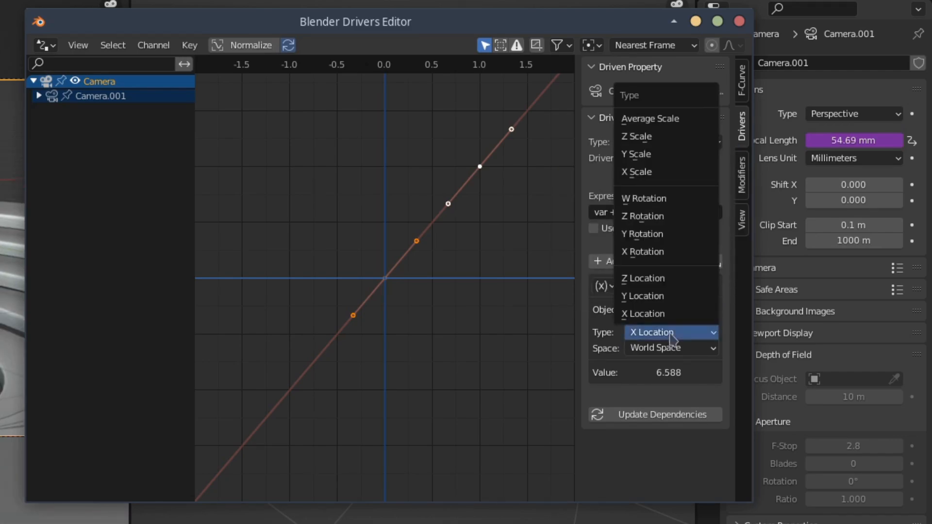
{"action": "left_click", "coordinate": [666, 121]}
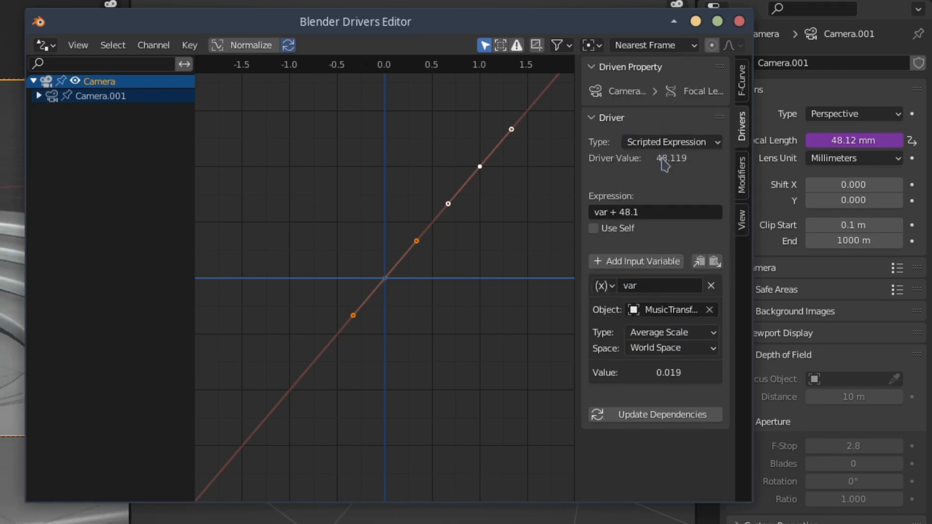
Step: Open the focal length driver's expression for editing at the var term
{"action": "left_click", "coordinate": [633, 216]}
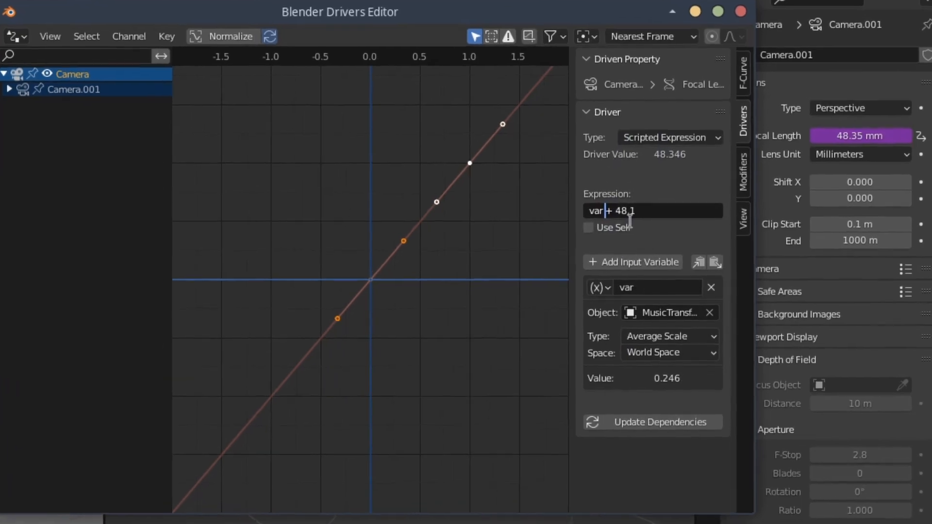
{"action": "key", "text": "Left"}
{"action": "key", "text": "Left"}
{"action": "key", "text": "Left"}
{"action": "key", "text": "Left"}
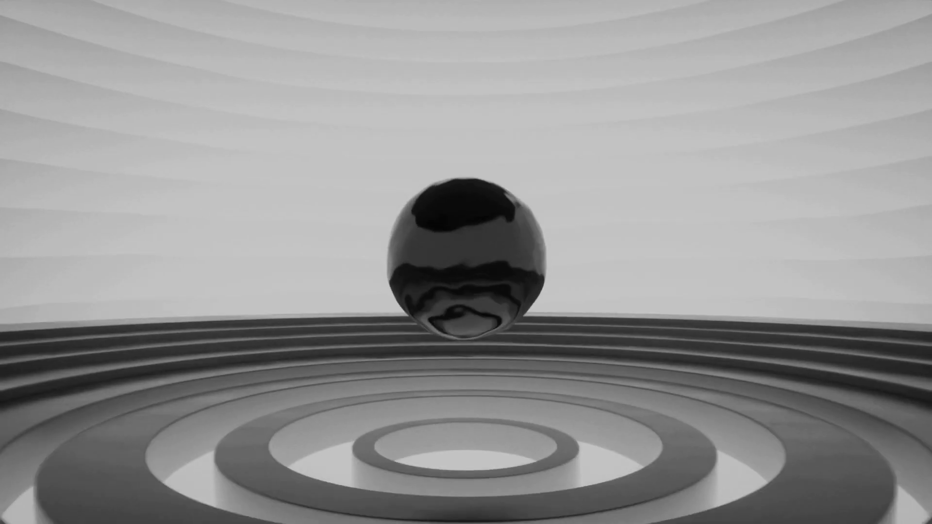
Step: Add a Plain Axes empty at the world origin and rename it RotationZ
{"action": "key", "text": "shift+a"}
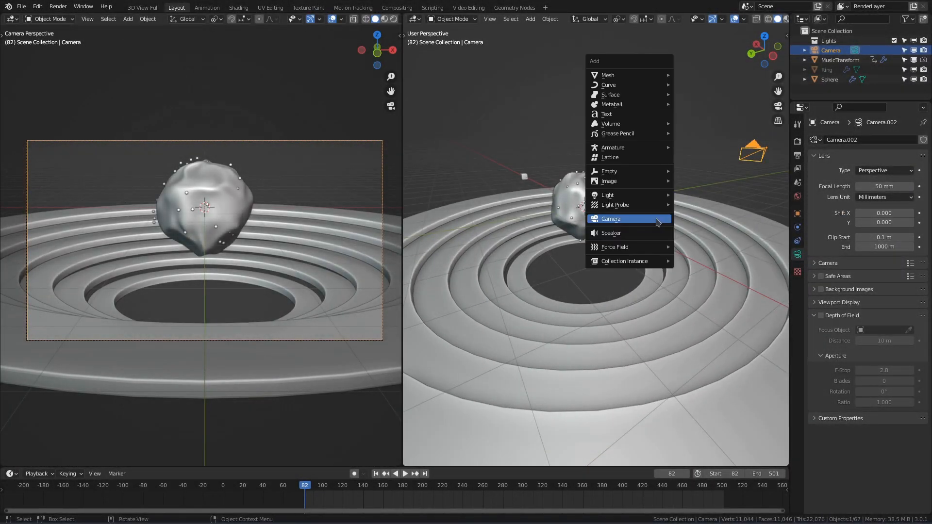
{"action": "left_click", "coordinate": [700, 172]}
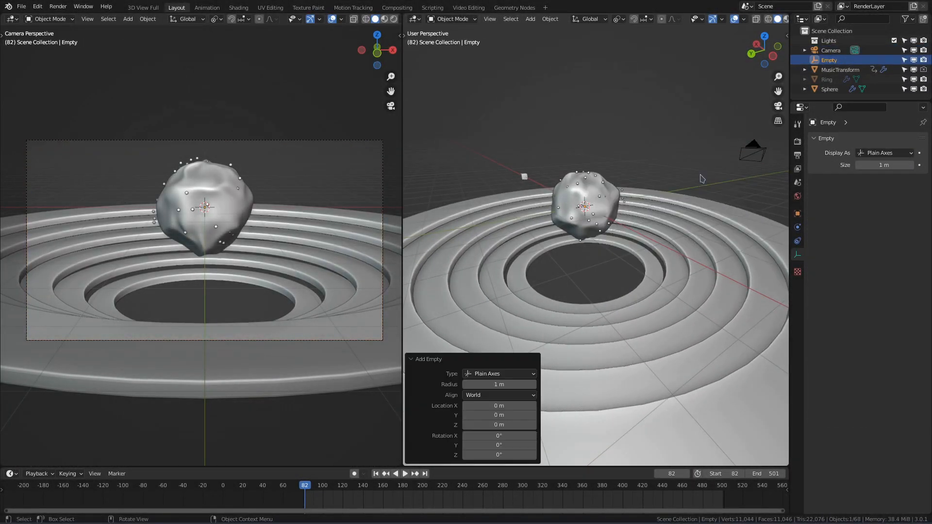
{"action": "double_click", "coordinate": [829, 59]}
{"action": "type", "text": "RotationZ"}
{"action": "key", "text": "Return"}
Step: Lower the RotationZ empty about 1.95 m along Z and insert a Rotation keyframe at frame 82
{"action": "key", "text": "g"}
{"action": "key", "text": "z"}
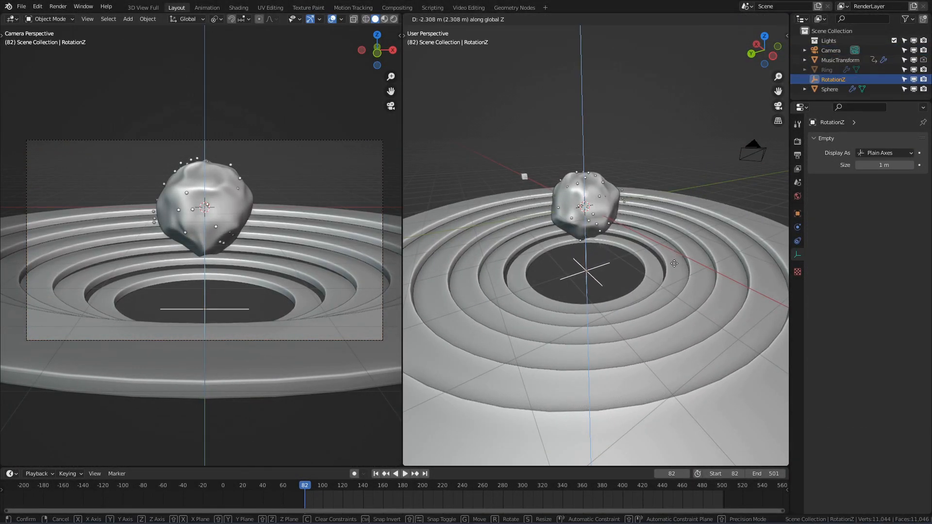
{"action": "left_click", "coordinate": [661, 253]}
{"action": "key", "text": "i"}
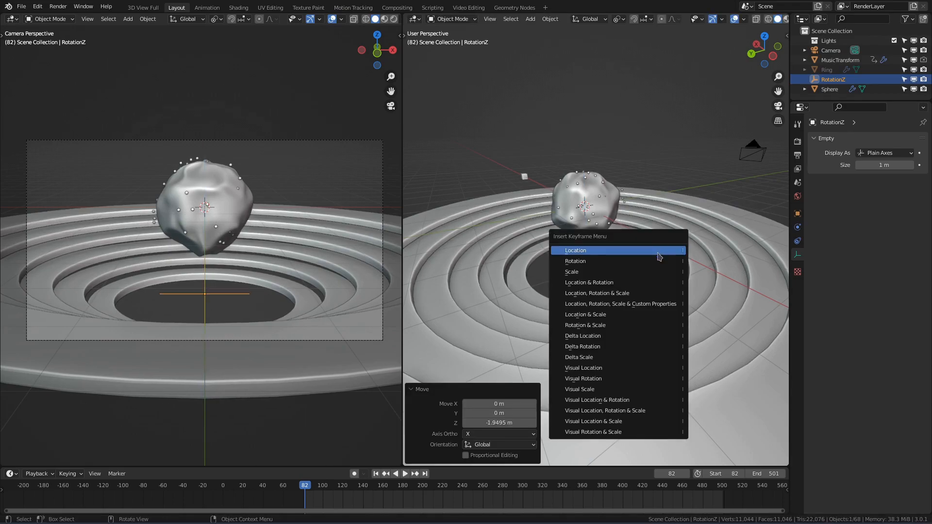
{"action": "left_click", "coordinate": [658, 261]}
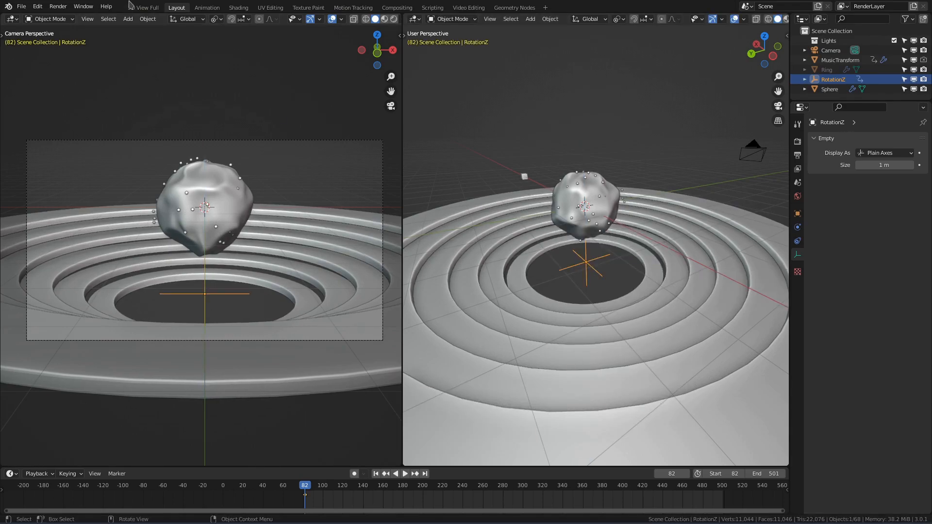
Step: In the Animation workspace, reduce RotationZ's Graph Editor channels to Z Euler Rotation and select its curve
{"action": "left_click", "coordinate": [207, 9]}
{"action": "left_click", "coordinate": [10, 363]}
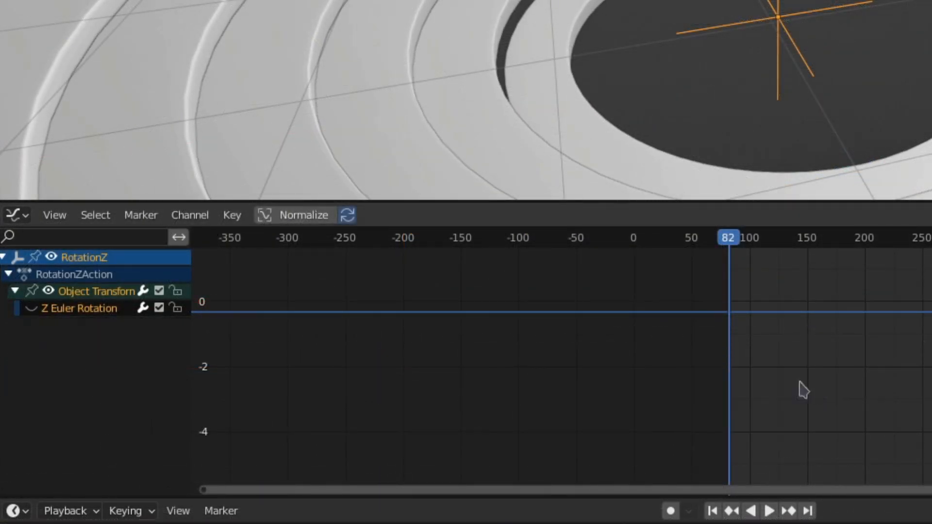
{"action": "left_click", "coordinate": [726, 304]}
{"action": "key", "text": "Home"}
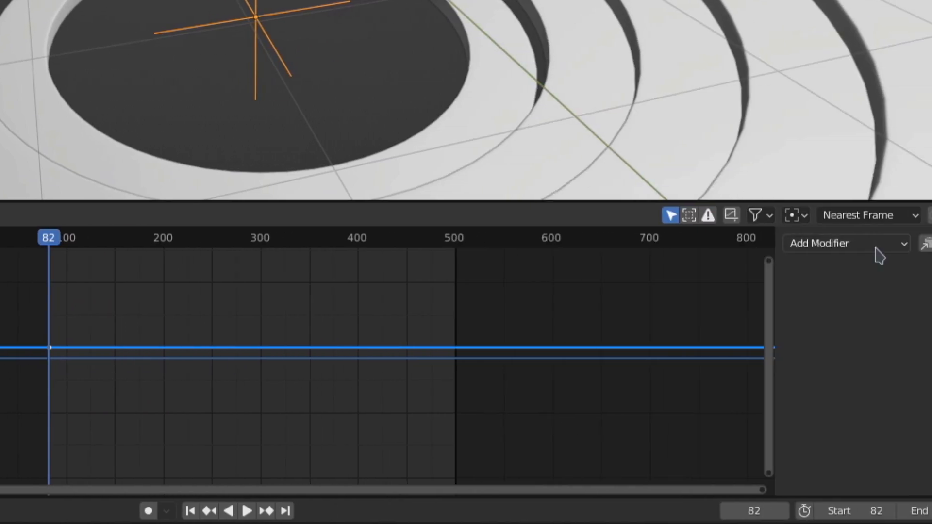
Step: Add a Generator modifier to the Z Euler Rotation curve and fine-tune its x^1 coefficient while playing the animation
{"action": "left_click", "coordinate": [827, 248]}
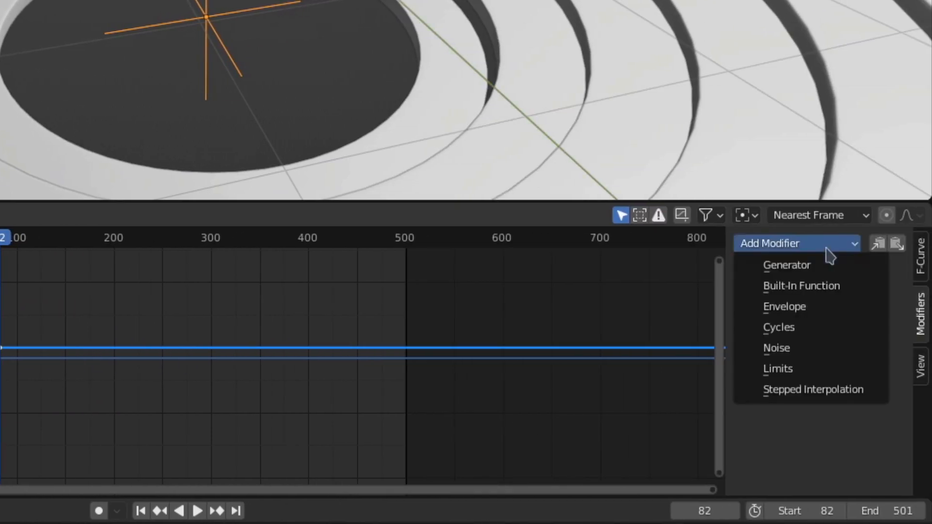
{"action": "left_click", "coordinate": [817, 275]}
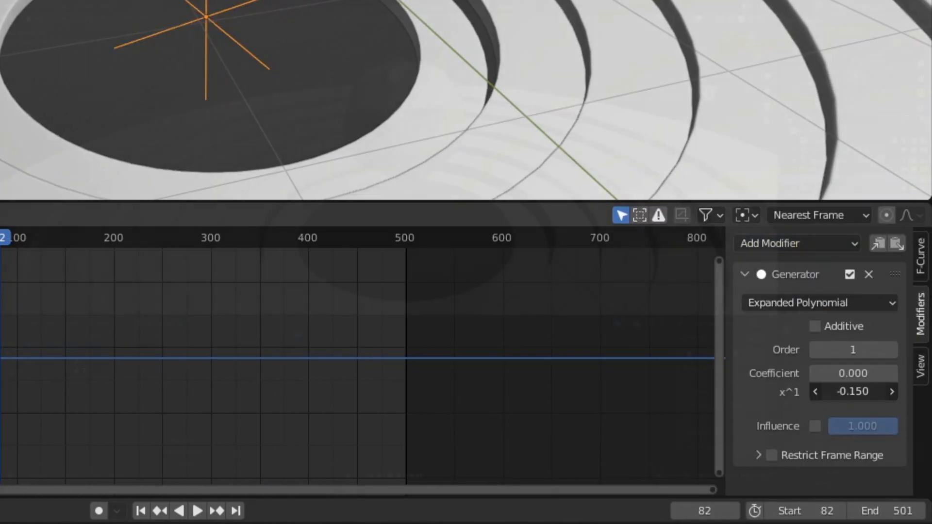
{"action": "key", "text": "space"}
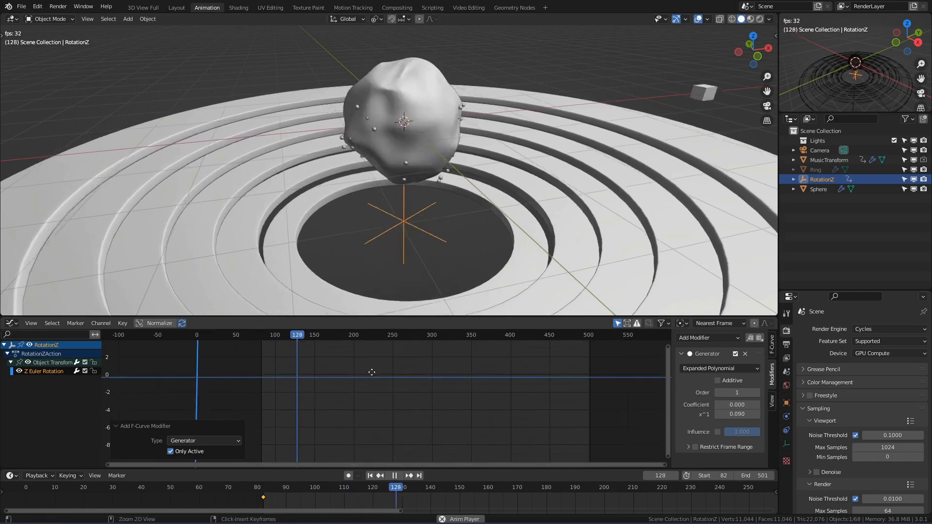
{"action": "mouse_move", "coordinate": [372, 372]}
{"action": "middle_mouse_down", "text": "ctrl"}
{"action": "mouse_move", "coordinate": [348, 417]}
{"action": "mouse_move", "coordinate": [377, 373]}
{"action": "middle_mouse_up", "text": "ctrl"}
{"action": "mouse_move", "coordinate": [377, 373]}
{"action": "middle_mouse_down"}
{"action": "mouse_move", "coordinate": [360, 418]}
{"action": "mouse_move", "coordinate": [380, 390]}
{"action": "middle_mouse_up"}
{"action": "left_click_drag", "start_coordinate": [738, 415], "coordinate": [736, 415], "text": "shift"}
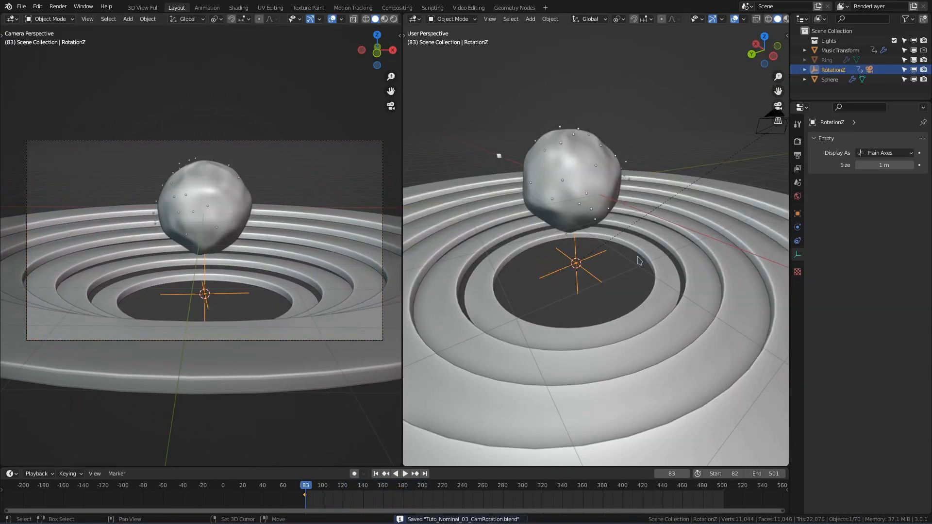
Step: Add a 0.56 m Cube empty named CamShakeEmpty at RotationZ's position and keyframe its Location at frame 83
{"action": "key", "text": "shift+a"}
{"action": "mouse_move", "coordinate": [640, 260]}
{"action": "left_click", "coordinate": [694, 302]}
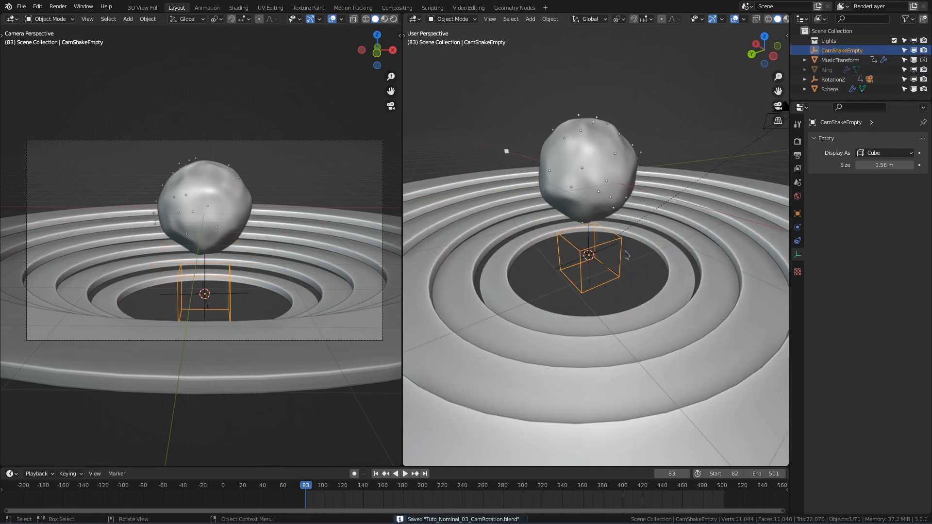
{"action": "key", "text": "i"}
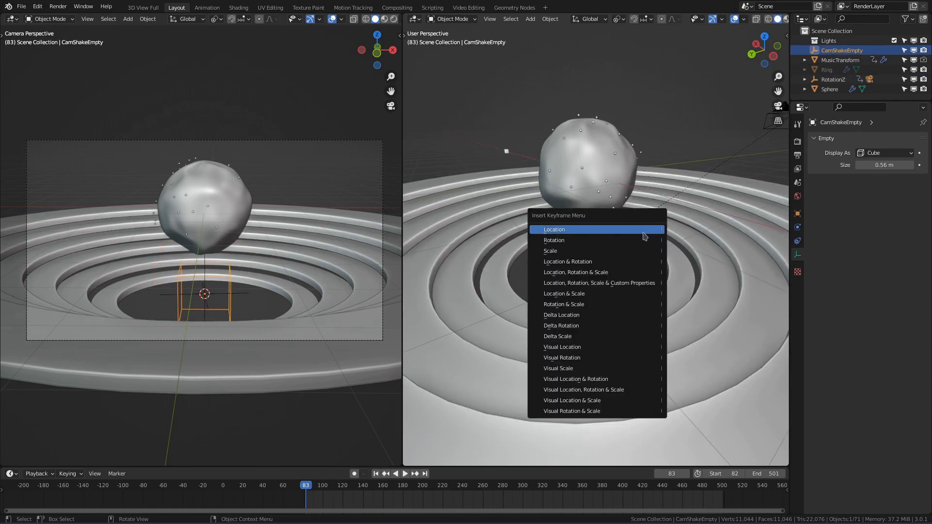
{"action": "left_click", "coordinate": [643, 235]}
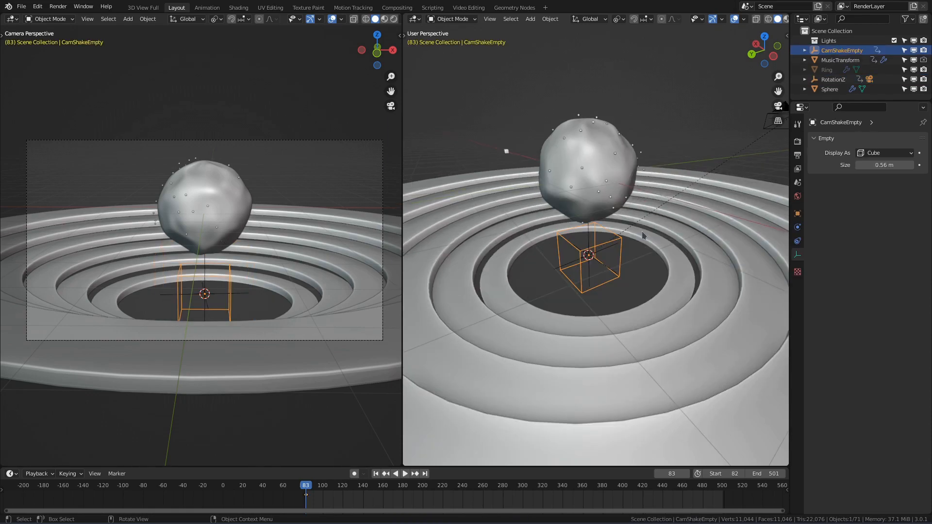
Step: In the Animation workspace, delete CamShakeEmpty's X and Y Location channels, keeping only Z Location
{"action": "left_click", "coordinate": [216, 8]}
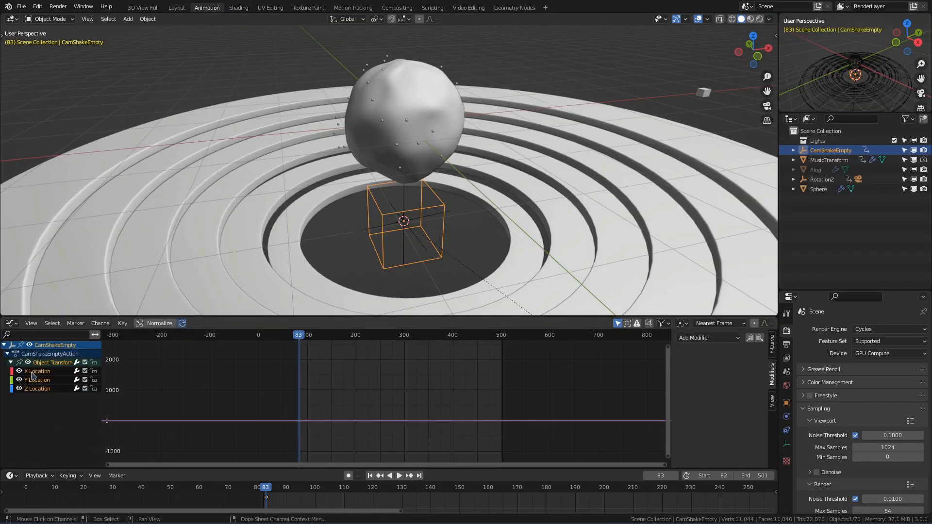
{"action": "left_click", "coordinate": [18, 390]}
{"action": "key", "text": "Delete"}
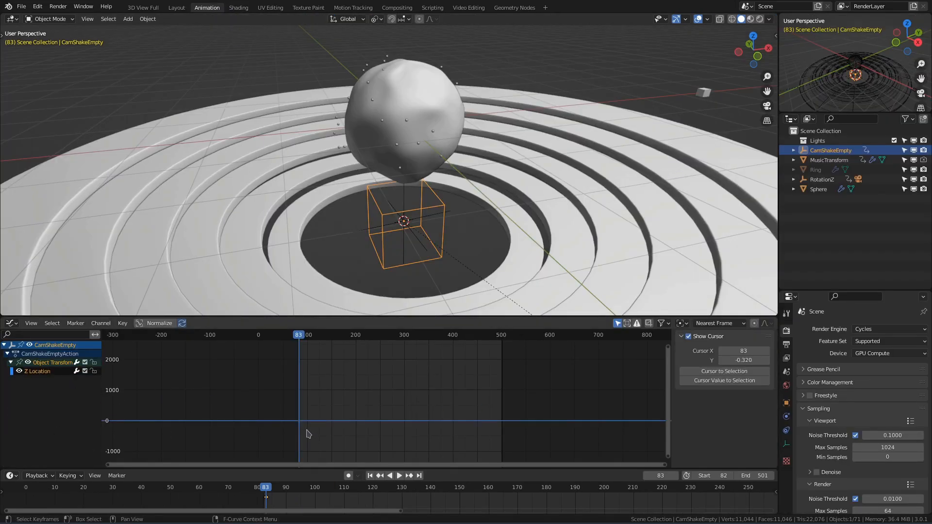
Step: Add a Noise modifier with a Scale of about 7.24 to CamShakeEmpty's Z Location curve
{"action": "left_click", "coordinate": [299, 423]}
{"action": "middle_click_drag", "start_coordinate": [299, 423], "coordinate": [242, 390], "text": "ctrl"}
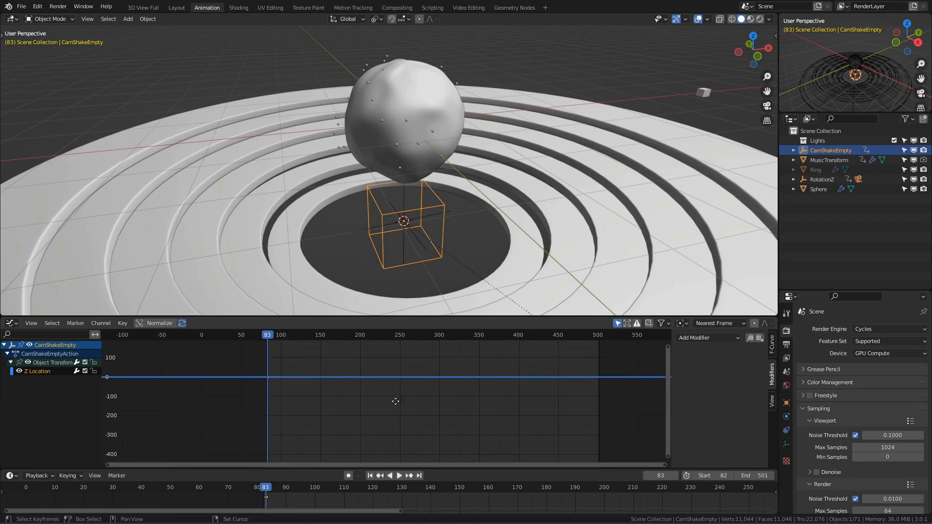
{"action": "middle_click_drag", "start_coordinate": [401, 411], "coordinate": [385, 405]}
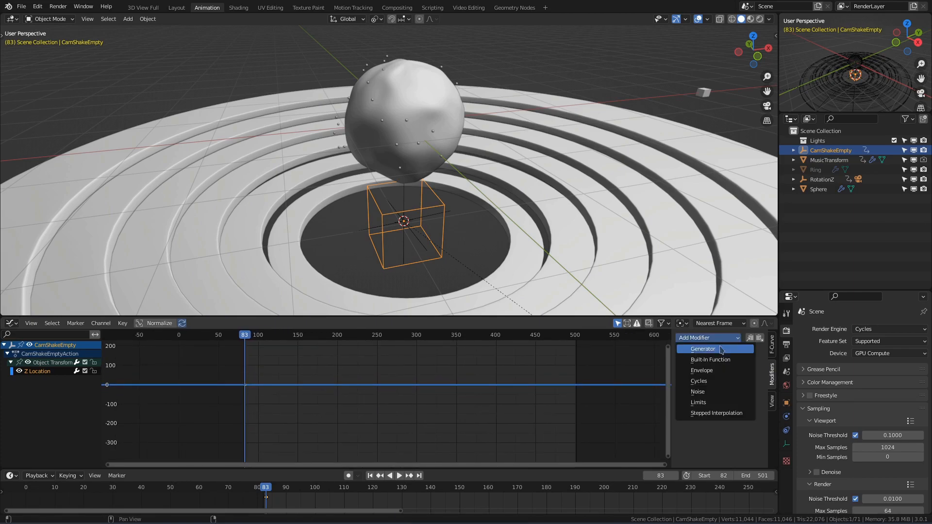
{"action": "left_click", "coordinate": [704, 393]}
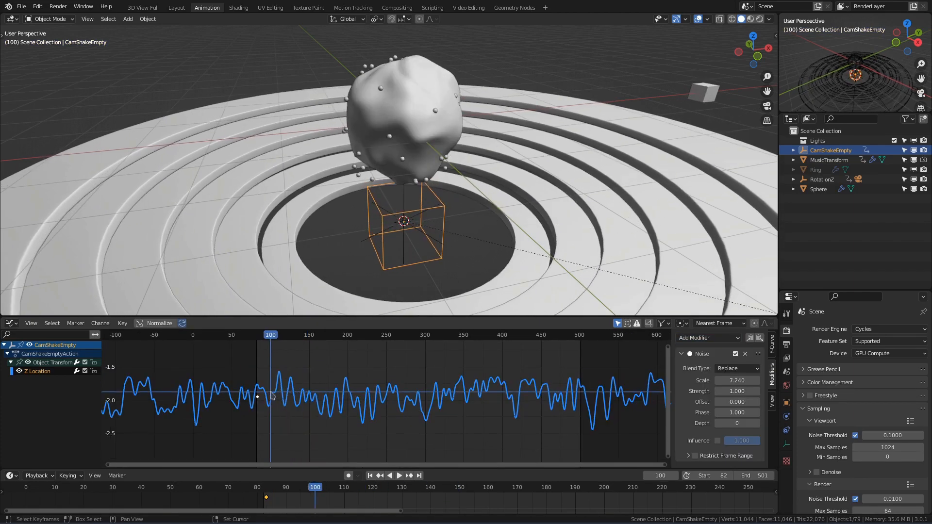
Step: Play the animation and fine-tune the Scale of the Noise modifier on CamShakeEmpty's Z Location curve
{"action": "key", "text": "space"}
{"action": "left_click_drag", "start_coordinate": [730, 379], "coordinate": [747, 376]}
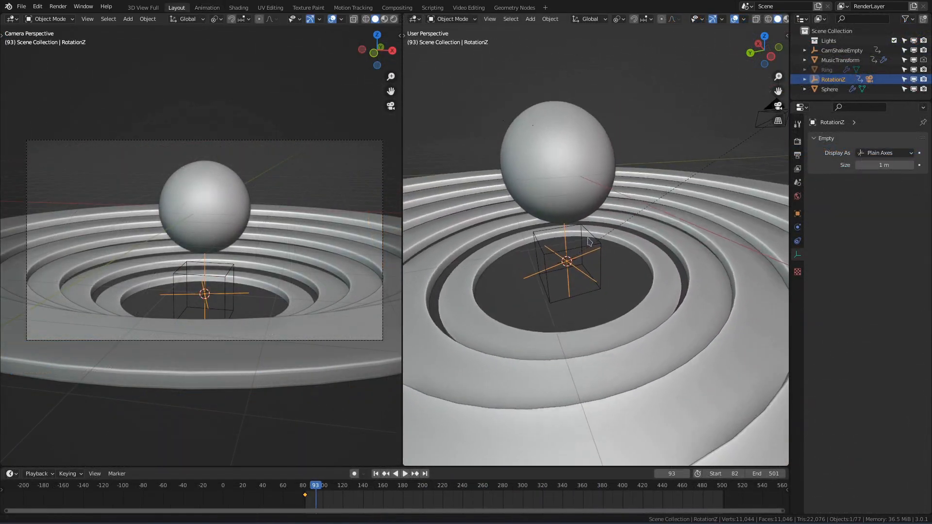
Step: Add a Copy Location constraint to RotationZ that targets CamShakeEmpty on the Z axis only
{"action": "middle_click_drag", "start_coordinate": [583, 292], "coordinate": [621, 281]}
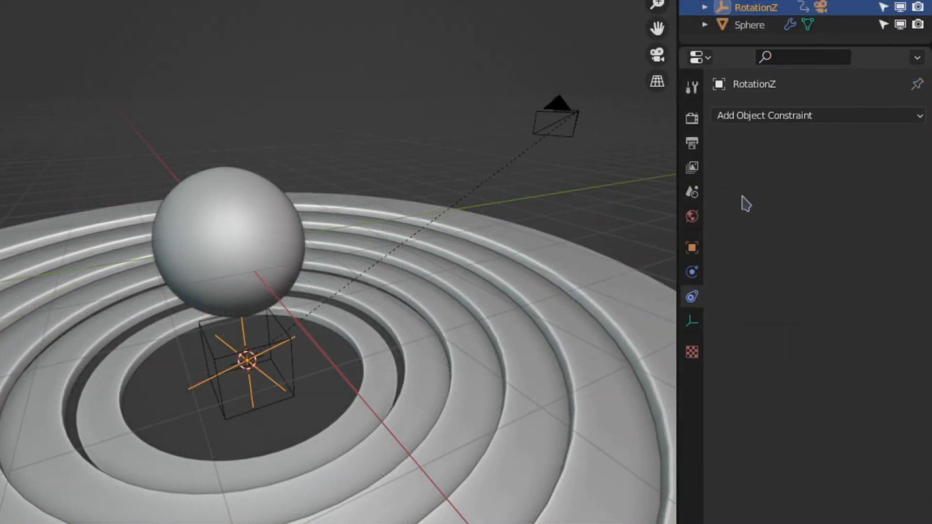
{"action": "left_click", "coordinate": [750, 116]}
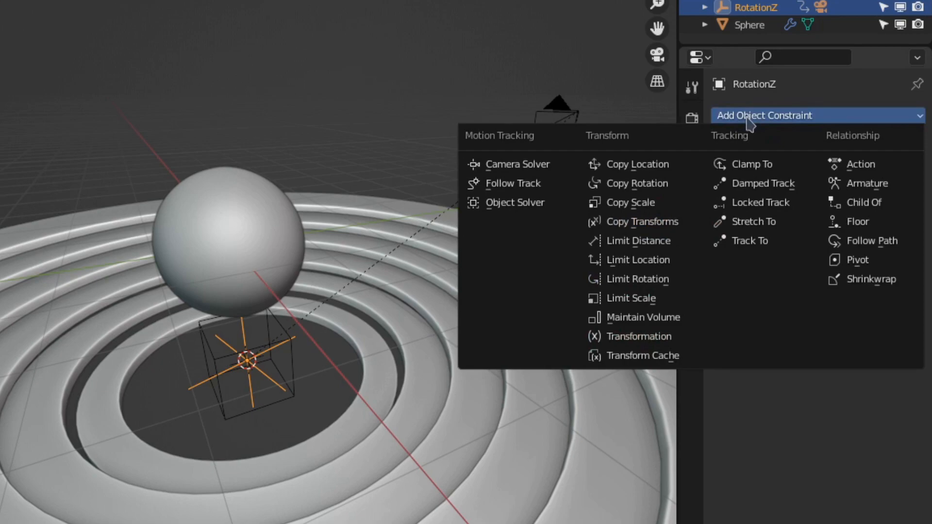
{"action": "left_click", "coordinate": [670, 167]}
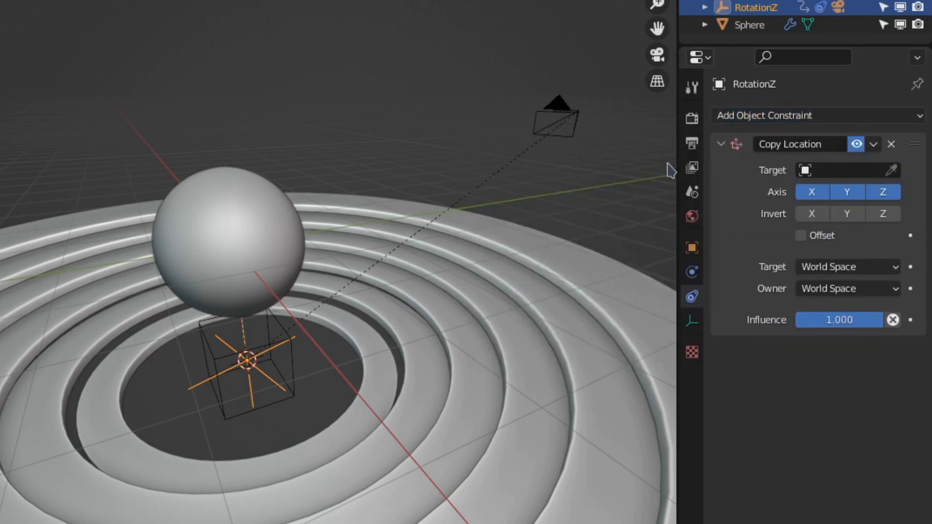
{"action": "left_click", "coordinate": [892, 171]}
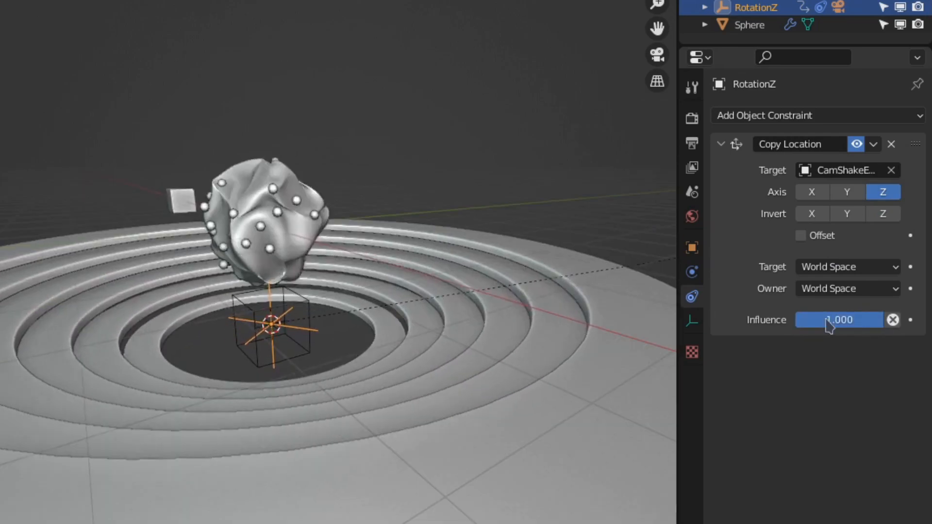
Step: Add a driver to the constraint's Influence that reads the Average Scale of MusicTransform
{"action": "right_click", "coordinate": [830, 324]}
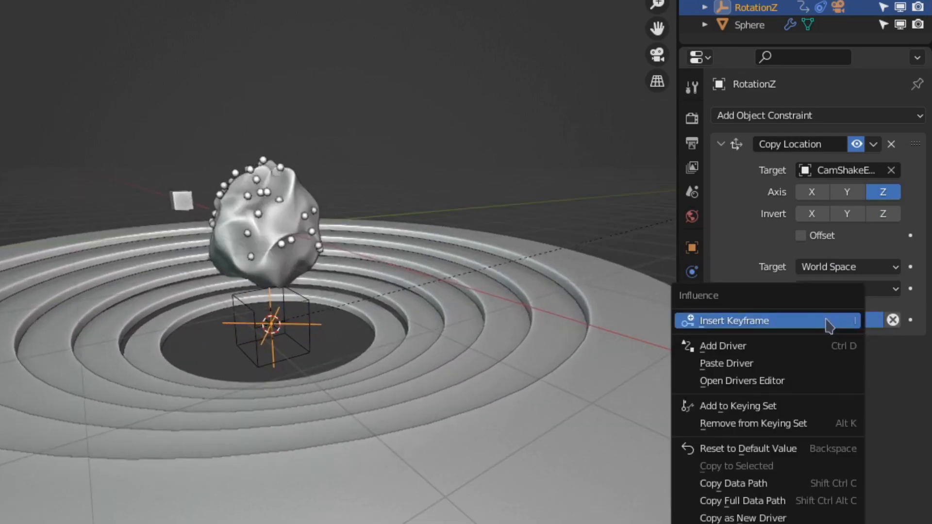
{"action": "left_click", "coordinate": [812, 349]}
{"action": "left_click", "coordinate": [820, 357]}
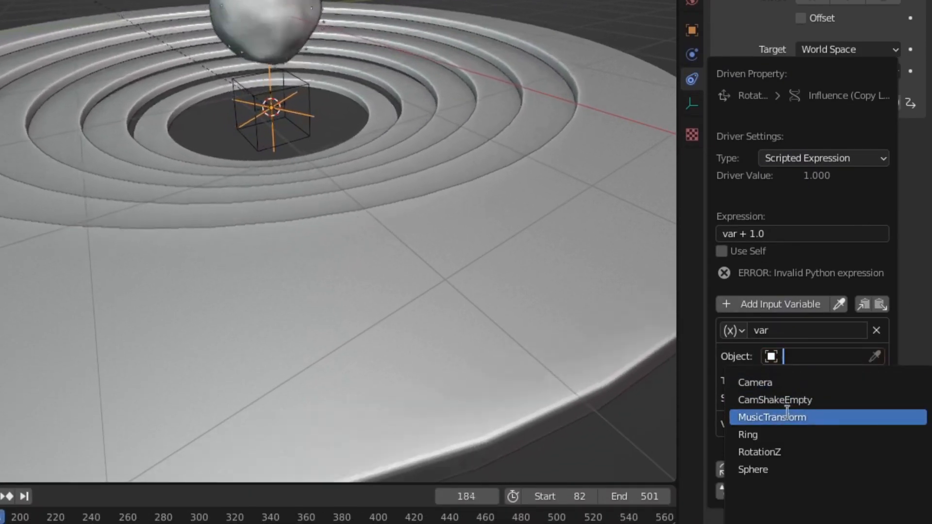
{"action": "left_click", "coordinate": [785, 416]}
{"action": "left_click", "coordinate": [791, 363]}
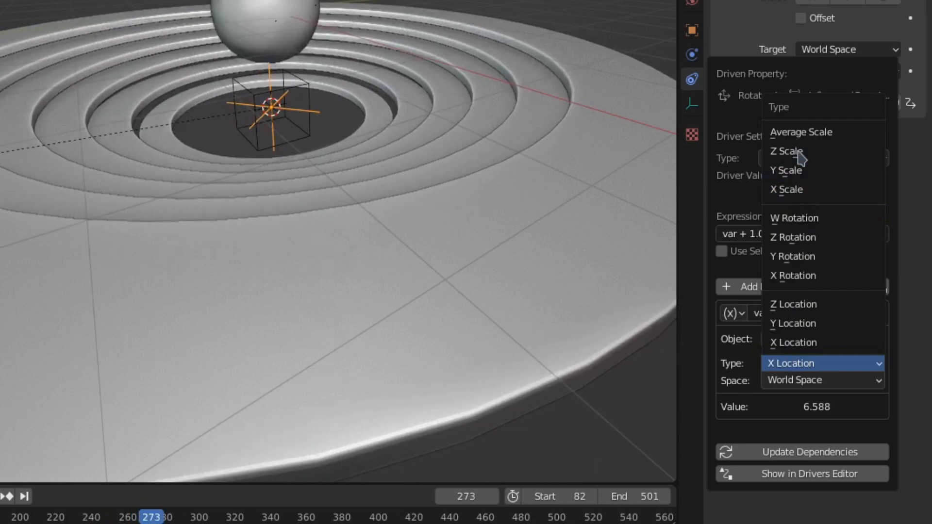
{"action": "left_click", "coordinate": [783, 131]}
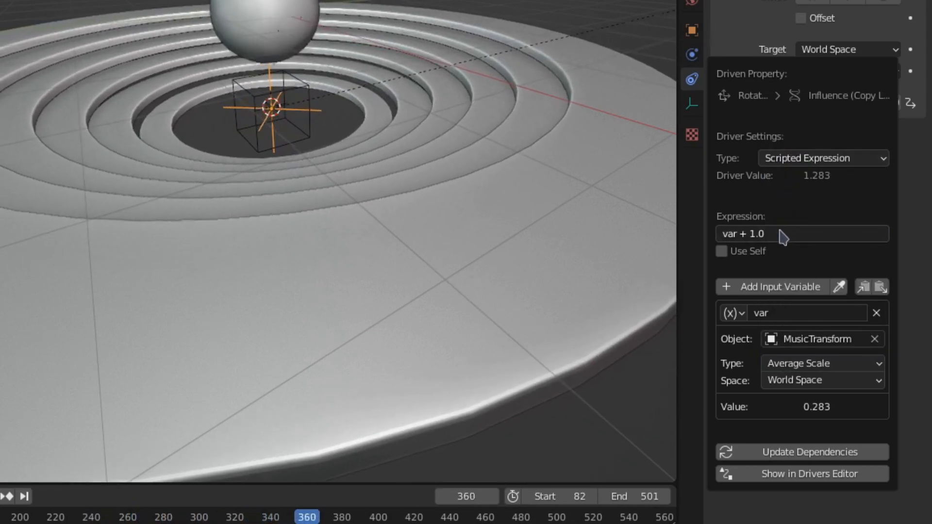
Step: Set the Influence driver's expression to var * 2
{"action": "left_click", "coordinate": [779, 229]}
{"action": "left_click_drag", "start_coordinate": [747, 234], "coordinate": [807, 228]}
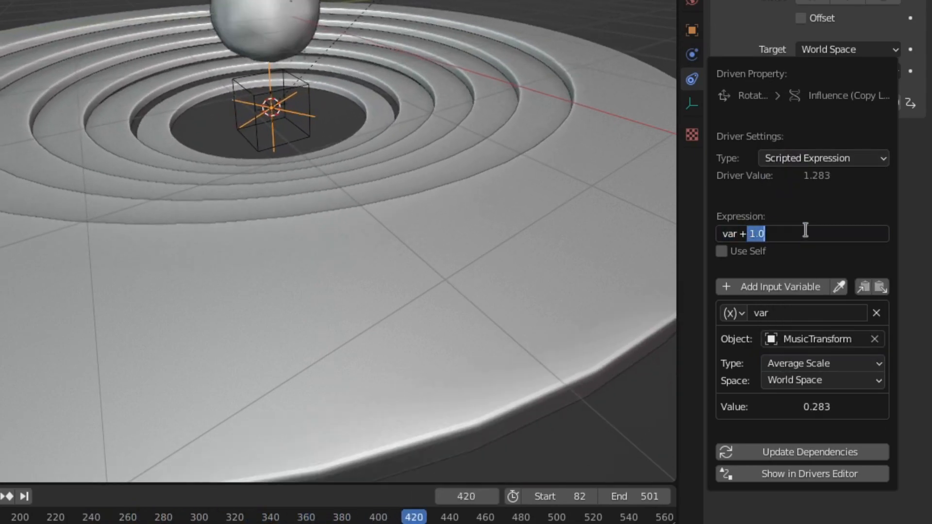
{"action": "key", "text": "BackSpace"}
{"action": "key", "text": "BackSpace"}
{"action": "key", "text": "BackSpace"}
{"action": "key", "text": "BackSpace"}
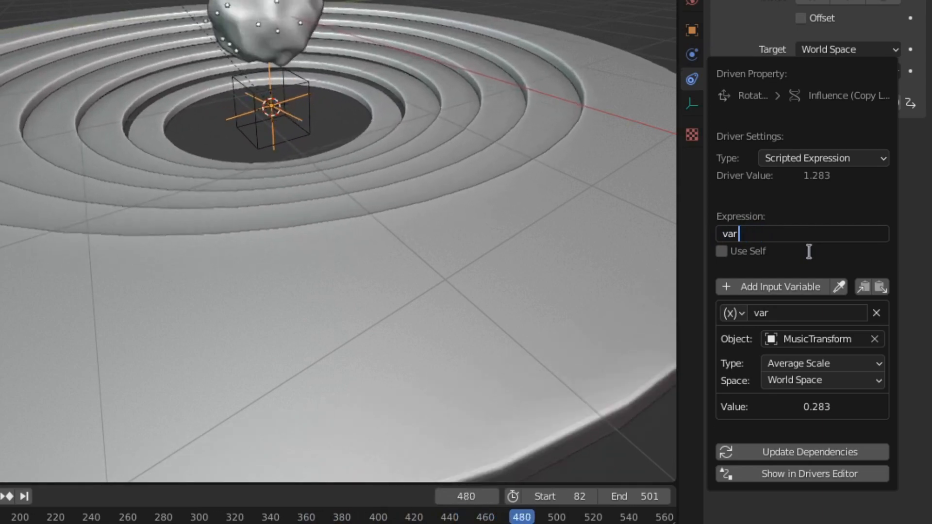
{"action": "type", "text": "* 2"}
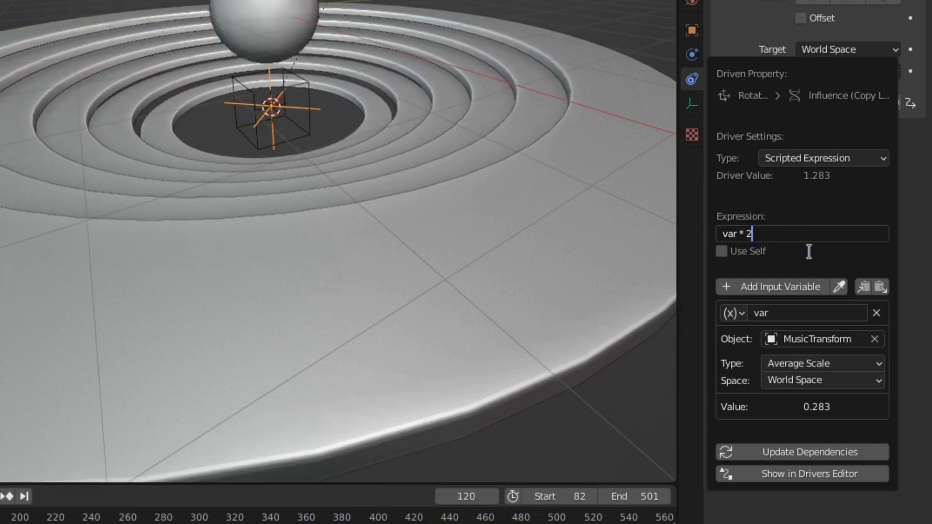
{"action": "key", "text": "Return"}
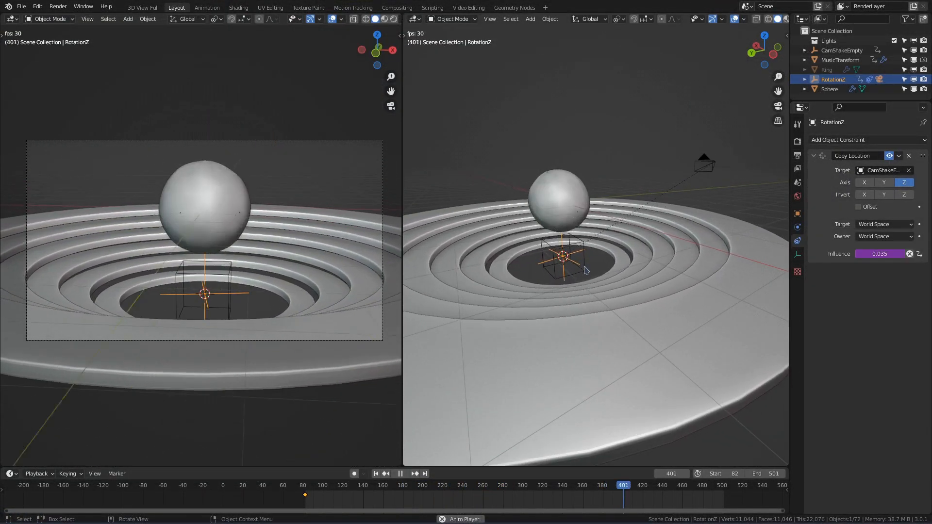
Step: Set CamShakeEmpty's Z Location noise to Scale 2.01 and Strength 0.4, and preview through the camera without overlays
{"action": "left_click", "coordinate": [563, 259]}
{"action": "left_click", "coordinate": [216, 10]}
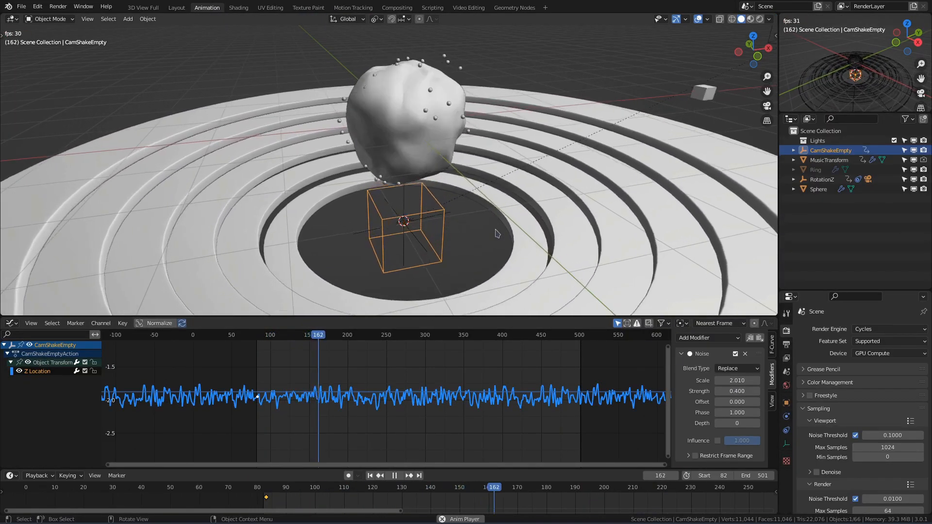
{"action": "key", "text": "KP_0"}
{"action": "key", "text": "shift+alt+z"}
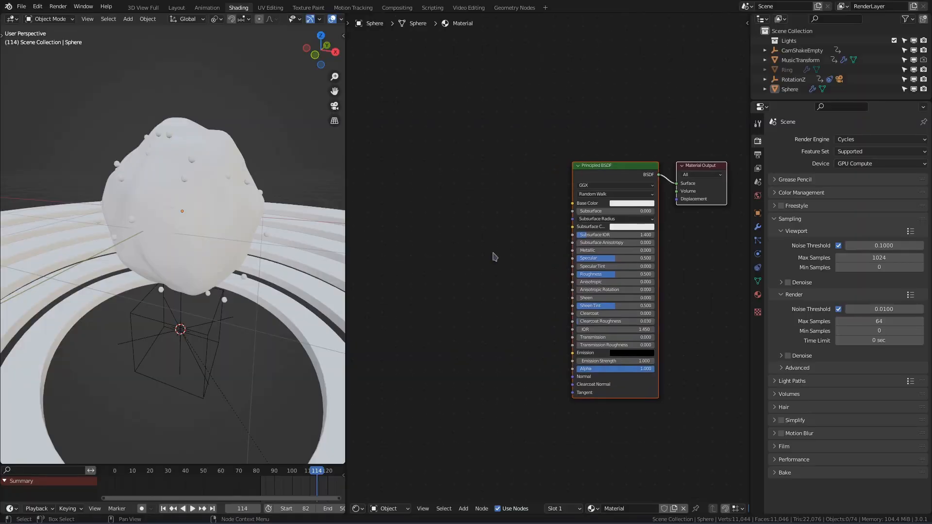
Step: Darken the sphere material's Base Color to a value of about 0.035 and set Metallic to 1
{"action": "middle_click_drag", "start_coordinate": [415, 200], "coordinate": [461, 203]}
{"action": "middle_click_drag", "start_coordinate": [541, 198], "coordinate": [466, 198]}
{"action": "scroll", "coordinate": [466, 202], "scroll_direction": "up", "scroll_amount": 2}
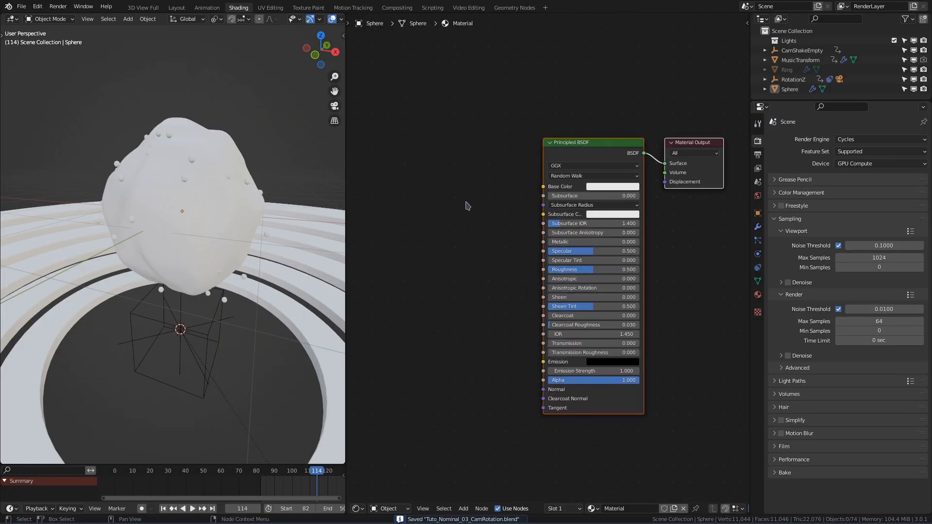
{"action": "left_click_drag", "start_coordinate": [659, 86], "coordinate": [658, 115]}
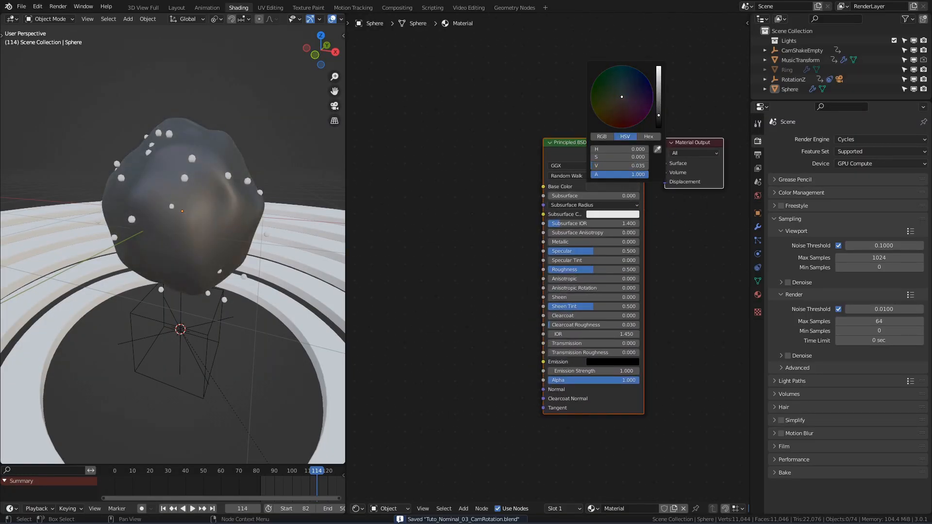
{"action": "left_click_drag", "start_coordinate": [554, 241], "coordinate": [619, 247]}
Step: Add a Noise Texture node with Texture Coordinate and Mapping nodes to the sphere material
{"action": "middle_click_drag", "start_coordinate": [620, 247], "coordinate": [676, 258]}
{"action": "key", "text": "shift+a"}
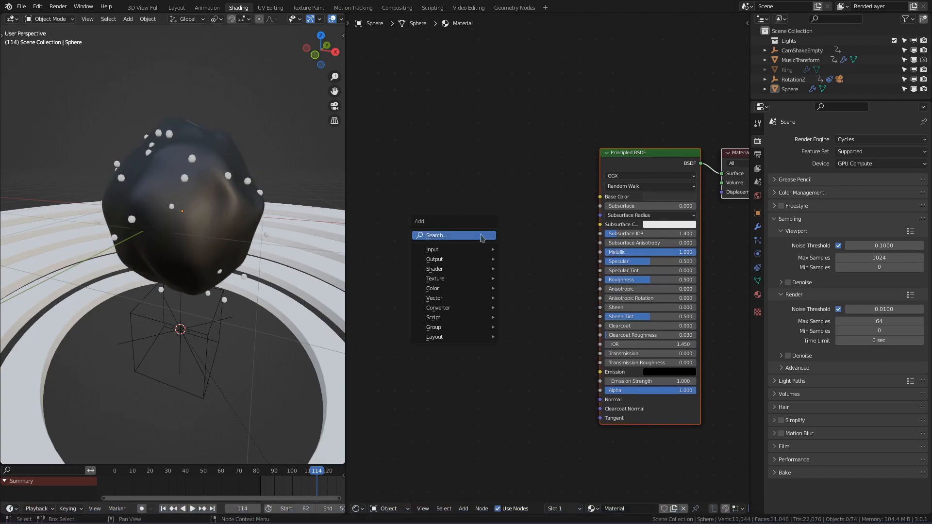
{"action": "left_click", "coordinate": [505, 262]}
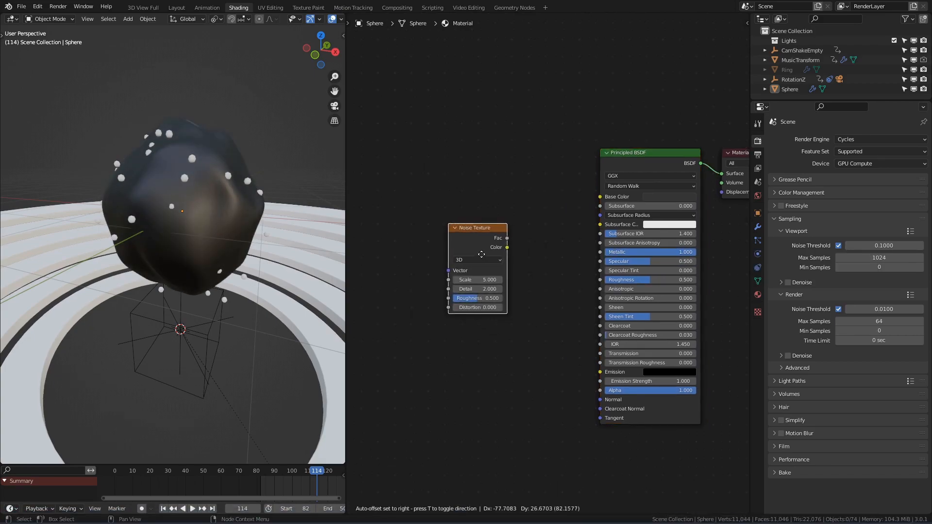
{"action": "middle_click_drag", "start_coordinate": [458, 250], "coordinate": [568, 249], "text": "shift"}
{"action": "key", "text": "ctrl+t"}
{"action": "middle_click_drag", "start_coordinate": [665, 274], "coordinate": [535, 262], "text": "shift"}
{"action": "left_click_drag", "start_coordinate": [636, 295], "coordinate": [631, 267]}
Step: Preview the noise on the sphere and link the Noise Texture's Fac output to the Principled BSDF's Roughness
{"action": "middle_click_drag", "start_coordinate": [490, 277], "coordinate": [681, 259]}
{"action": "middle_click_drag", "start_coordinate": [194, 218], "coordinate": [272, 224]}
{"action": "left_click", "coordinate": [659, 204], "text": "ctrl+shift"}
{"action": "middle_click_drag", "start_coordinate": [213, 208], "coordinate": [295, 197]}
{"action": "left_click_drag", "start_coordinate": [493, 221], "coordinate": [521, 210]}
{"action": "middle_click_drag", "start_coordinate": [291, 223], "coordinate": [142, 243]}
{"action": "middle_click_drag", "start_coordinate": [142, 243], "coordinate": [144, 214]}
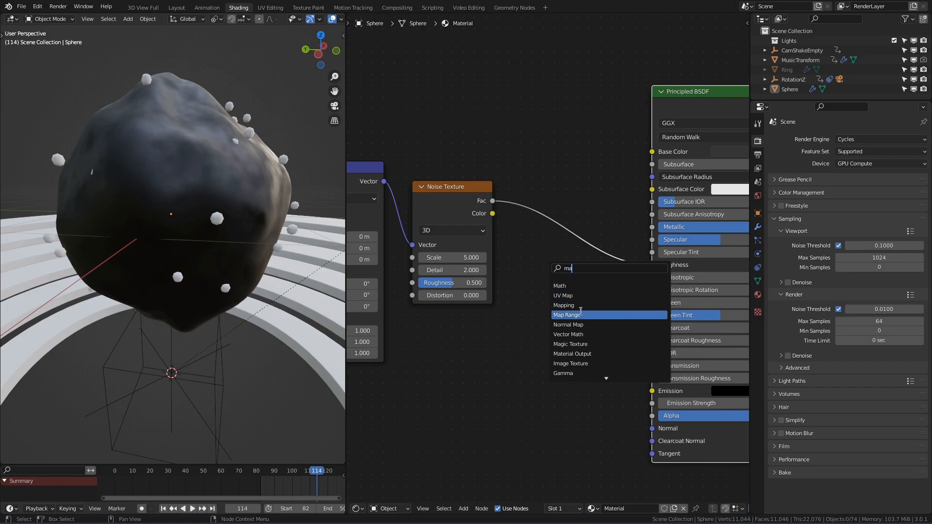
Step: Insert a Map Range node between the Noise Texture's Fac output and Roughness, and adjust its range
{"action": "left_click", "coordinate": [580, 314]}
{"action": "left_click", "coordinate": [573, 231]}
{"action": "left_click_drag", "start_coordinate": [591, 303], "coordinate": [571, 303]}
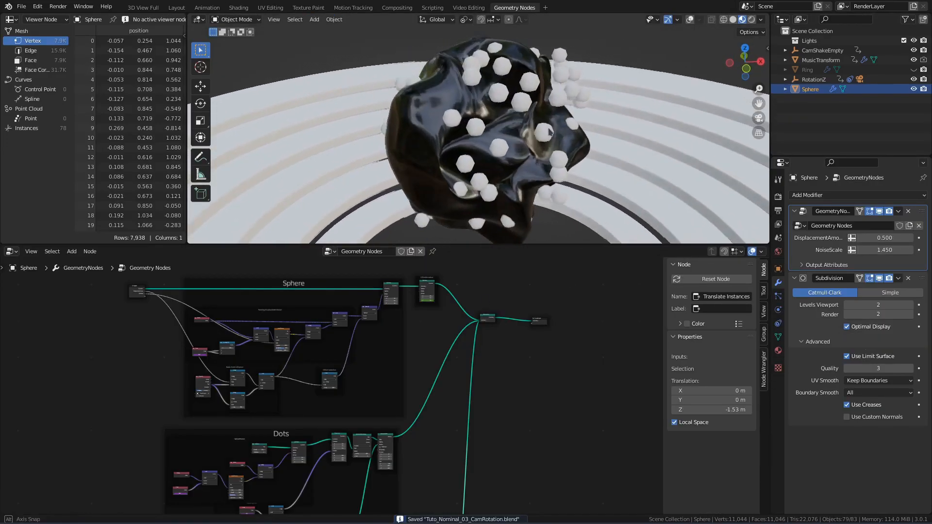
Step: In the Geometry Nodes workspace, insert a Set Material node after the Dots' Instance on Points and assign it GlossyNoir
{"action": "middle_click_drag", "start_coordinate": [440, 427], "coordinate": [443, 426]}
{"action": "scroll", "coordinate": [443, 425], "scroll_direction": "up", "scroll_amount": 8}
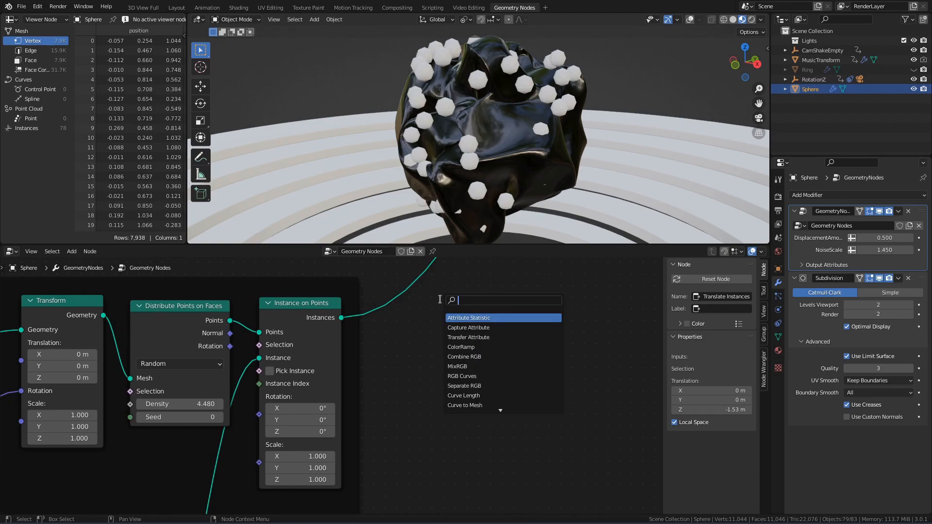
{"action": "left_click", "coordinate": [480, 338]}
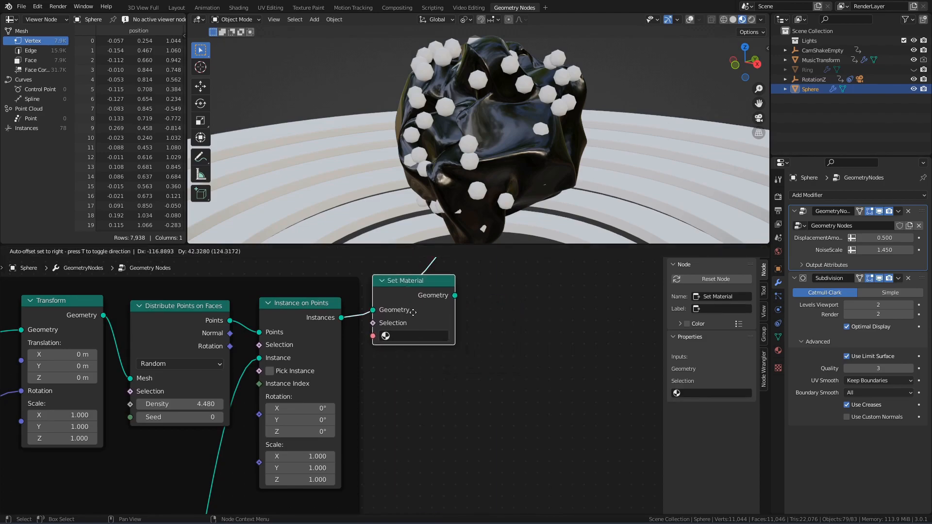
{"action": "left_click", "coordinate": [454, 339]}
{"action": "left_click", "coordinate": [454, 335]}
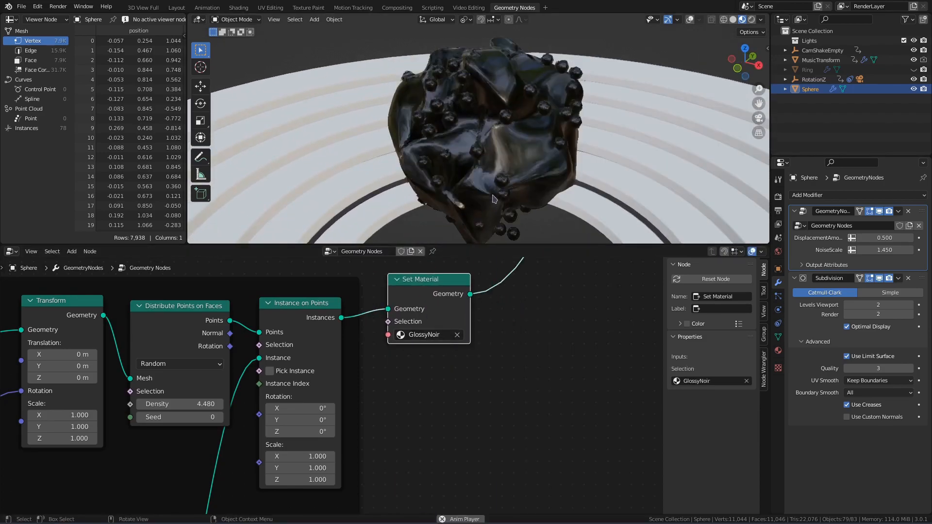
{"action": "key", "text": "Home"}
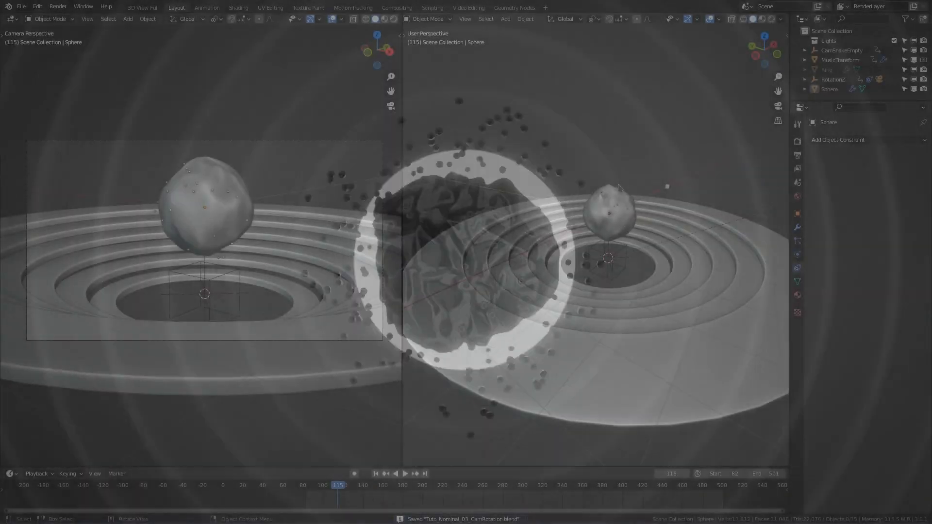
Step: Add a plane at the rings' centre, scale its mesh about 8 times and move it about 0.34 m down
{"action": "key", "text": "shift+a"}
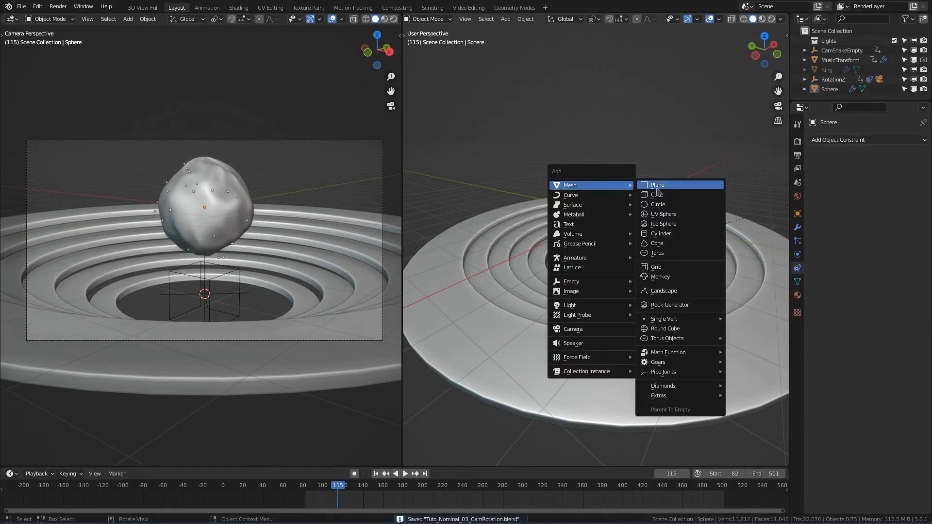
{"action": "left_click", "coordinate": [666, 190]}
{"action": "key", "text": "Tab"}
{"action": "key", "text": "s"}
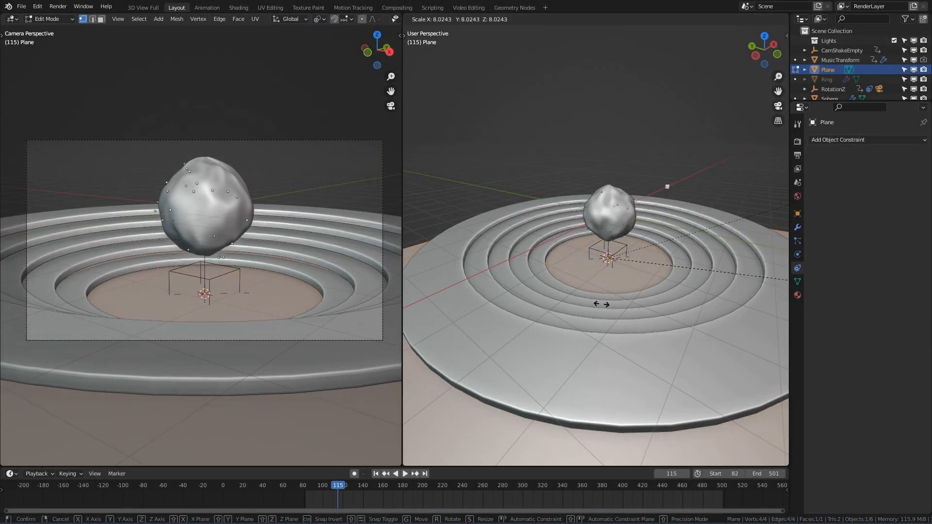
{"action": "left_click", "coordinate": [602, 305]}
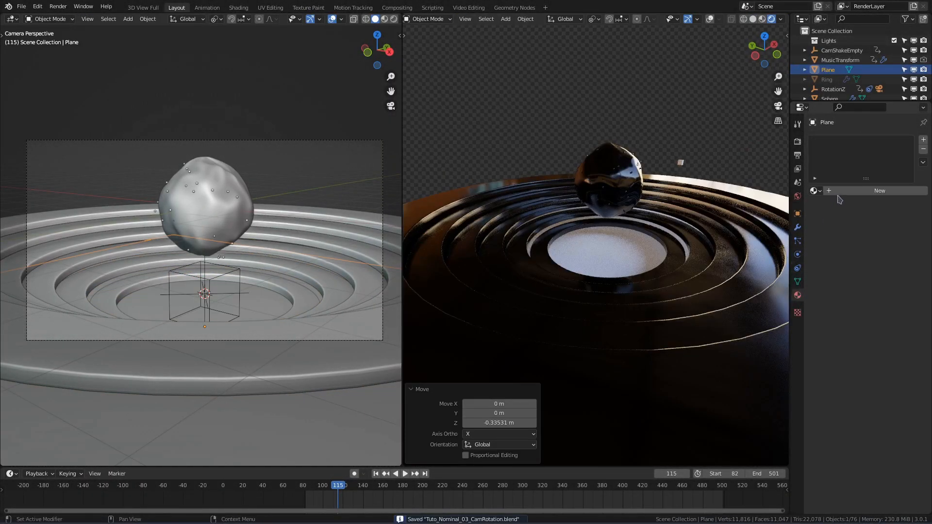
Step: Give the plane a new material named EmitLumiere that uses an Emission shader with a Strength of 8.8
{"action": "left_click", "coordinate": [848, 191]}
{"action": "double_click", "coordinate": [848, 191]}
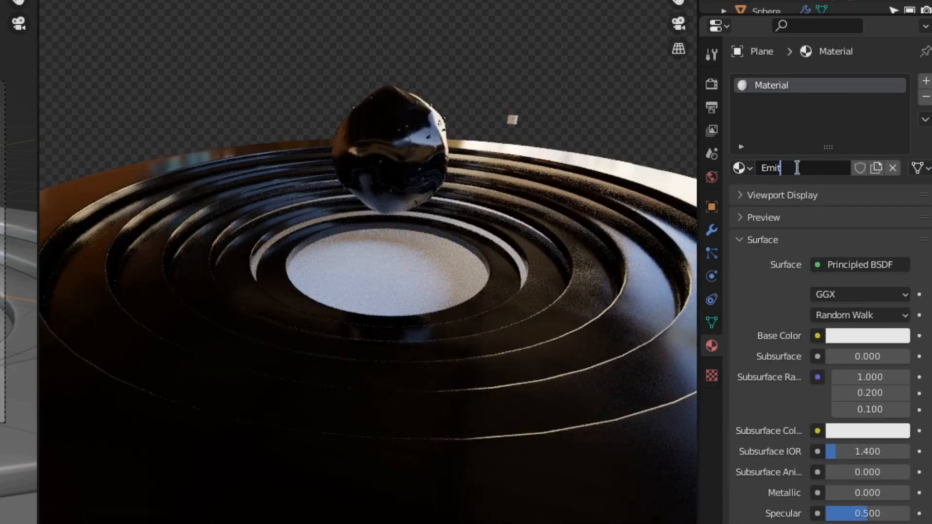
{"action": "type", "text": "EmitLumiere"}
{"action": "key", "text": "Return"}
{"action": "left_click", "coordinate": [857, 265]}
{"action": "left_click", "coordinate": [857, 267]}
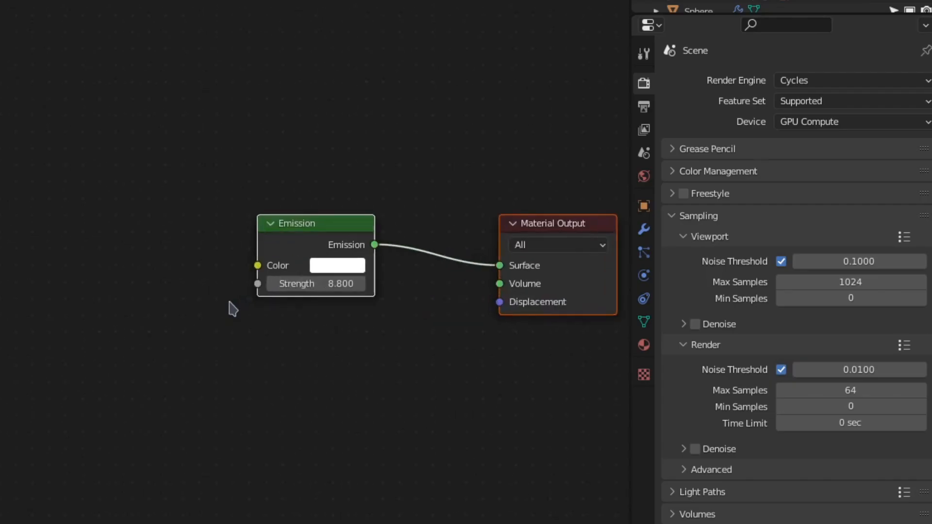
Step: Add a driver to the Emission Strength that reads the Average Scale of MusicTransform
{"action": "scroll", "coordinate": [238, 310], "scroll_direction": "up", "scroll_amount": 5}
{"action": "middle_click_drag", "start_coordinate": [273, 328], "coordinate": [256, 349]}
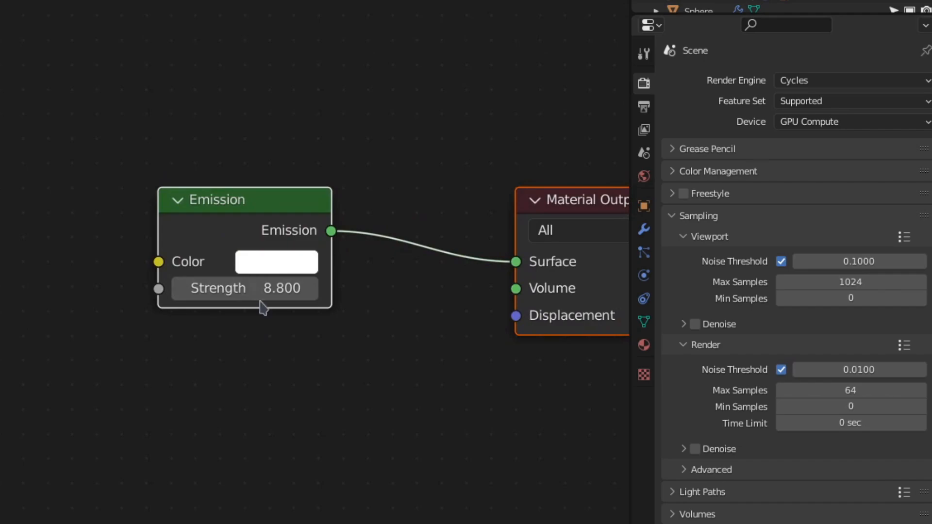
{"action": "scroll", "coordinate": [261, 307], "scroll_direction": "down", "scroll_amount": 1}
{"action": "right_click", "coordinate": [194, 287]}
{"action": "left_click", "coordinate": [194, 287]}
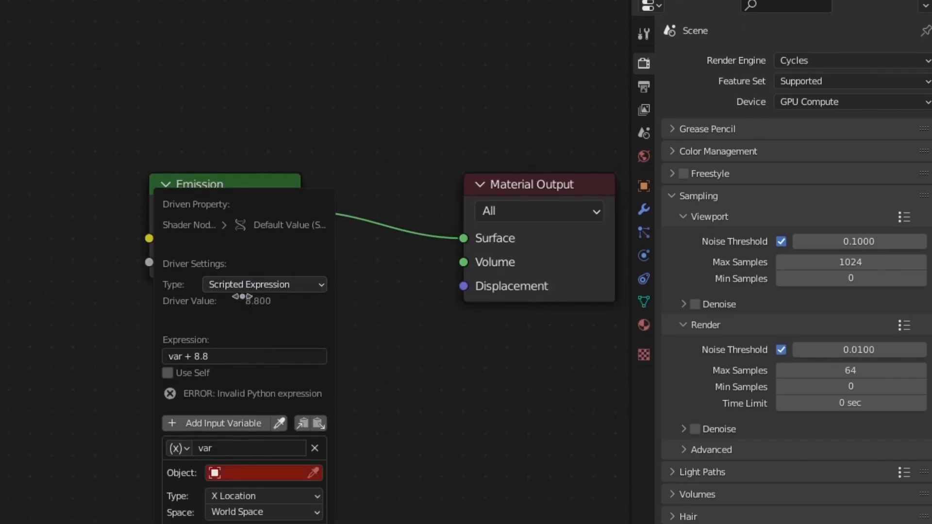
{"action": "left_click", "coordinate": [248, 360]}
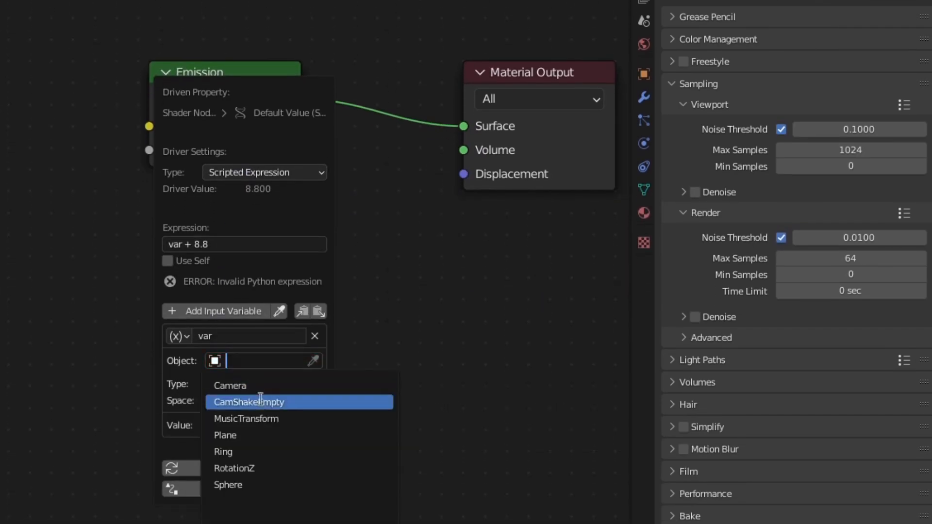
{"action": "left_click", "coordinate": [264, 419]}
{"action": "left_click", "coordinate": [257, 367]}
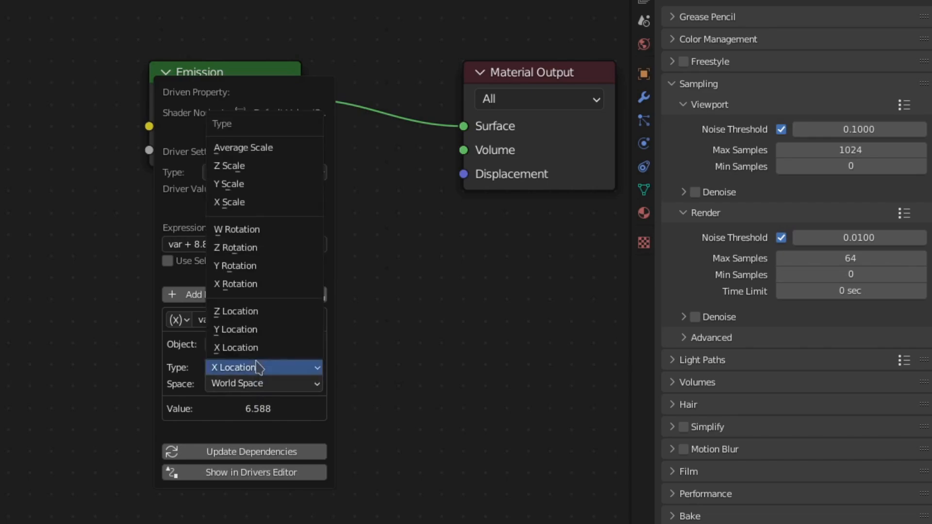
{"action": "left_click", "coordinate": [261, 149]}
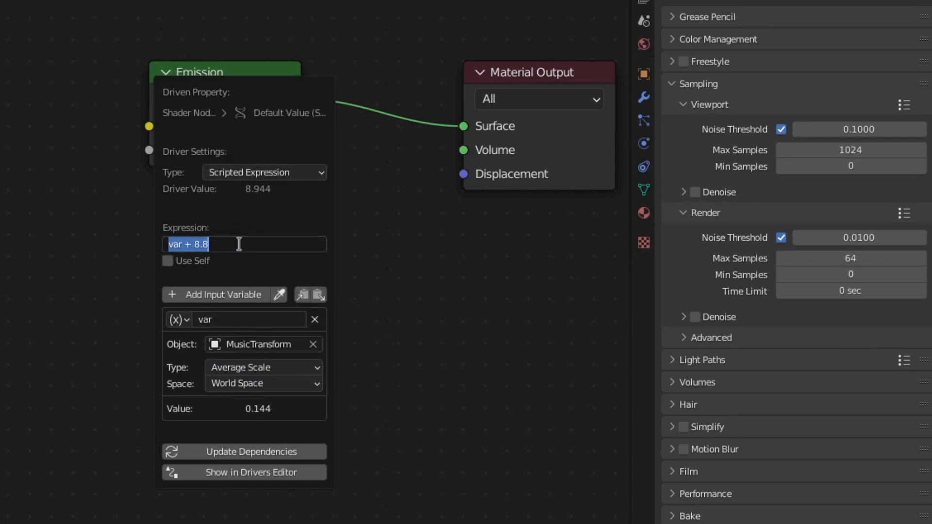
Step: Begin replacing the Emission Strength driver's expression with a min( function
{"action": "type", "text": "min("}
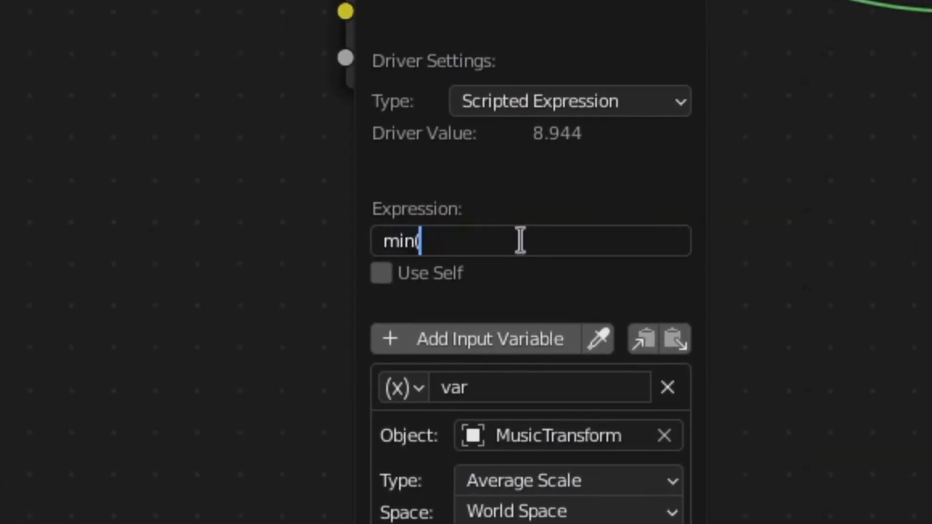
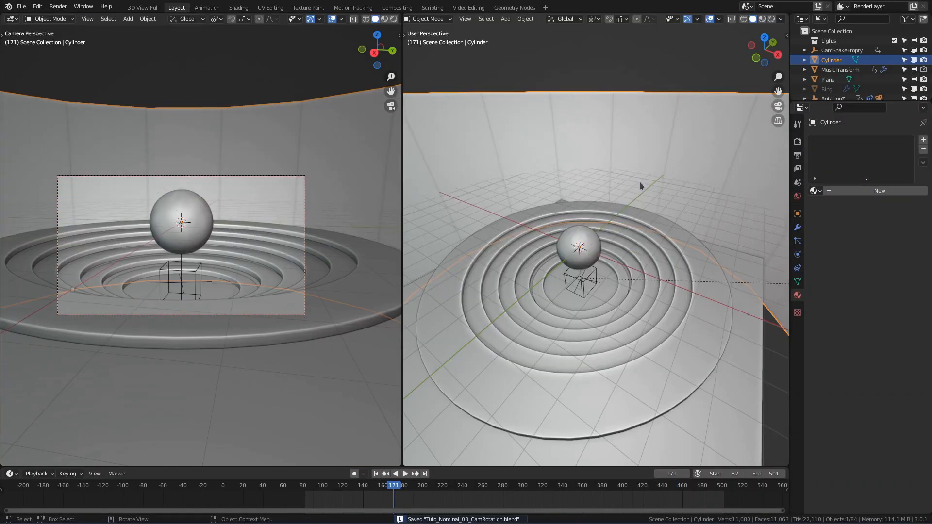
Step: Replace the cylinder material's Principled BSDF with an Emission shader connected to the Material Output's Surface
{"action": "key", "text": "ctrl+1"}
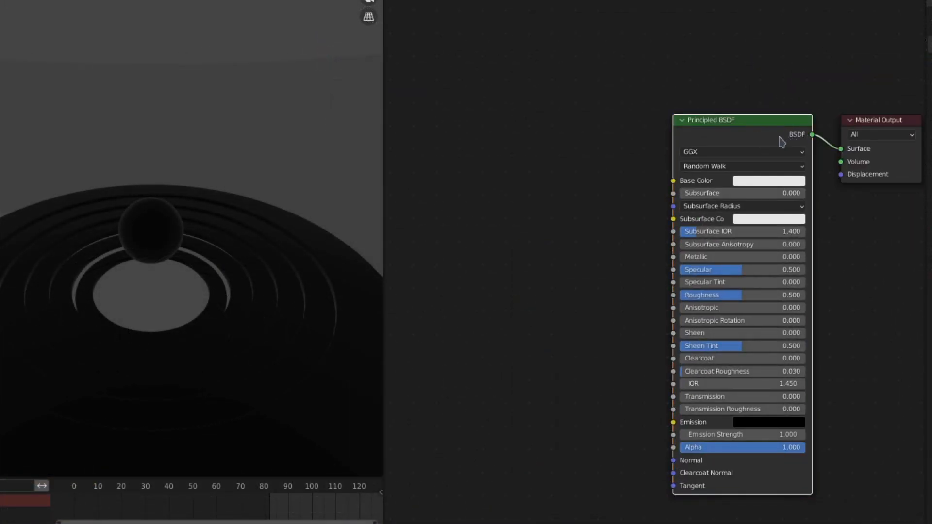
{"action": "key", "text": "x"}
{"action": "key", "text": "shift+a"}
{"action": "left_click", "coordinate": [701, 122]}
{"action": "type", "text": "emi"}
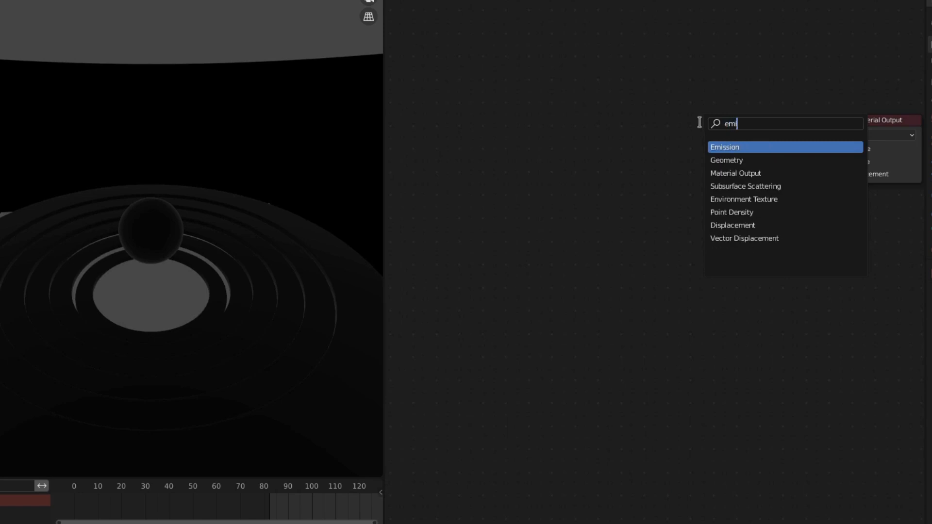
{"action": "left_click", "coordinate": [725, 149]}
{"action": "left_click_drag", "start_coordinate": [820, 152], "coordinate": [840, 149]}
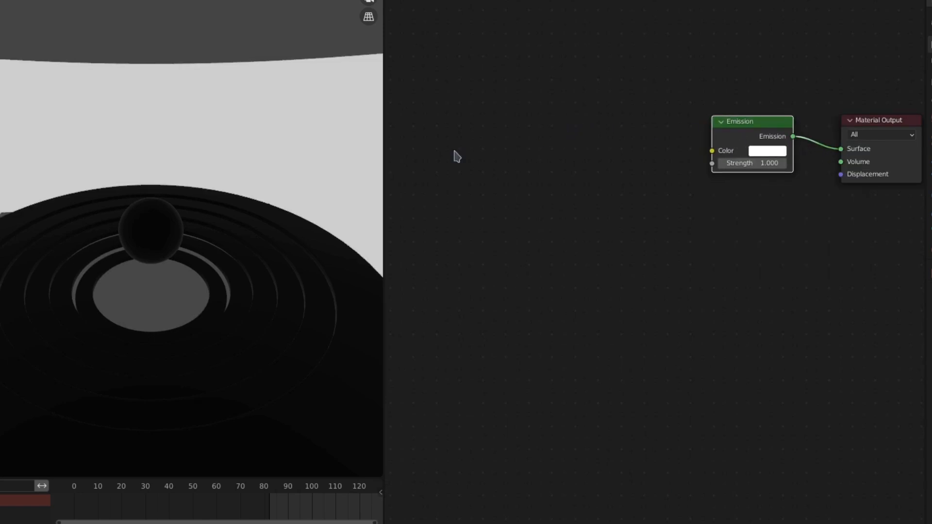
Step: Add a Noise Texture node and connect its Color output to the Emission node's Color
{"action": "middle_click_drag", "start_coordinate": [361, 145], "coordinate": [313, 157]}
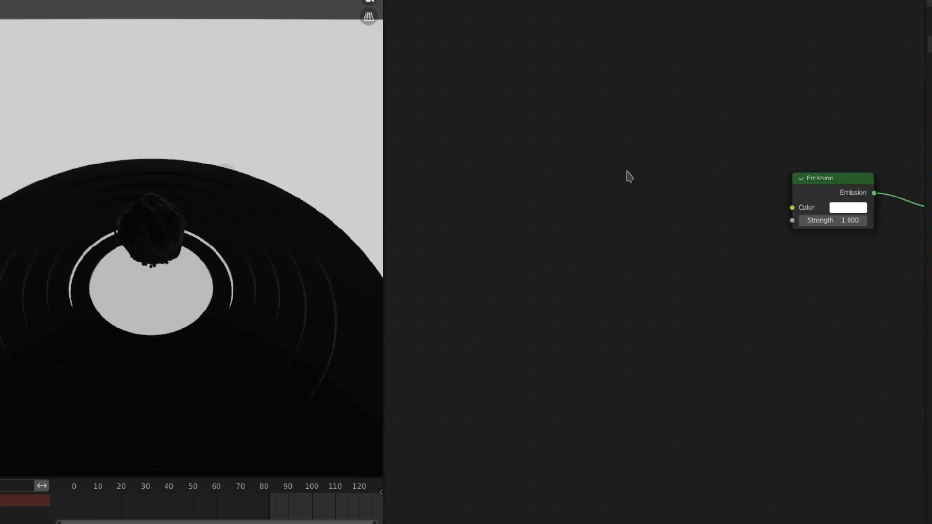
{"action": "key", "text": "shift+a"}
{"action": "left_click", "coordinate": [626, 171]}
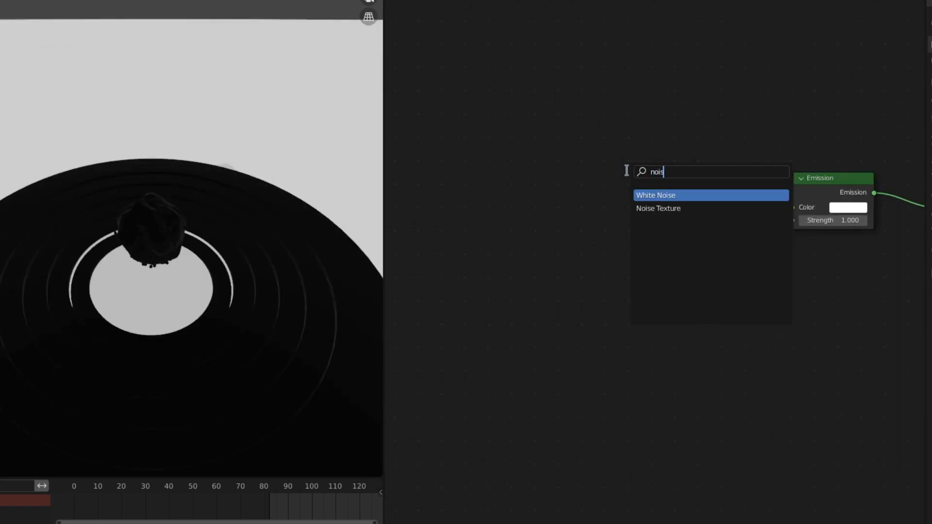
{"action": "type", "text": "noise"}
{"action": "left_click", "coordinate": [684, 208]}
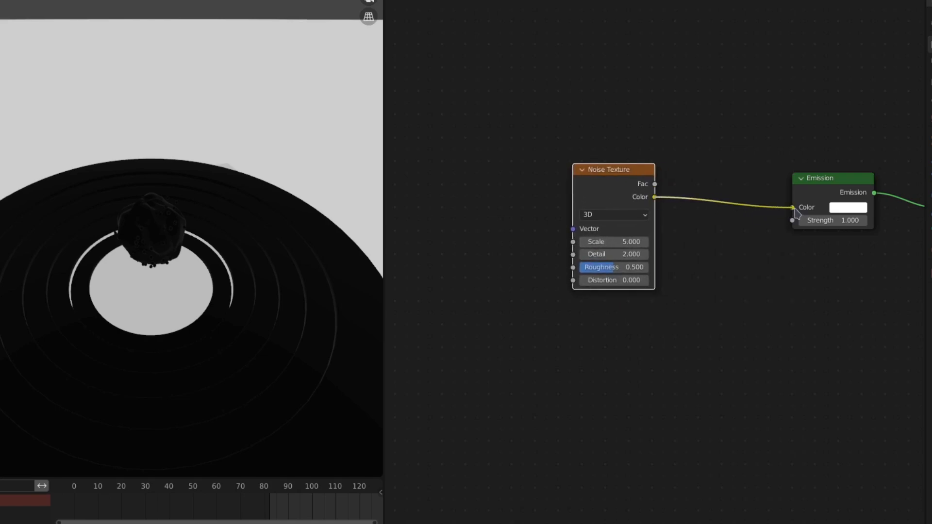
{"action": "middle_click_drag", "start_coordinate": [297, 208], "coordinate": [205, 171]}
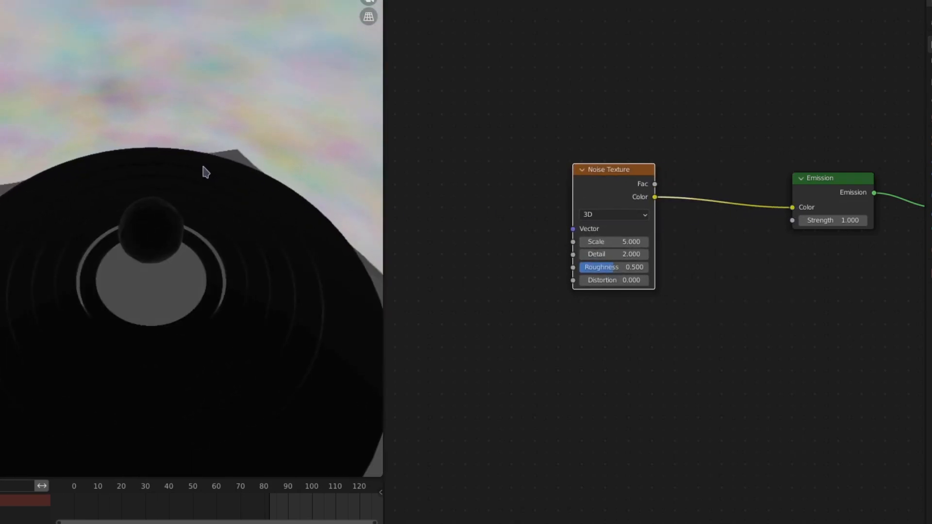
Step: Add a Vector Math node set to Add and feed it into the Noise Texture's Vector input
{"action": "middle_click_drag", "start_coordinate": [591, 213], "coordinate": [680, 210]}
{"action": "middle_click_drag", "start_coordinate": [712, 198], "coordinate": [802, 164]}
{"action": "scroll", "coordinate": [582, 189], "scroll_direction": "up", "scroll_amount": 2}
{"action": "key", "text": "shift+a"}
{"action": "left_click", "coordinate": [574, 192]}
{"action": "type", "text": "vec"}
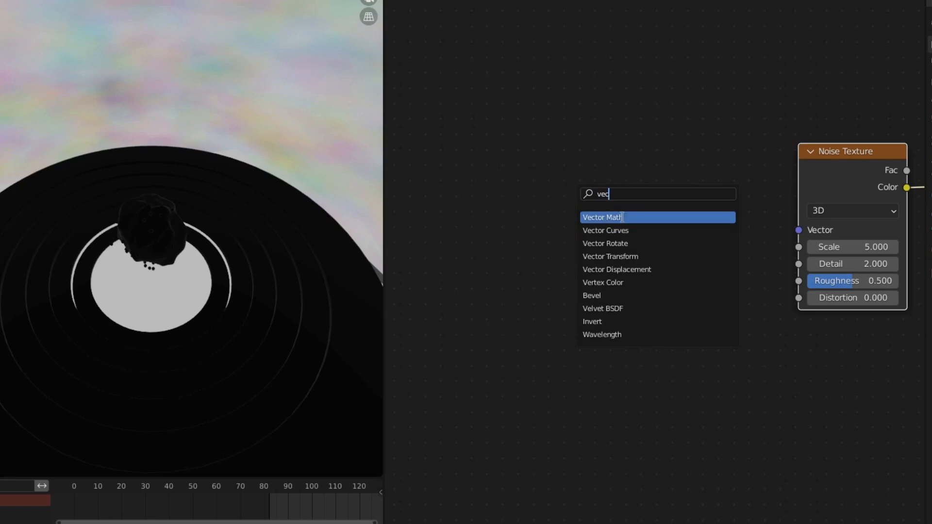
{"action": "left_click", "coordinate": [622, 217]}
Step: Add a Texture Coordinate node and connect its Generated output to the Add node's first Vector input
{"action": "middle_click_drag", "start_coordinate": [499, 243], "coordinate": [701, 177]}
{"action": "key", "text": "shift+a"}
{"action": "left_click", "coordinate": [490, 91]}
{"action": "type", "text": "tex"}
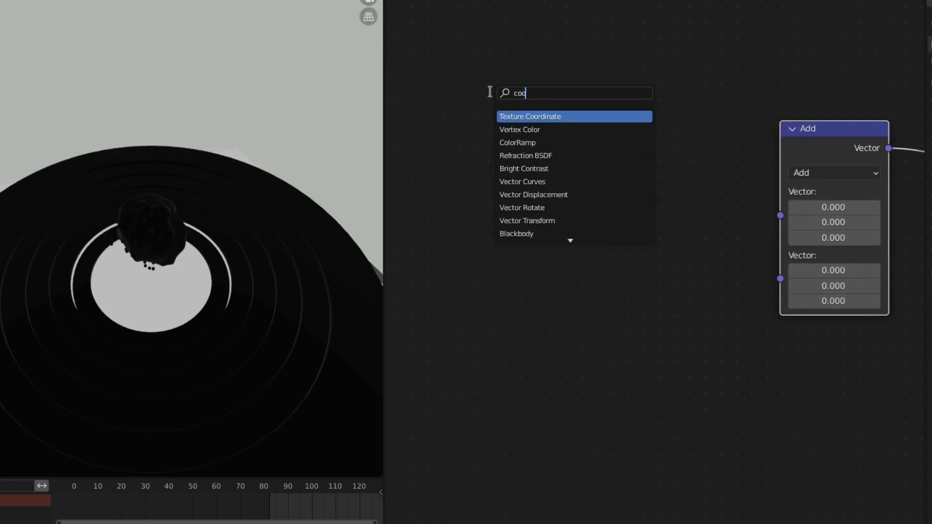
{"action": "key", "text": "Return"}
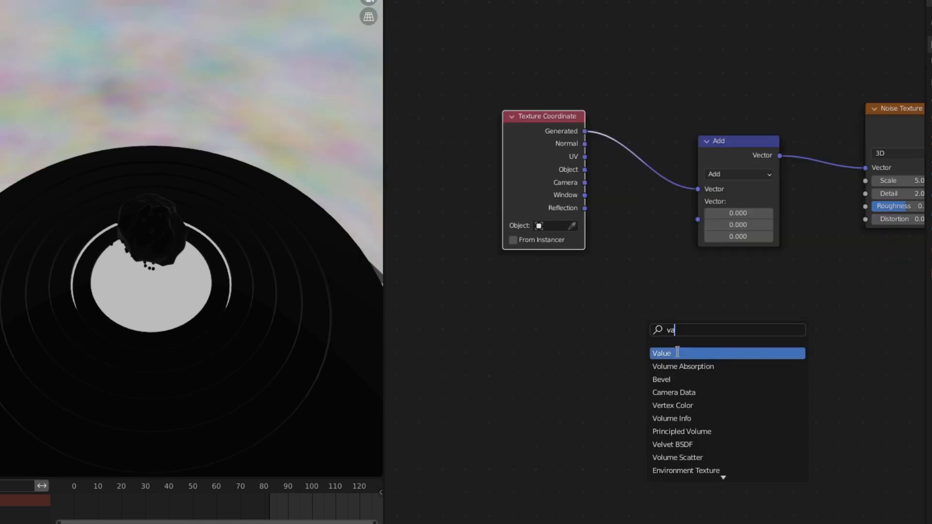
Step: Add a Value node feeding the Z of a new Combine XYZ node, and connect that to the Add node's second Vector
{"action": "left_click", "coordinate": [678, 351]}
{"action": "left_click", "coordinate": [458, 345]}
{"action": "key", "text": "shift+a"}
{"action": "left_click", "coordinate": [586, 313]}
{"action": "type", "text": "co"}
{"action": "left_click", "coordinate": [651, 374]}
{"action": "left_click", "coordinate": [601, 371]}
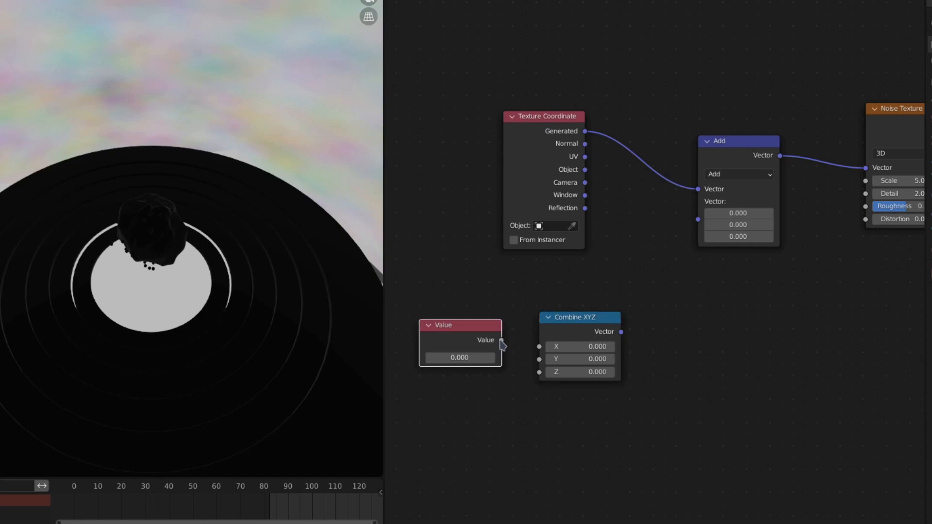
{"action": "left_click_drag", "start_coordinate": [703, 222], "coordinate": [703, 222]}
{"action": "left_click_drag", "start_coordinate": [457, 362], "coordinate": [551, 362]}
Step: Drive the Value node with the expression #frame/10
{"action": "right_click", "coordinate": [457, 362]}
{"action": "right_click", "coordinate": [458, 359]}
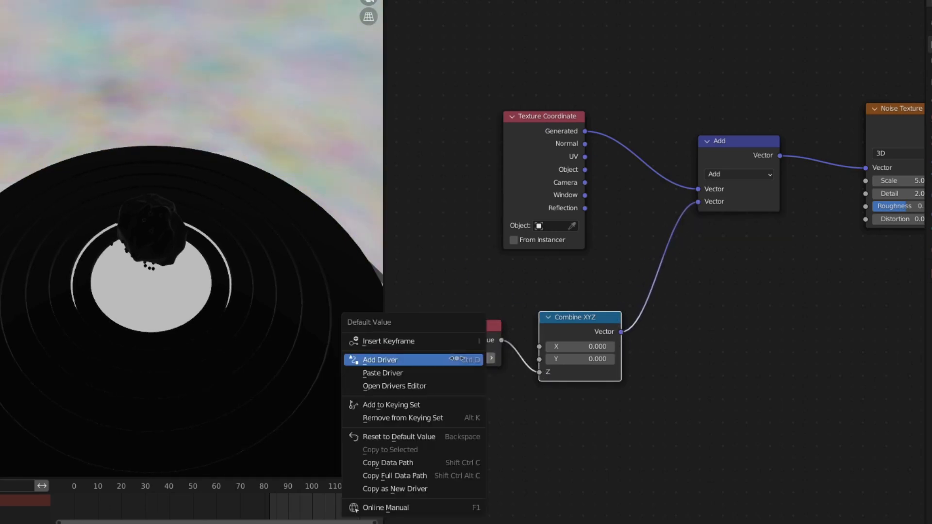
{"action": "type", "text": "#frame/10"}
{"action": "key", "text": "Return"}
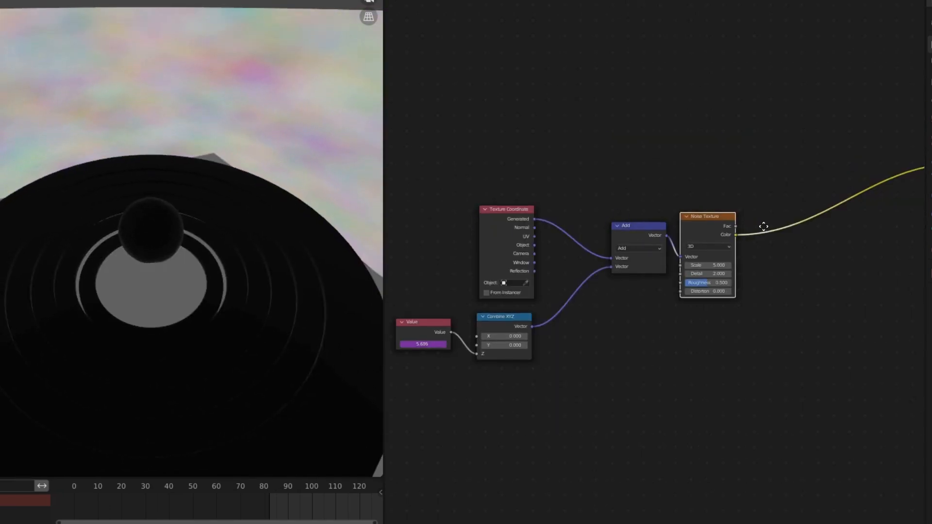
Step: Duplicate the Texture Coordinate node and place the copy above the Noise Texture node
{"action": "middle_click_drag", "start_coordinate": [762, 225], "coordinate": [752, 236]}
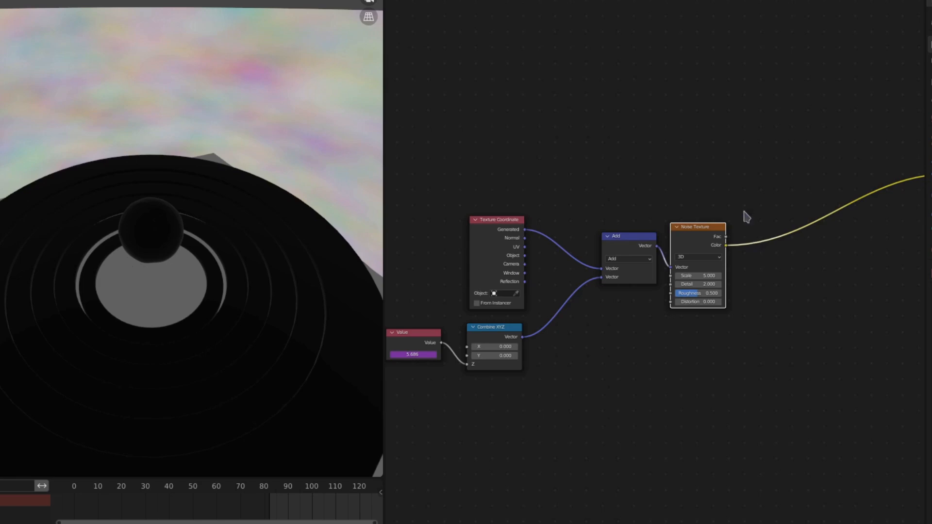
{"action": "left_click", "coordinate": [679, 130]}
{"action": "scroll", "coordinate": [678, 131], "scroll_direction": "up", "scroll_amount": 1}
{"action": "scroll", "coordinate": [679, 131], "scroll_direction": "up", "scroll_amount": 1}
{"action": "left_click", "coordinate": [431, 260]}
{"action": "key", "text": "shift+d"}
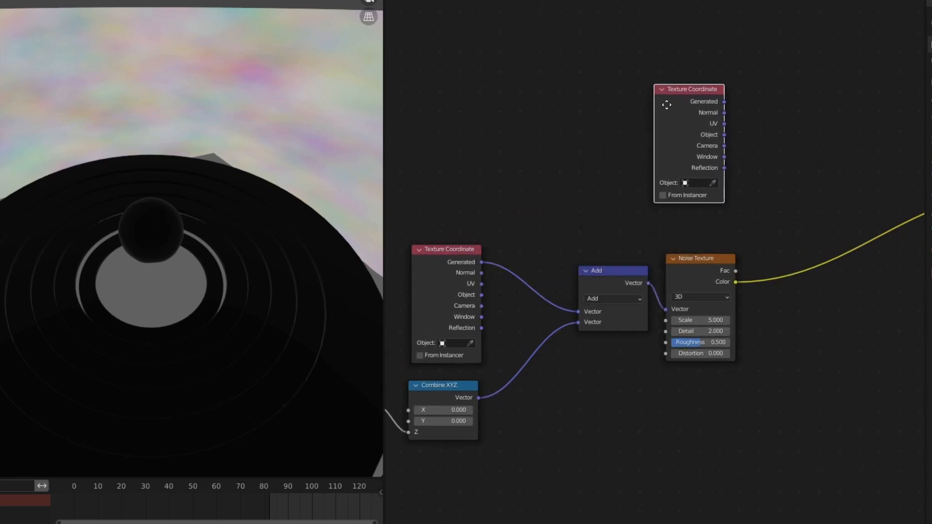
{"action": "left_click", "coordinate": [665, 106]}
Step: Add a MixRGB node beside the duplicated Texture Coordinate node and set its blend mode to Overlay
{"action": "middle_click_drag", "start_coordinate": [759, 131], "coordinate": [649, 120]}
{"action": "key", "text": "shift+a"}
{"action": "left_click", "coordinate": [717, 150]}
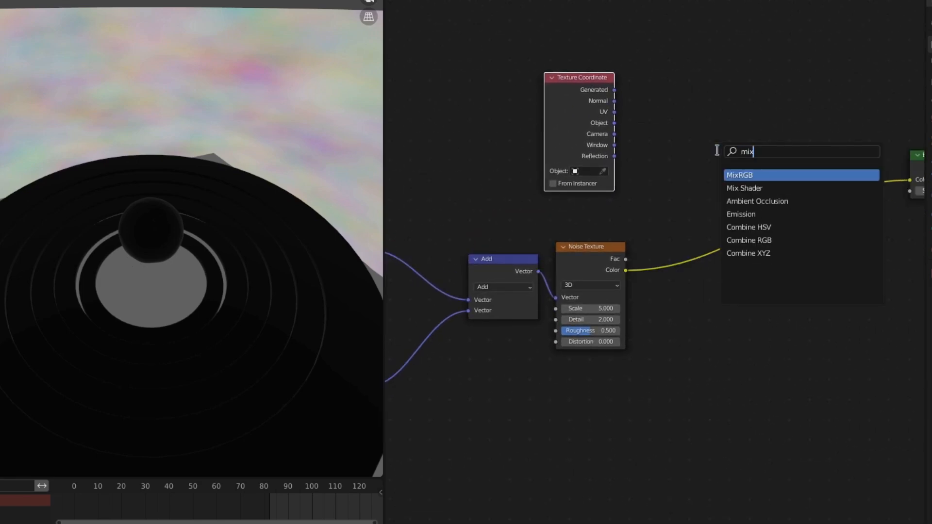
{"action": "key", "text": "Return"}
{"action": "left_click", "coordinate": [668, 113]}
{"action": "scroll", "coordinate": [606, 122], "scroll_direction": "up", "scroll_amount": 1}
{"action": "middle_click_drag", "start_coordinate": [669, 113], "coordinate": [575, 99]}
{"action": "left_click", "coordinate": [630, 144]}
{"action": "left_click", "coordinate": [638, 268]}
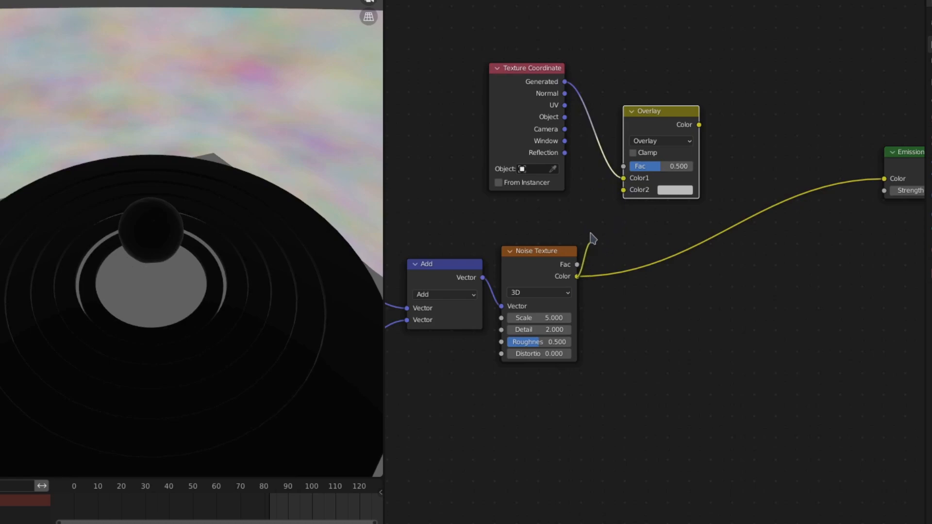
Step: Link Generated coordinates to the Overlay node's Color1, the noise Color to Color2, and its output to the Emission Color
{"action": "left_click_drag", "start_coordinate": [623, 195], "coordinate": [623, 193]}
{"action": "middle_click_drag", "start_coordinate": [697, 125], "coordinate": [623, 132]}
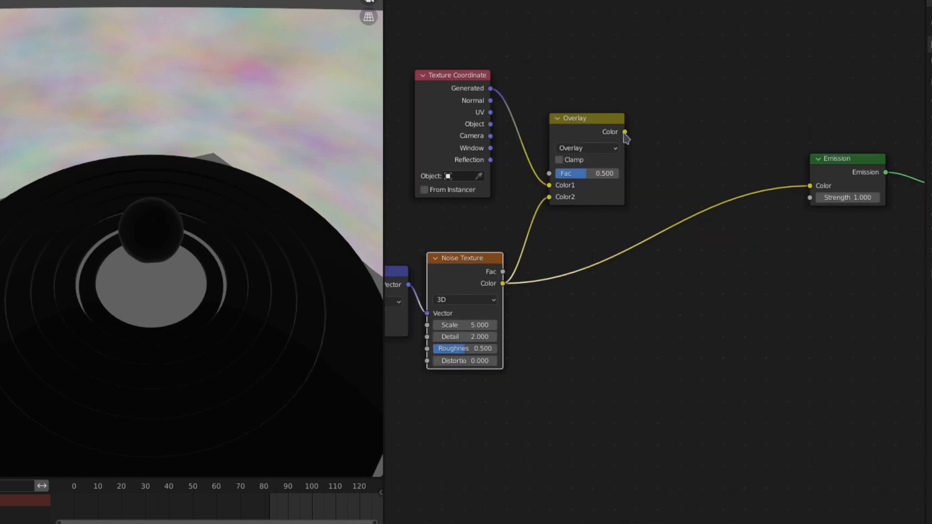
{"action": "left_click_drag", "start_coordinate": [800, 185], "coordinate": [810, 186]}
{"action": "middle_click_drag", "start_coordinate": [654, 183], "coordinate": [680, 182]}
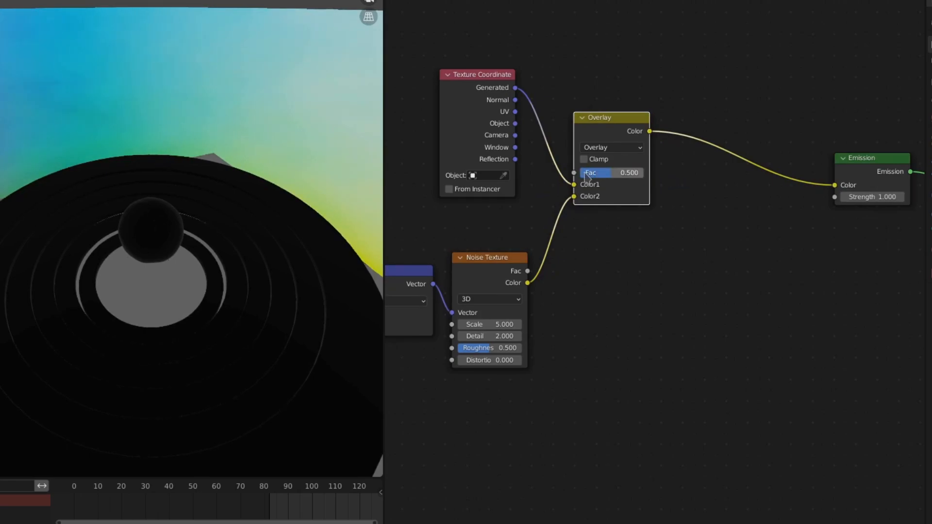
Step: Make room before the Emission node and insert a Separate XYZ node after Overlay, sending its Z output to the Emission Color
{"action": "middle_click_drag", "start_coordinate": [817, 184], "coordinate": [640, 183]}
{"action": "left_click_drag", "start_coordinate": [651, 141], "coordinate": [896, 237]}
{"action": "key", "text": "g"}
{"action": "left_click", "coordinate": [877, 217]}
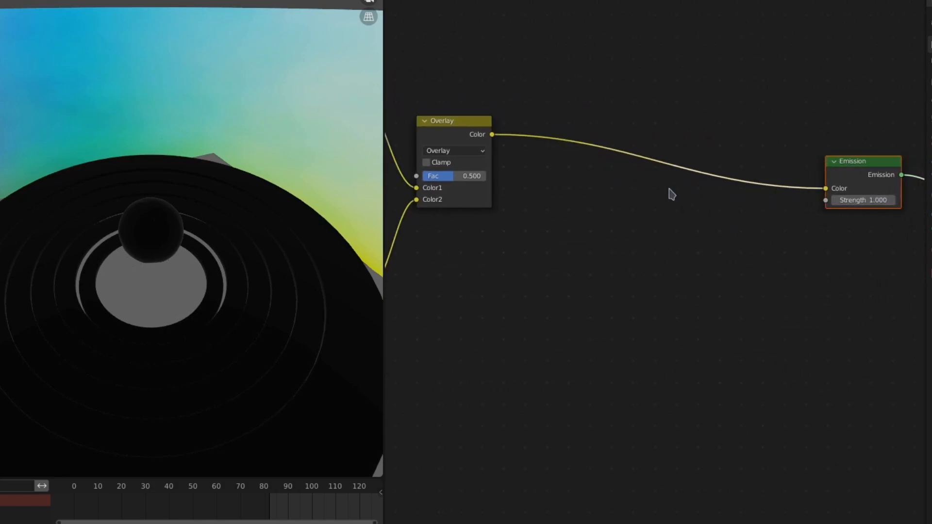
{"action": "scroll", "coordinate": [659, 189], "scroll_direction": "up", "scroll_amount": 1}
{"action": "key", "text": "shift+a"}
{"action": "left_click", "coordinate": [609, 180]}
{"action": "type", "text": "se"}
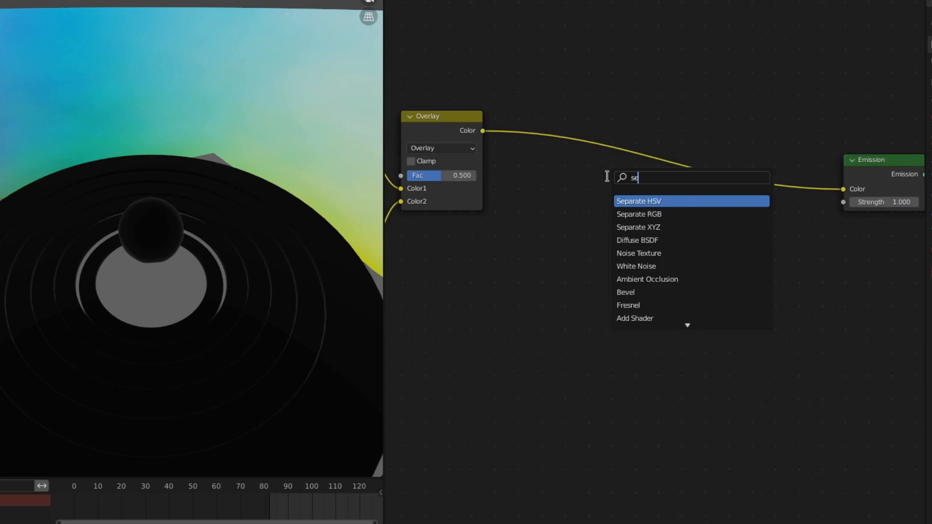
{"action": "left_click", "coordinate": [645, 224]}
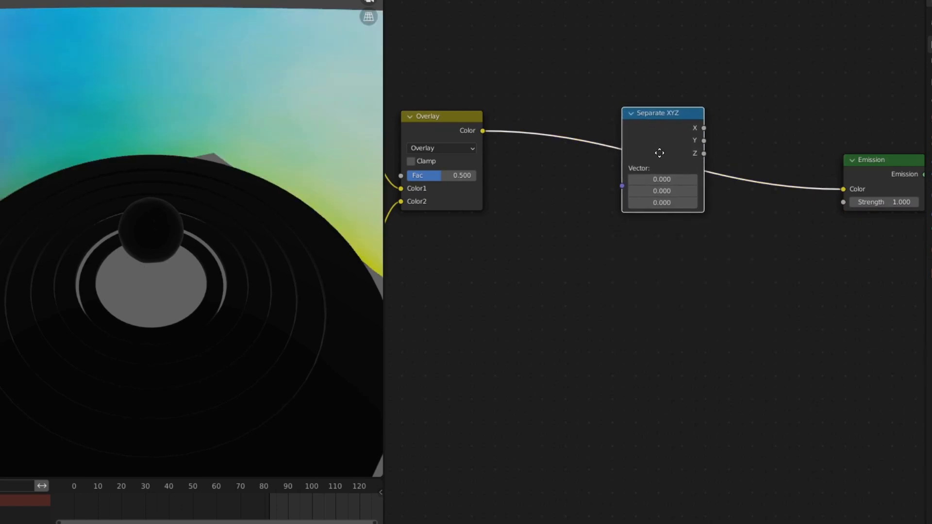
{"action": "left_click", "coordinate": [661, 150]}
{"action": "left_click_drag", "start_coordinate": [722, 146], "coordinate": [704, 153]}
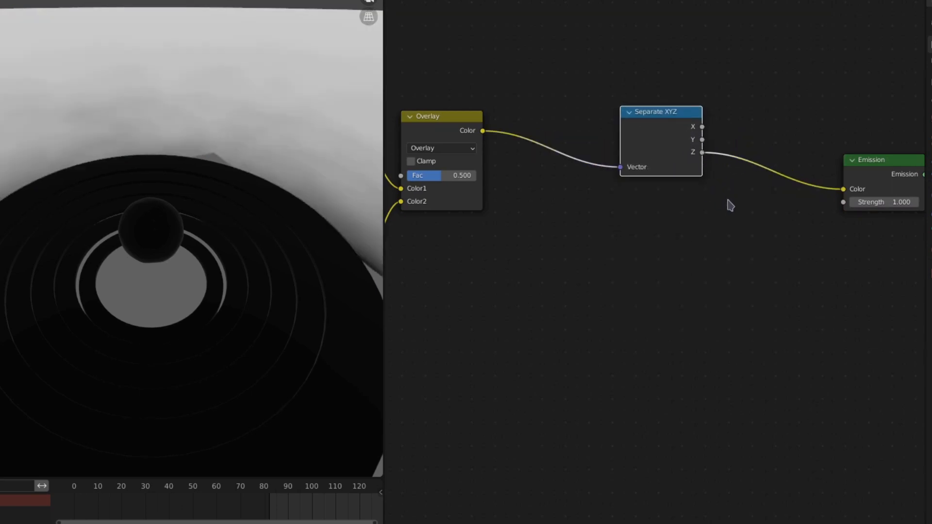
Step: Insert a Vector Math node set to Add between Overlay and Separate XYZ, with its Z value at -0.100
{"action": "middle_click_drag", "start_coordinate": [527, 208], "coordinate": [682, 202]}
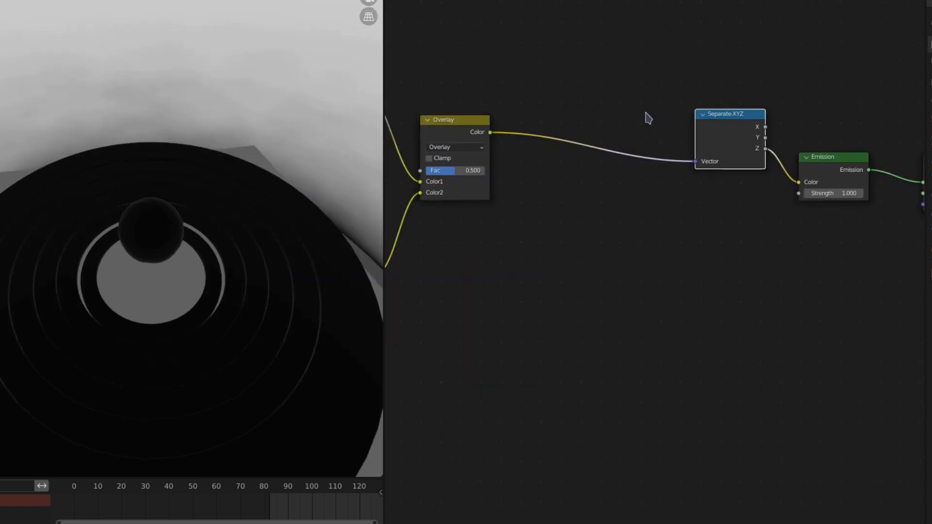
{"action": "key", "text": "shift+a"}
{"action": "type", "text": "v"}
{"action": "left_click", "coordinate": [675, 135]}
{"action": "left_click", "coordinate": [565, 119]}
{"action": "mouse_move", "coordinate": [567, 182]}
{"action": "left_mouse_down"}
{"action": "mouse_move", "coordinate": [590, 181]}
{"action": "mouse_move", "coordinate": [537, 182]}
{"action": "mouse_move", "coordinate": [585, 182]}
{"action": "mouse_move", "coordinate": [553, 181]}
{"action": "mouse_move", "coordinate": [562, 182]}
{"action": "left_mouse_up"}
Step: Duplicate the Add node after Overlay, insert the copy before Separate XYZ and change its operation to Fraction
{"action": "key", "text": "shift+d"}
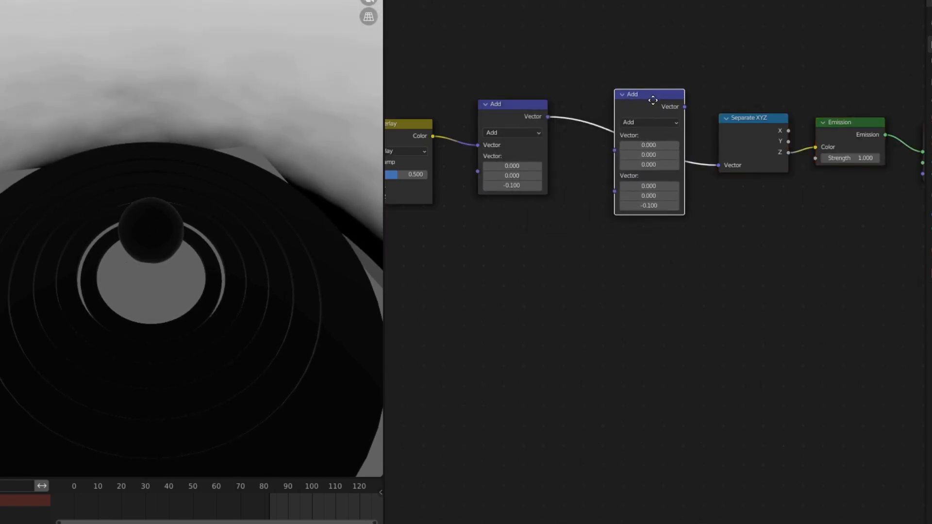
{"action": "left_click", "coordinate": [651, 98]}
{"action": "left_click", "coordinate": [645, 123]}
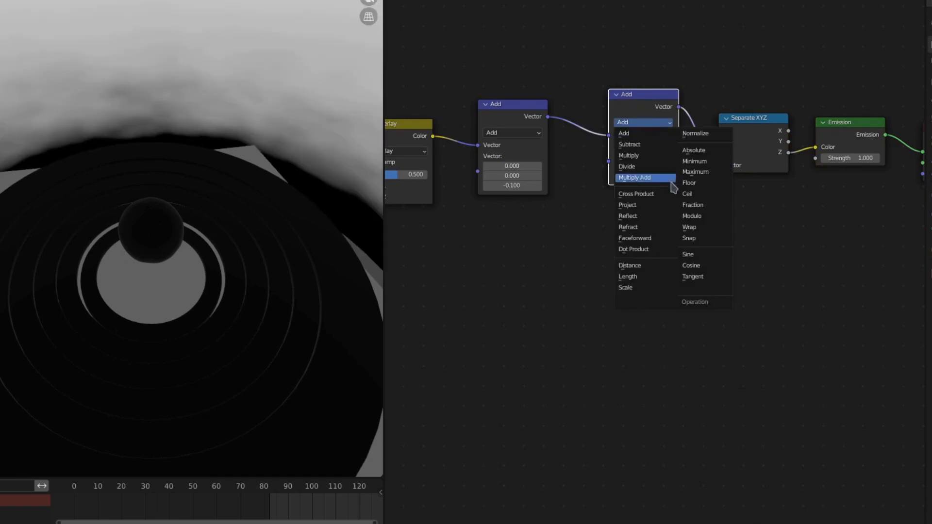
{"action": "left_click", "coordinate": [698, 206]}
{"action": "middle_click_drag", "start_coordinate": [583, 178], "coordinate": [631, 178]}
{"action": "left_click_drag", "start_coordinate": [676, 98], "coordinate": [691, 120]}
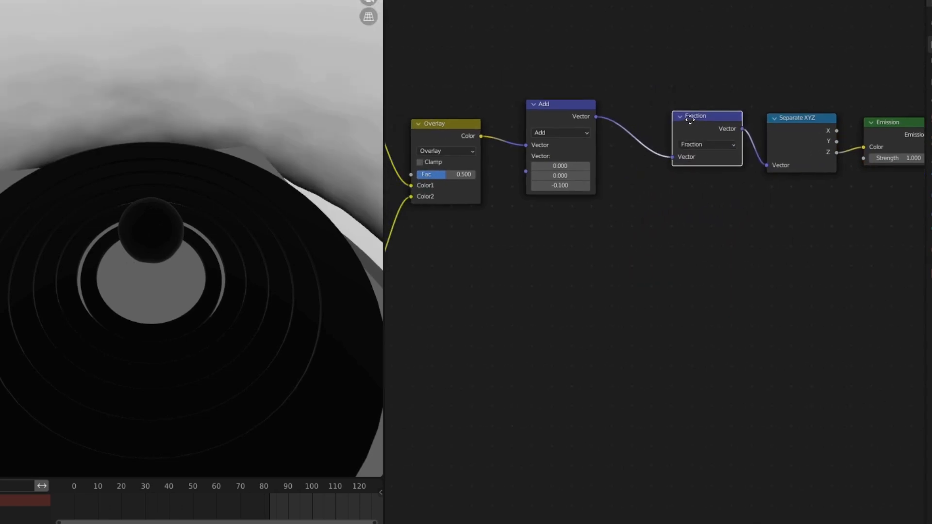
Step: Insert another copy of the Add node before Fraction, set it to Multiply and raise its Z factor
{"action": "scroll", "coordinate": [693, 147], "scroll_direction": "up", "scroll_amount": 2}
{"action": "left_click", "coordinate": [586, 134]}
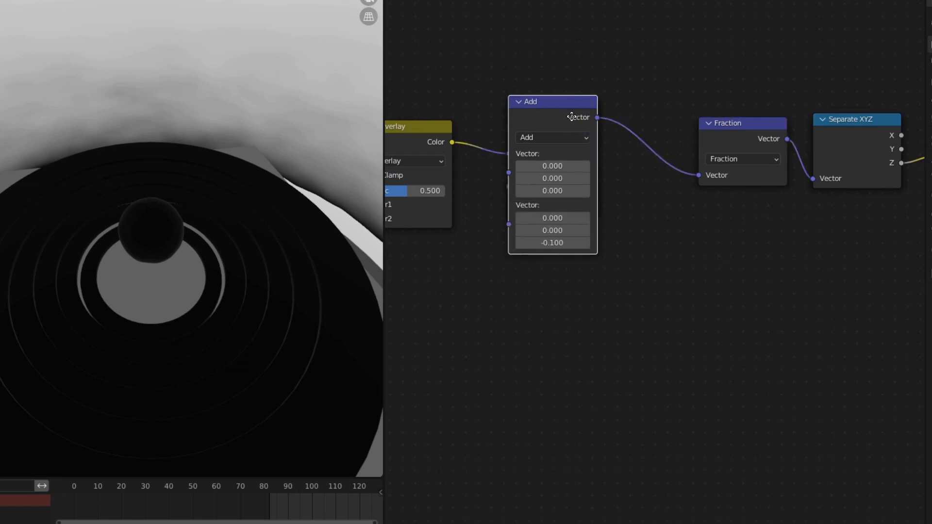
{"action": "key", "text": "shift+d"}
{"action": "left_click", "coordinate": [658, 120]}
{"action": "left_click", "coordinate": [694, 138]}
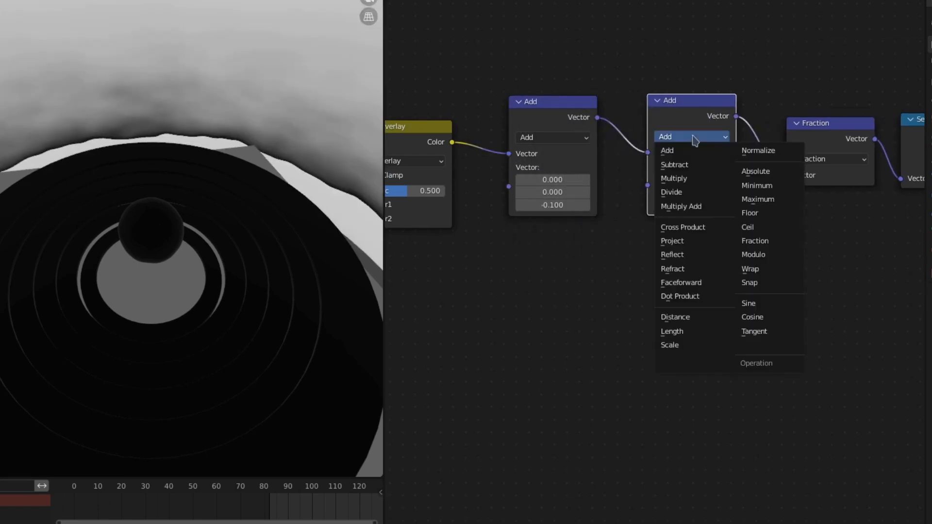
{"action": "left_click", "coordinate": [692, 184]}
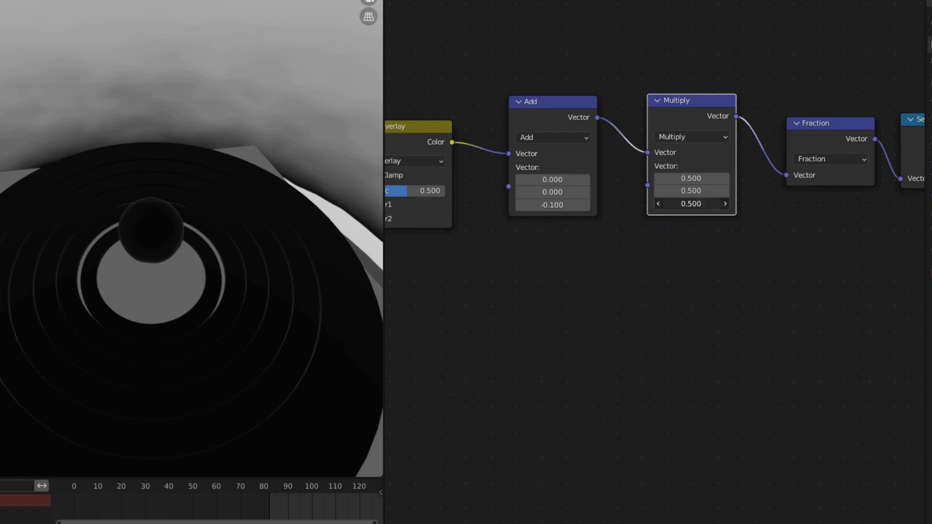
{"action": "left_click_drag", "start_coordinate": [691, 204], "coordinate": [788, 204]}
Step: Set the Overlay node's Fac to 0
{"action": "scroll", "coordinate": [485, 218], "scroll_direction": "down", "scroll_amount": 3}
{"action": "middle_click_drag", "start_coordinate": [486, 219], "coordinate": [766, 207]}
{"action": "scroll", "coordinate": [735, 193], "scroll_direction": "up", "scroll_amount": 3}
{"action": "middle_click_drag", "start_coordinate": [693, 187], "coordinate": [714, 187]}
{"action": "left_click_drag", "start_coordinate": [720, 181], "coordinate": [688, 182]}
Step: Add a Value node and link it to the Overlay node's Fac input
{"action": "middle_click_drag", "start_coordinate": [641, 78], "coordinate": [660, 141]}
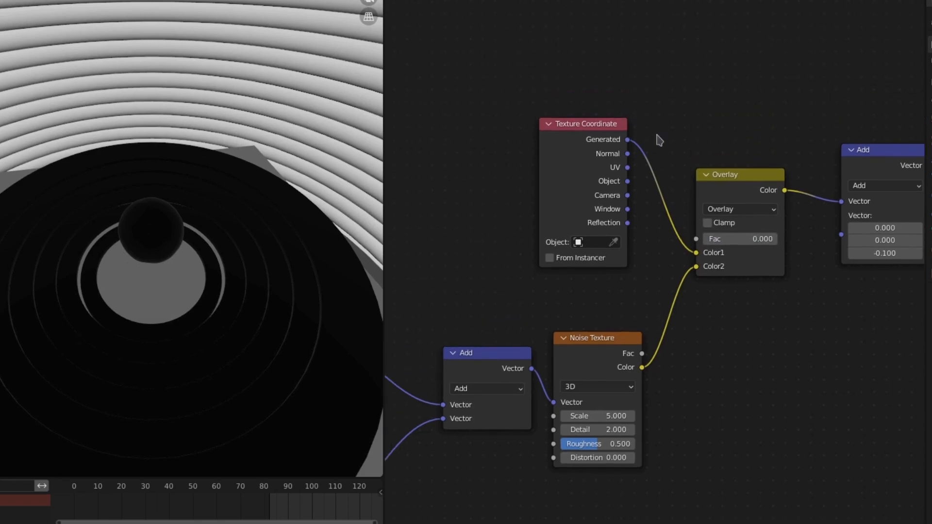
{"action": "key", "text": "shift+a"}
{"action": "type", "text": "va"}
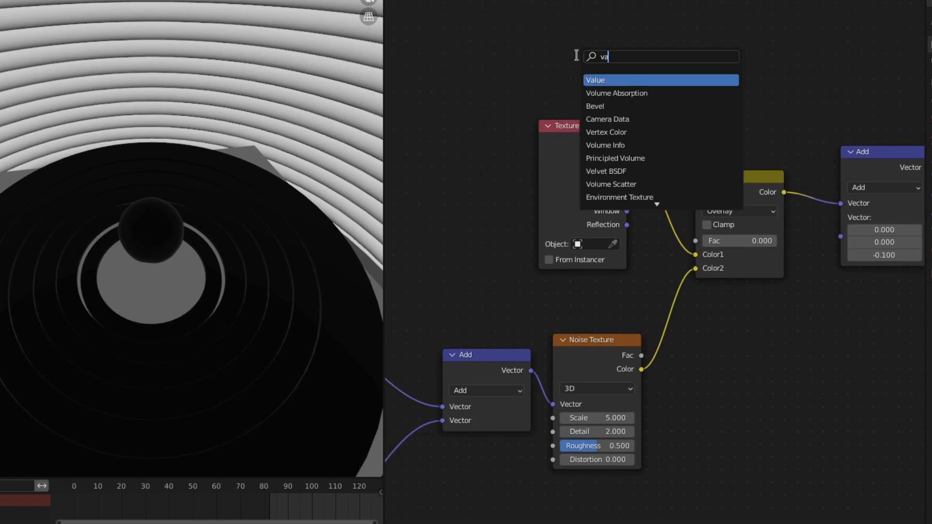
{"action": "left_click", "coordinate": [596, 80]}
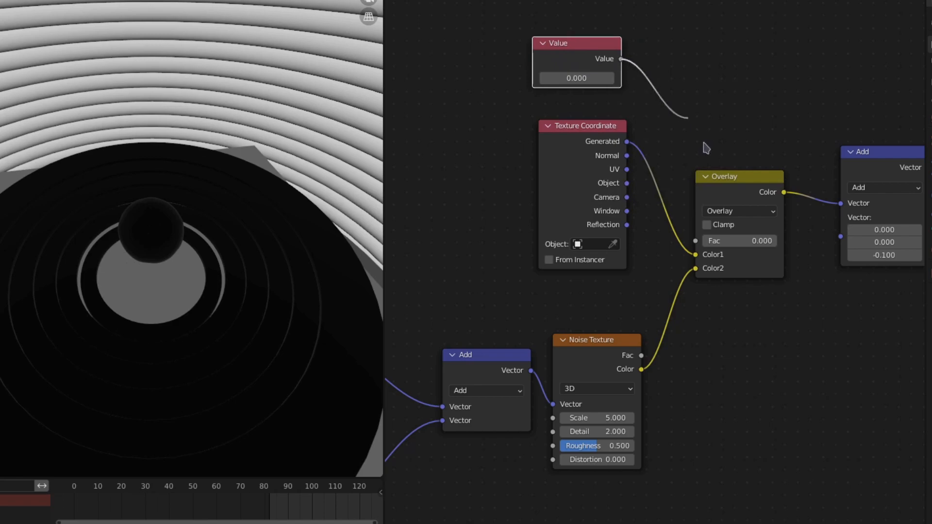
Step: Add a driver to the new Value node that reads the MusicTransform object's Average Scale
{"action": "right_click", "coordinate": [568, 78]}
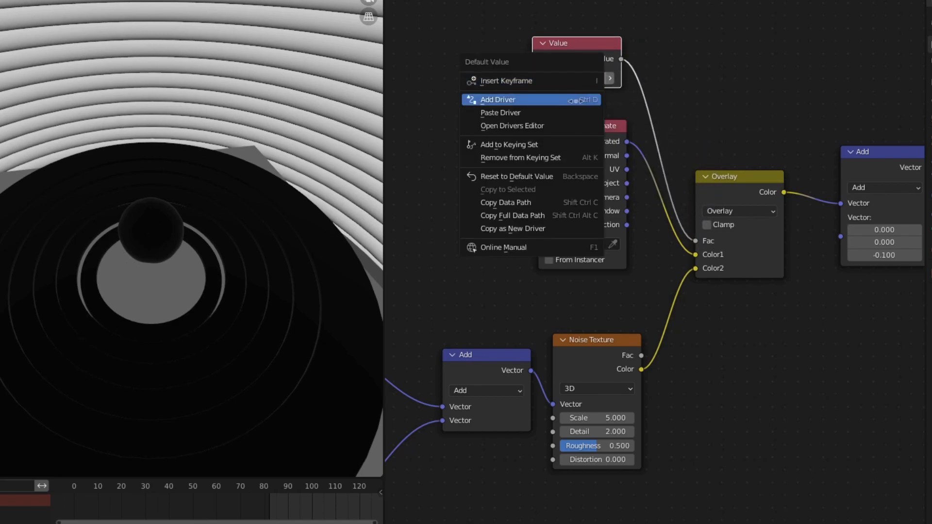
{"action": "left_click", "coordinate": [509, 98]}
{"action": "left_click", "coordinate": [590, 238]}
{"action": "left_click", "coordinate": [596, 313]}
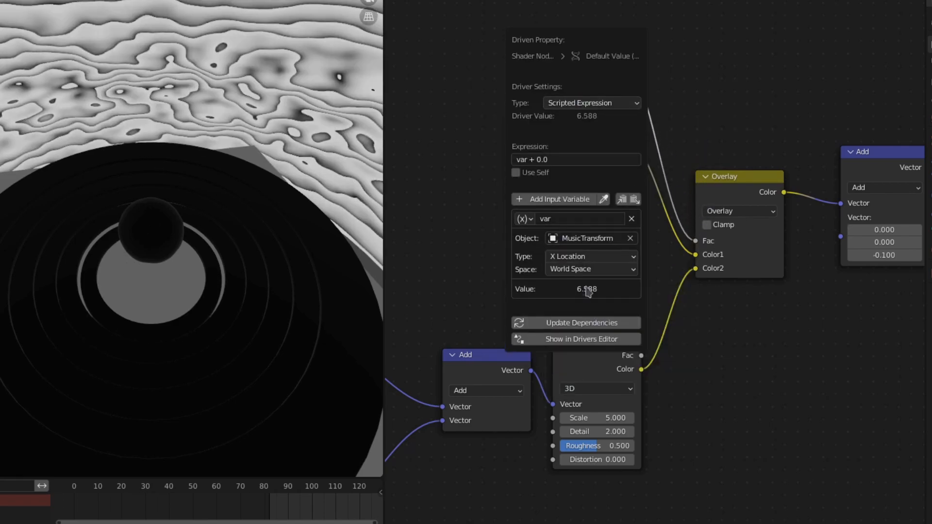
{"action": "left_click", "coordinate": [585, 256]}
{"action": "left_click", "coordinate": [580, 429]}
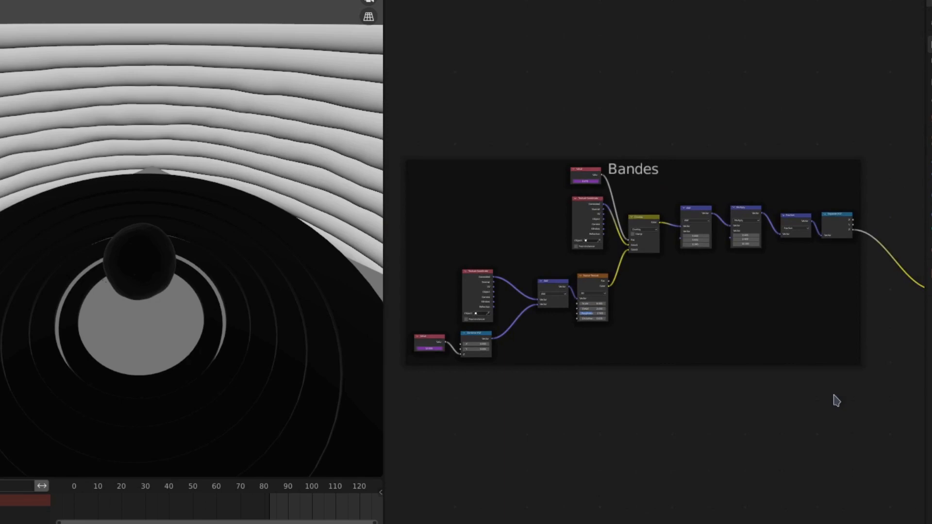
Step: Add another Value node in the empty area below the Bandes frame
{"action": "middle_click_drag", "start_coordinate": [834, 396], "coordinate": [852, 412], "text": "ctrl"}
{"action": "middle_click_drag", "start_coordinate": [861, 413], "coordinate": [794, 357]}
{"action": "middle_click_drag", "start_coordinate": [833, 383], "coordinate": [821, 290], "text": "ctrl"}
{"action": "middle_click_drag", "start_coordinate": [812, 297], "coordinate": [696, 302]}
{"action": "middle_click_drag", "start_coordinate": [556, 297], "coordinate": [593, 293]}
{"action": "middle_click_drag", "start_coordinate": [592, 292], "coordinate": [584, 281], "text": "ctrl"}
{"action": "key", "text": "shift+a"}
{"action": "left_click", "coordinate": [581, 261]}
{"action": "type", "text": "va"}
{"action": "left_click", "coordinate": [598, 284]}
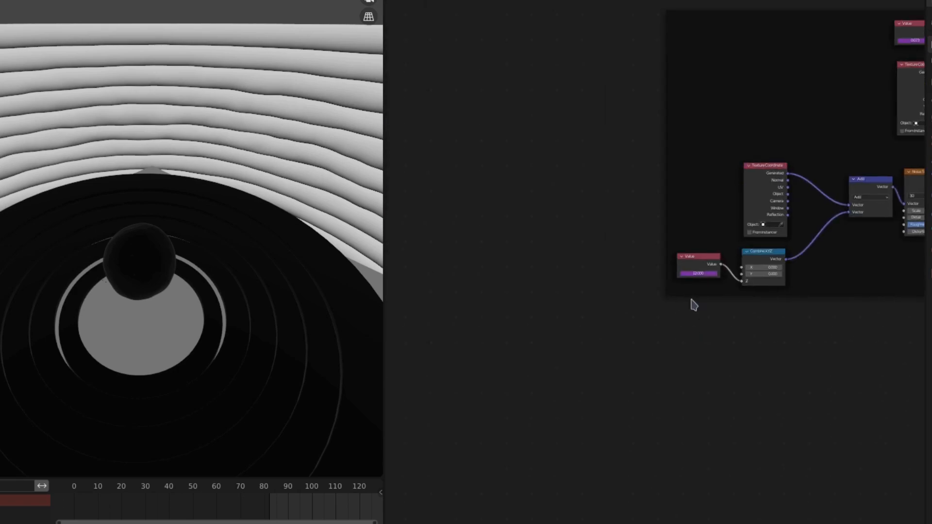
Step: Copy the driver from the Value node feeding Combine XYZ and paste it onto the new Value node below the Bandes frame
{"action": "right_click", "coordinate": [698, 273]}
{"action": "left_click", "coordinate": [698, 291]}
{"action": "middle_click_drag", "start_coordinate": [870, 356], "coordinate": [386, 310]}
{"action": "middle_click_drag", "start_coordinate": [912, 309], "coordinate": [907, 270], "text": "ctrl"}
{"action": "right_click", "coordinate": [707, 290]}
{"action": "left_click", "coordinate": [693, 325]}
Step: Add a Math node set to Sine after the new driven Value node and preview its output in the viewport
{"action": "middle_click_drag", "start_coordinate": [792, 308], "coordinate": [642, 329]}
{"action": "middle_click_drag", "start_coordinate": [643, 330], "coordinate": [675, 291], "text": "ctrl"}
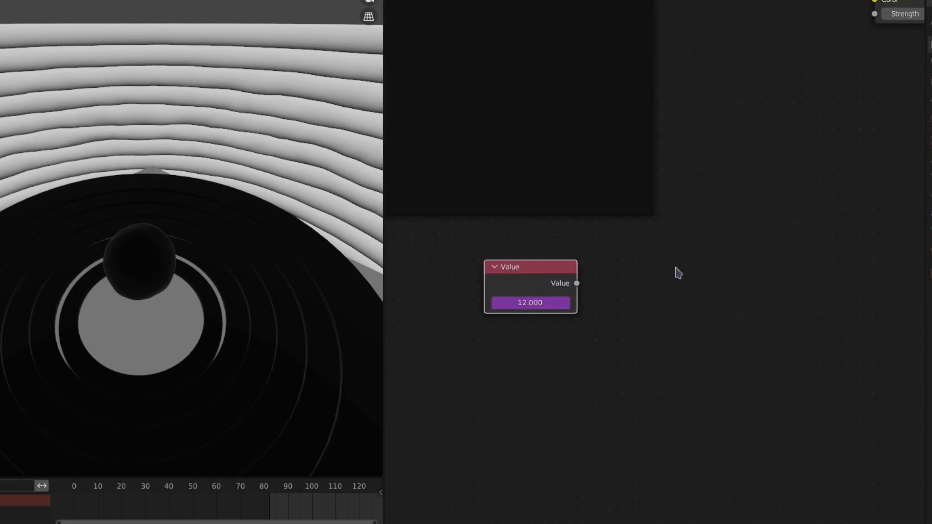
{"action": "key", "text": "shift+a"}
{"action": "left_click", "coordinate": [679, 275]}
{"action": "type", "text": "math"}
{"action": "left_click", "coordinate": [721, 298]}
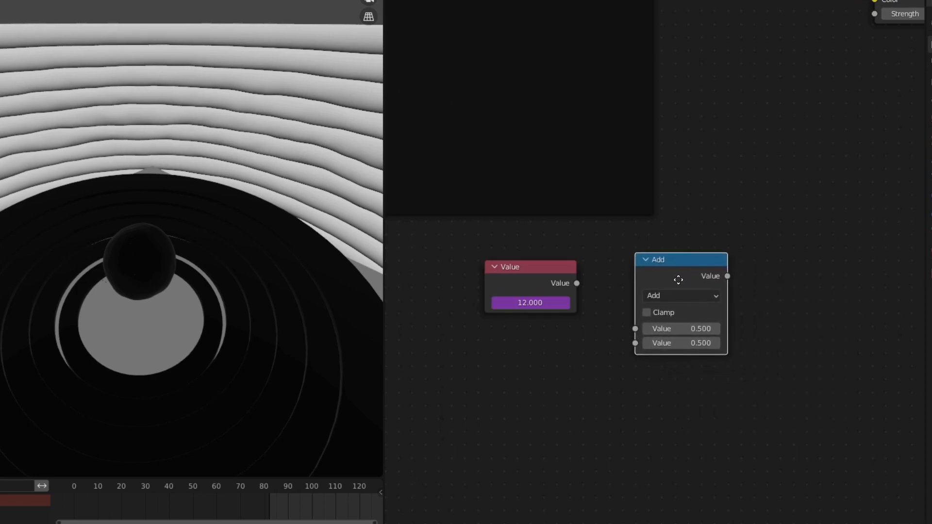
{"action": "left_click", "coordinate": [645, 302]}
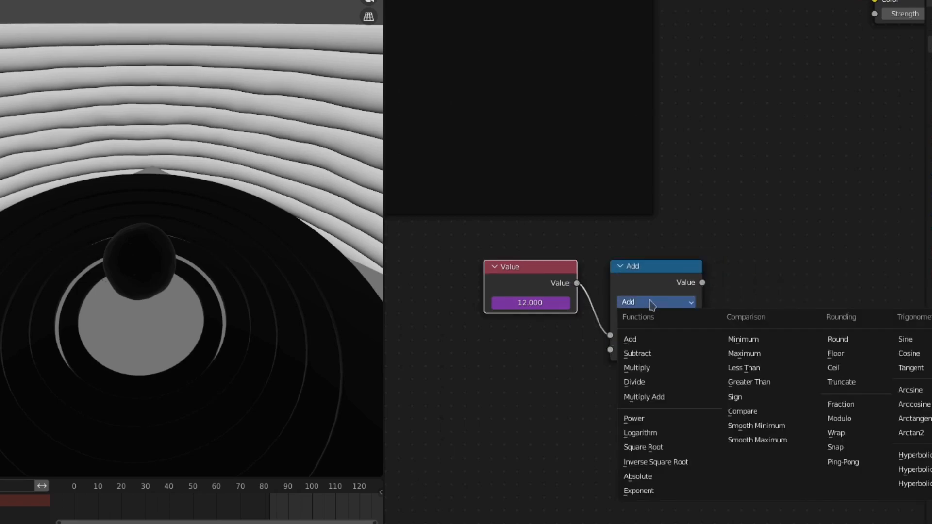
{"action": "left_click", "coordinate": [921, 343]}
{"action": "left_click", "coordinate": [668, 283], "text": "ctrl+shift"}
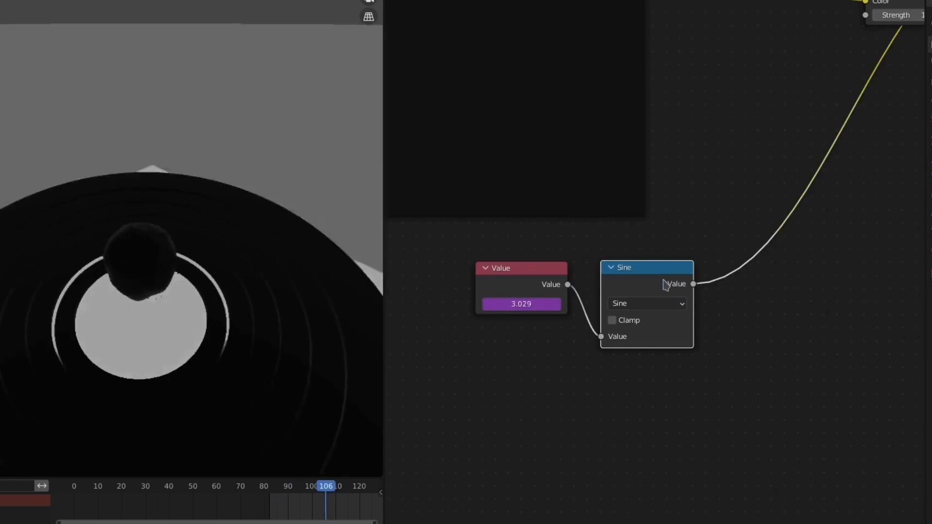
Step: Duplicate the Sine node, insert the copy after it and change its operation to Fraction
{"action": "middle_click_drag", "start_coordinate": [664, 280], "coordinate": [600, 271]}
{"action": "key", "text": "shift+d"}
{"action": "left_click", "coordinate": [703, 276]}
{"action": "left_click", "coordinate": [733, 296]}
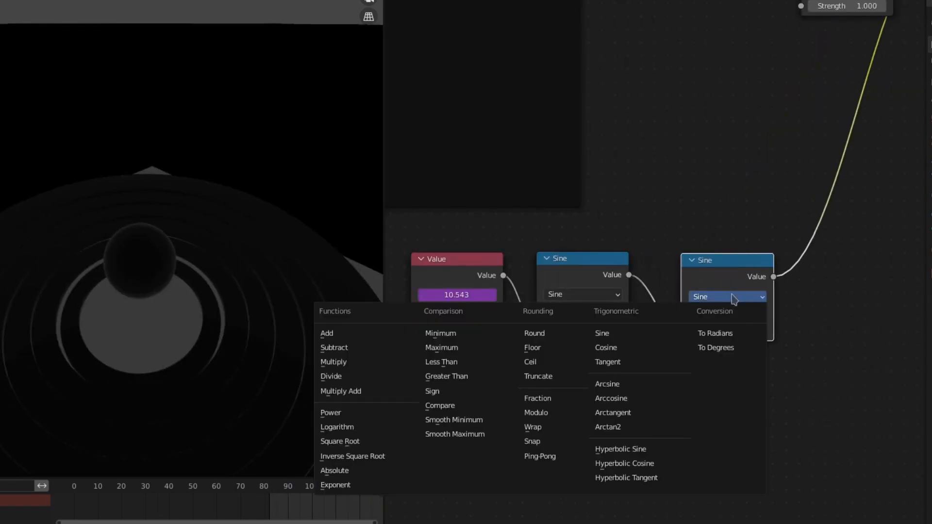
{"action": "left_click", "coordinate": [564, 399]}
{"action": "left_click_drag", "start_coordinate": [733, 261], "coordinate": [713, 262]}
Step: Duplicate the Fraction node, insert the copy after it and set it to Multiply with a value of 0.500
{"action": "middle_click_drag", "start_coordinate": [765, 335], "coordinate": [660, 322]}
{"action": "key", "text": "shift+d"}
{"action": "left_click", "coordinate": [762, 251]}
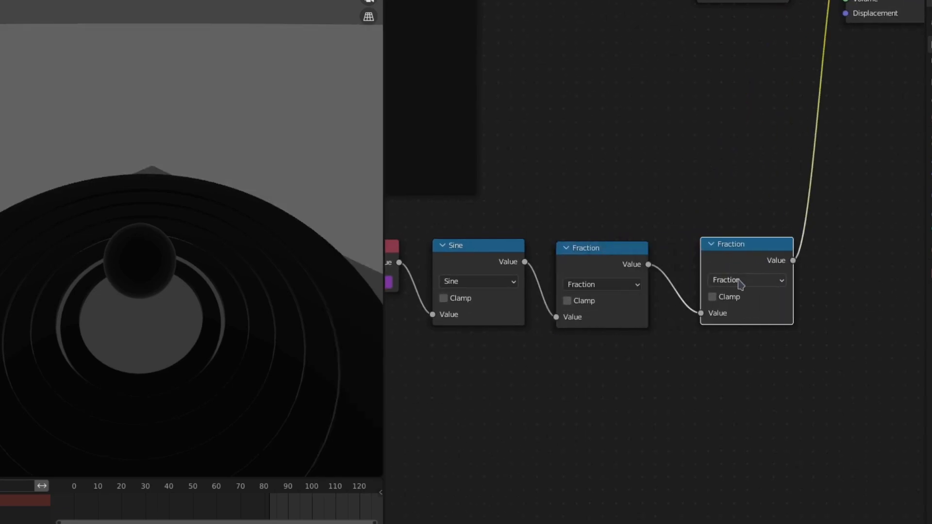
{"action": "left_click", "coordinate": [747, 282]}
{"action": "key", "text": "m"}
{"action": "middle_click_drag", "start_coordinate": [711, 338], "coordinate": [778, 309]}
{"action": "left_click_drag", "start_coordinate": [842, 231], "coordinate": [816, 231]}
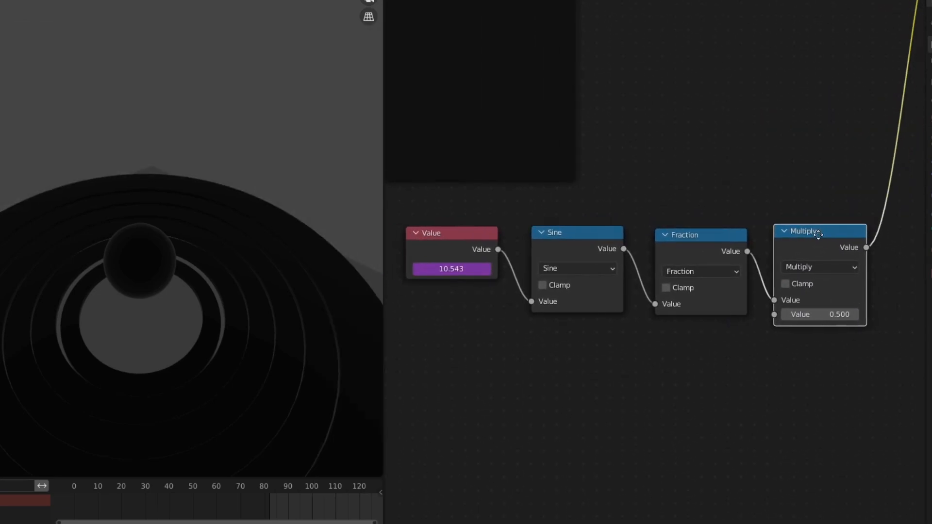
{"action": "mouse_move", "coordinate": [825, 316]}
{"action": "left_mouse_down"}
{"action": "mouse_move", "coordinate": [883, 316]}
{"action": "mouse_move", "coordinate": [831, 315]}
{"action": "left_mouse_up"}
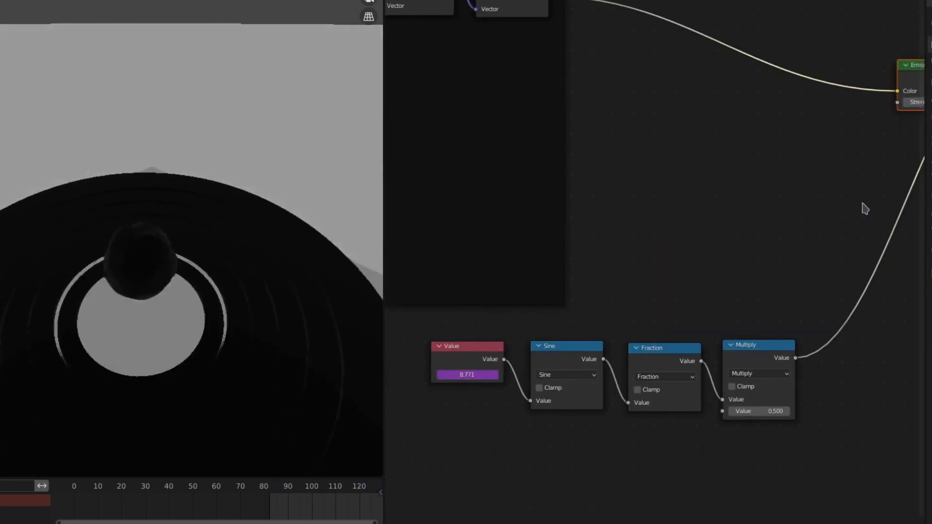
Step: Duplicate the Multiply node, place the copy near the Emission node and change its operation to Subtract
{"action": "scroll", "coordinate": [832, 217], "scroll_direction": "down", "scroll_amount": 2}
{"action": "middle_click_drag", "start_coordinate": [862, 202], "coordinate": [779, 231]}
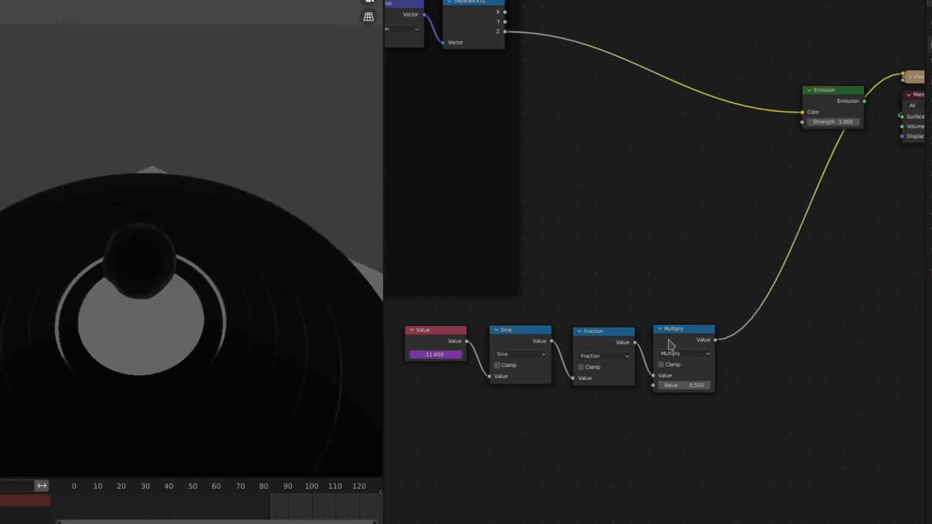
{"action": "left_click", "coordinate": [672, 341]}
{"action": "key", "text": "shift+d"}
{"action": "left_click", "coordinate": [722, 191]}
{"action": "scroll", "coordinate": [725, 199], "scroll_direction": "up", "scroll_amount": 1}
{"action": "left_click", "coordinate": [727, 210]}
{"action": "left_click", "coordinate": [729, 248]}
Step: Link Separate XYZ's Z output and the Multiply output to the Subtract node's two inputs and preview the result
{"action": "left_click_drag", "start_coordinate": [469, 3], "coordinate": [690, 234]}
{"action": "left_click_drag", "start_coordinate": [714, 362], "coordinate": [690, 245]}
{"action": "left_click", "coordinate": [752, 202], "text": "ctrl+shift"}
Step: Duplicate the Subtract node, insert the copy after it and change its operation to Absolute
{"action": "middle_click_drag", "start_coordinate": [787, 204], "coordinate": [733, 215]}
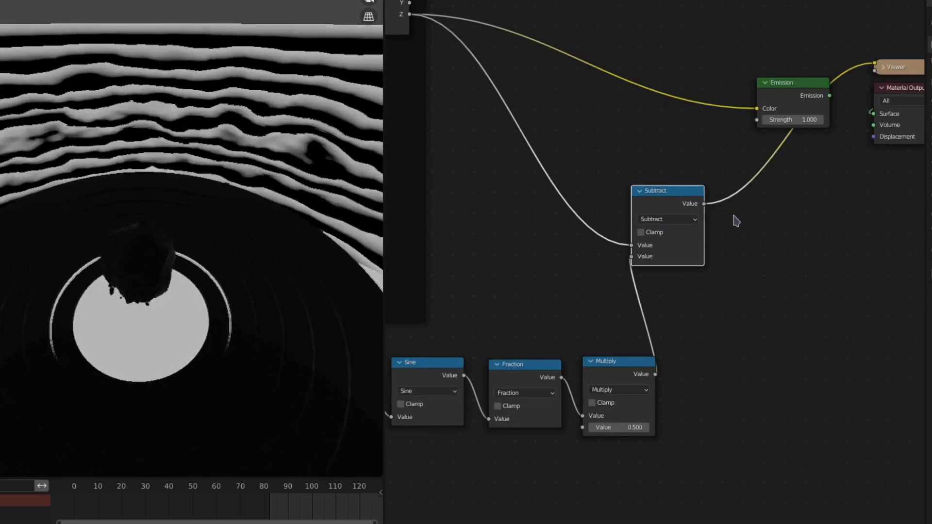
{"action": "scroll", "coordinate": [733, 209], "scroll_direction": "up", "scroll_amount": 3}
{"action": "key", "text": "shift+d"}
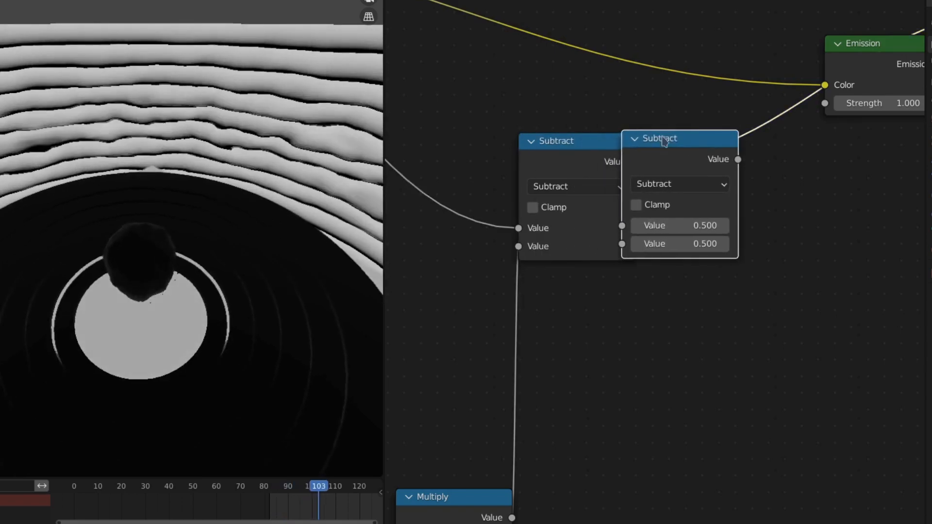
{"action": "left_click", "coordinate": [686, 142]}
{"action": "left_click", "coordinate": [702, 184]}
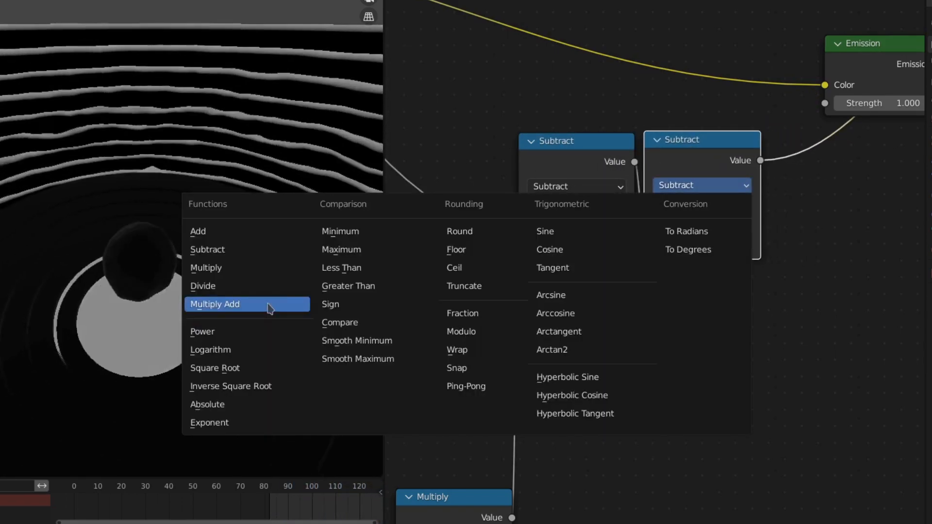
{"action": "left_click", "coordinate": [256, 404]}
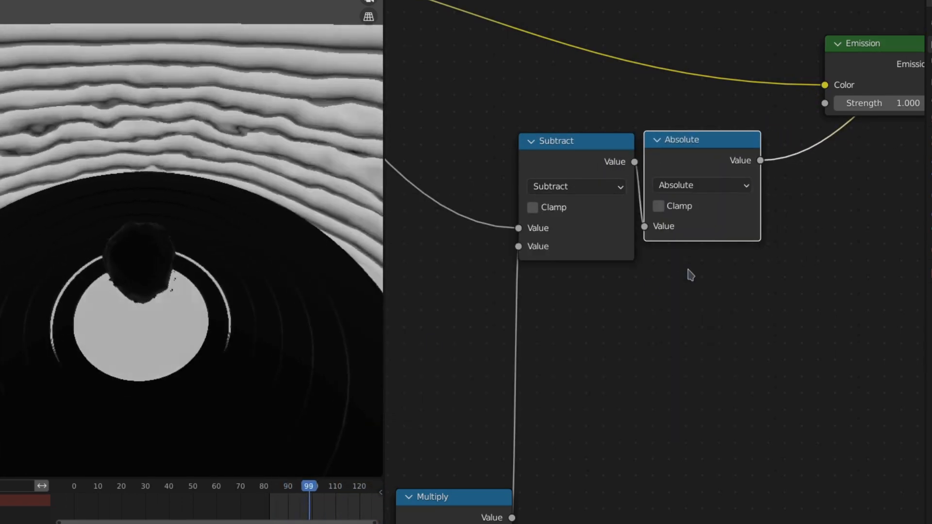
{"action": "middle_click_drag", "start_coordinate": [689, 275], "coordinate": [657, 292]}
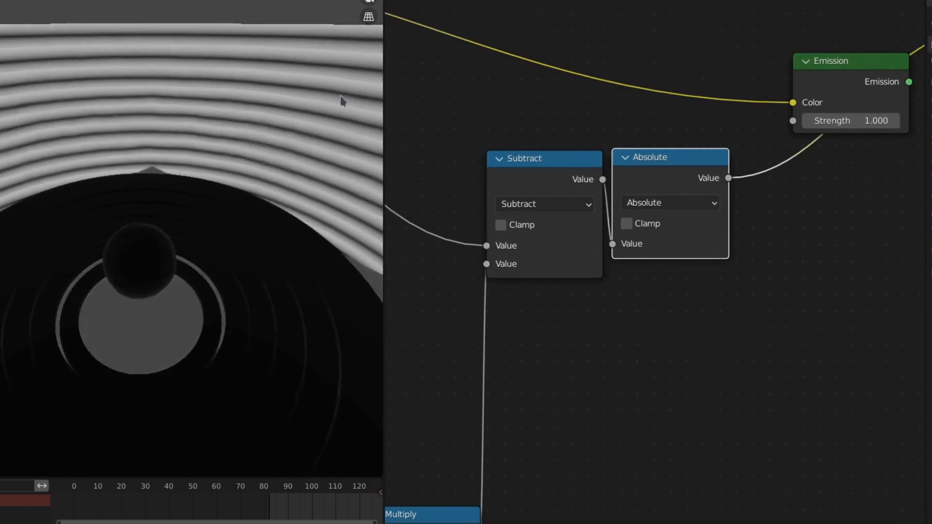
Step: Insert an RGB Curves node between Absolute and Emission and shape an S-curve with its lower point at X 0.19159, Y 0.08188
{"action": "scroll", "coordinate": [558, 208], "scroll_direction": "down", "scroll_amount": 3}
{"action": "scroll", "coordinate": [658, 228], "scroll_direction": "up", "scroll_amount": 2}
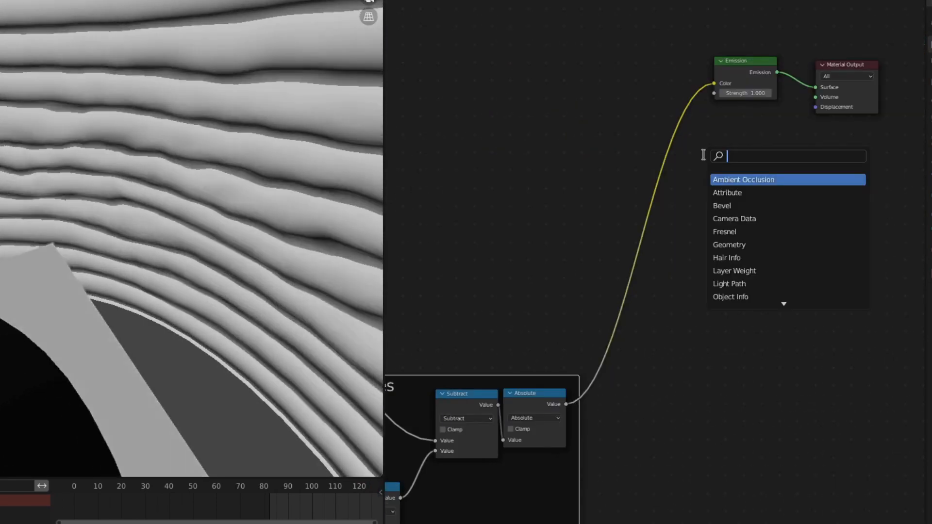
{"action": "type", "text": "curve"}
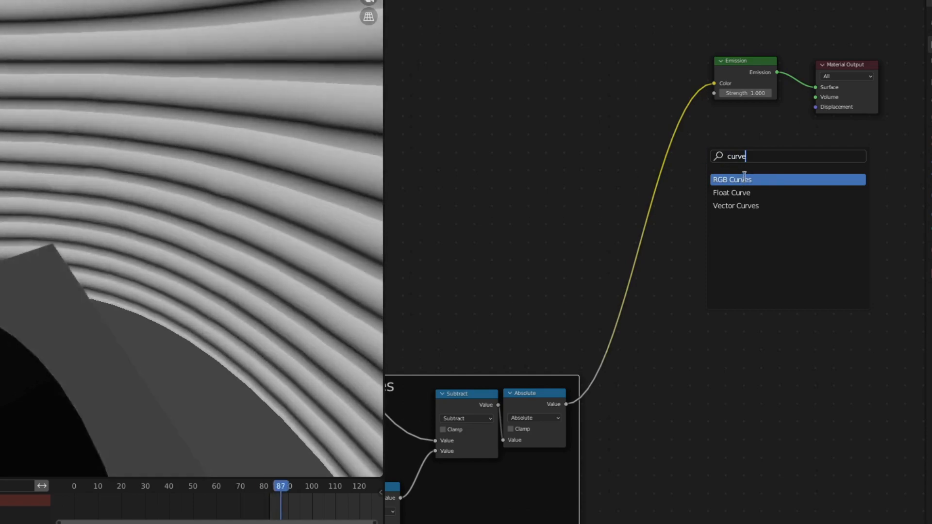
{"action": "left_click", "coordinate": [745, 179]}
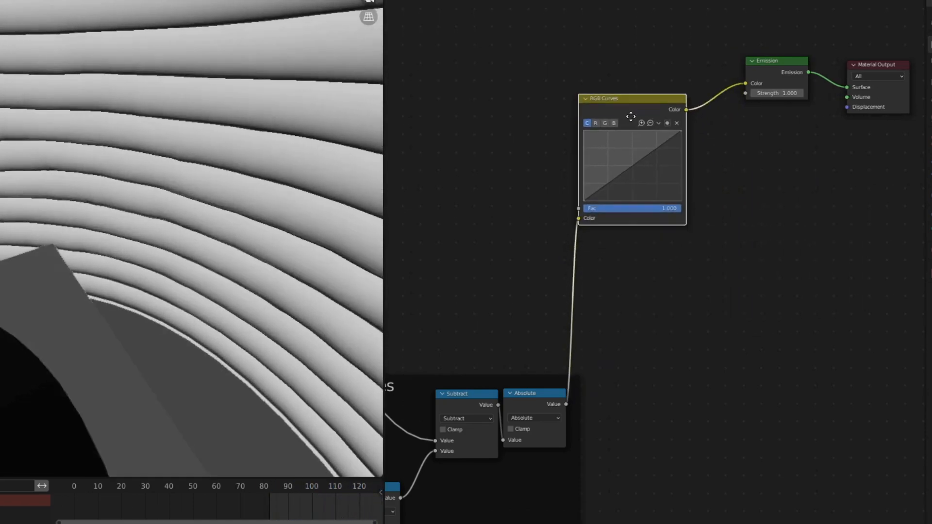
{"action": "left_click", "coordinate": [634, 67]}
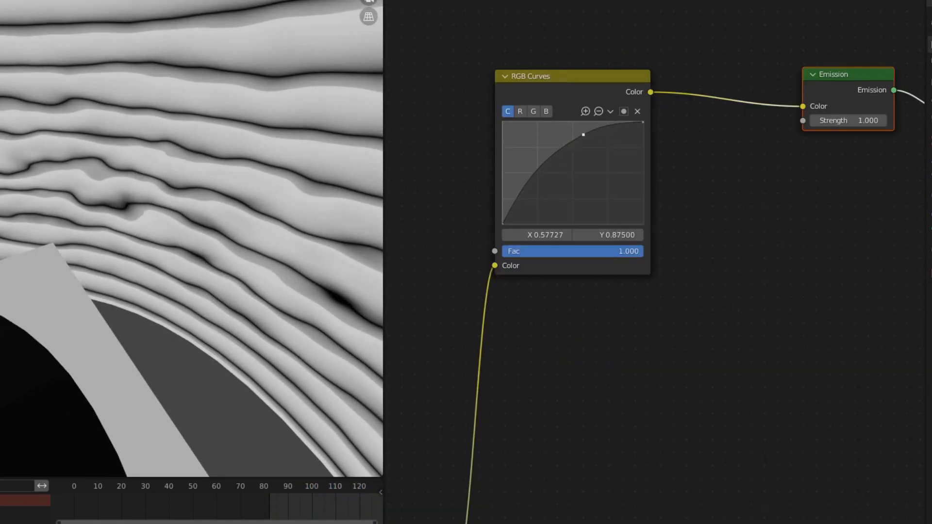
{"action": "mouse_move", "coordinate": [519, 216]}
{"action": "left_mouse_down"}
{"action": "mouse_move", "coordinate": [516, 206]}
{"action": "mouse_move", "coordinate": [529, 216]}
{"action": "left_mouse_up"}
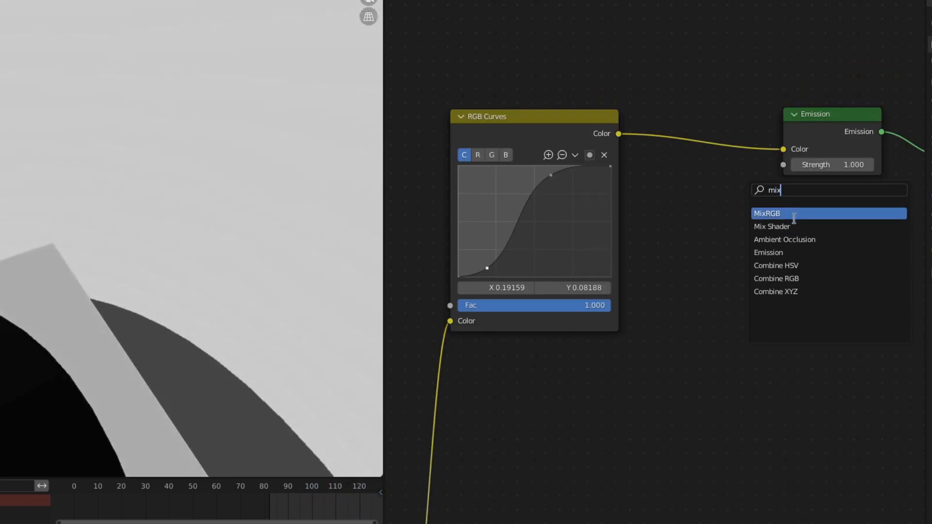
Step: Insert a MixRGB node between RGB Curves and Emission, with a black Color2 and Fac at 0
{"action": "left_click", "coordinate": [794, 214]}
{"action": "left_click", "coordinate": [710, 152]}
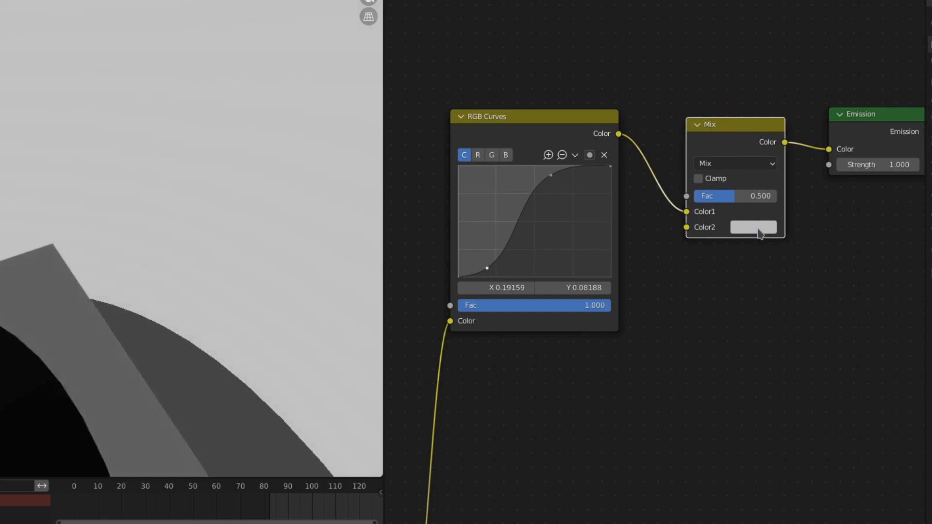
{"action": "left_click", "coordinate": [758, 229]}
{"action": "left_click_drag", "start_coordinate": [852, 87], "coordinate": [851, 129]}
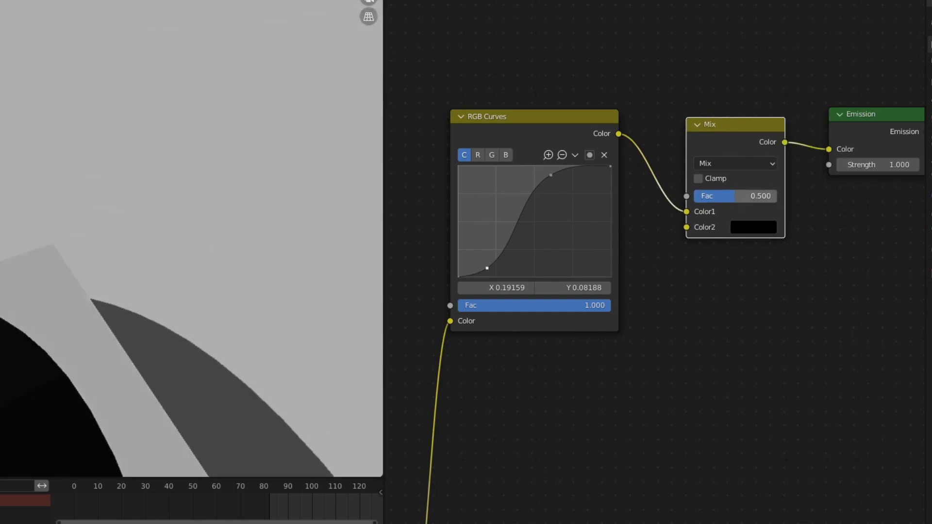
{"action": "left_click_drag", "start_coordinate": [741, 199], "coordinate": [707, 199]}
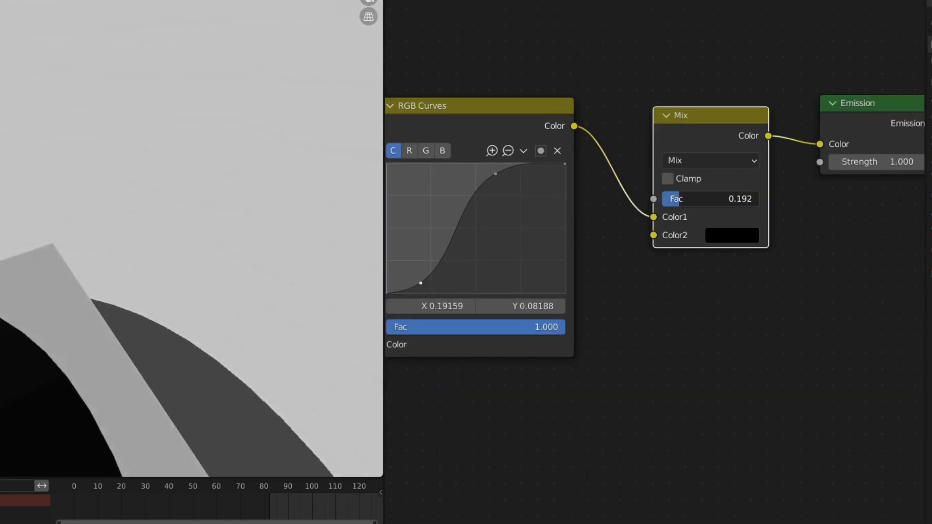
{"action": "left_click_drag", "start_coordinate": [681, 200], "coordinate": [720, 199]}
Step: Add a driver to the Emission node's Strength that reads the MusicTransform object's Average Scale
{"action": "middle_click_drag", "start_coordinate": [671, 241], "coordinate": [655, 235]}
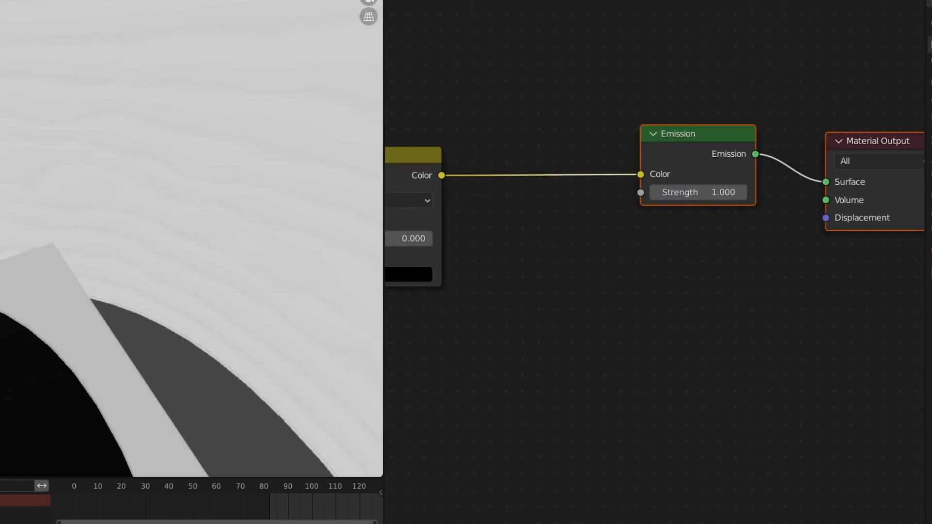
{"action": "right_click", "coordinate": [690, 193]}
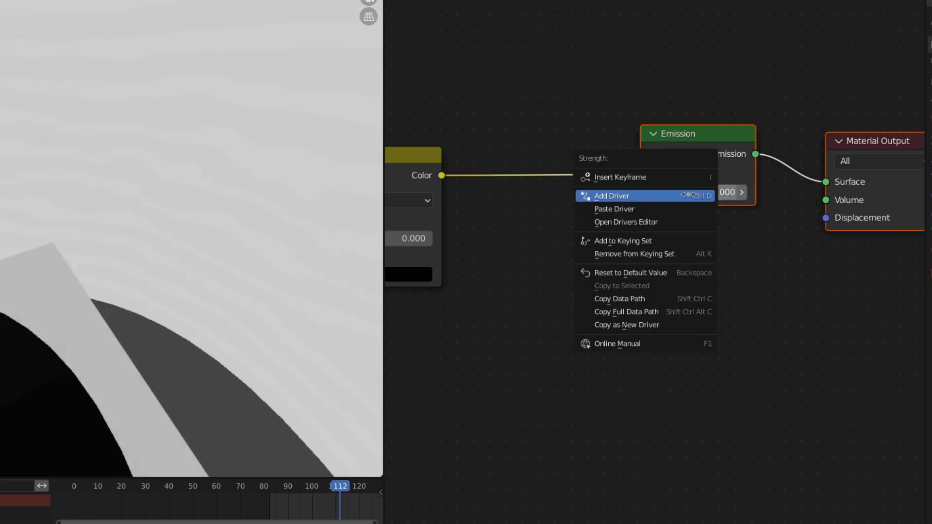
{"action": "left_click", "coordinate": [692, 195]}
{"action": "left_click", "coordinate": [679, 344]}
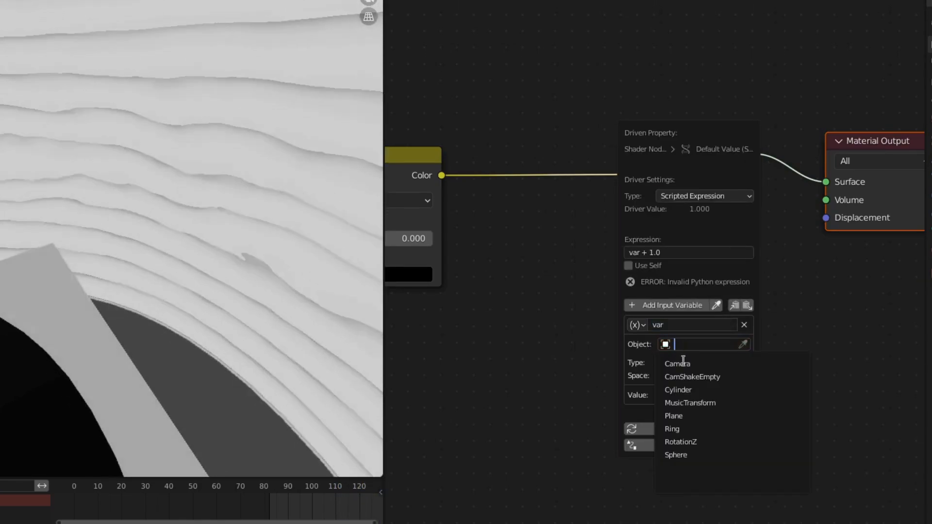
{"action": "left_click", "coordinate": [700, 402]}
{"action": "left_click", "coordinate": [701, 350]}
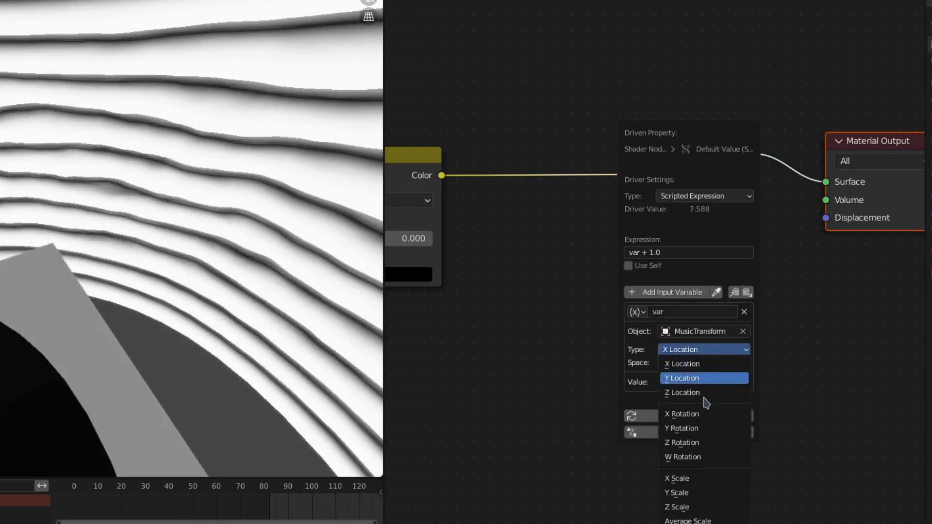
{"action": "left_click", "coordinate": [692, 521]}
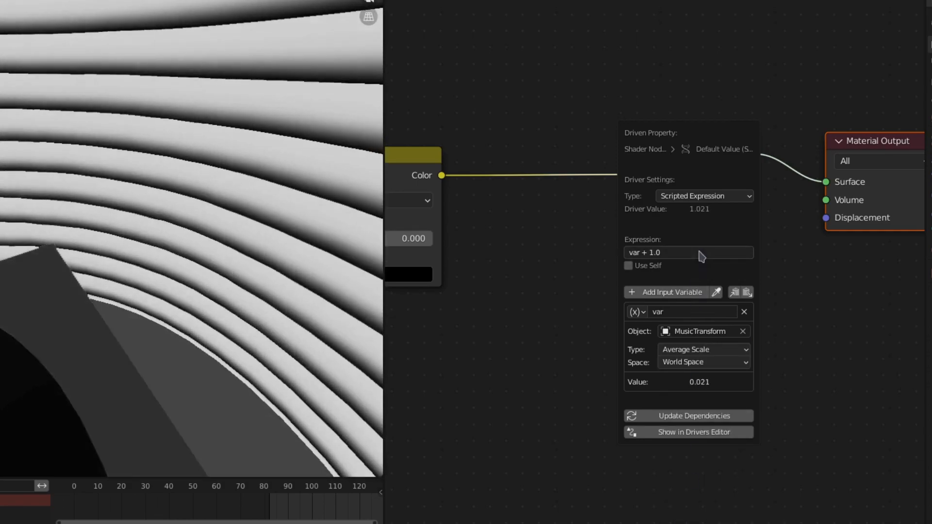
Step: Set the Strength driver's expression to min((0.3 + var*5),1)
{"action": "left_click", "coordinate": [700, 251]}
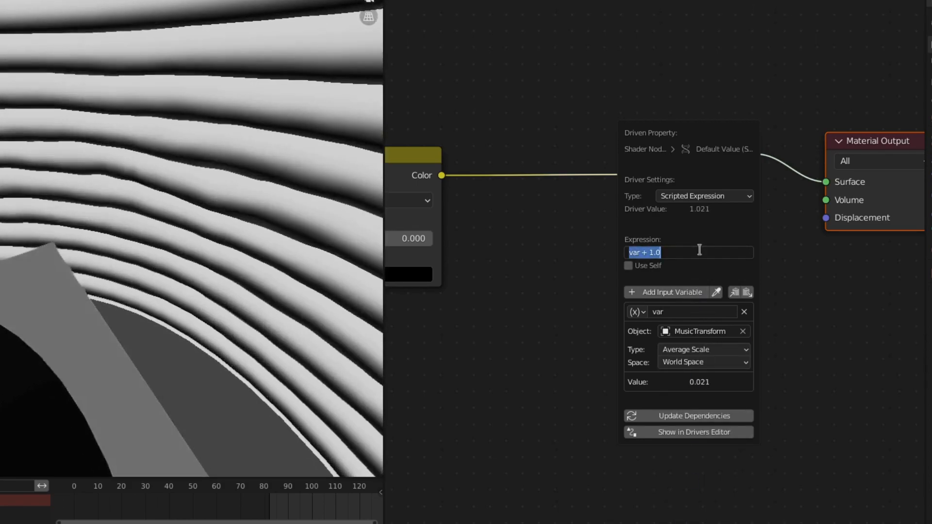
{"action": "type", "text": "min((0.3 + var*5),1"}
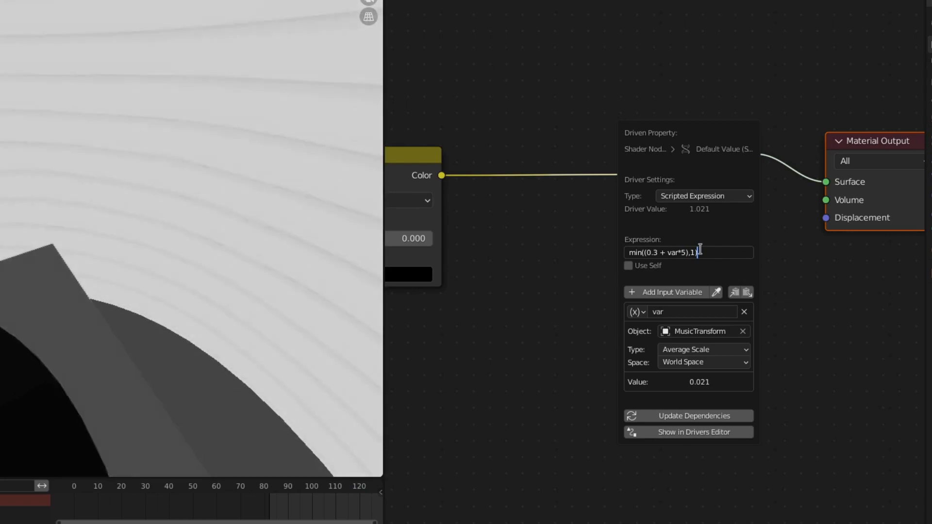
{"action": "key", "text": "Return"}
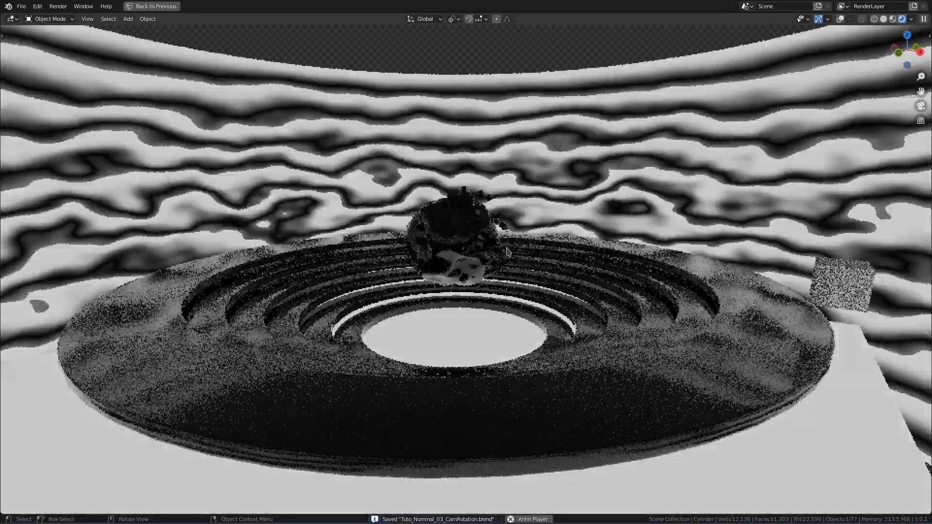
Step: View the animated scene through the camera
{"action": "key", "text": "KP_0"}
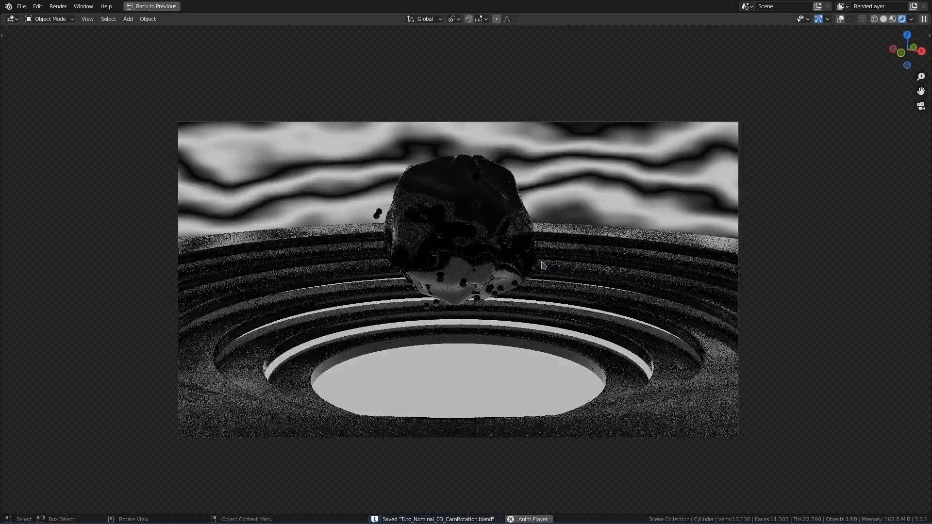